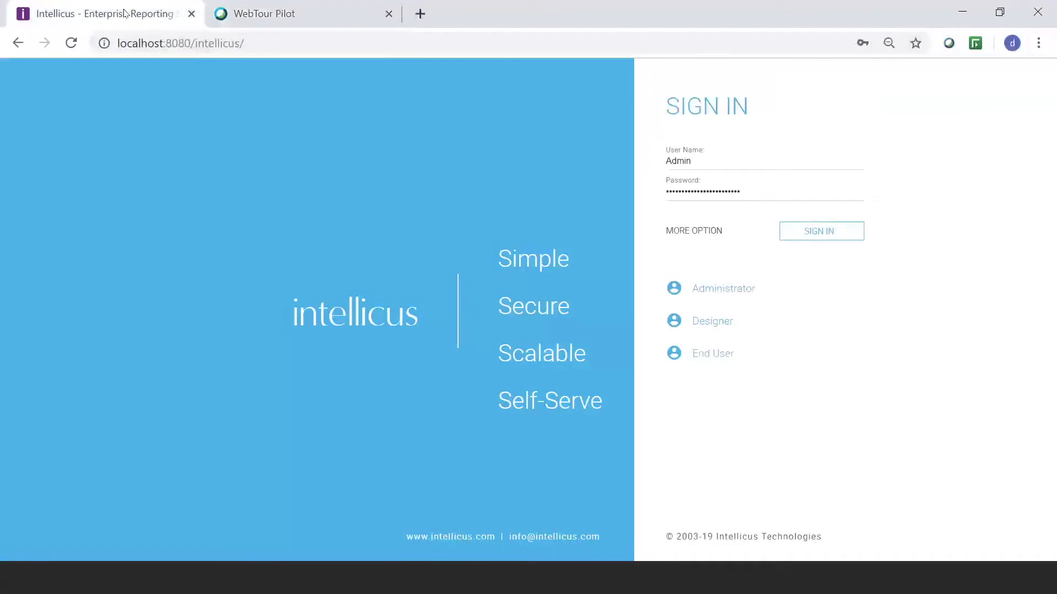
# Sign in as Administrator and open a new Smart View from the Analytics section
pyautogui.click(806, 235)
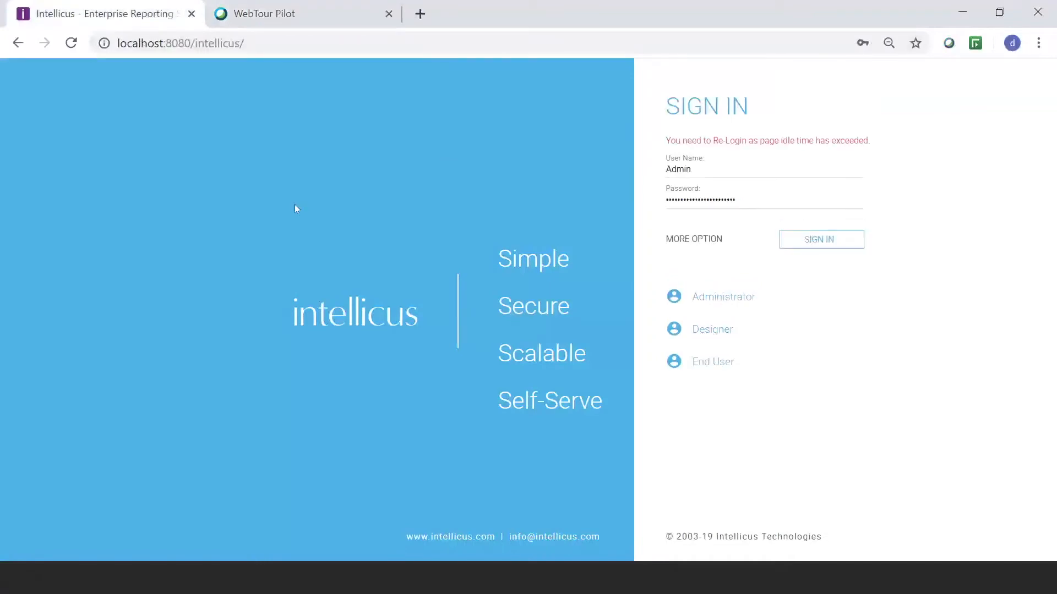
pyautogui.click(699, 300)
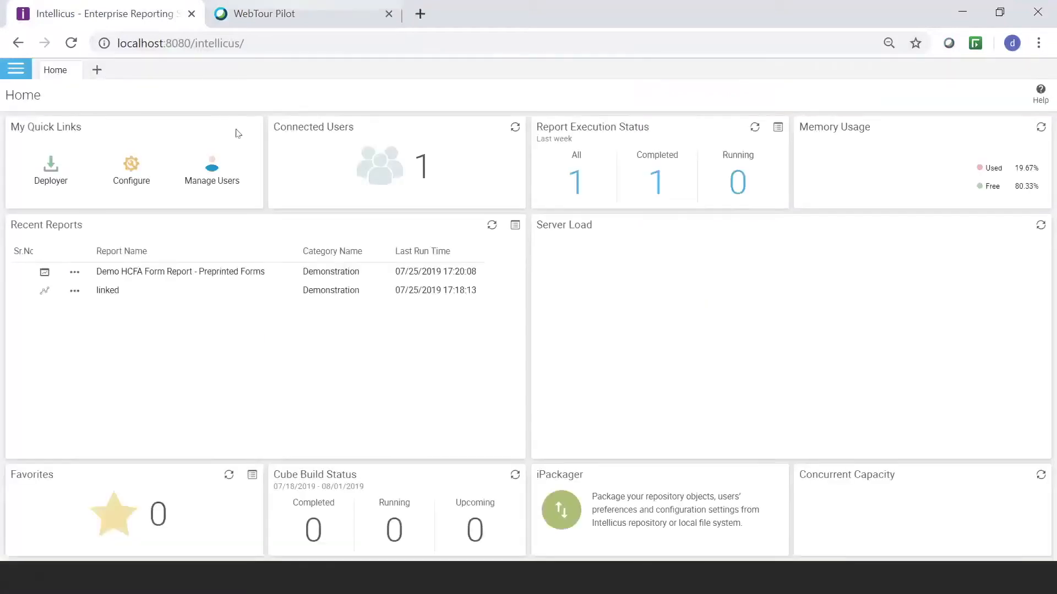
pyautogui.click(18, 76)
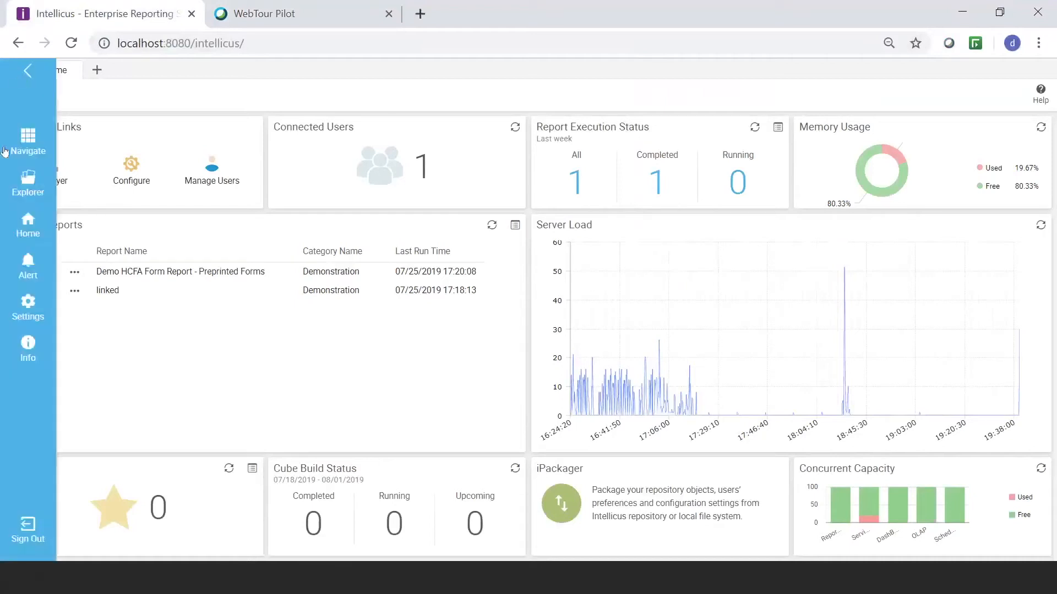
pyautogui.click(29, 140)
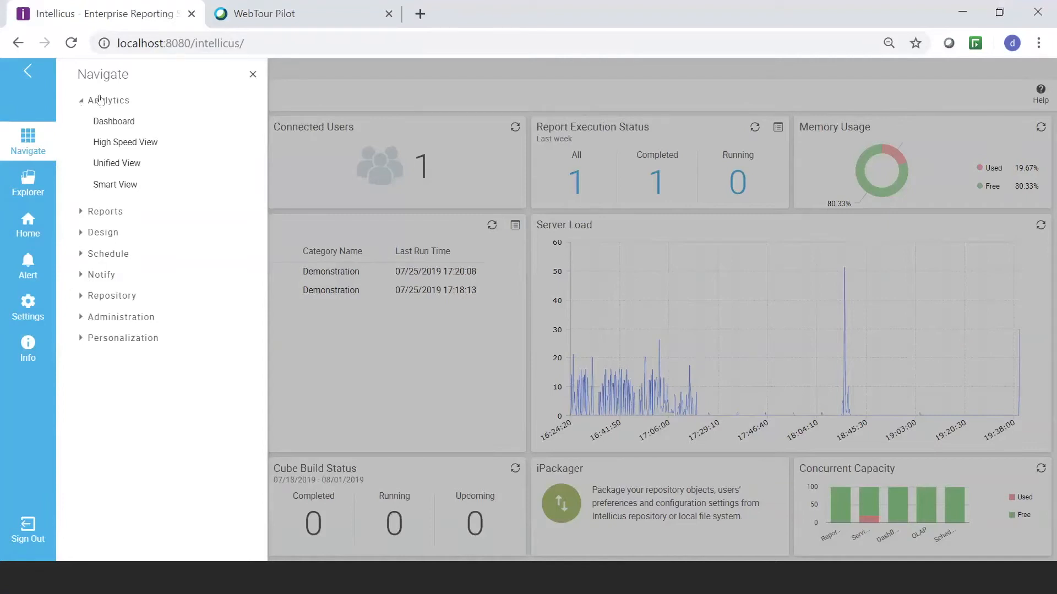
pyautogui.click(109, 188)
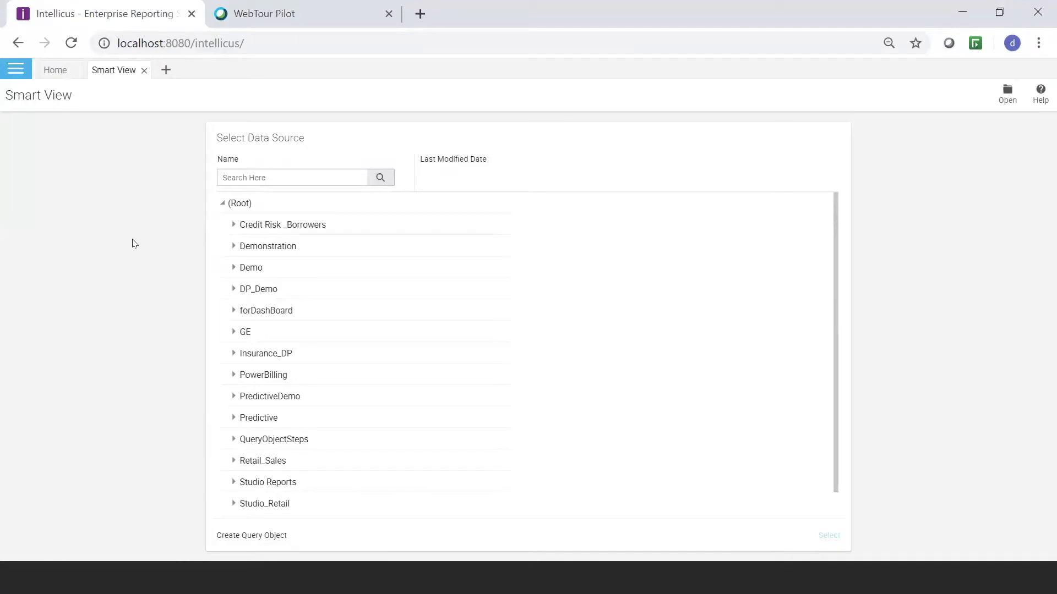
# Choose the QO_Retails query object in the Demonstration folder as the data source
pyautogui.click(234, 248)
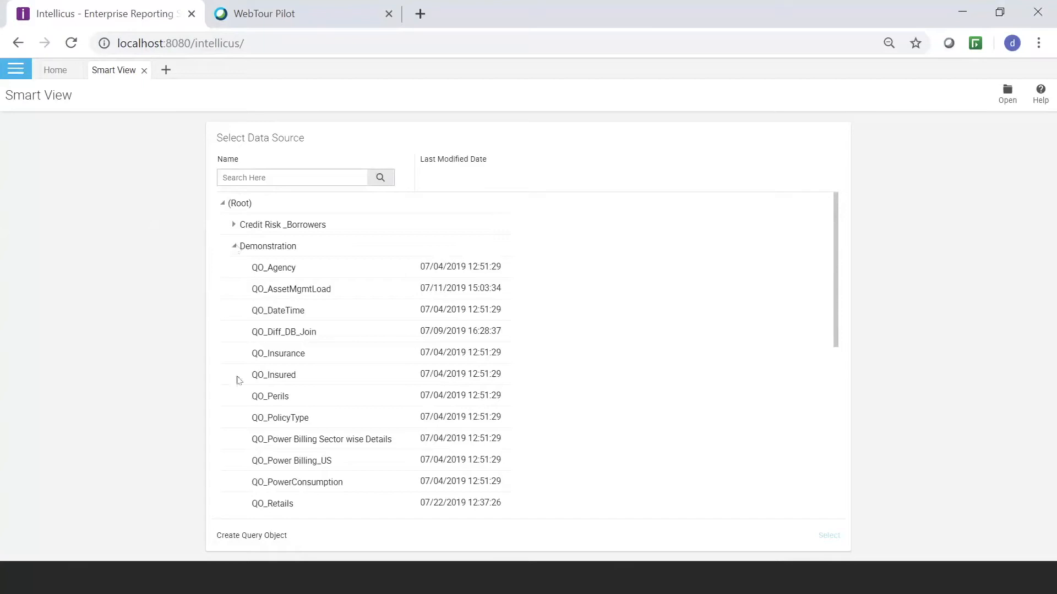
pyautogui.click(269, 509)
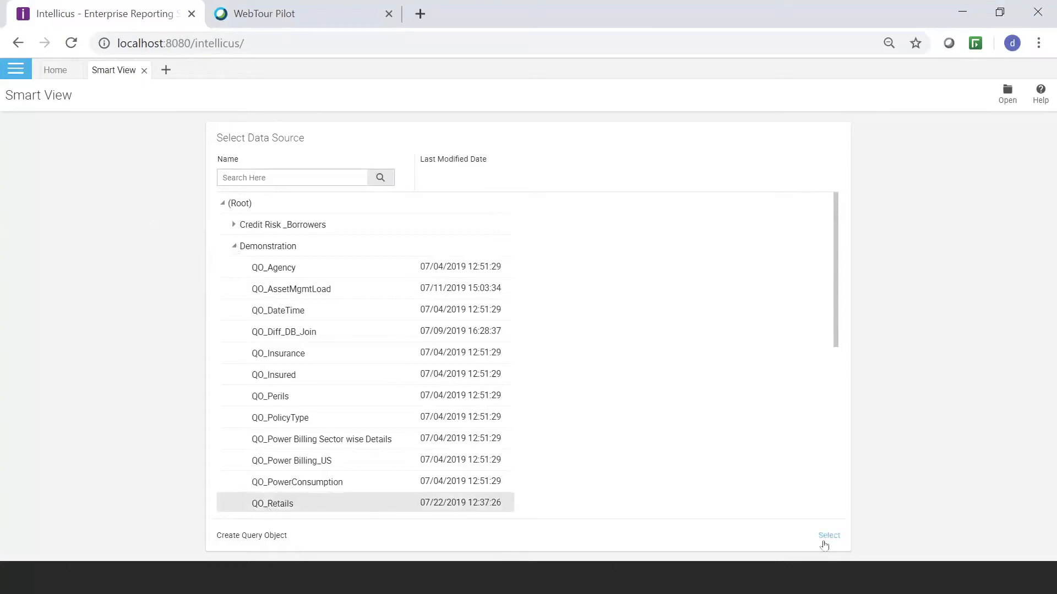
pyautogui.click(827, 536)
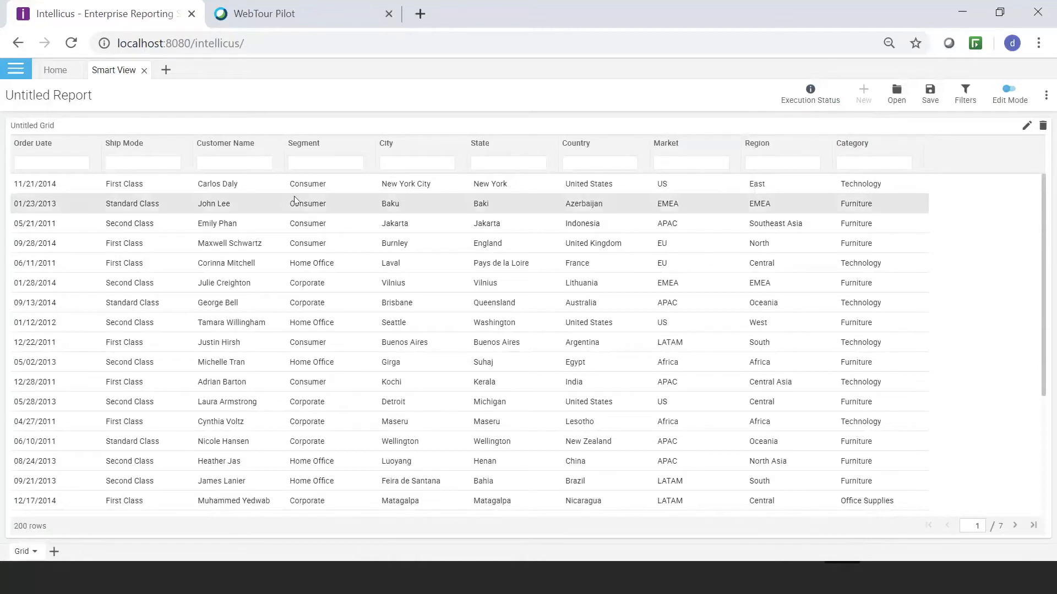
# Hide the Ship Mode, Customer Name, City and State columns in the grid and show Sub-category and Sales
pyautogui.click(882, 148)
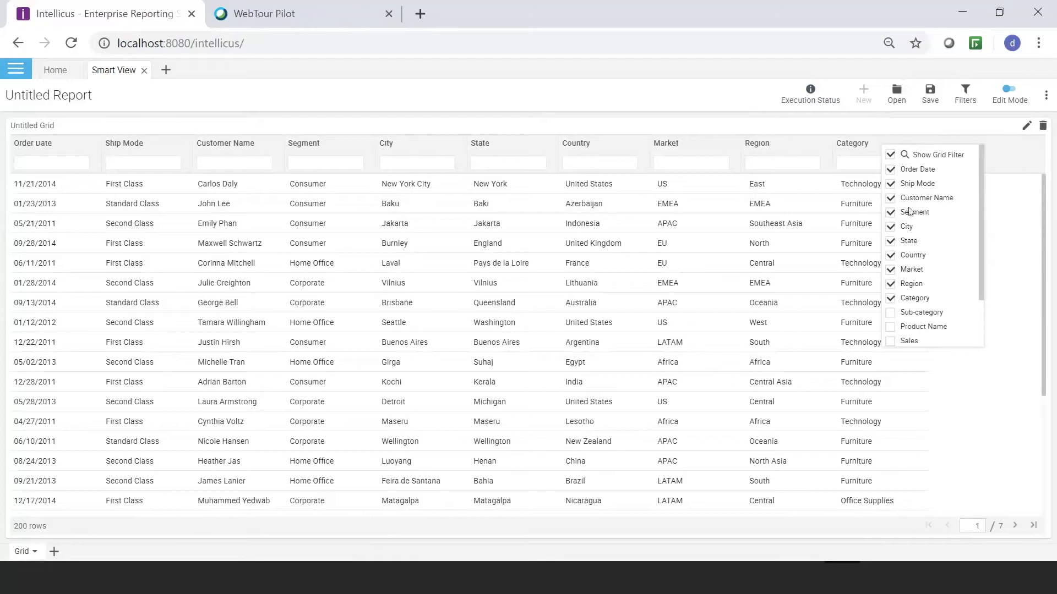
pyautogui.click(891, 186)
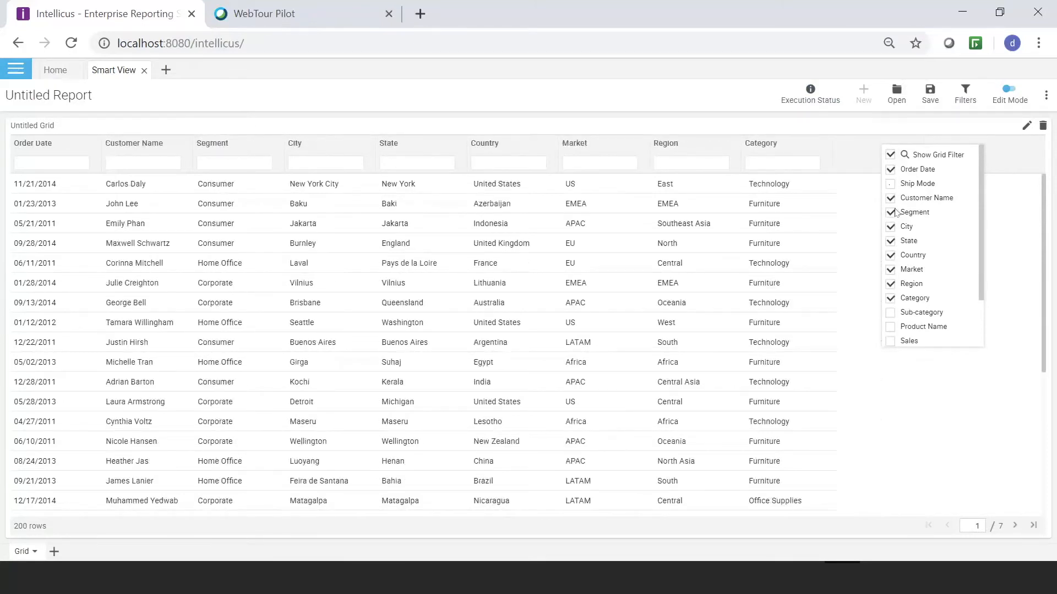
pyautogui.click(890, 201)
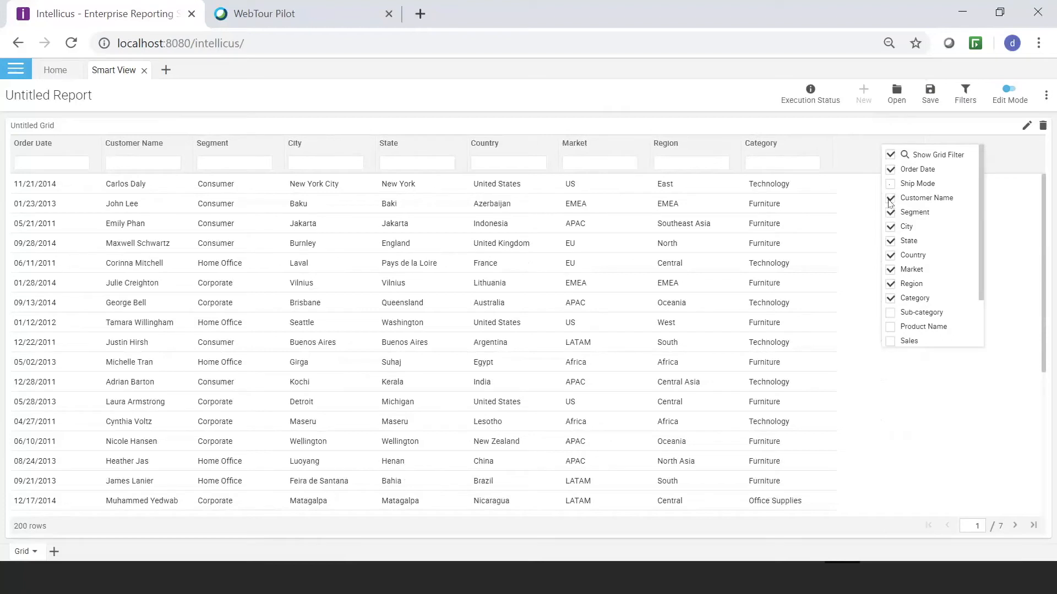
pyautogui.click(891, 227)
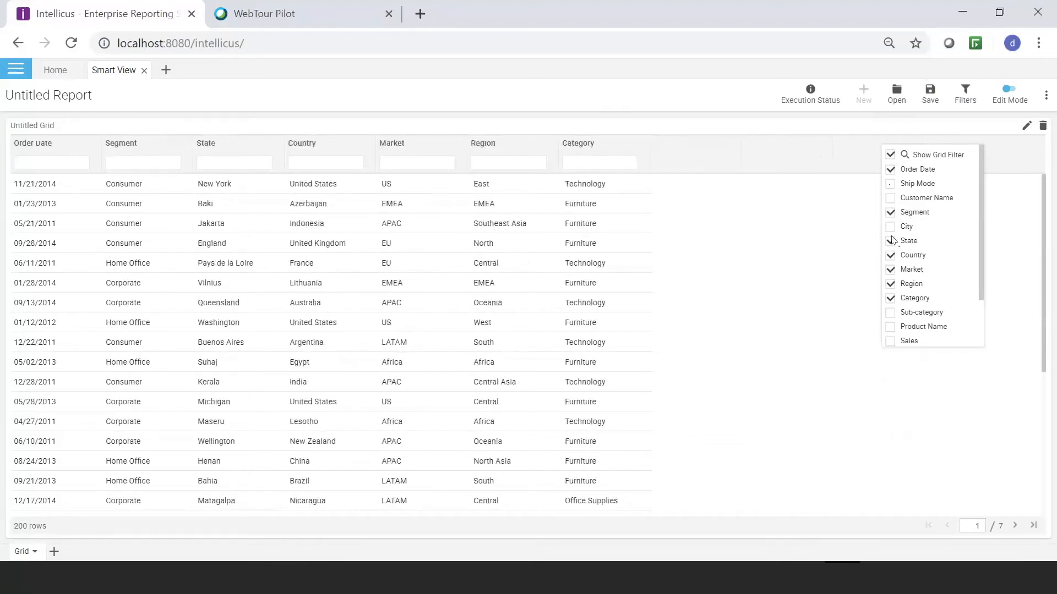
pyautogui.click(891, 242)
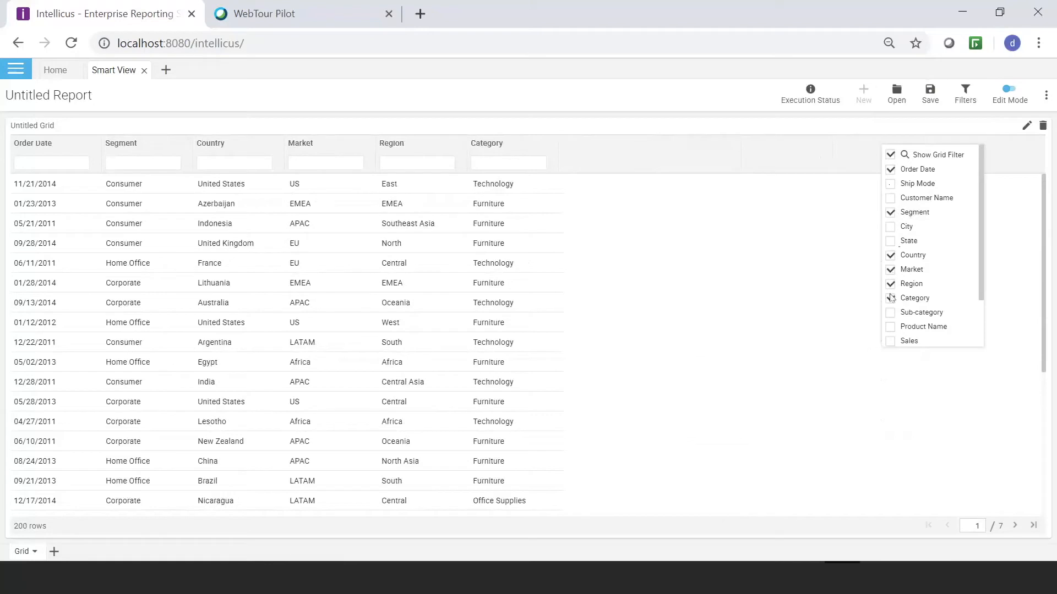
pyautogui.click(890, 312)
pyautogui.click(891, 341)
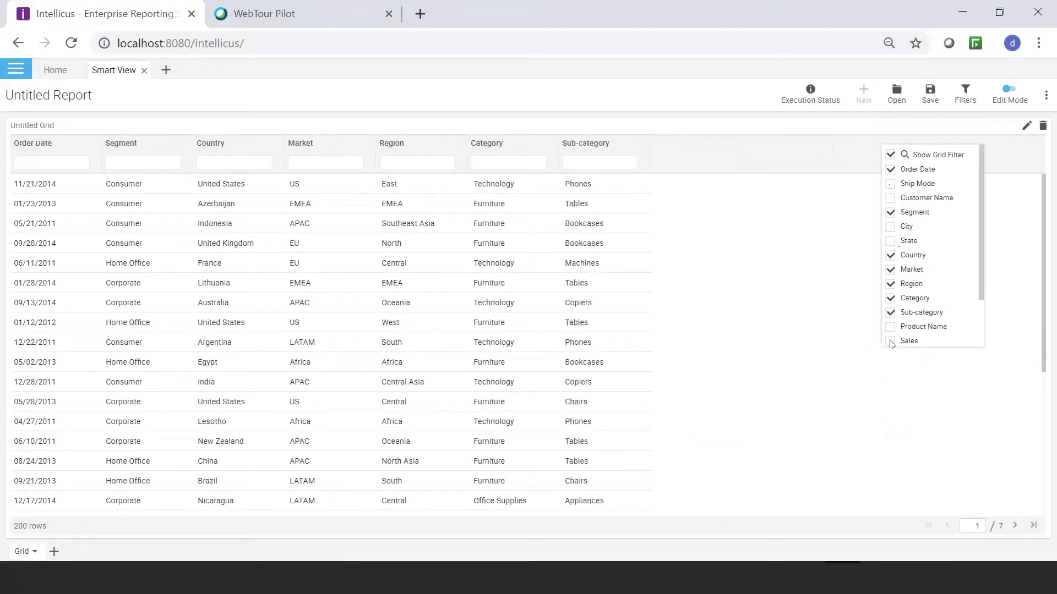
pyautogui.click(863, 281)
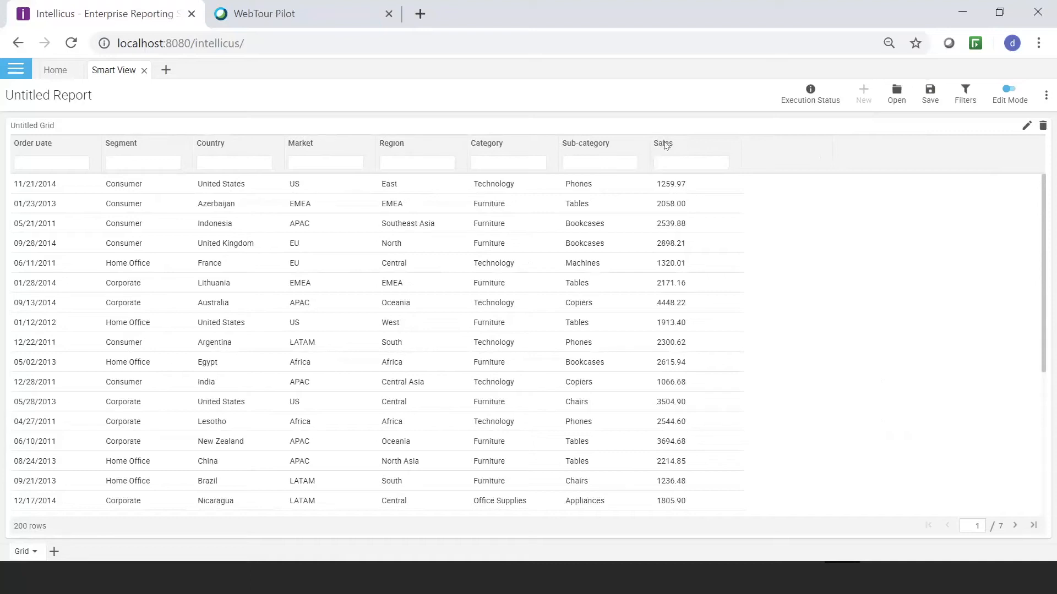
# Move the Sales column before Sub-category and sort the grid by Sales, first ascending, finally descending
pyautogui.moveTo(664, 144)
pyautogui.mouseDown()
pyautogui.moveTo(630, 180)
pyautogui.moveTo(556, 175)
pyautogui.moveTo(552, 161)
pyautogui.moveTo(677, 152)
pyautogui.mouseUp()
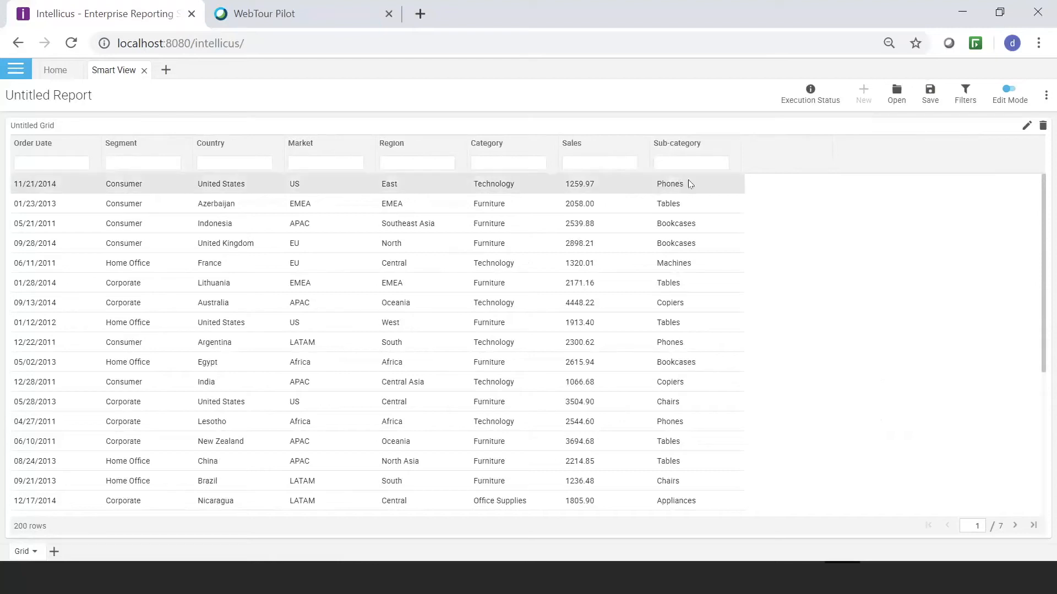
pyautogui.click(581, 150)
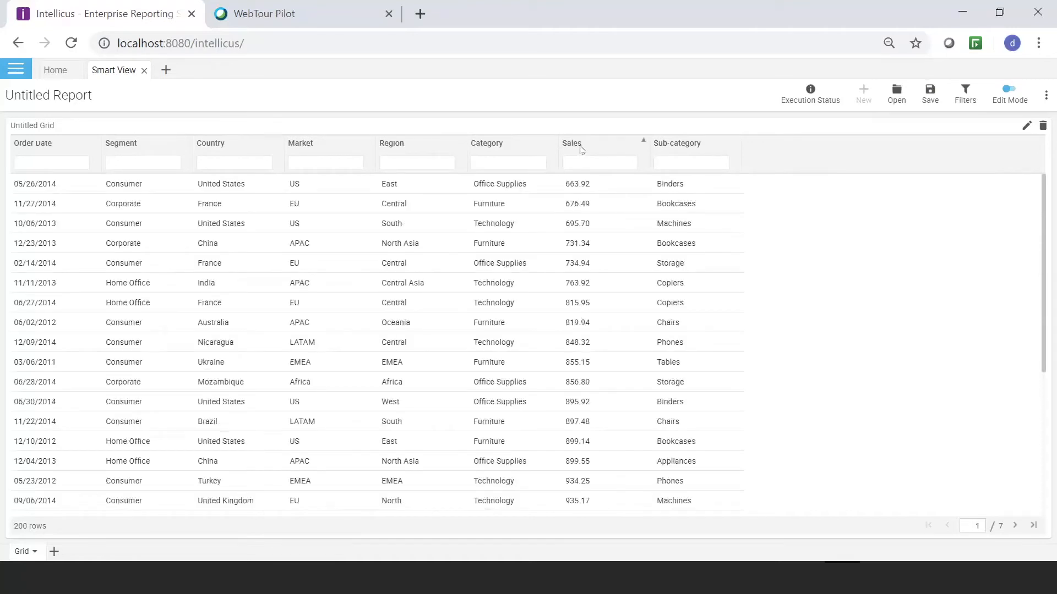
pyautogui.click(581, 149)
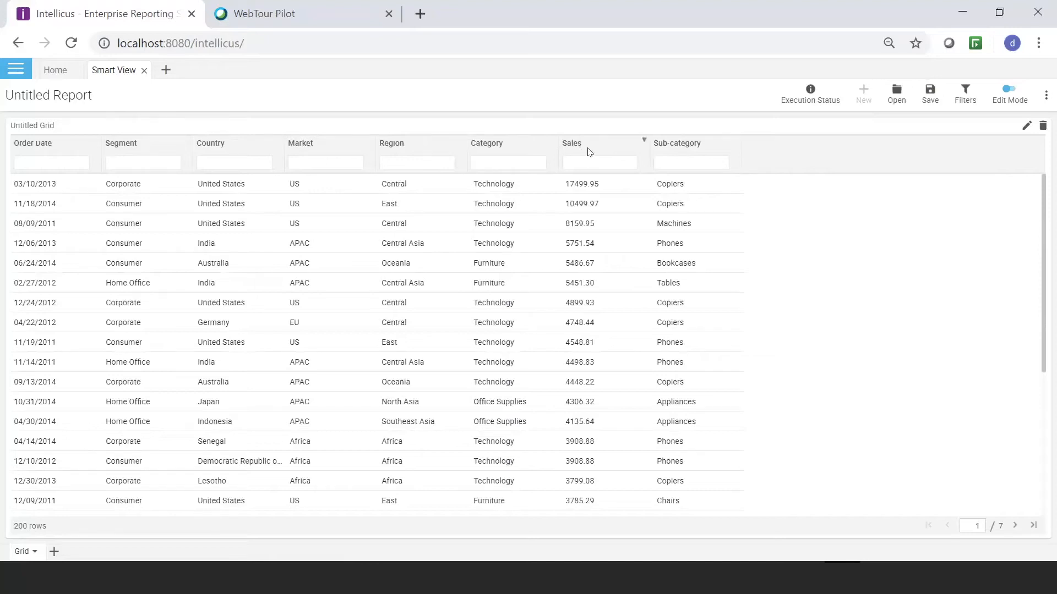
# Sort the grid by Region in both directions, finishing with a descending sort on Order Date
pyautogui.click(414, 149)
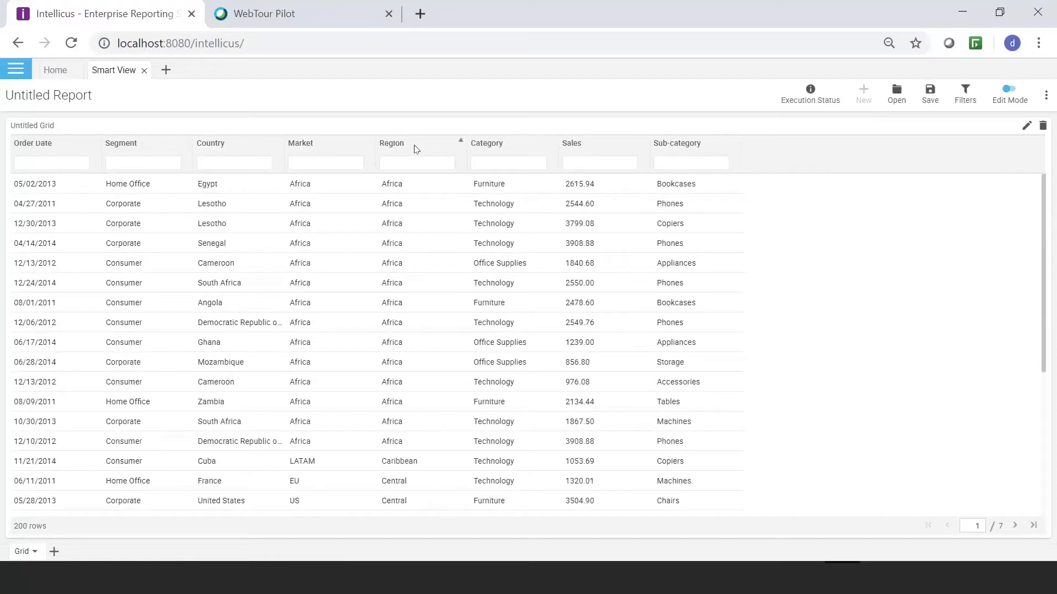
pyautogui.click(417, 150)
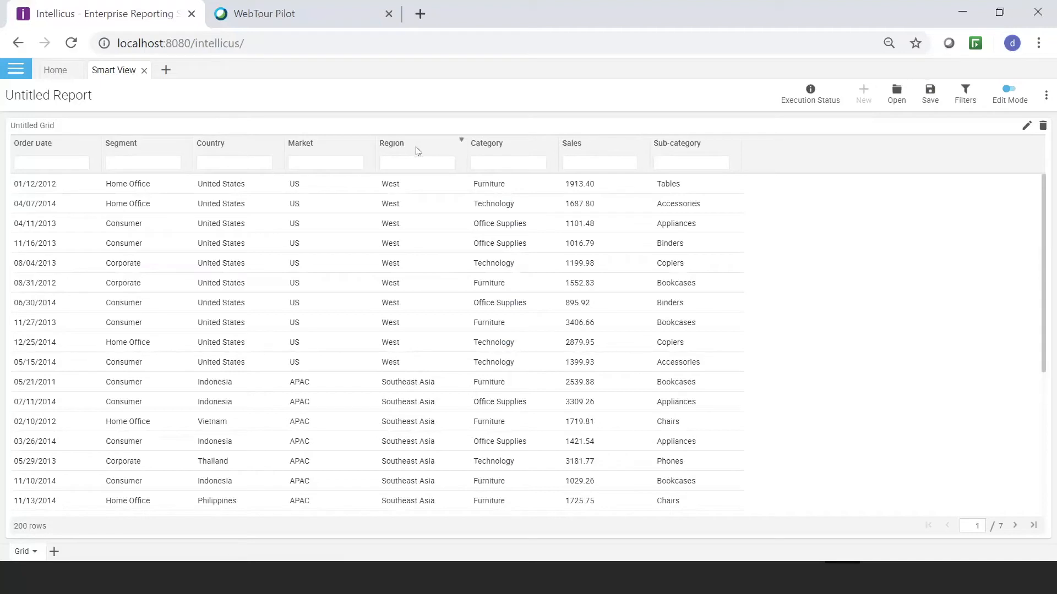
pyautogui.click(35, 144)
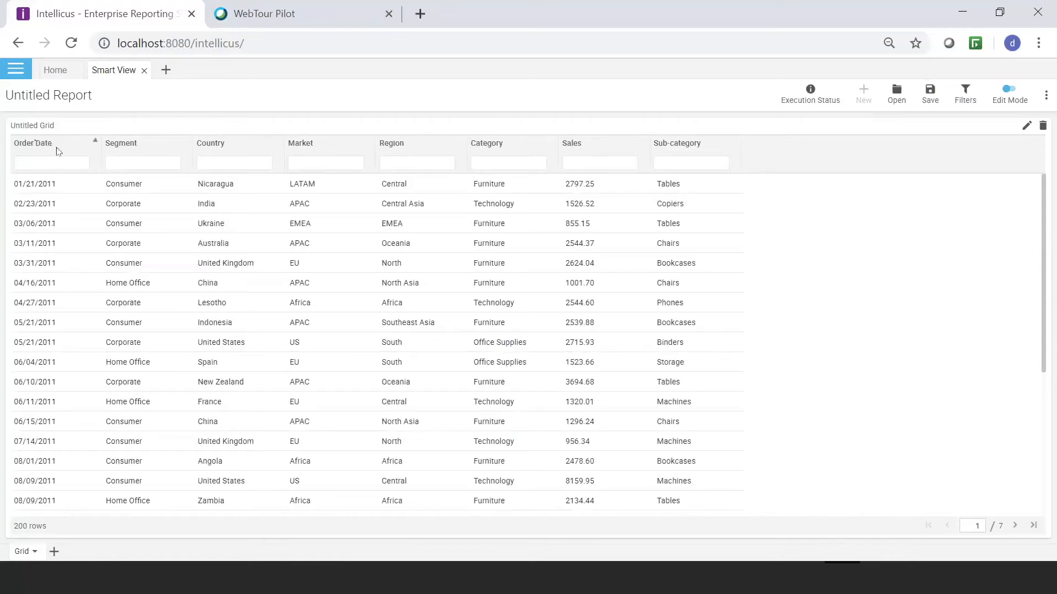
pyautogui.click(56, 151)
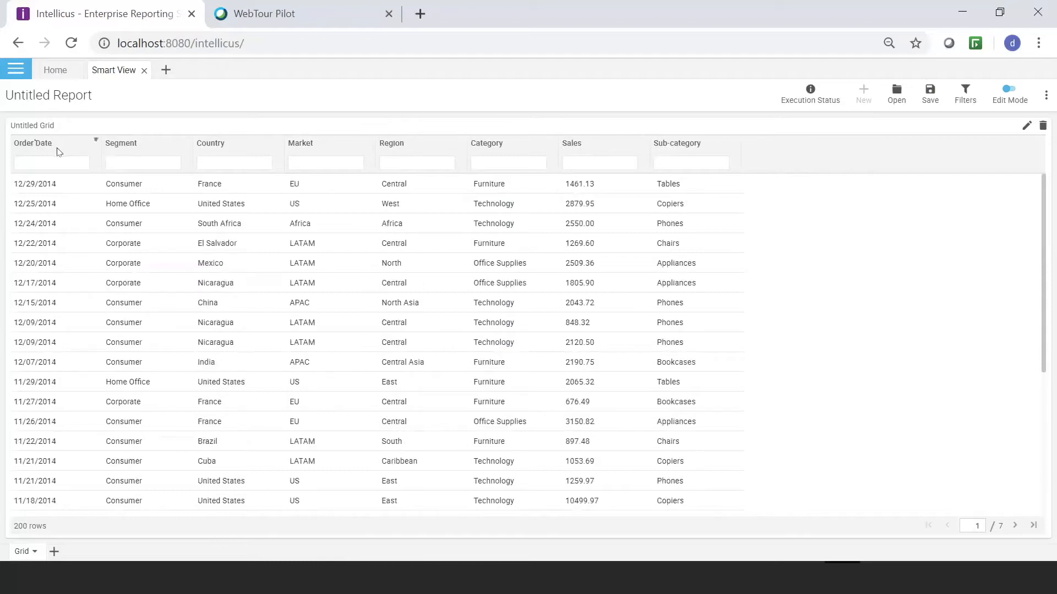
# Filter the grid's Segment column by "consumer"
pyautogui.click(111, 162)
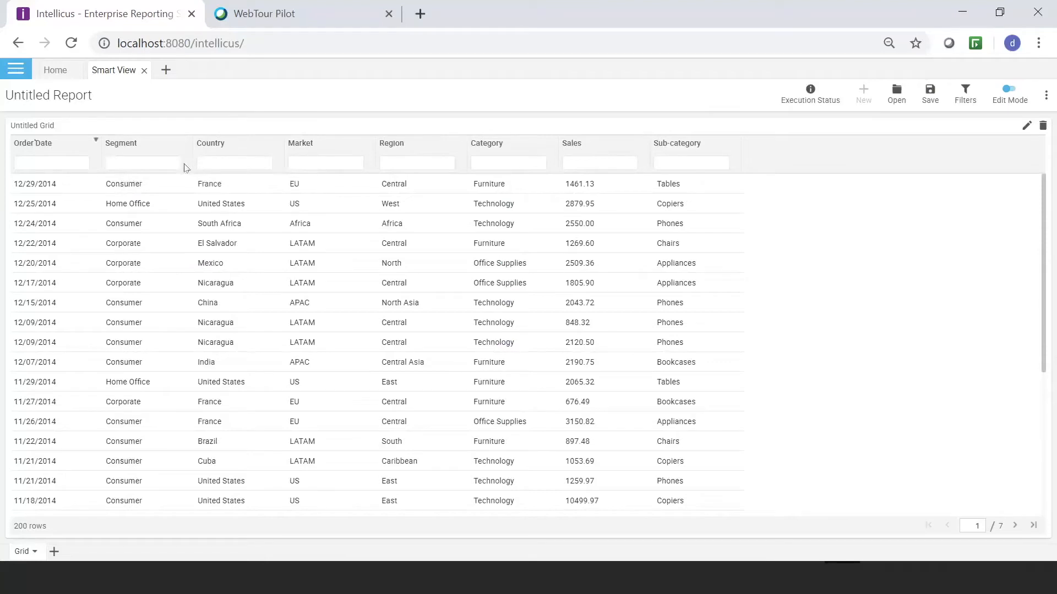
pyautogui.write('consum')
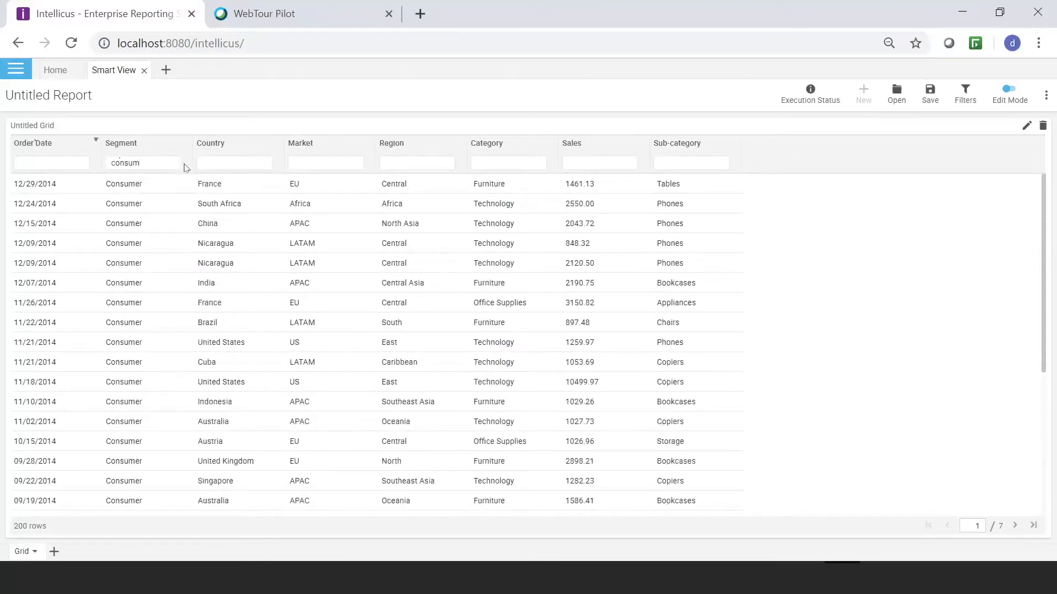
pyautogui.press('BackSpace')
pyautogui.write('mer')
pyautogui.press('BackSpace')
pyautogui.press('BackSpace')
pyautogui.press('BackSpace')
pyautogui.press('BackSpace')
pyautogui.press('BackSpace')
pyautogui.press('BackSpace')
pyautogui.press('BackSpace')
pyautogui.press('BackSpace')
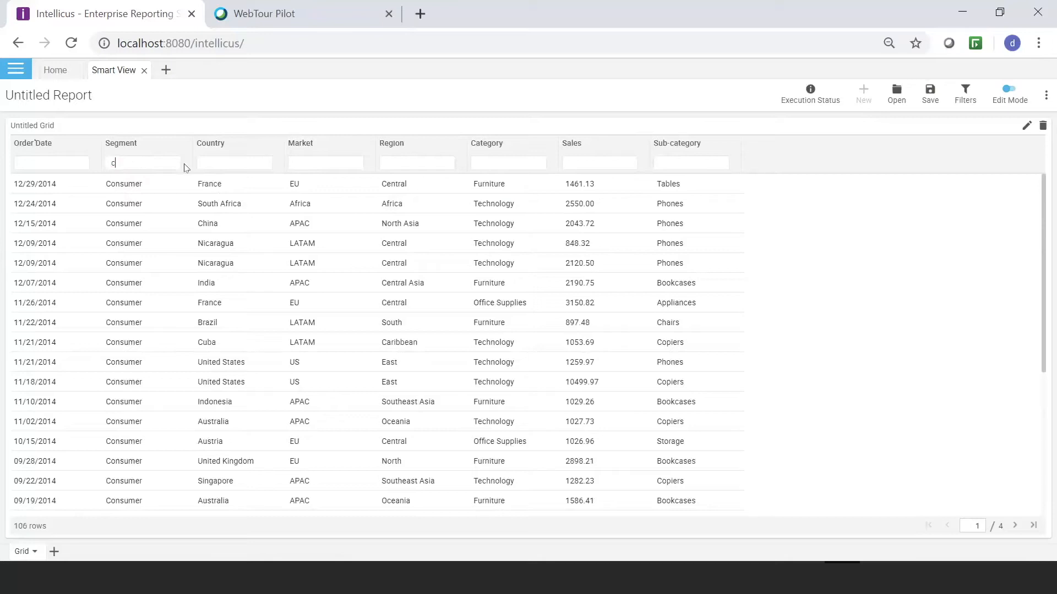
pyautogui.write('con')
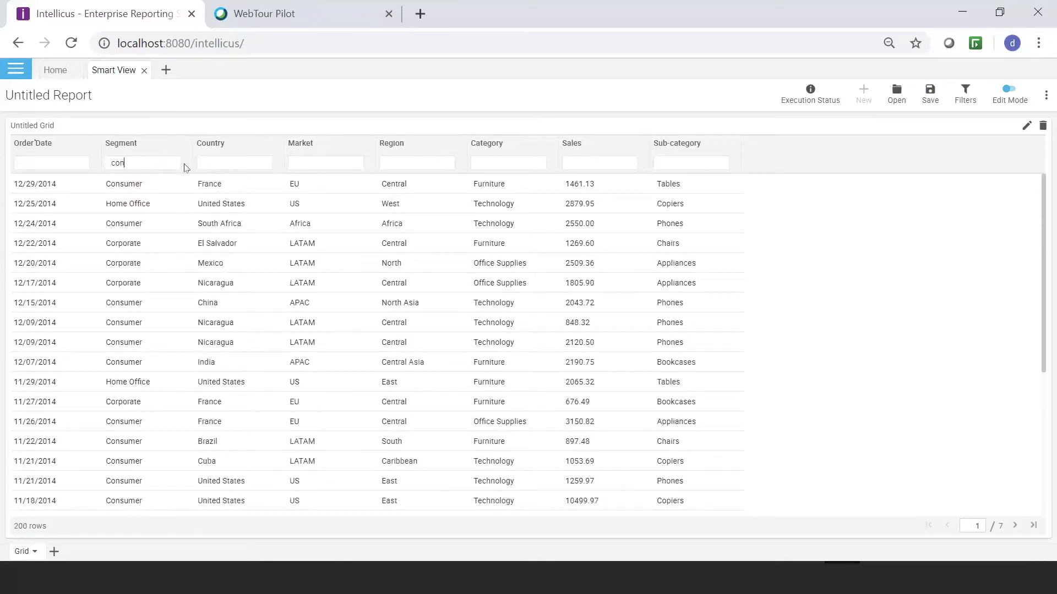
pyautogui.write('sumer')
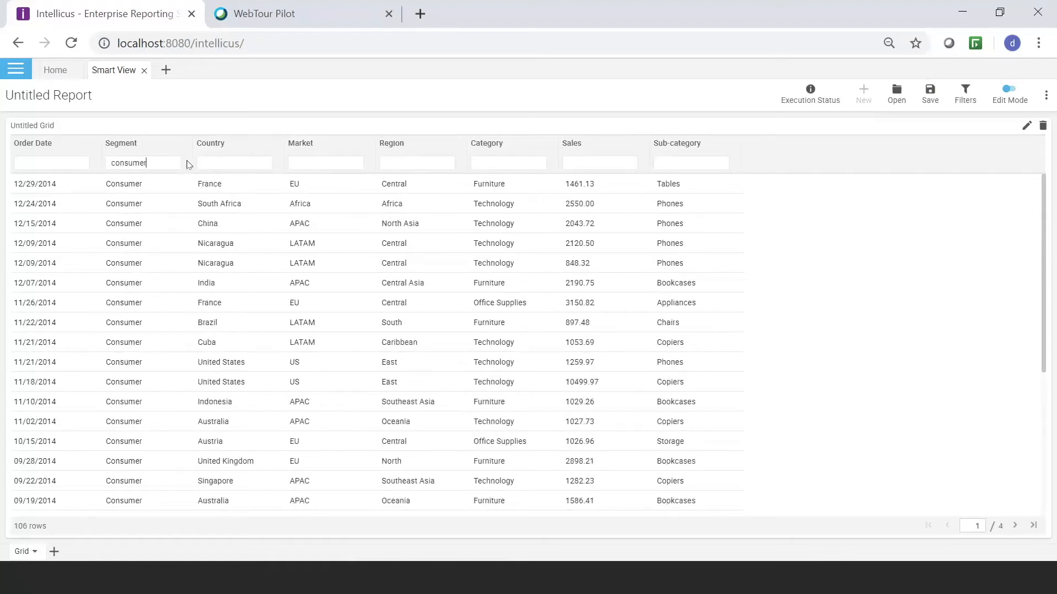
# Filter the Sales column to values above 5000 with ">5000"
pyautogui.click(591, 160)
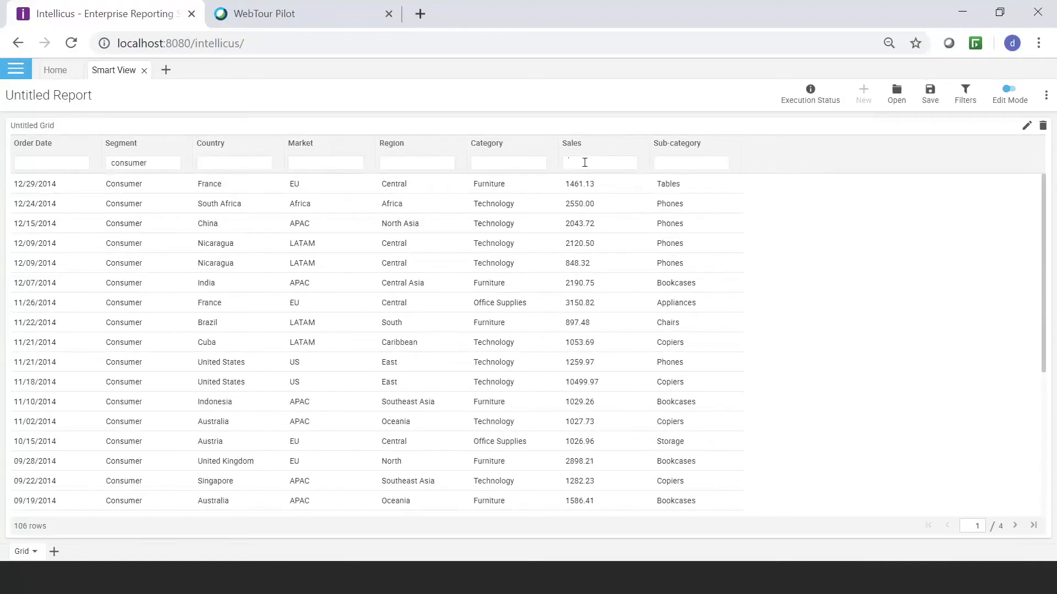
pyautogui.write('>5000')
pyautogui.press('Return')
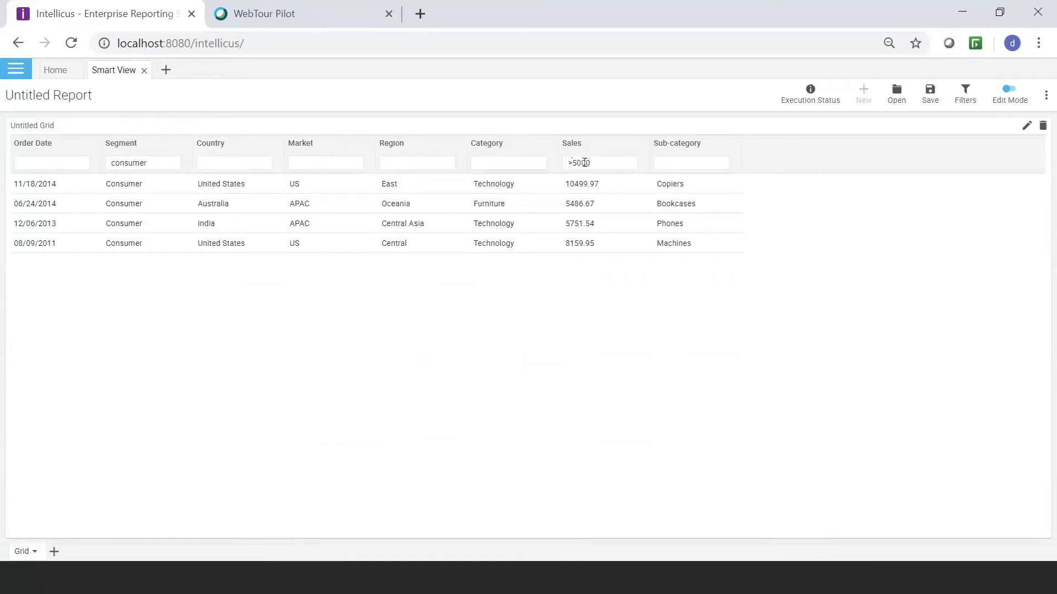
# Change the Sales column filter to the range "5000..10000"
pyautogui.press('BackSpace')
pyautogui.press('BackSpace')
pyautogui.press('BackSpace')
pyautogui.press('BackSpace')
pyautogui.press('Return')
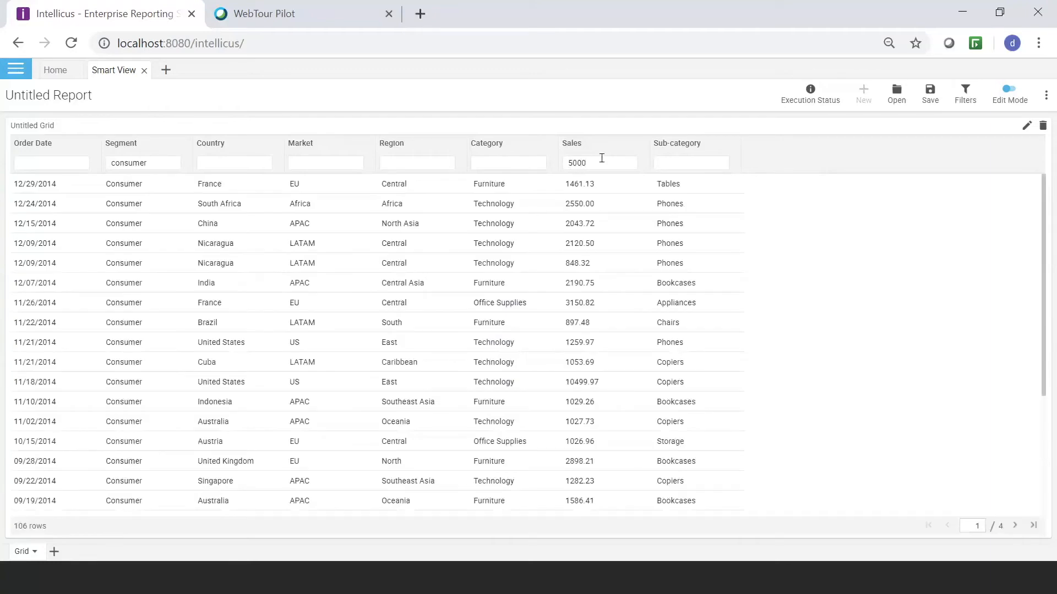
pyautogui.write('..10000')
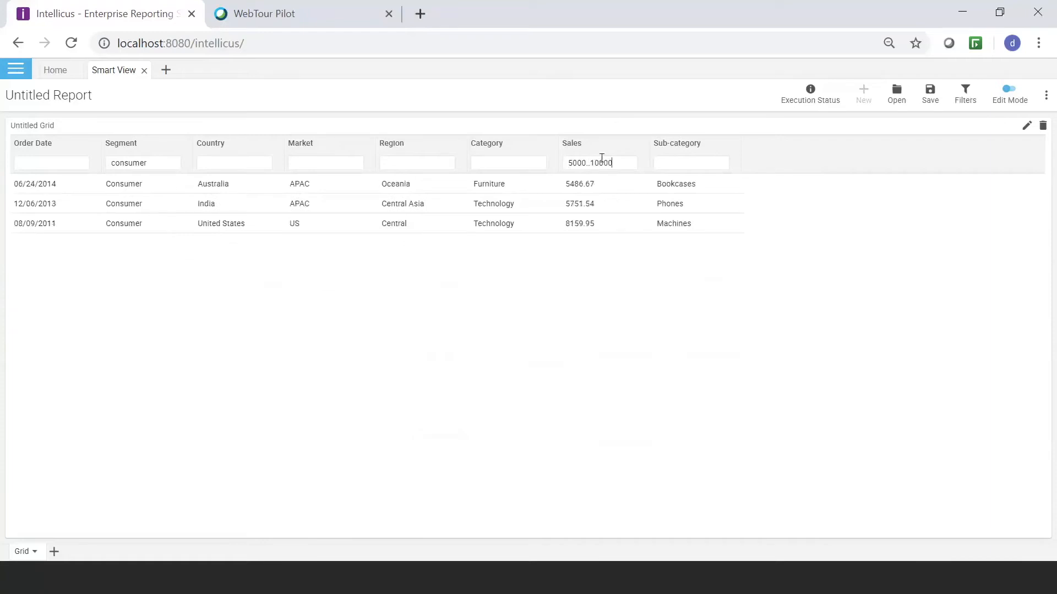
# Clear the filters on the Sales and Segment columns
pyautogui.press('BackSpace')
pyautogui.press('BackSpace')
pyautogui.press('BackSpace')
pyautogui.press('BackSpace')
pyautogui.press('BackSpace')
pyautogui.press('BackSpace')
pyautogui.press('BackSpace')
pyautogui.press('BackSpace')
pyautogui.press('BackSpace')
pyautogui.press('BackSpace')
pyautogui.click(158, 158)
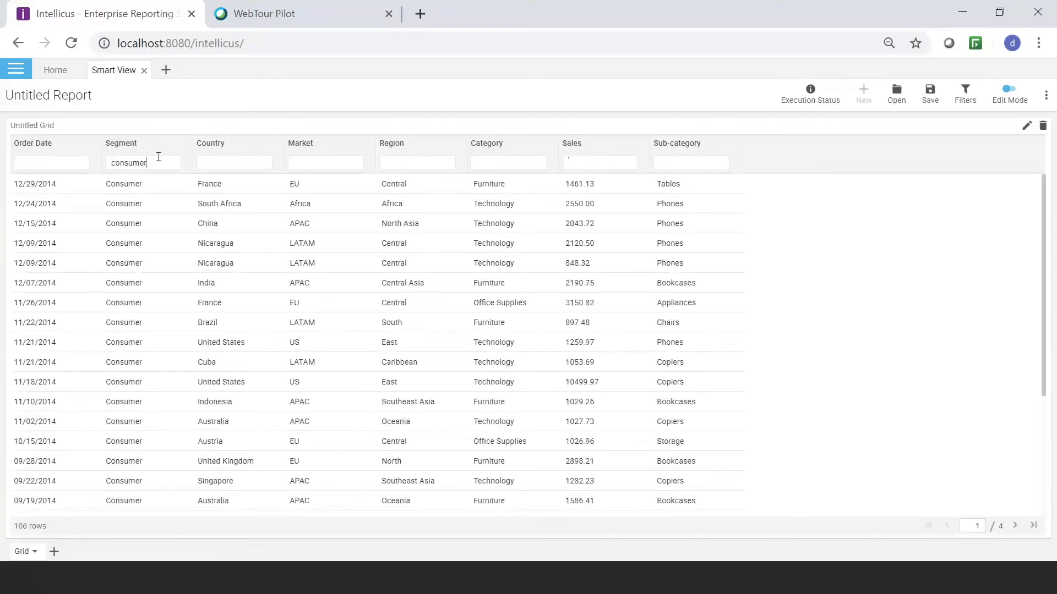
pyautogui.press('BackSpace')
pyautogui.press('BackSpace')
pyautogui.press('BackSpace')
pyautogui.press('BackSpace')
pyautogui.press('BackSpace')
pyautogui.press('BackSpace')
pyautogui.press('BackSpace')
pyautogui.press('BackSpace')
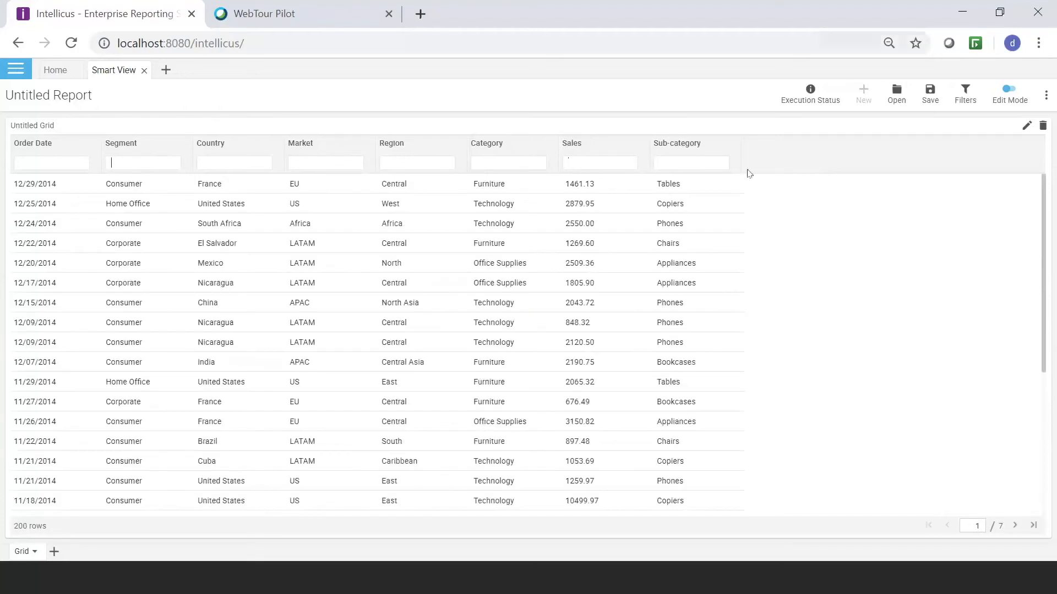
# Replace all the grid's selected fields with Customer Name, Segment, Market, Product Name and Sales
pyautogui.click(1024, 126)
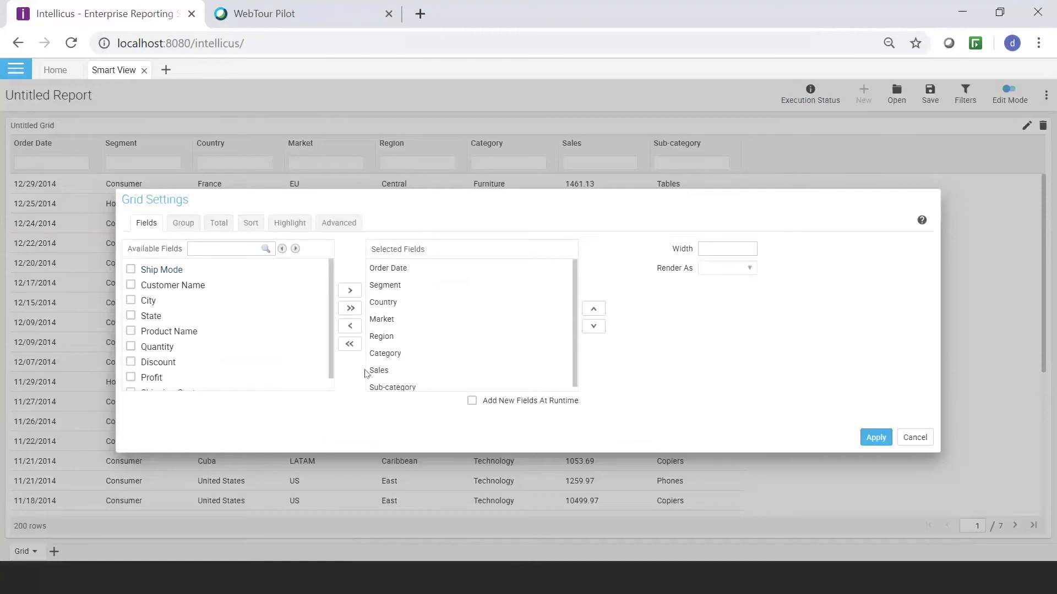
pyautogui.click(349, 344)
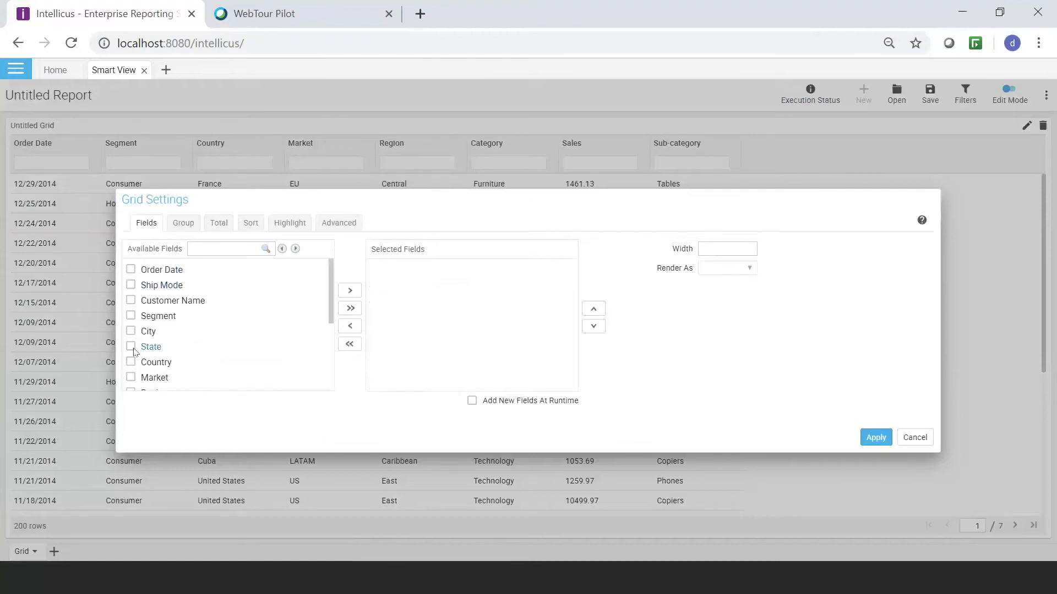
pyautogui.click(131, 300)
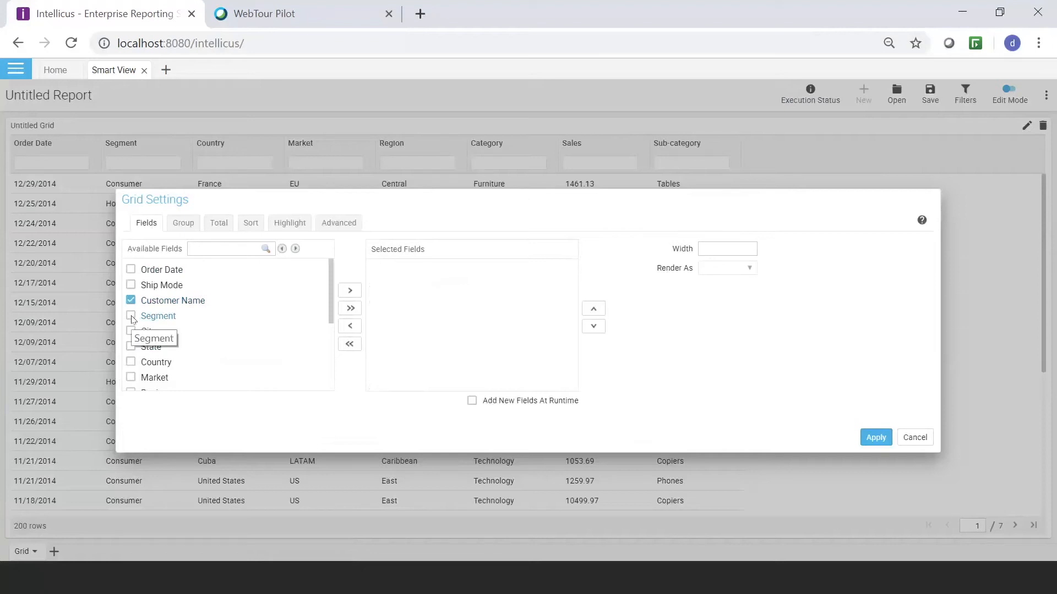
pyautogui.click(131, 317)
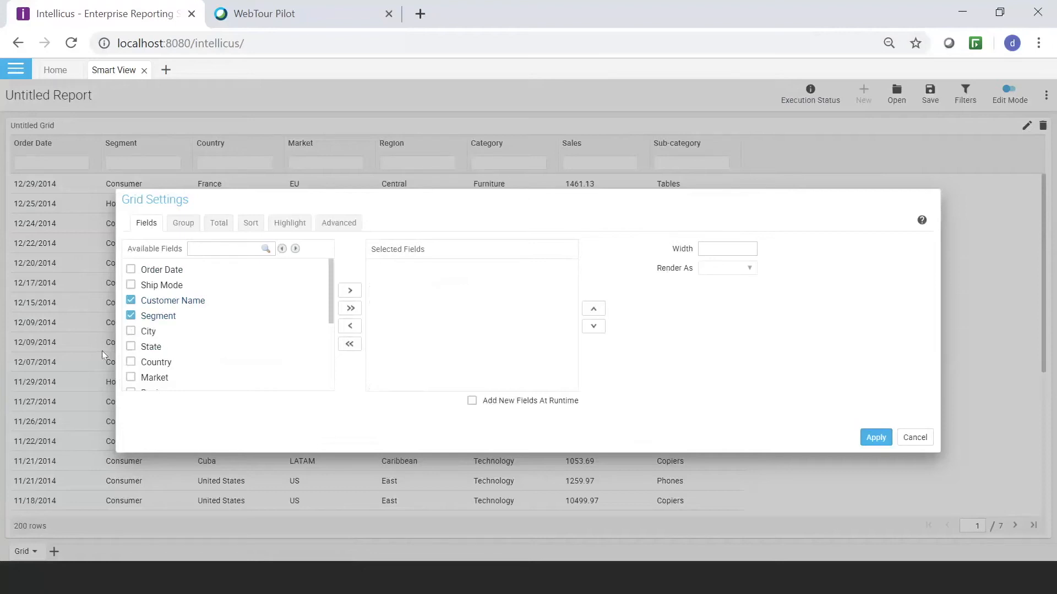
pyautogui.click(131, 378)
pyautogui.scroll(-1, 229, 356)
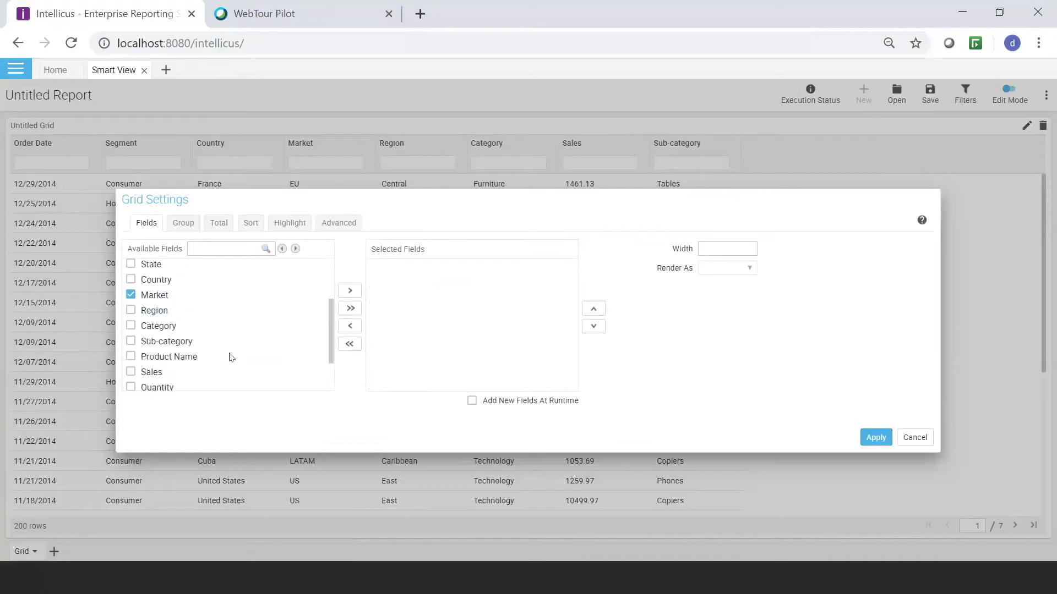
pyautogui.click(132, 356)
pyautogui.click(131, 373)
pyautogui.click(348, 292)
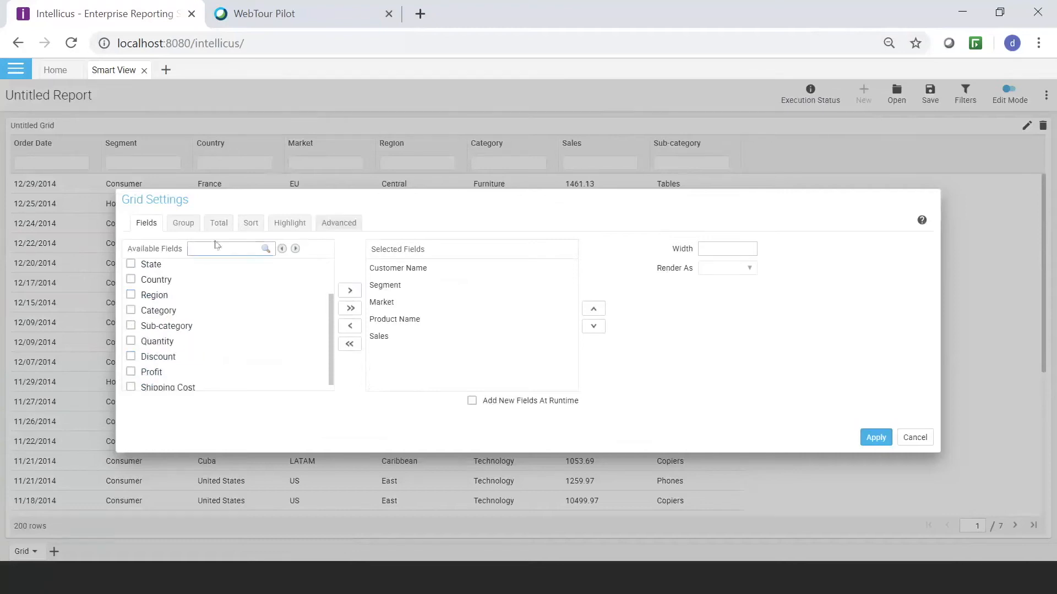
# Group the grid by Country in ascending order
pyautogui.click(185, 224)
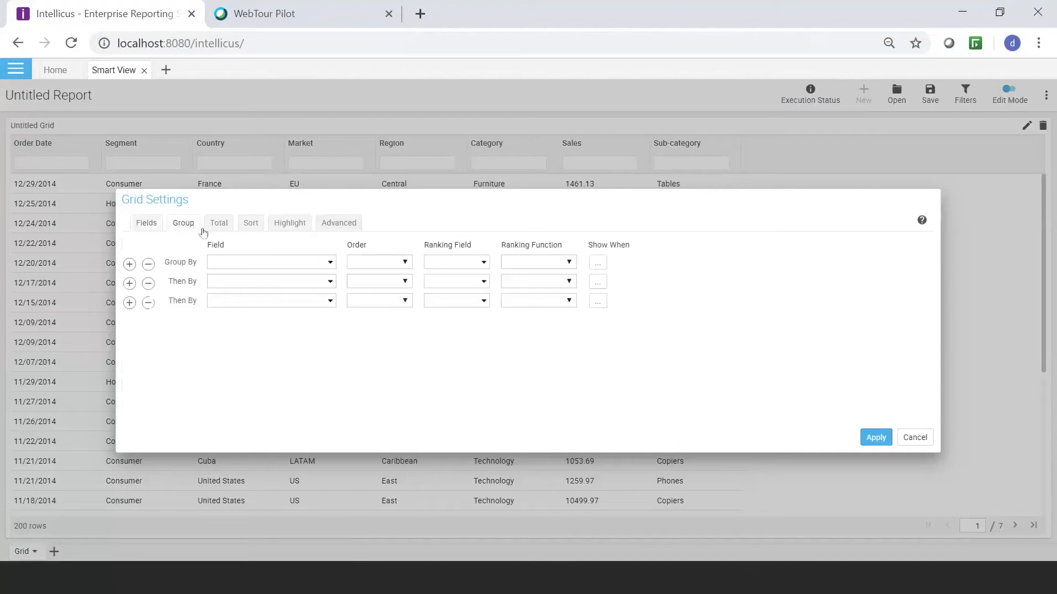
pyautogui.click(327, 265)
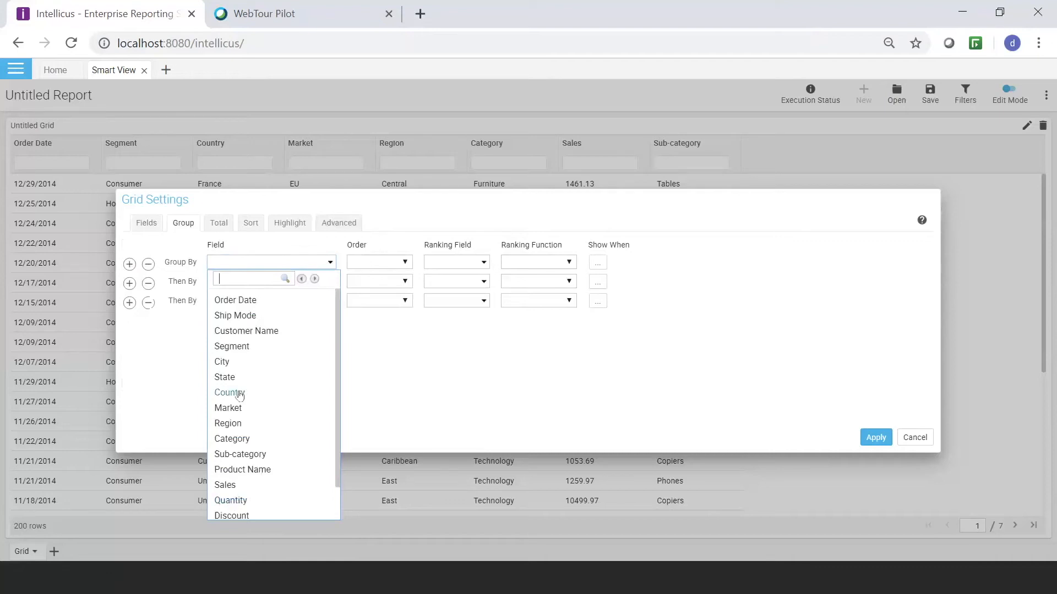
pyautogui.click(241, 393)
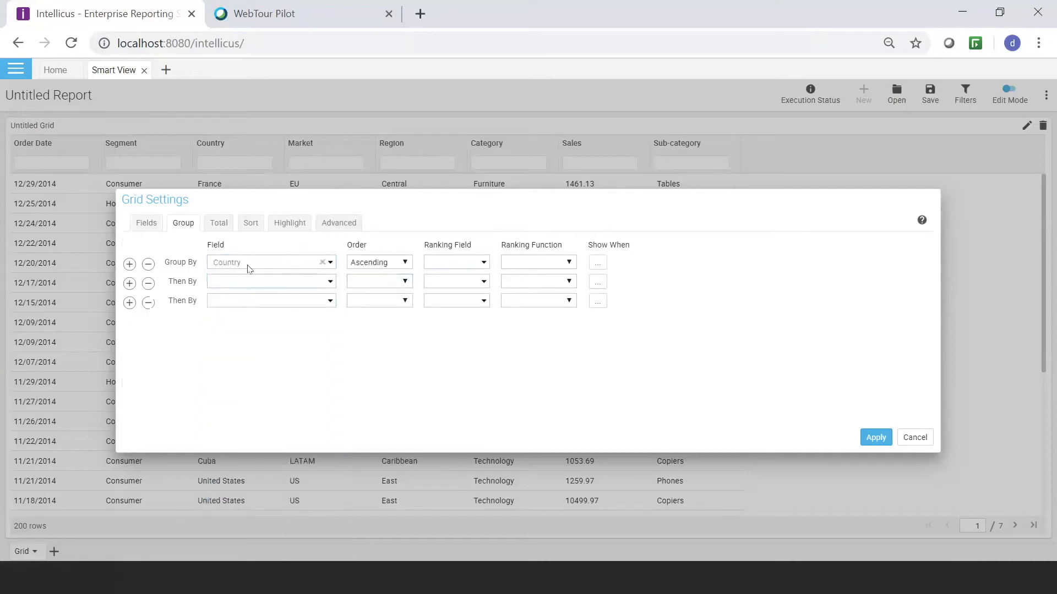
# Add a Sum total of the Sales field at Group level
pyautogui.click(220, 225)
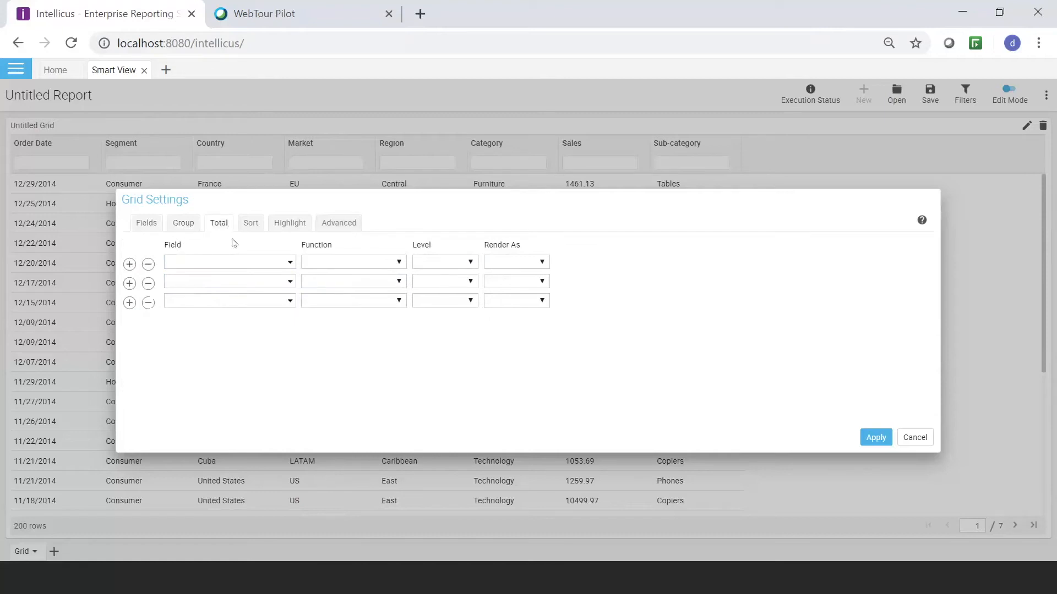
pyautogui.click(281, 268)
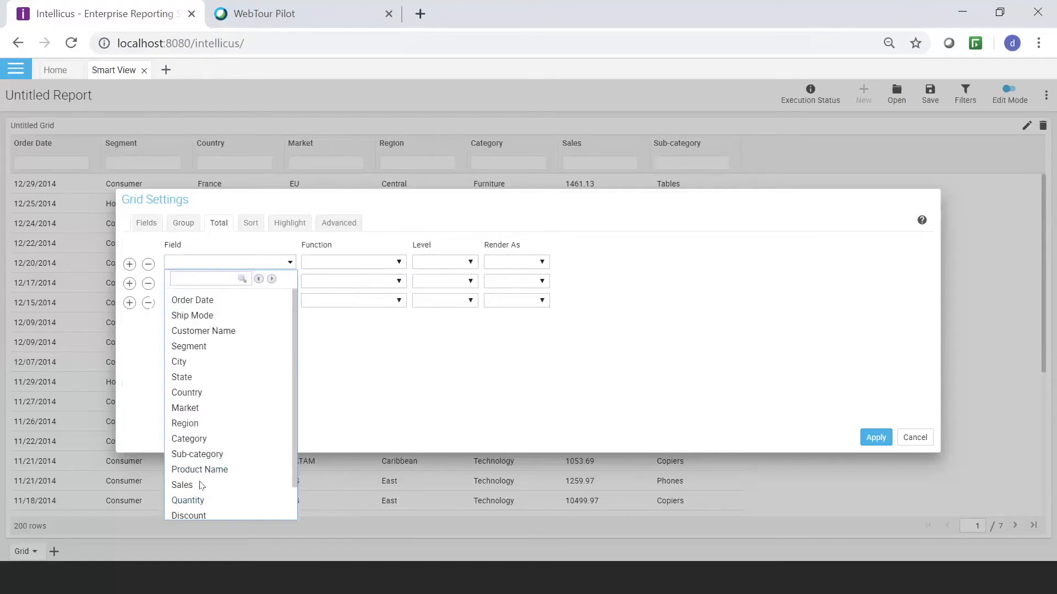
pyautogui.click(187, 486)
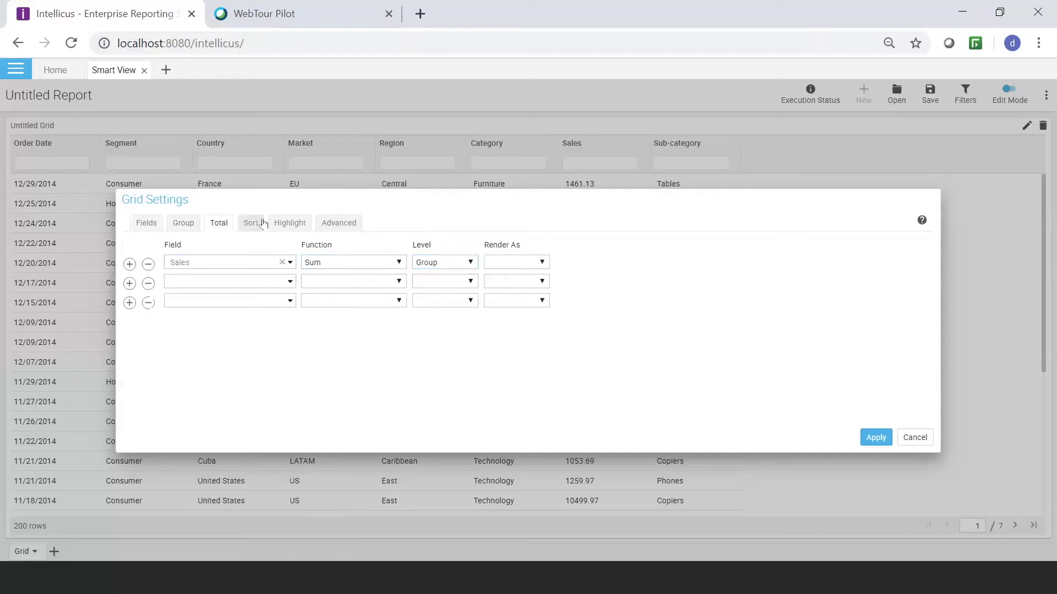
# Set Country as the grid's first sort field
pyautogui.click(255, 224)
pyautogui.click(278, 262)
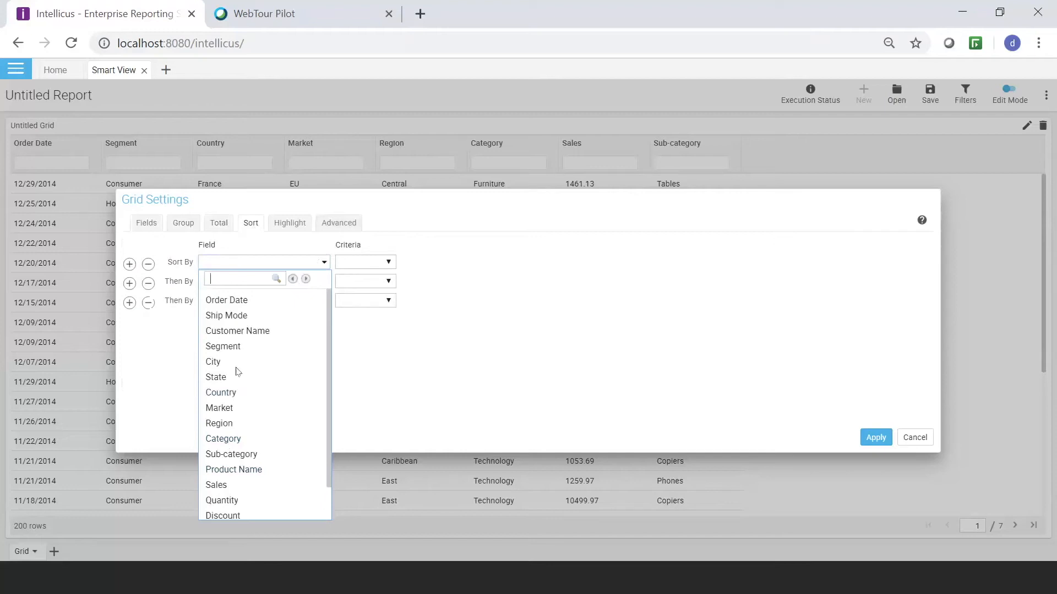
pyautogui.click(234, 392)
# Add a highlight on the Sales field using the Yellow Down Arrow style
pyautogui.click(284, 227)
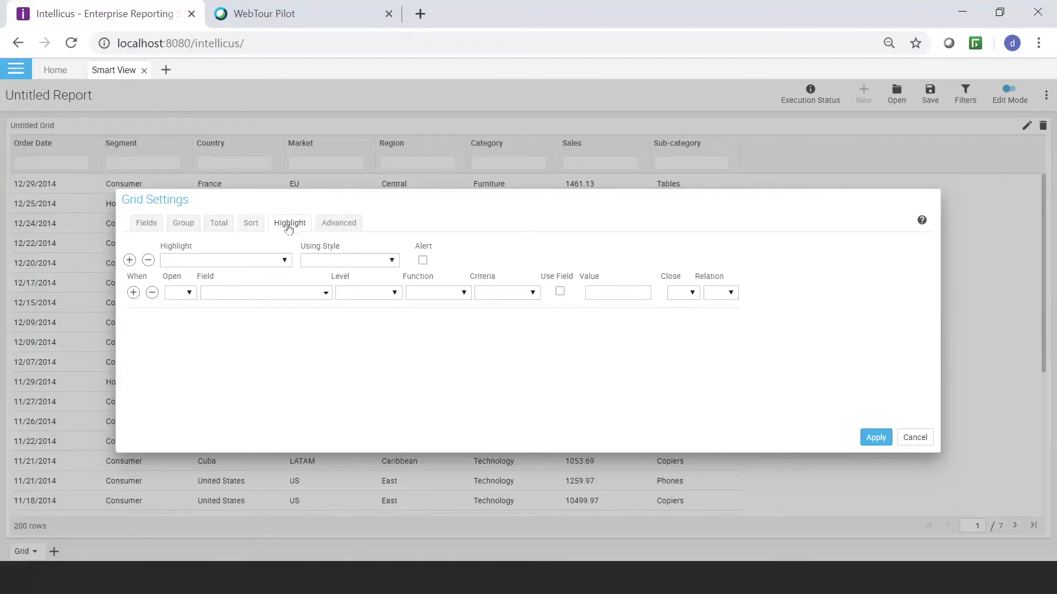
pyautogui.click(284, 260)
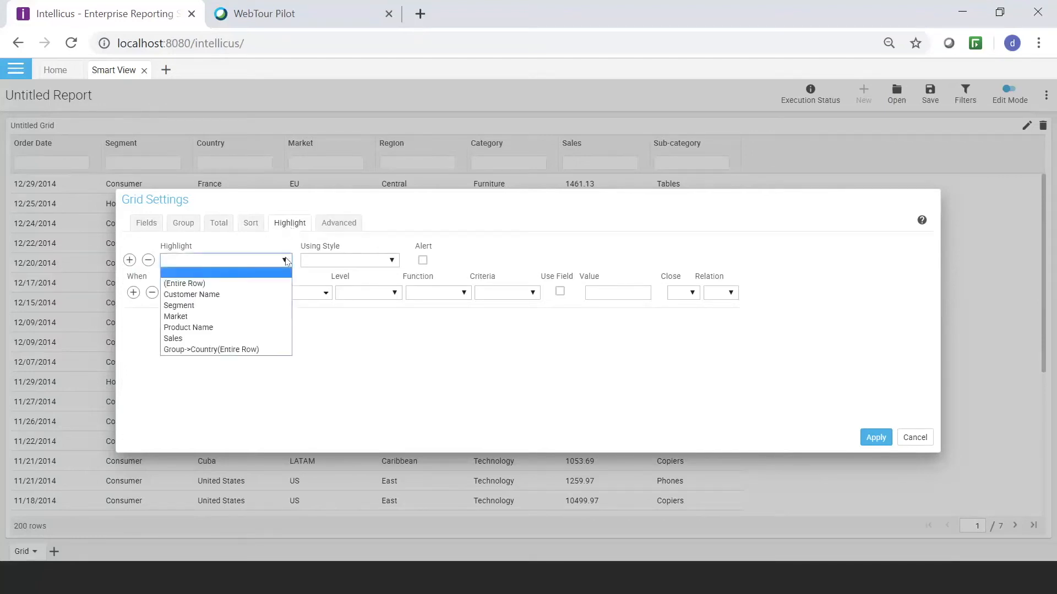
pyautogui.click(211, 339)
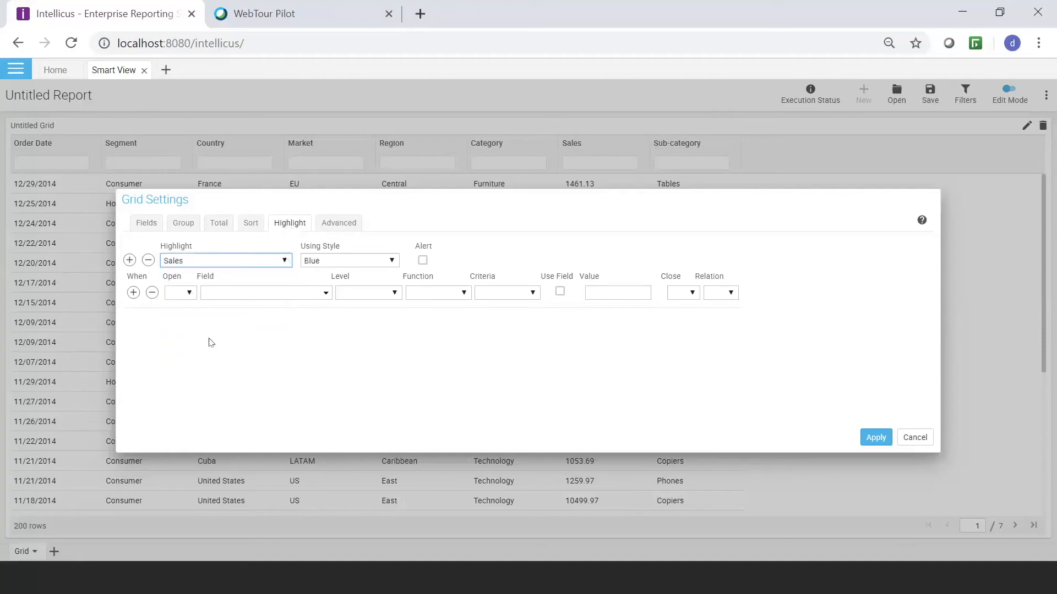
pyautogui.click(383, 262)
pyautogui.scroll(-3, 374, 417)
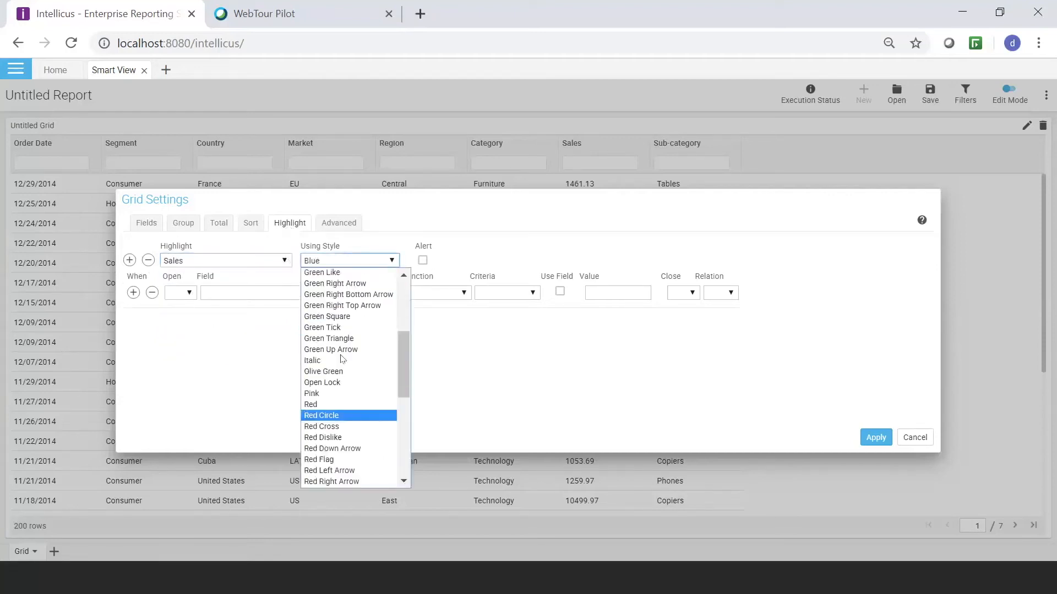
pyautogui.scroll(-5, 359, 462)
pyautogui.click(352, 451)
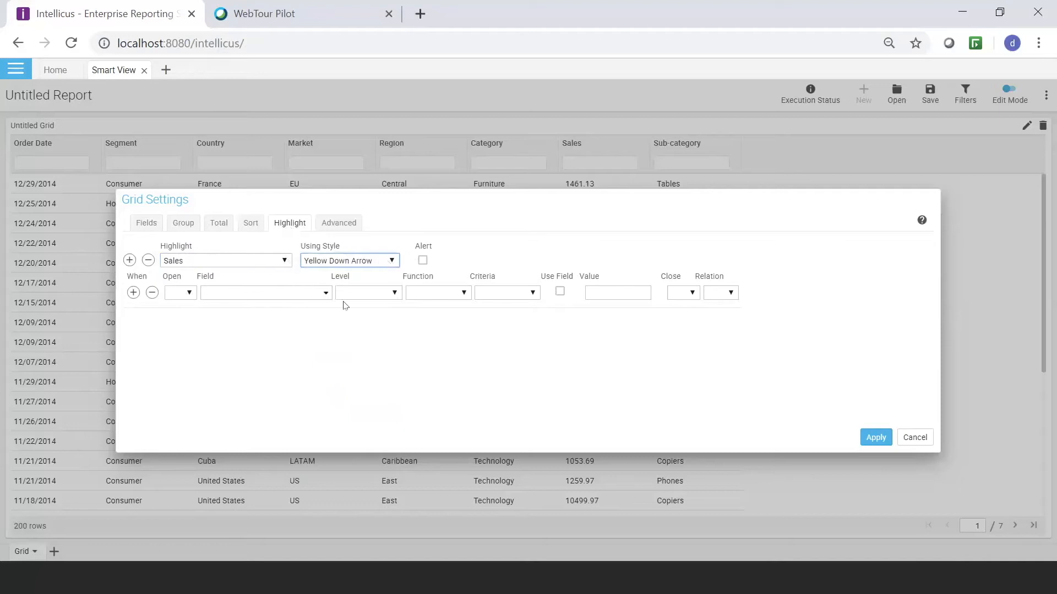
# Set the highlight condition to detail-level Sales below 500
pyautogui.click(326, 292)
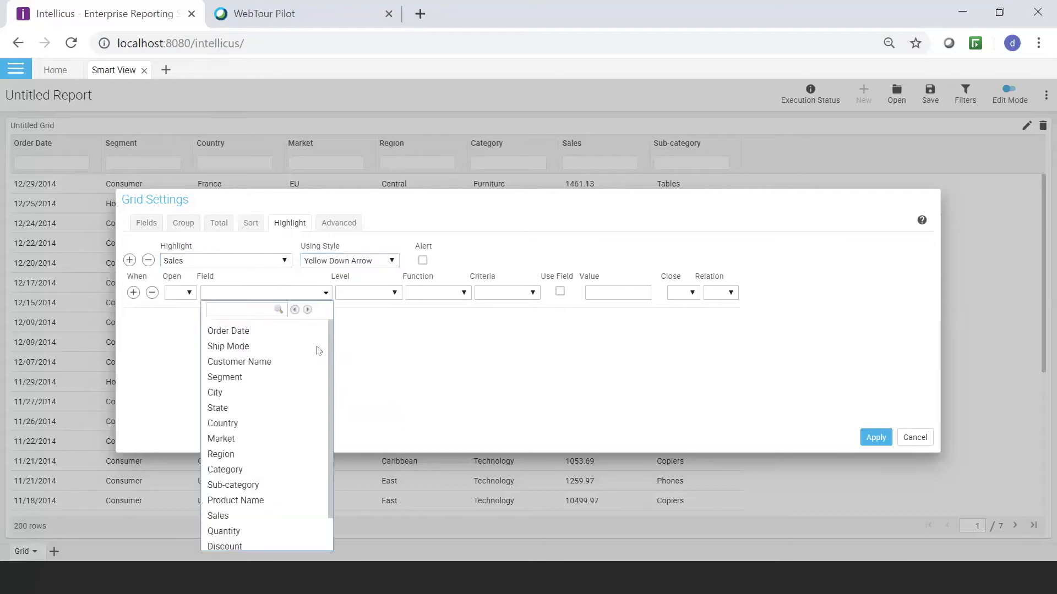
pyautogui.click(221, 515)
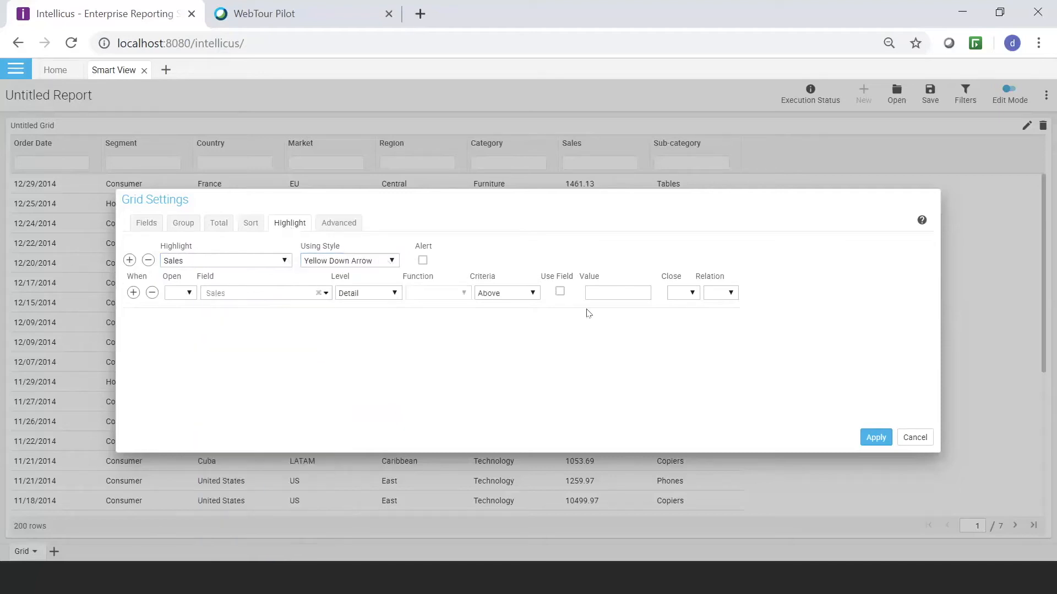
pyautogui.click(533, 293)
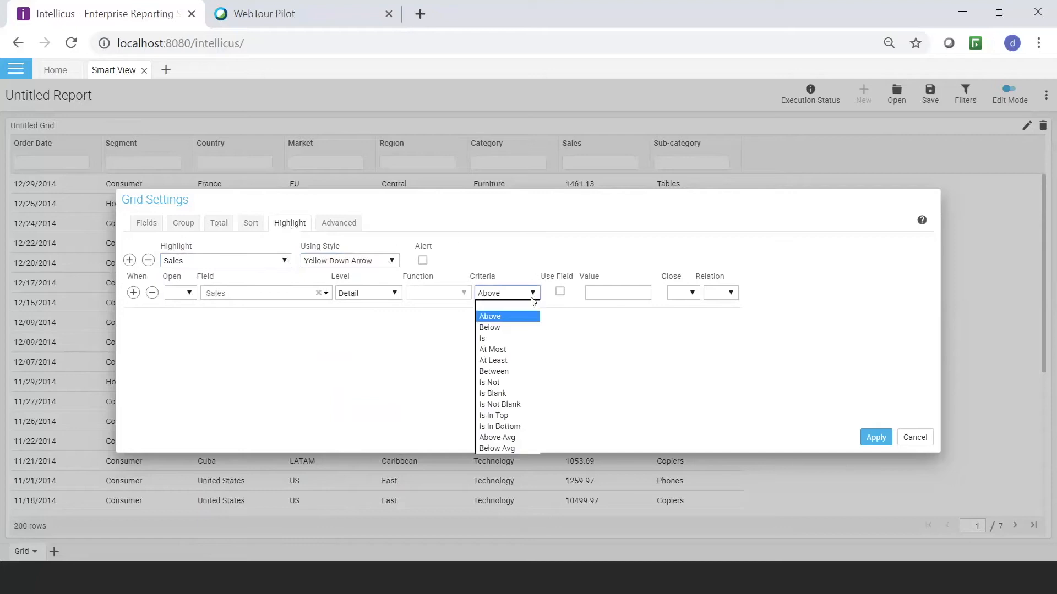
pyautogui.click(517, 333)
pyautogui.click(626, 287)
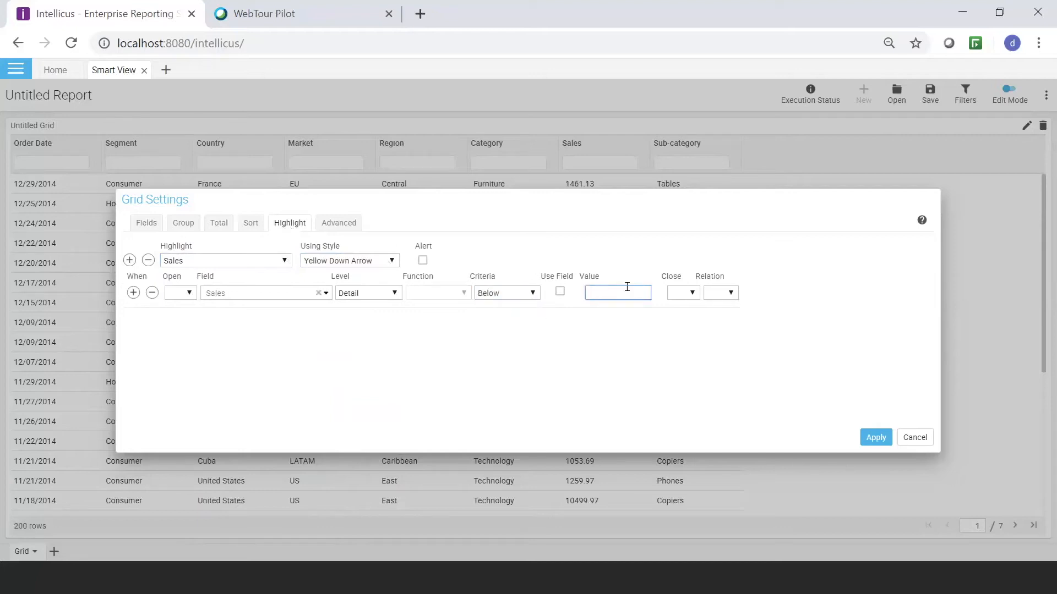
pyautogui.write('500')
# Render the group-level Sales total as a Sparkline and apply the grid settings
pyautogui.click(189, 225)
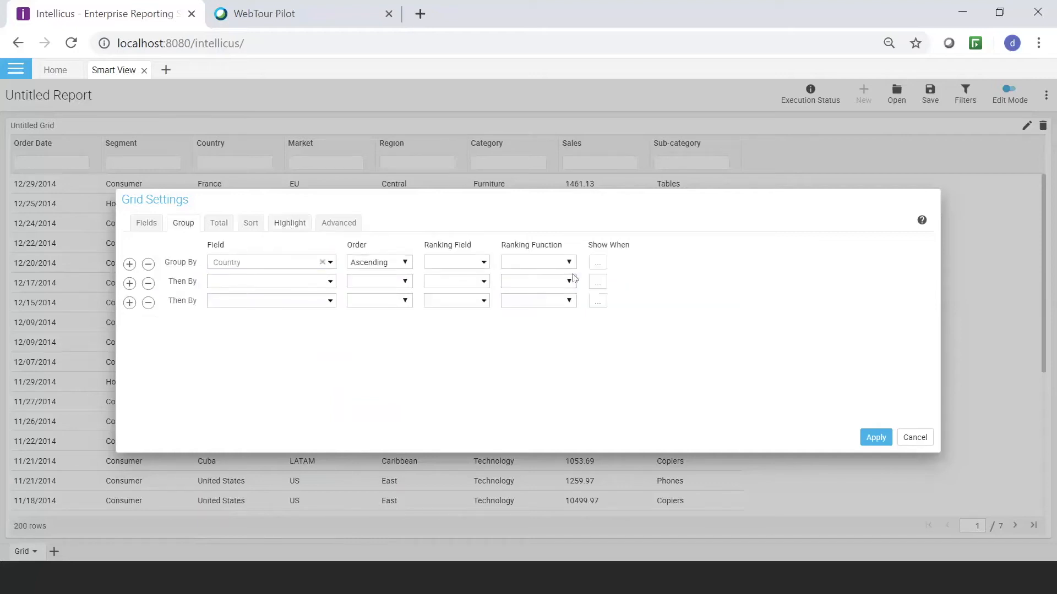
pyautogui.click(213, 223)
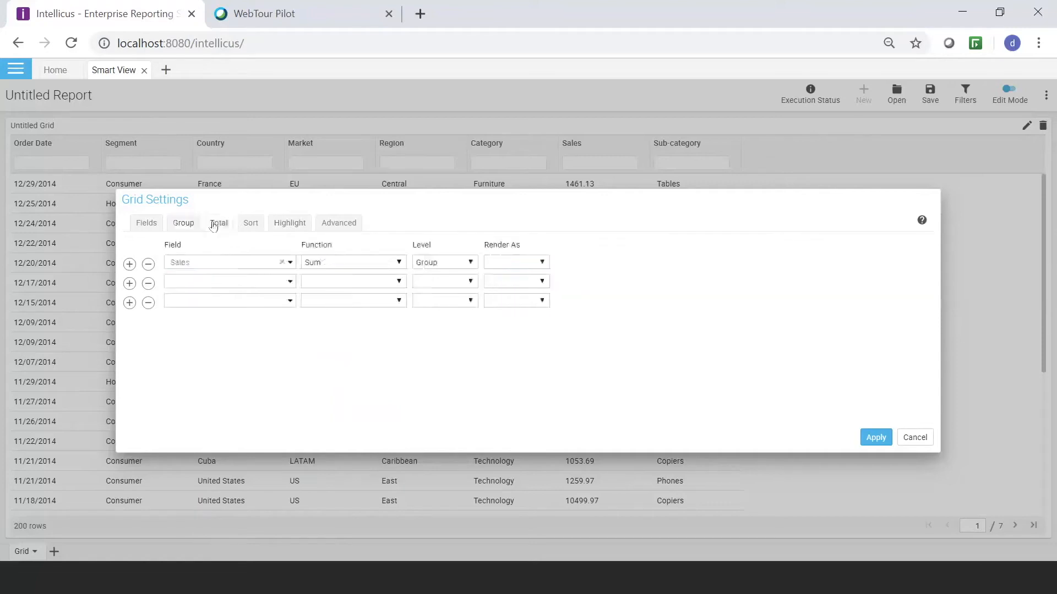
pyautogui.click(542, 263)
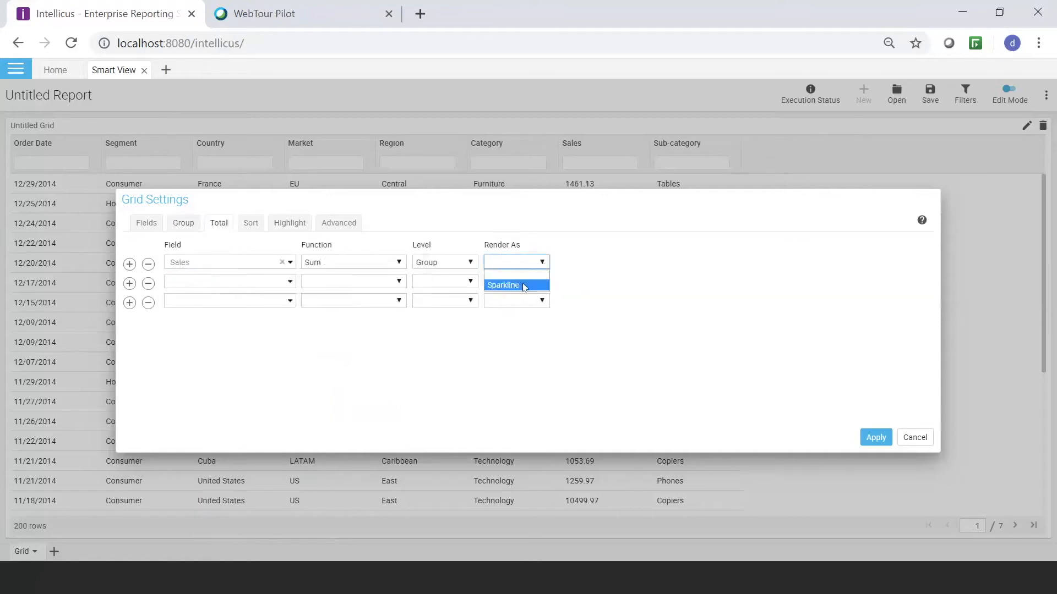
pyautogui.click(524, 286)
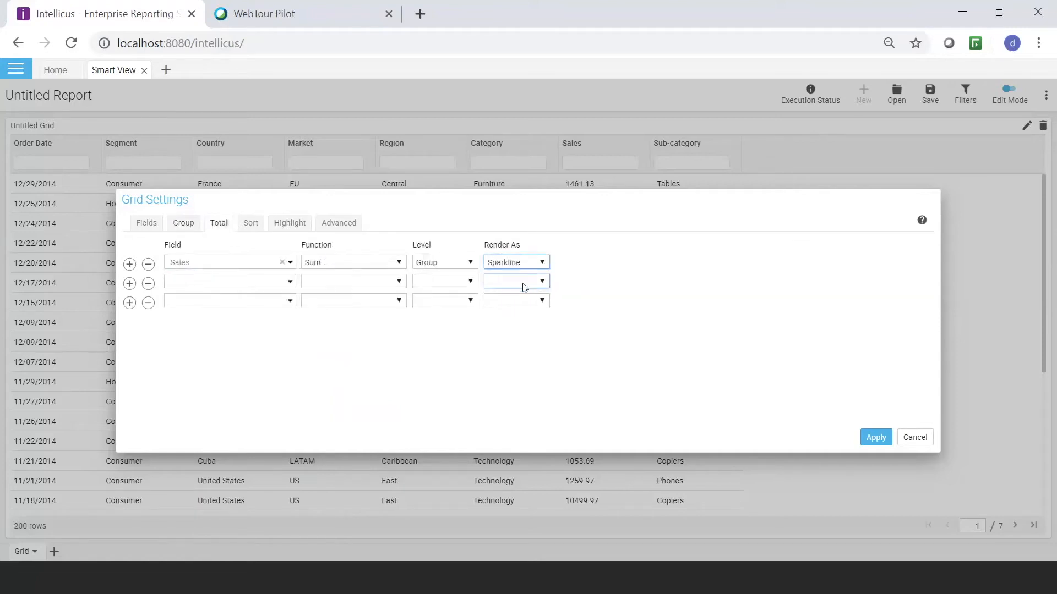
pyautogui.click(875, 439)
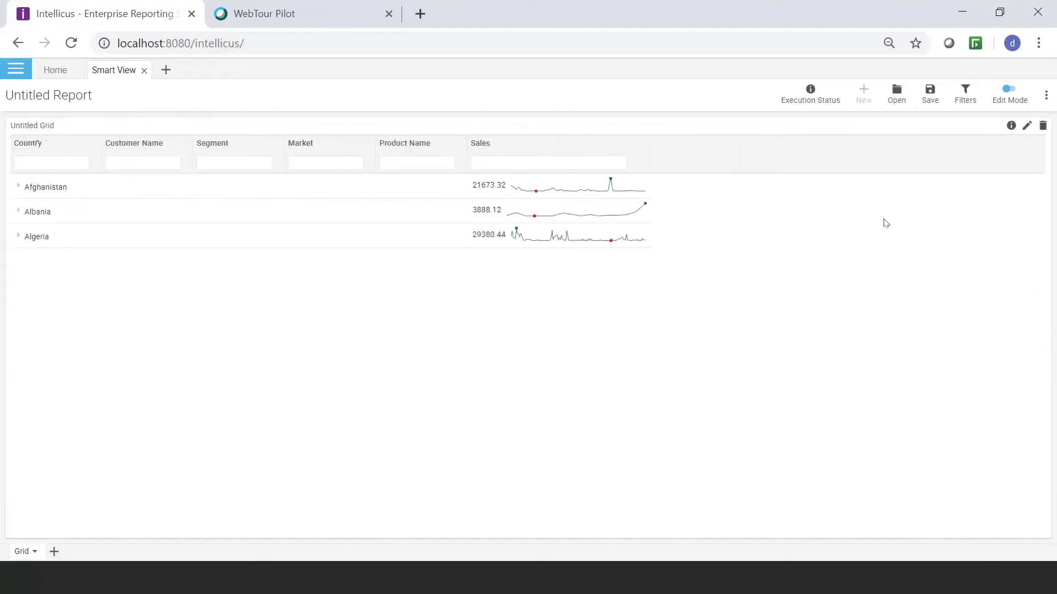
# Save the report layout in the Demonstration folder under the name demoRetails
pyautogui.click(930, 94)
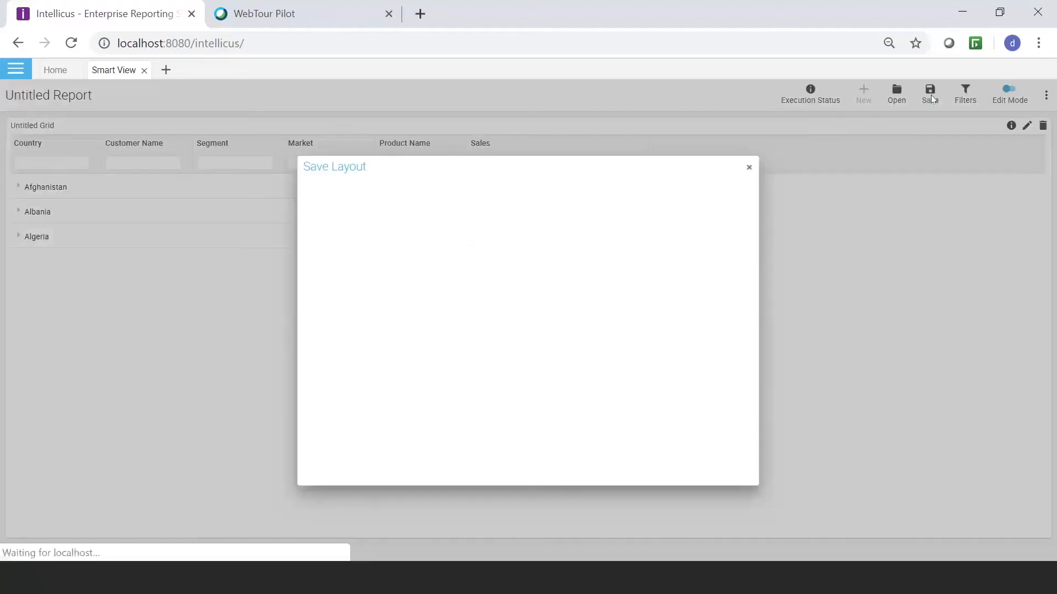
pyautogui.click(392, 281)
pyautogui.click(395, 432)
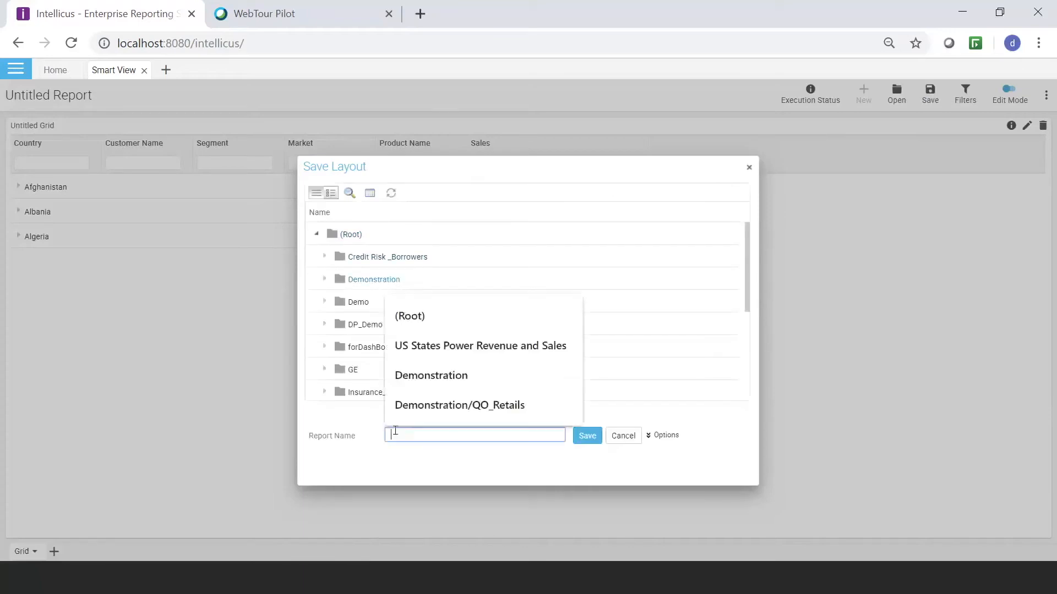
pyautogui.write('dem')
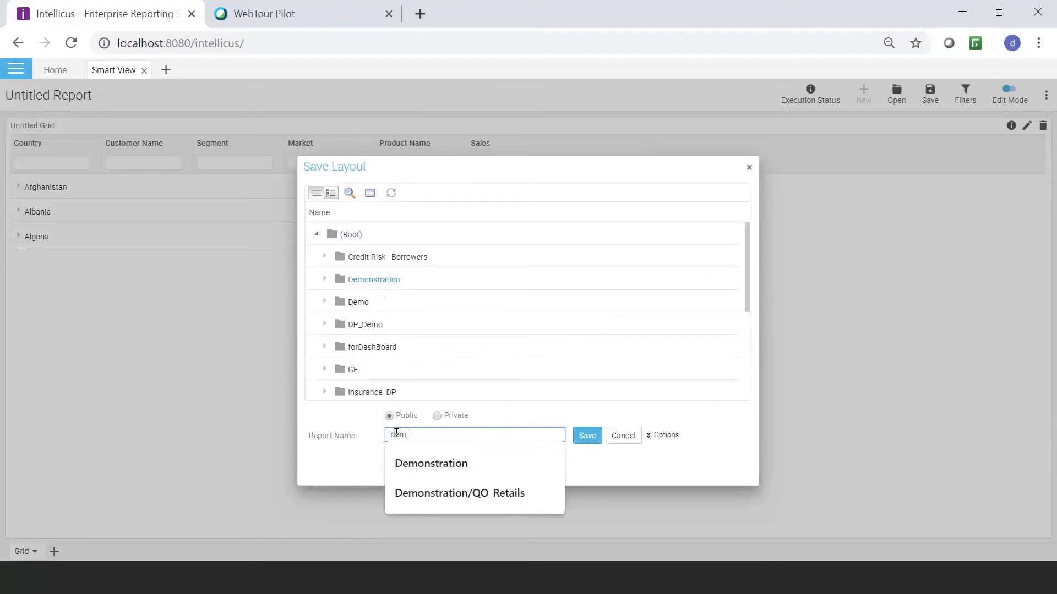
pyautogui.write('oRe')
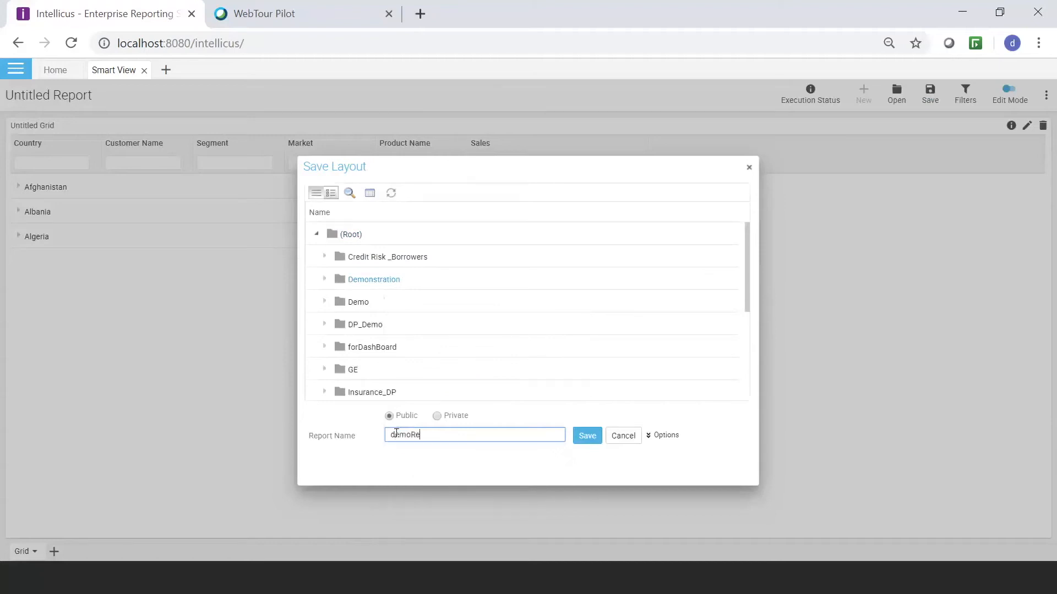
pyautogui.write('tails')
pyautogui.click(587, 436)
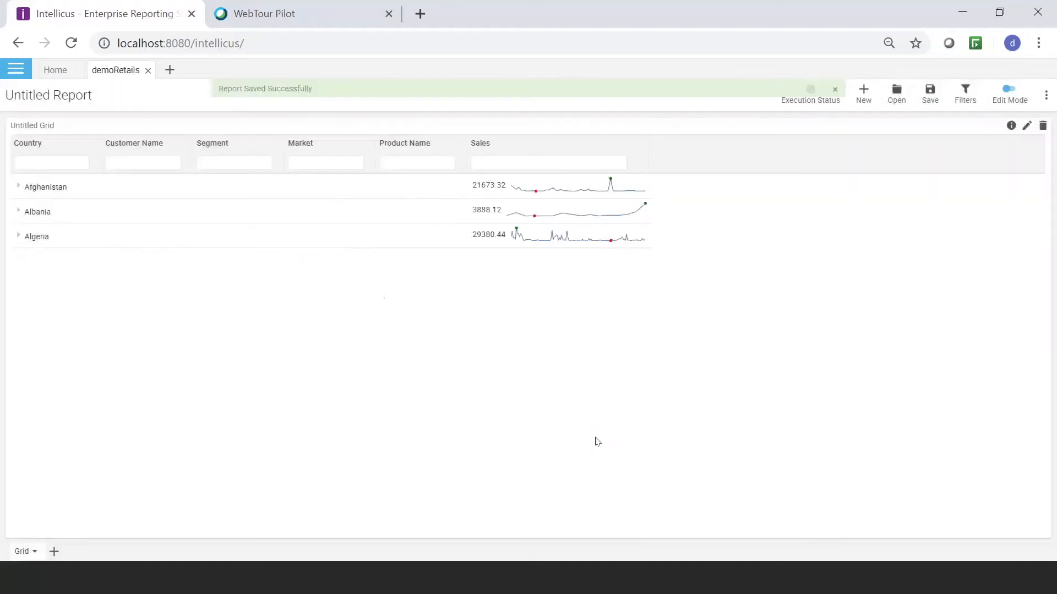
# Close the saved demoRetails report and open the repository Explorer
pyautogui.click(148, 70)
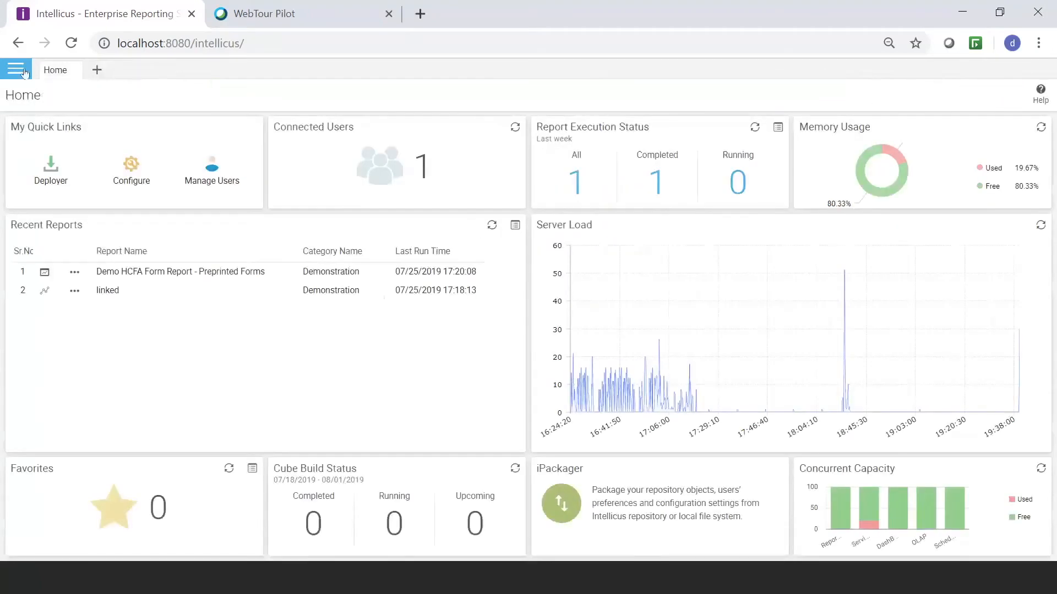
pyautogui.click(25, 72)
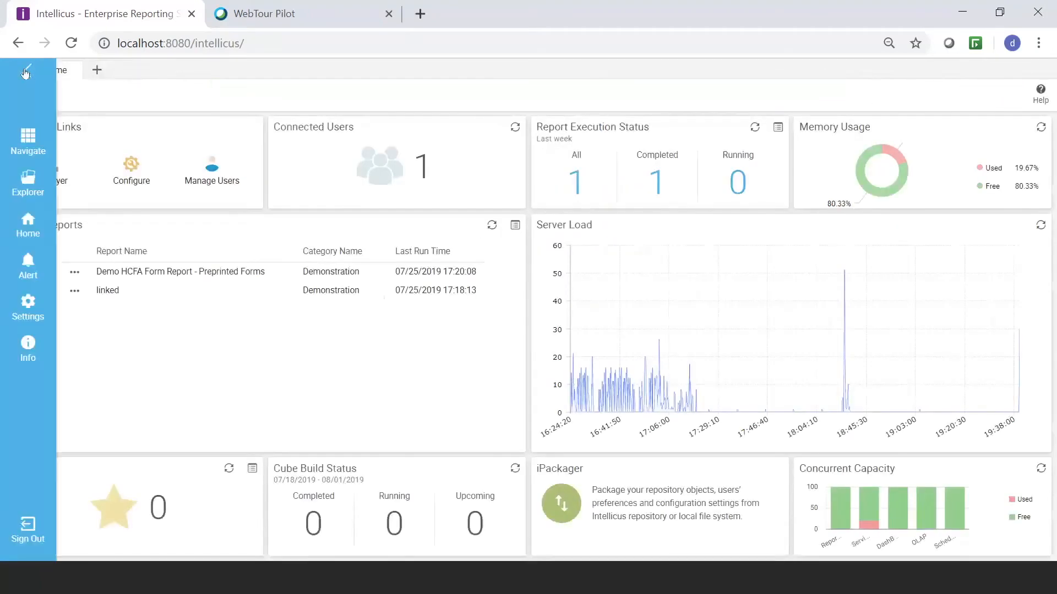
pyautogui.click(19, 190)
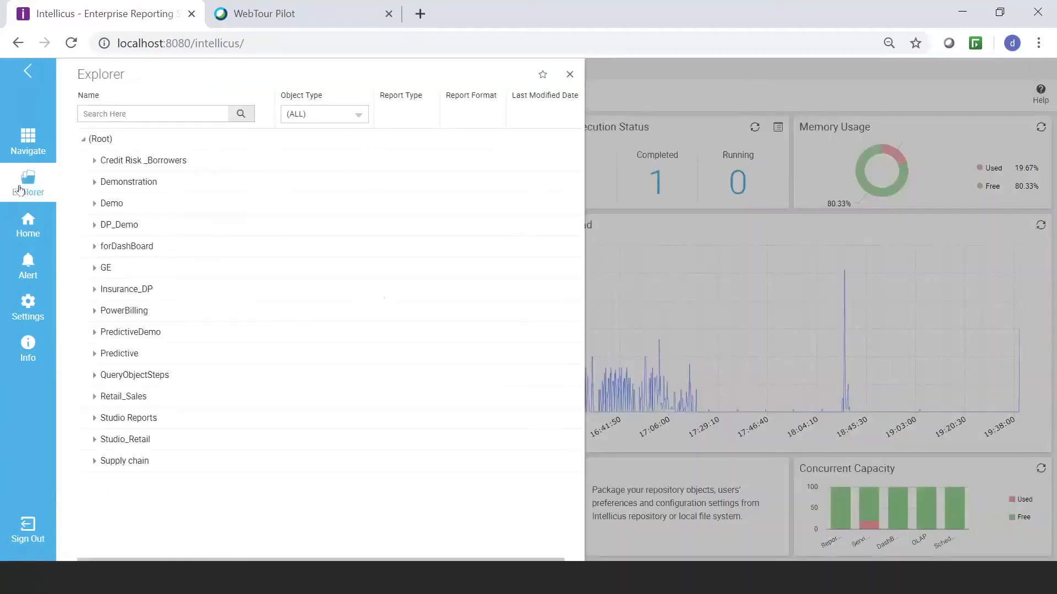
# Refresh the Demonstration folder in the Explorer and run the demoRetails report from it
pyautogui.rightClick(109, 185)
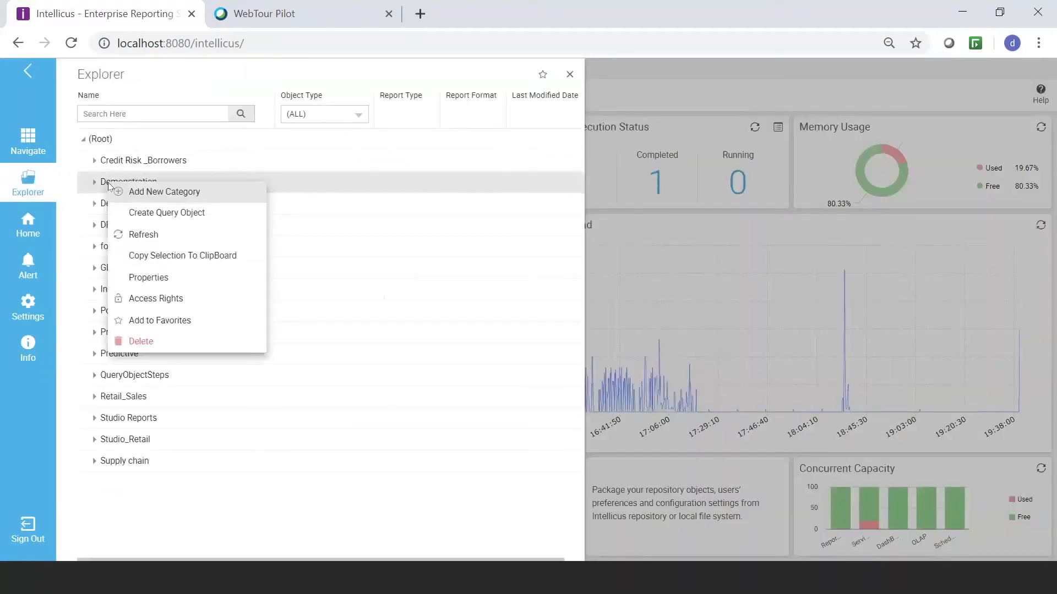
pyautogui.click(144, 236)
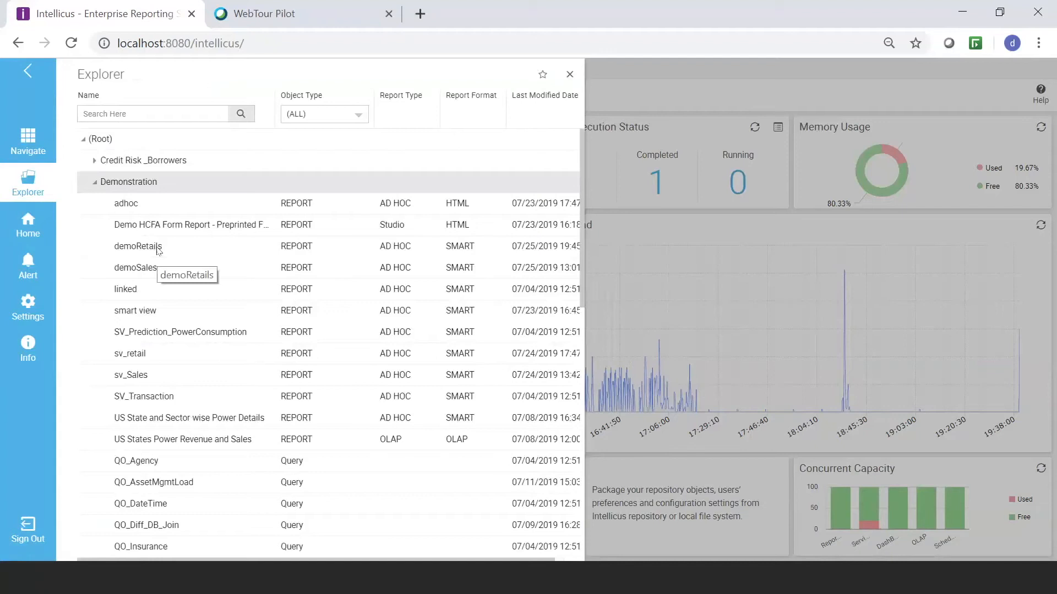
pyautogui.doubleClick(137, 246)
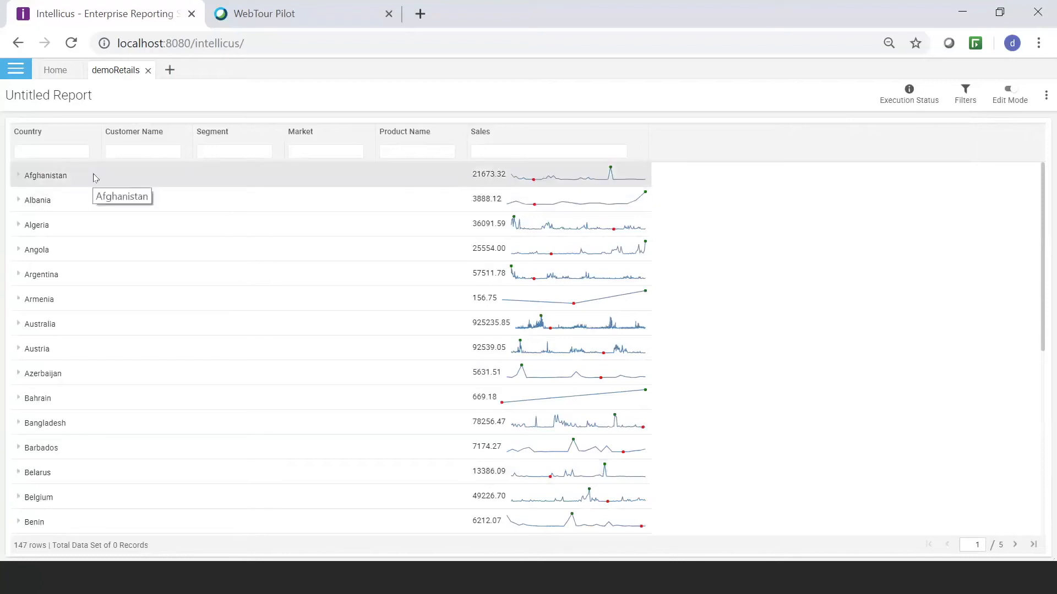
# Inspect the Sales sparkline for Afghanistan and expand that country group to review its highlighted detail rows
pyautogui.moveTo(527, 184)
pyautogui.moveTo(612, 172)
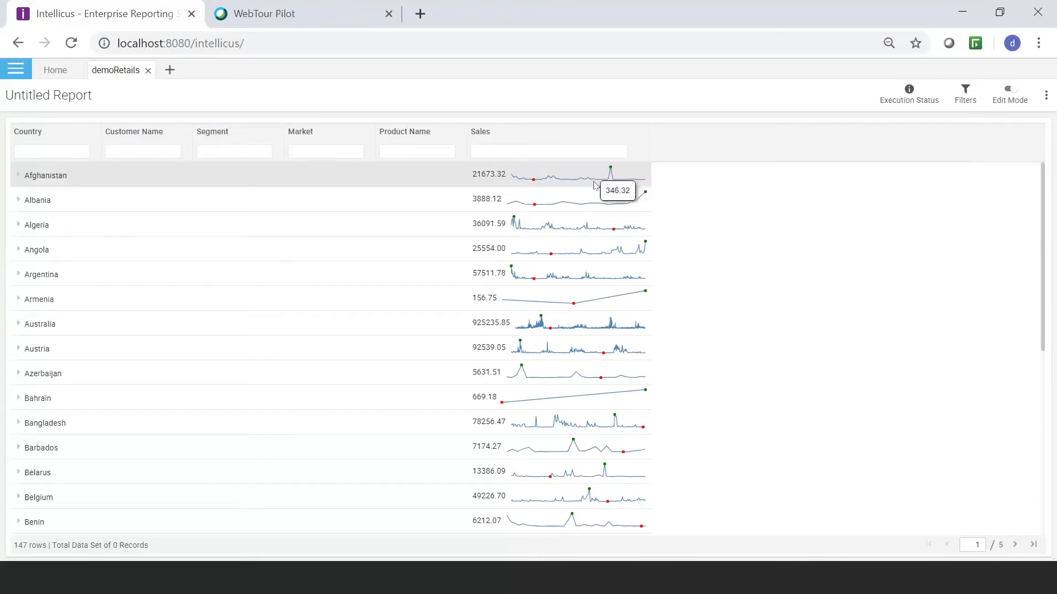
pyautogui.click(18, 176)
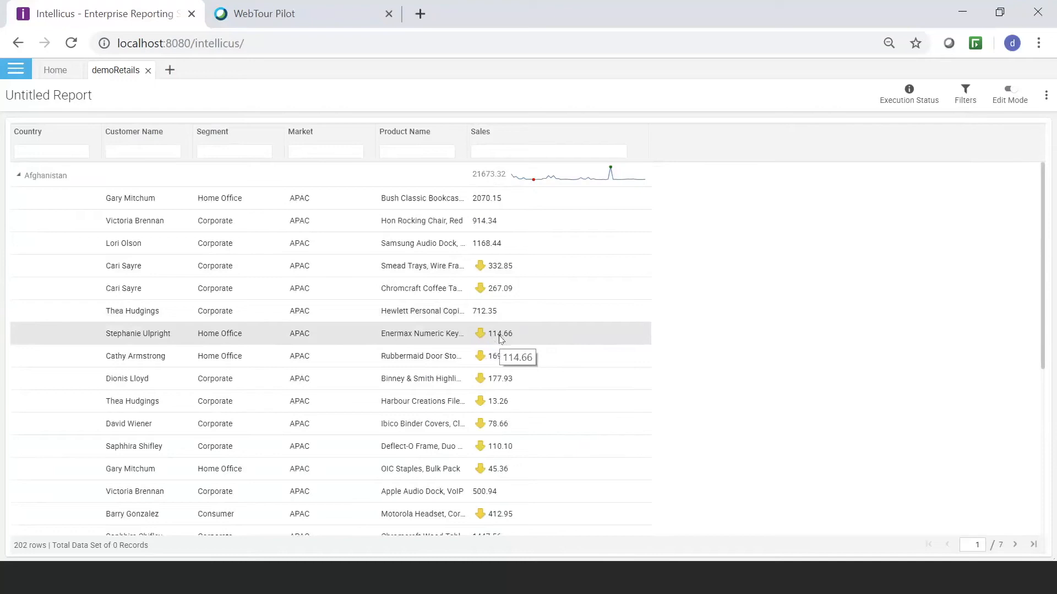
pyautogui.click(525, 178)
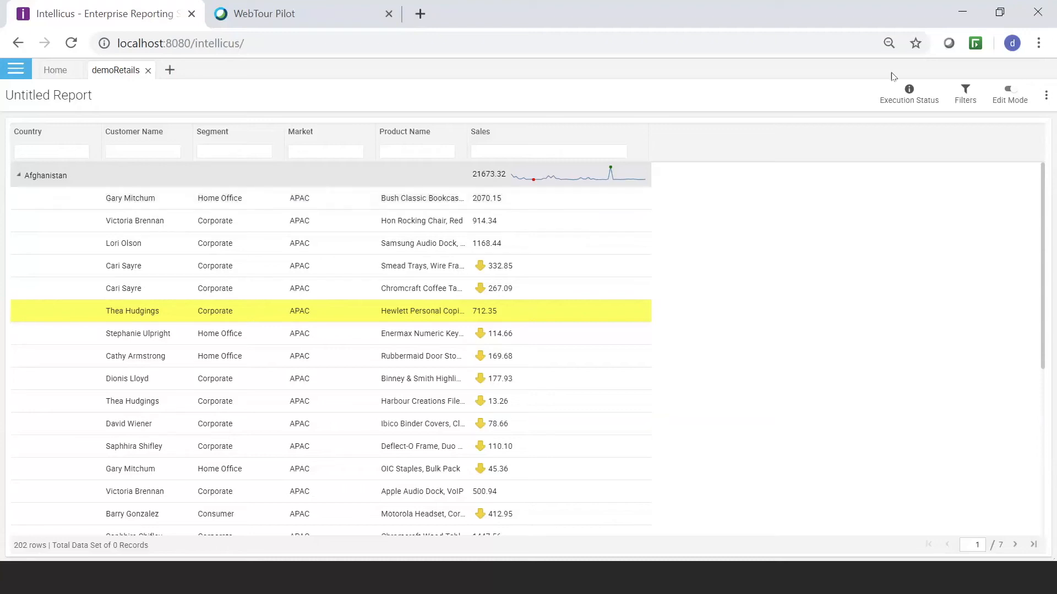
# Switch the demoRetails report to edit mode and save it again
pyautogui.click(1016, 91)
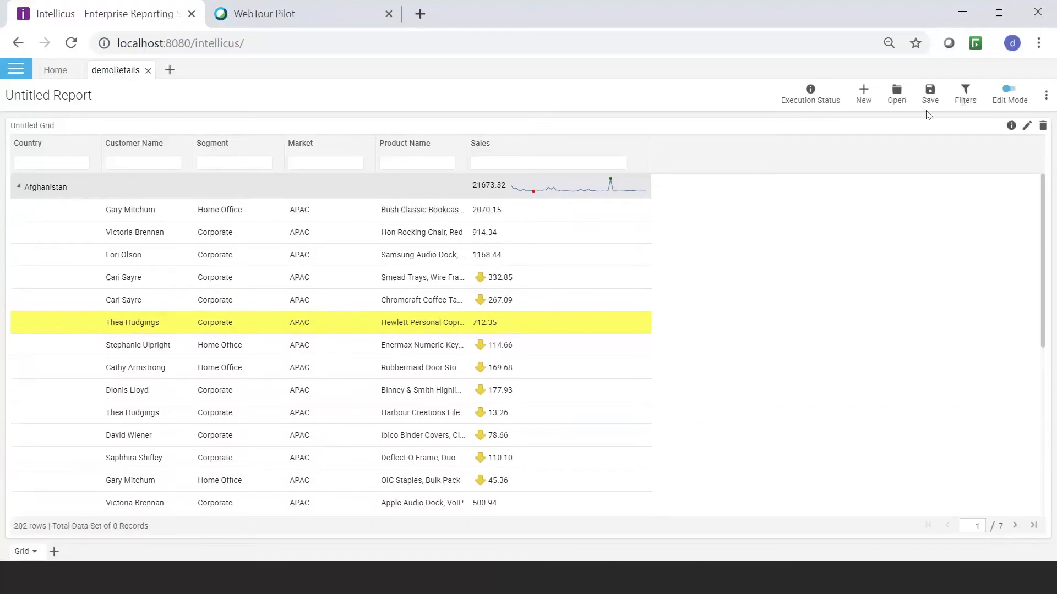
pyautogui.click(930, 99)
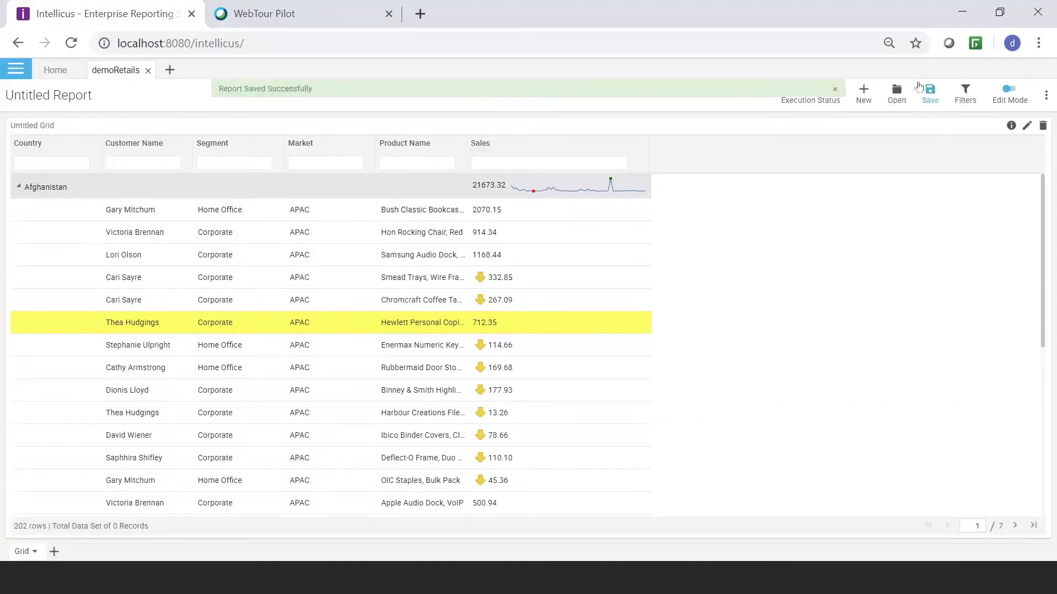
# Add a chart to the report with Order Date grouped by MONTH as its X-axis category
pyautogui.click(53, 553)
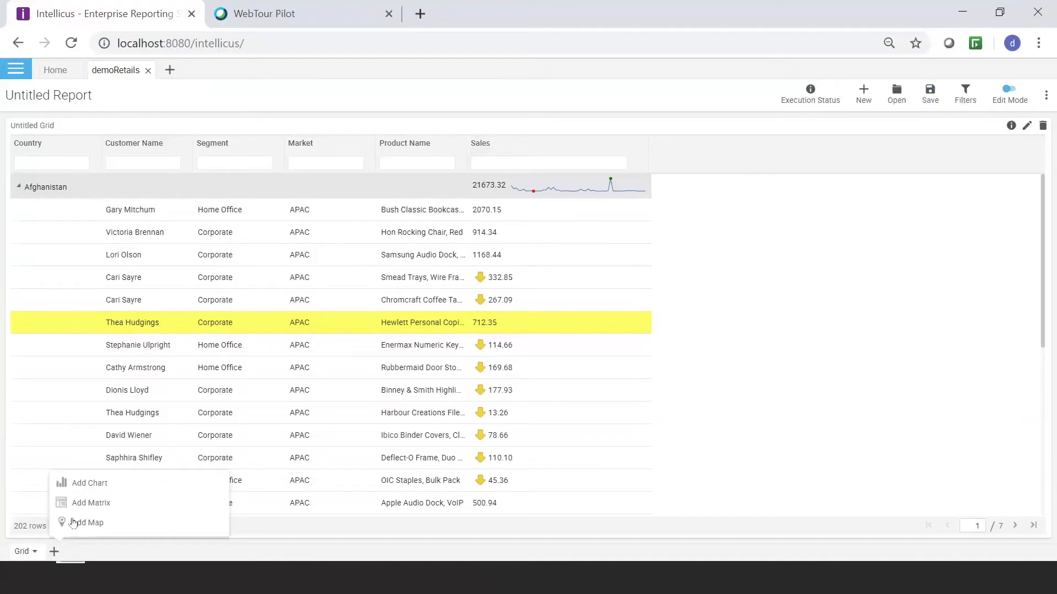
pyautogui.click(85, 484)
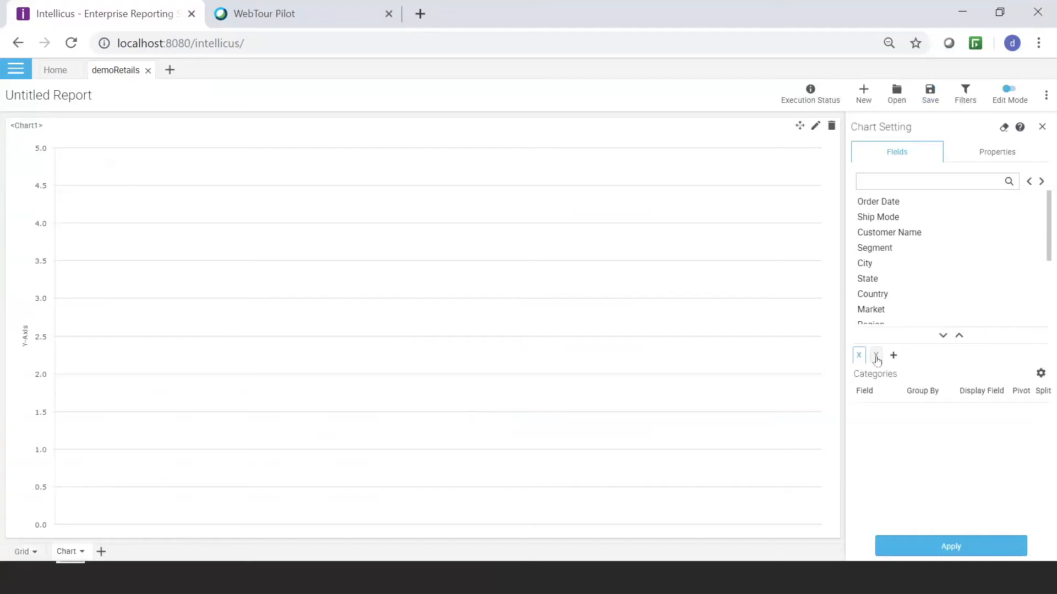
pyautogui.click(881, 204)
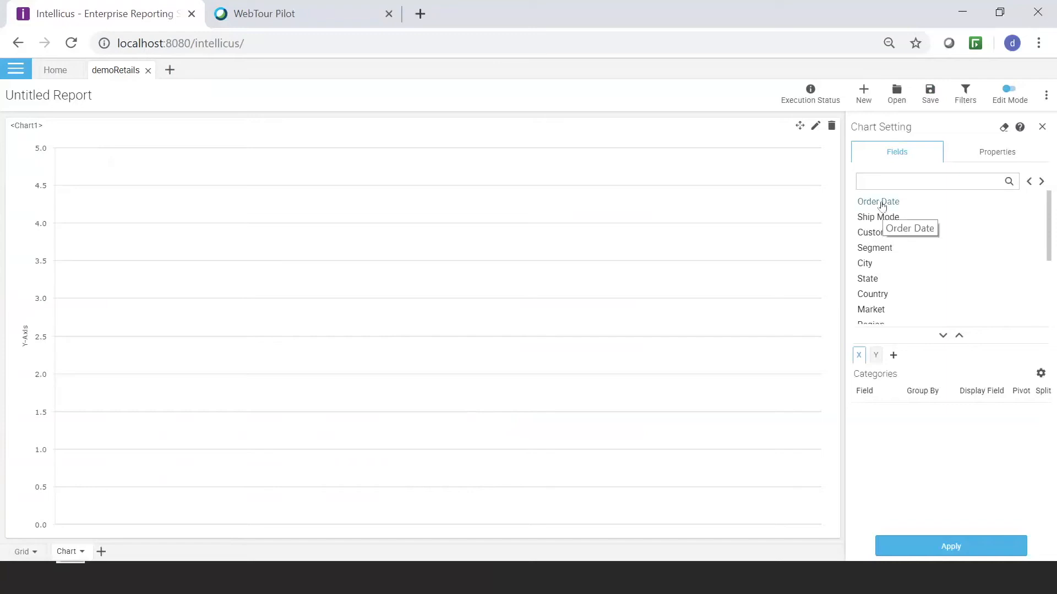
pyautogui.click(942, 336)
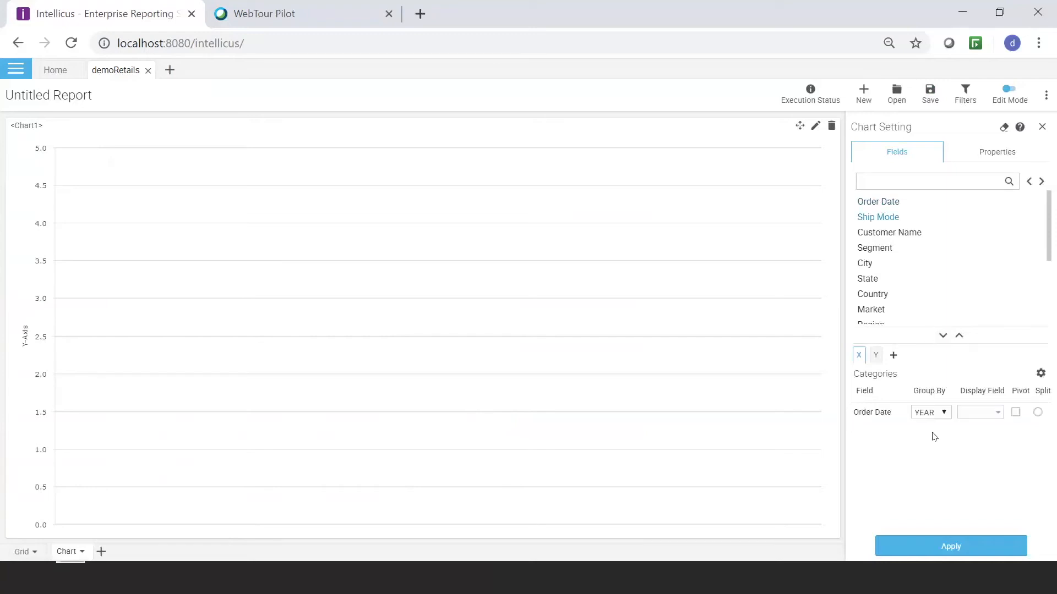
pyautogui.click(944, 414)
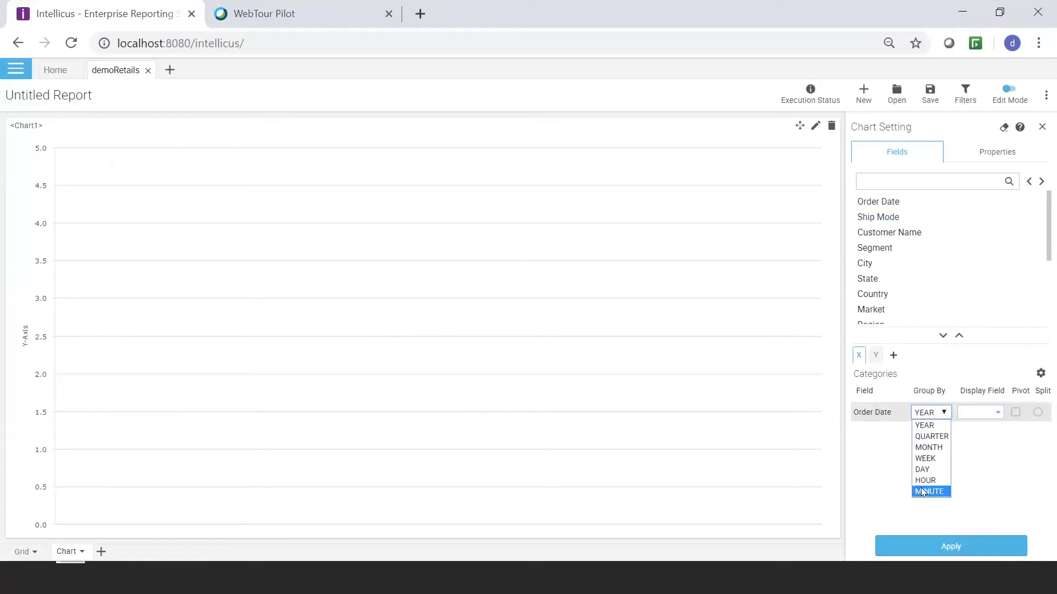
pyautogui.click(930, 448)
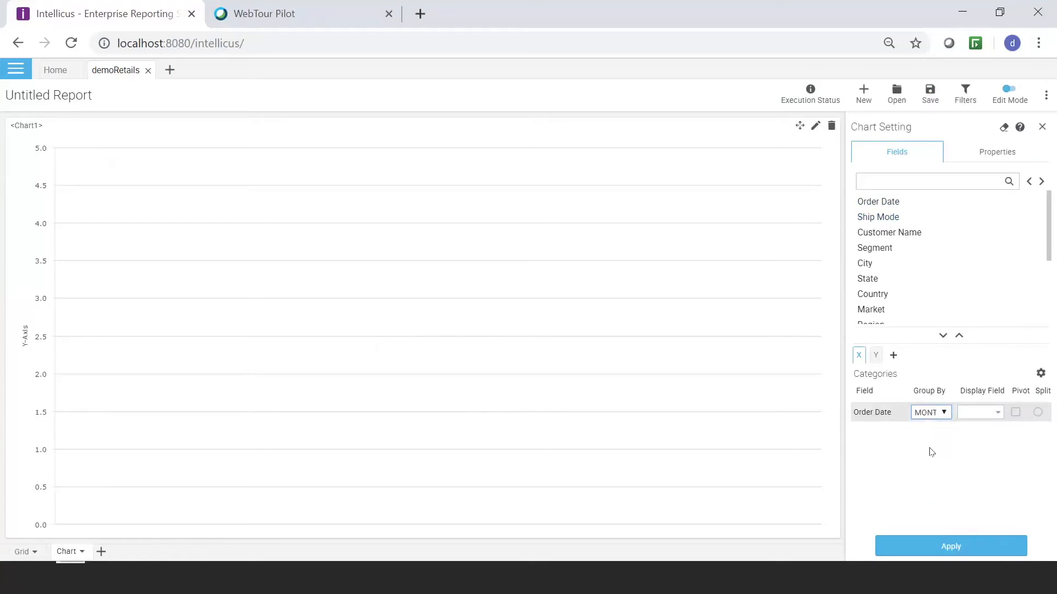
# Add Sales as the chart's Y-axis series
pyautogui.click(876, 361)
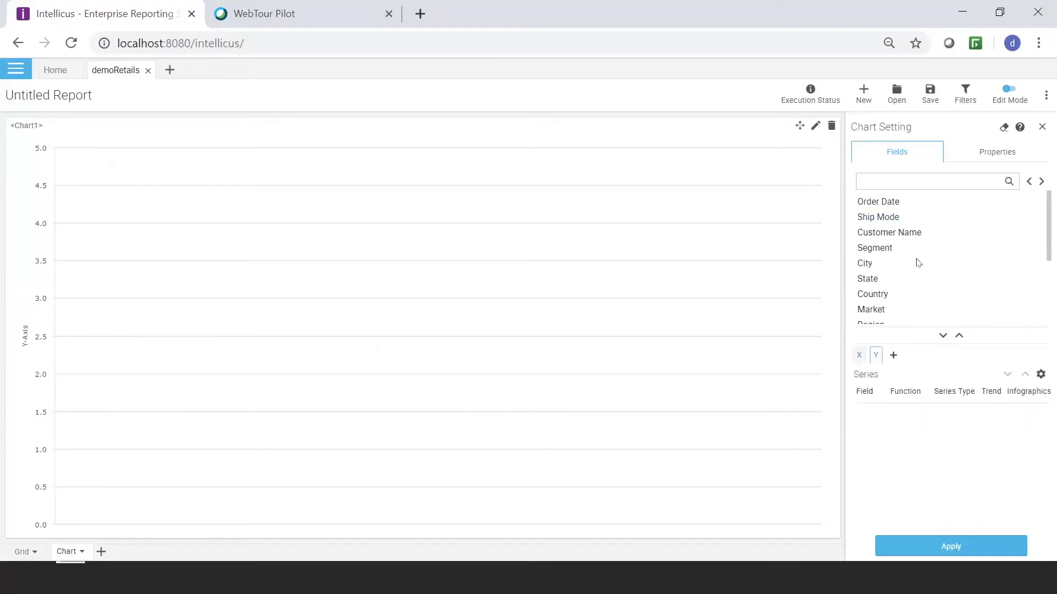
pyautogui.scroll(-2, 916, 263)
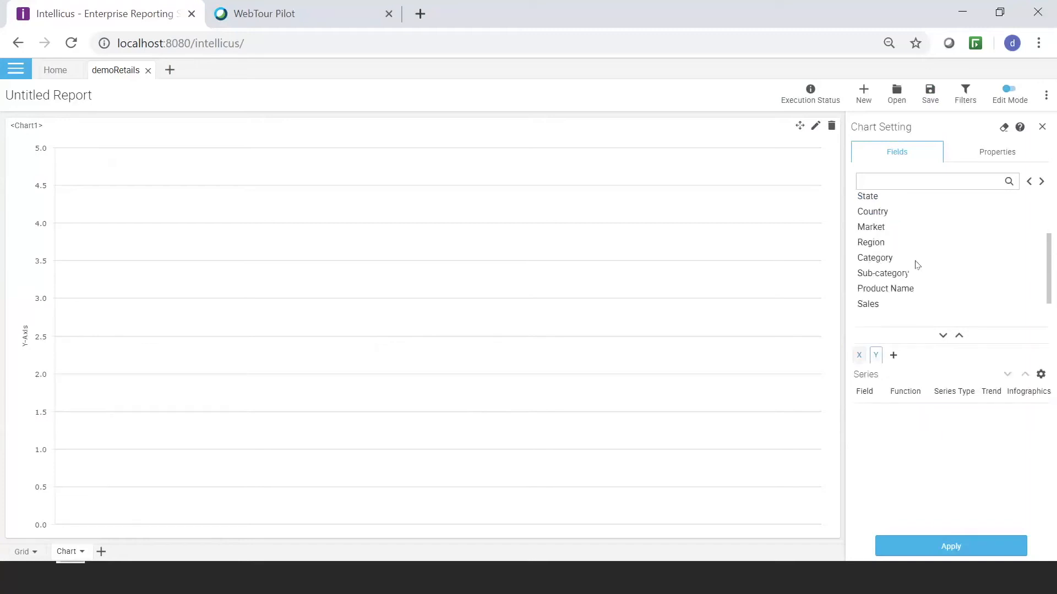
pyautogui.click(866, 304)
pyautogui.click(943, 335)
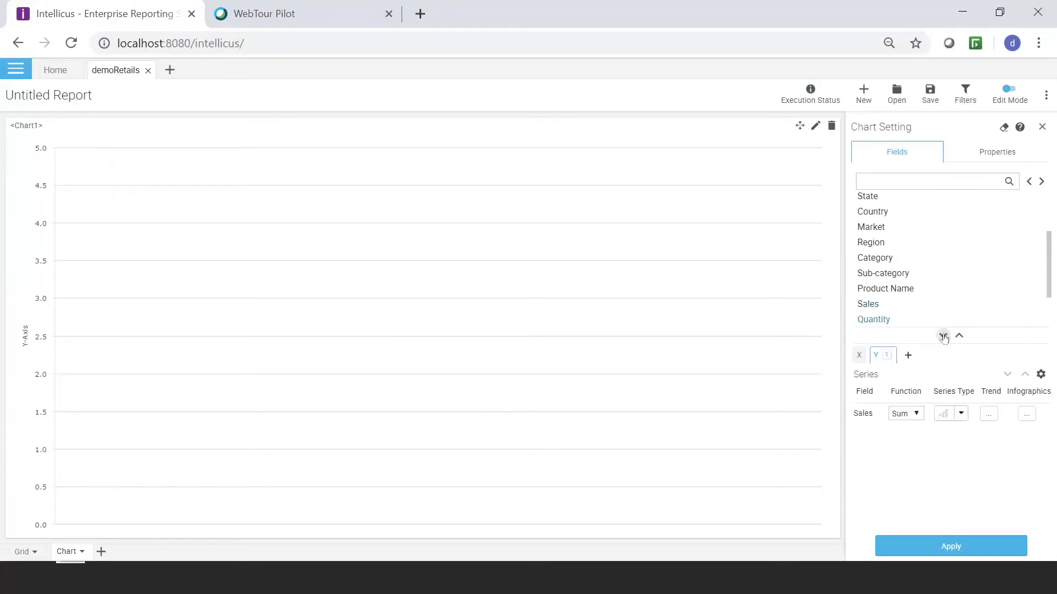
# Color the Sales series dark olive green, with negative values in red #ff0000 and a negative base of 150000
pyautogui.click(1027, 416)
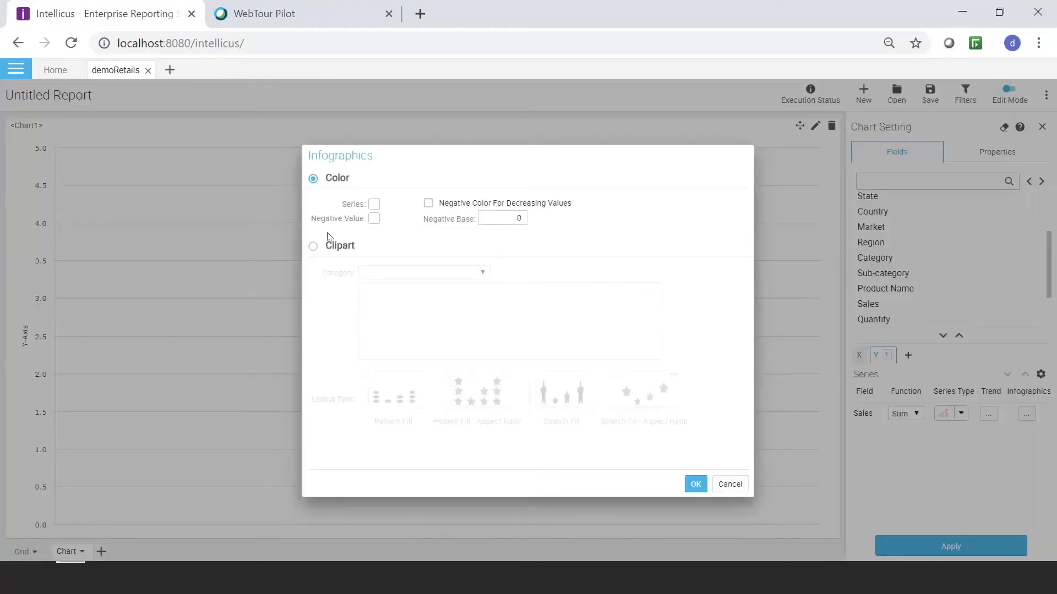
pyautogui.click(373, 205)
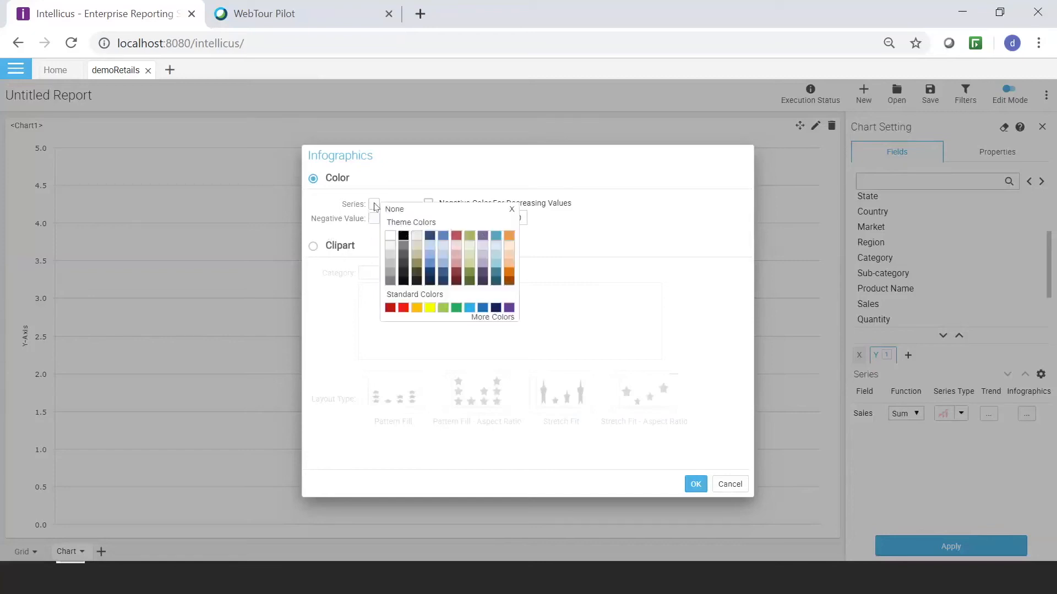
pyautogui.click(469, 283)
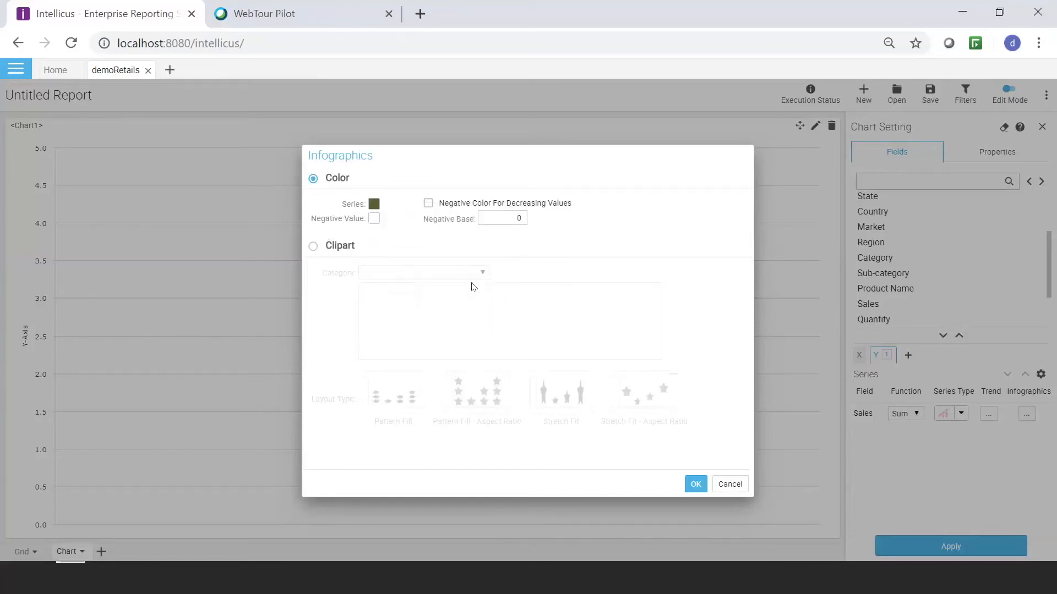
pyautogui.click(374, 219)
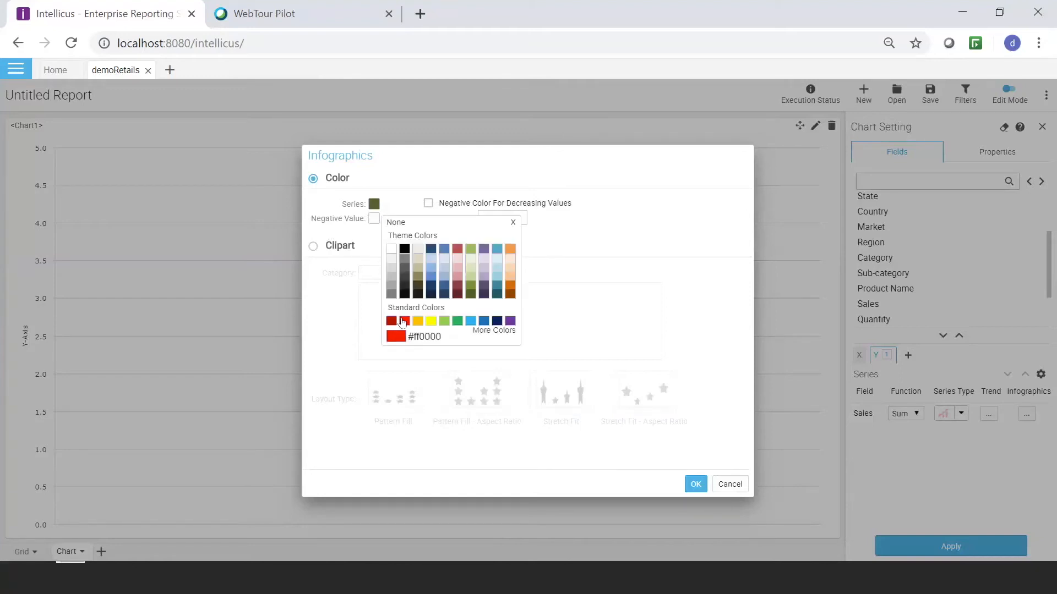
pyautogui.click(403, 321)
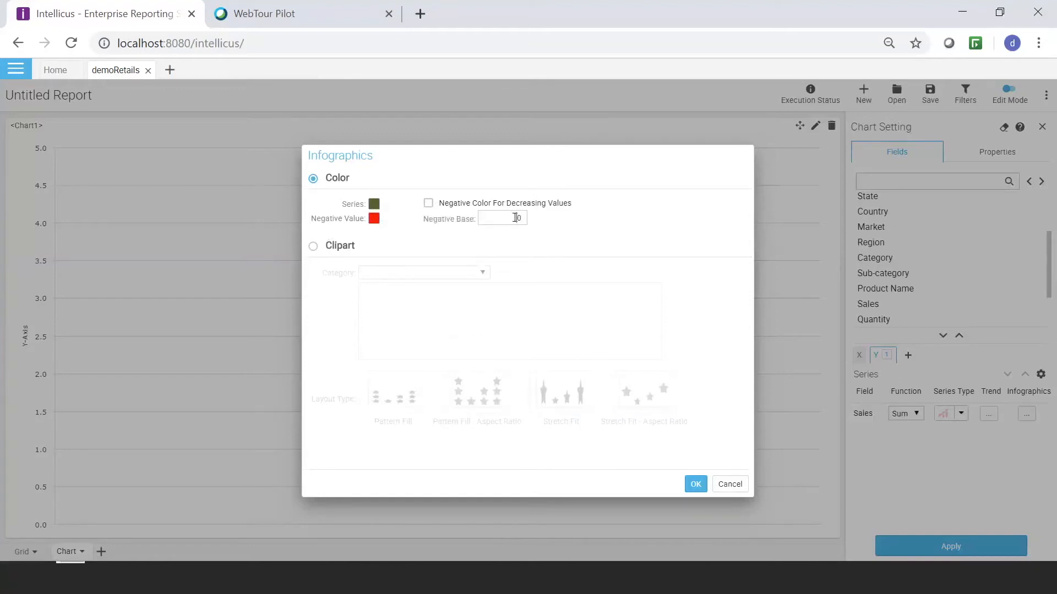
pyautogui.write('150000')
pyautogui.click(696, 485)
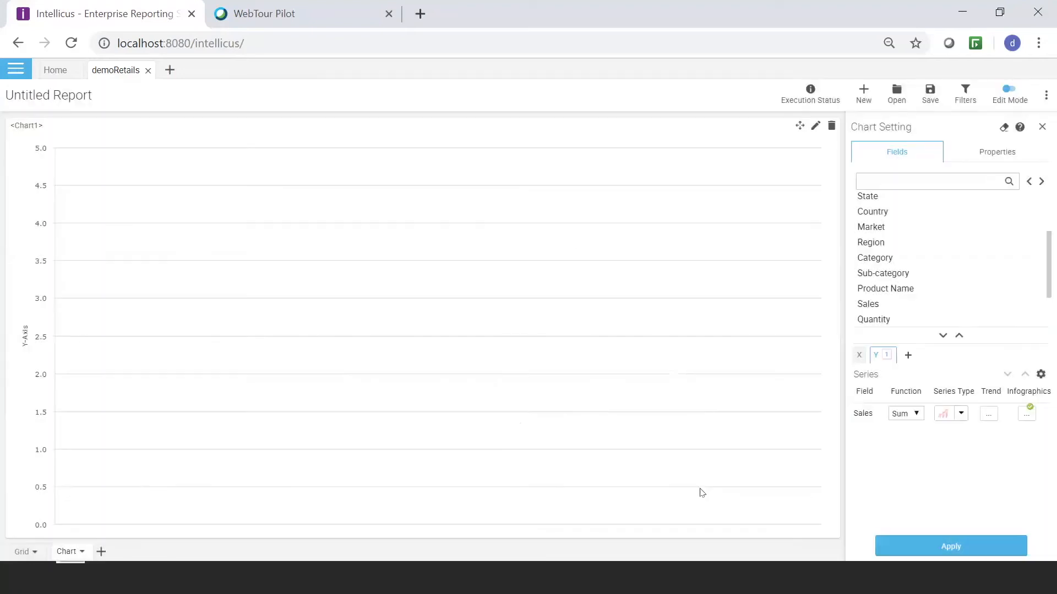
# Show a grey Y-axis threshold from 0 to 150000 labelled min, and apply the chart settings
pyautogui.click(1041, 374)
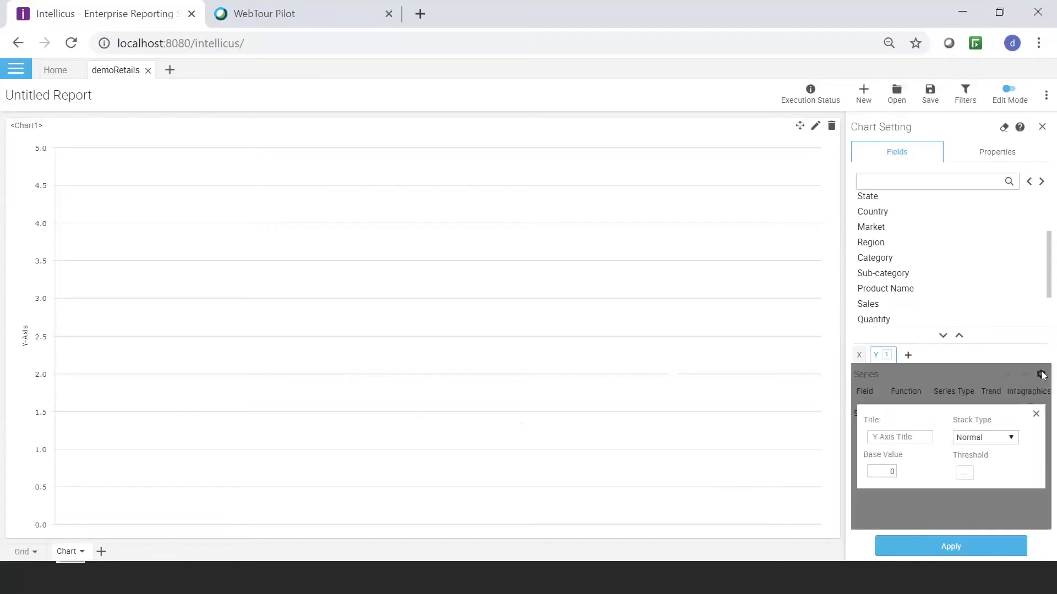
pyautogui.click(964, 472)
pyautogui.click(343, 239)
pyautogui.click(423, 297)
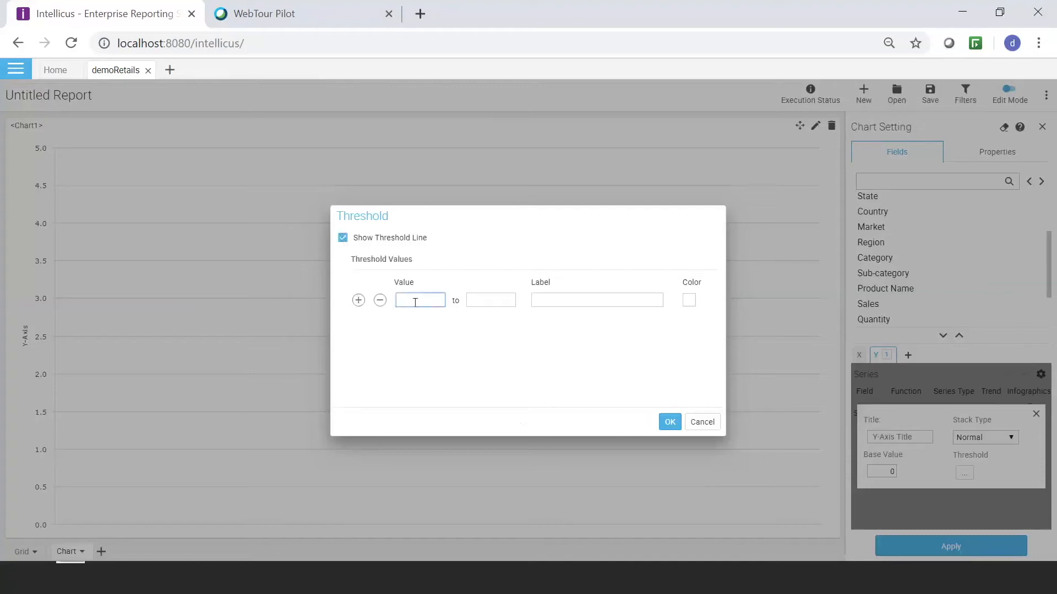
pyautogui.write('0')
pyautogui.click(493, 298)
pyautogui.write('100000')
pyautogui.click(537, 298)
pyautogui.write('min')
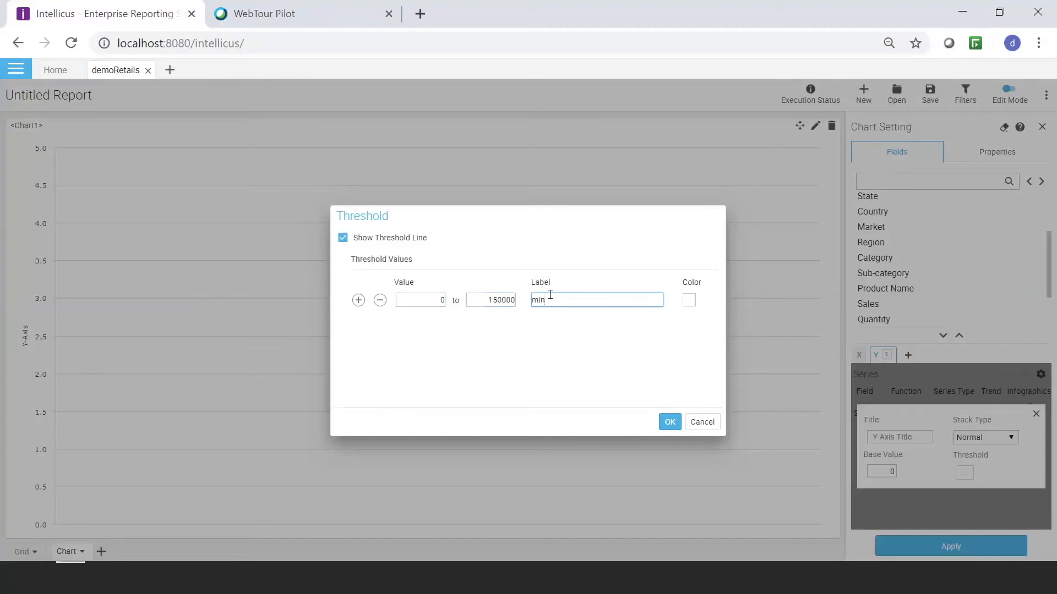
pyautogui.click(689, 301)
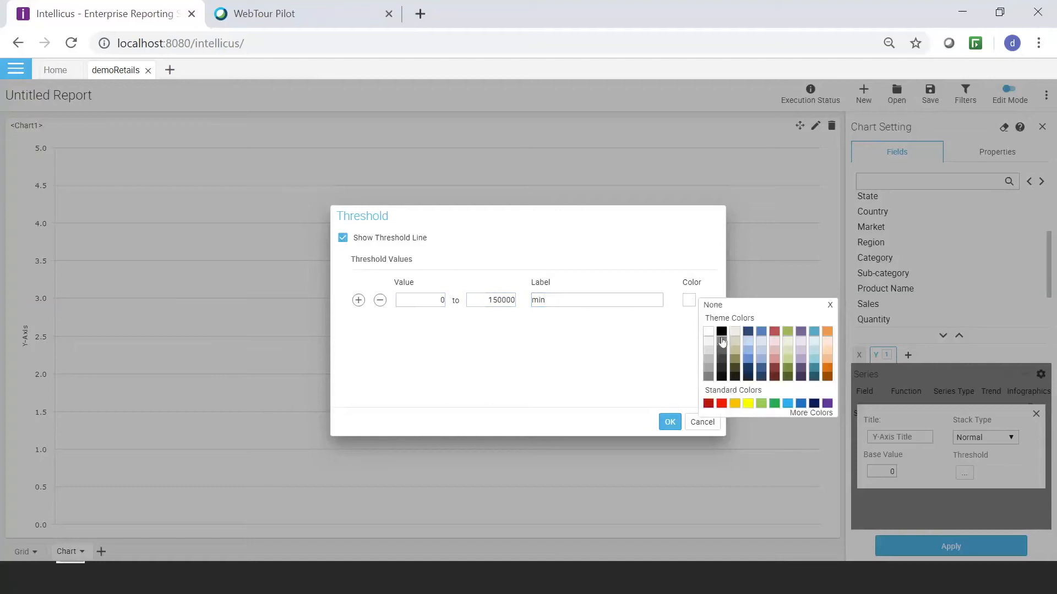
pyautogui.click(722, 342)
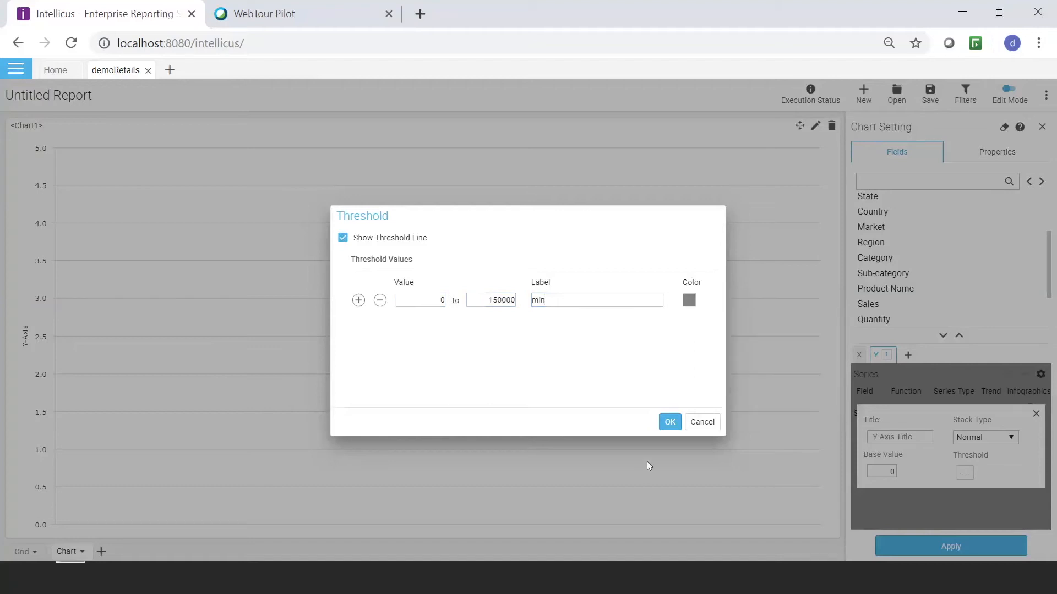
pyautogui.click(670, 422)
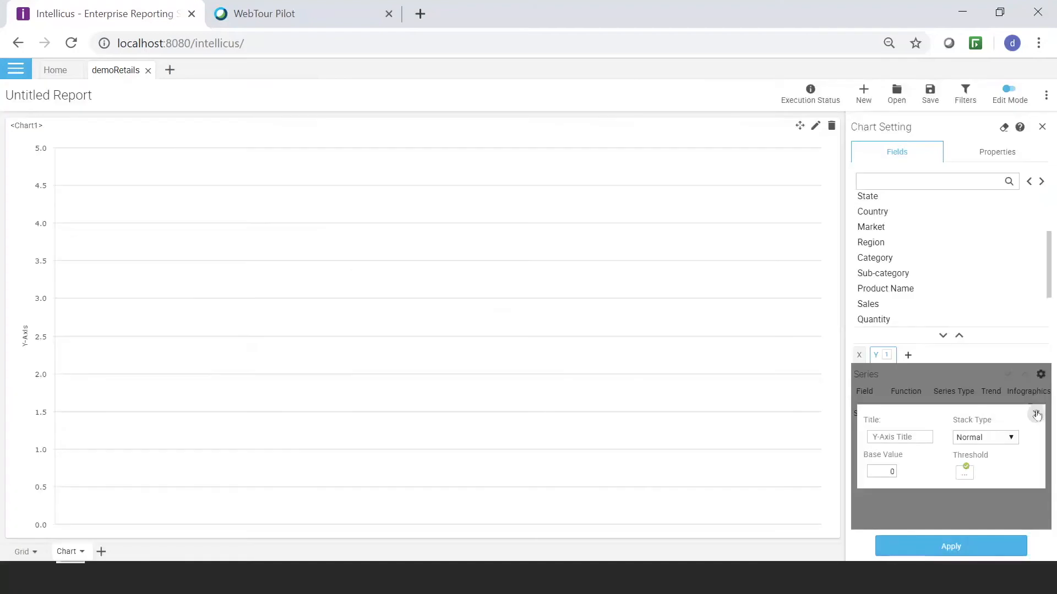
pyautogui.click(1036, 414)
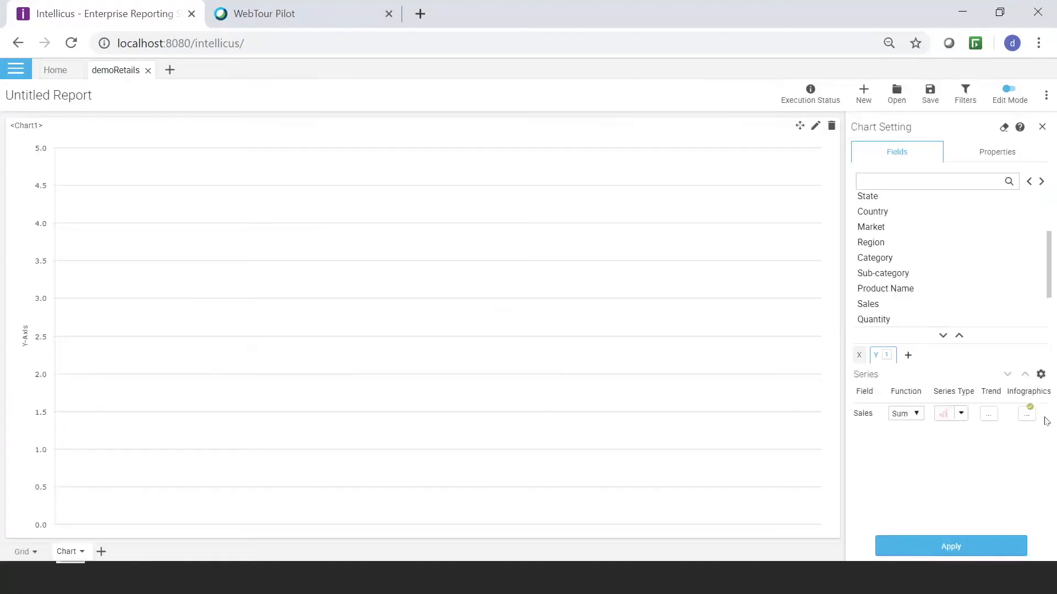
pyautogui.click(927, 547)
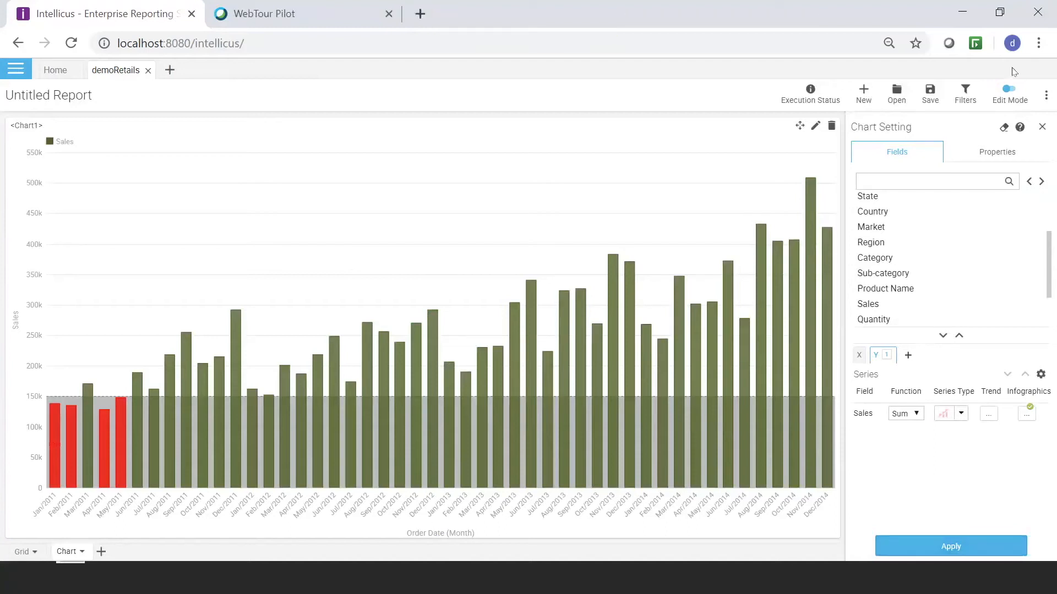
# Change the chart type to Line and apply it to the chart
pyautogui.click(1004, 153)
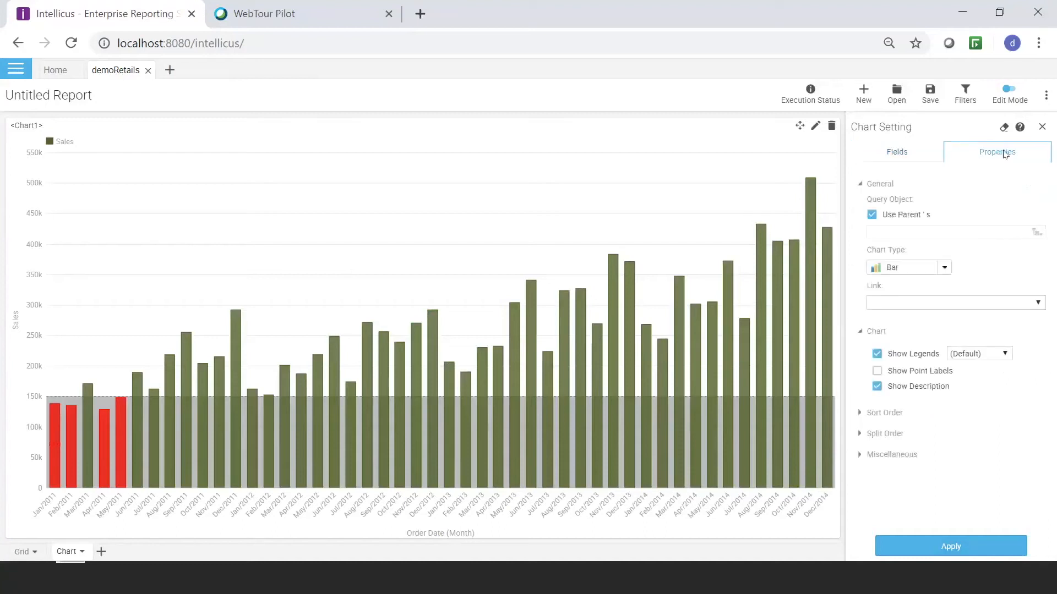
pyautogui.click(946, 268)
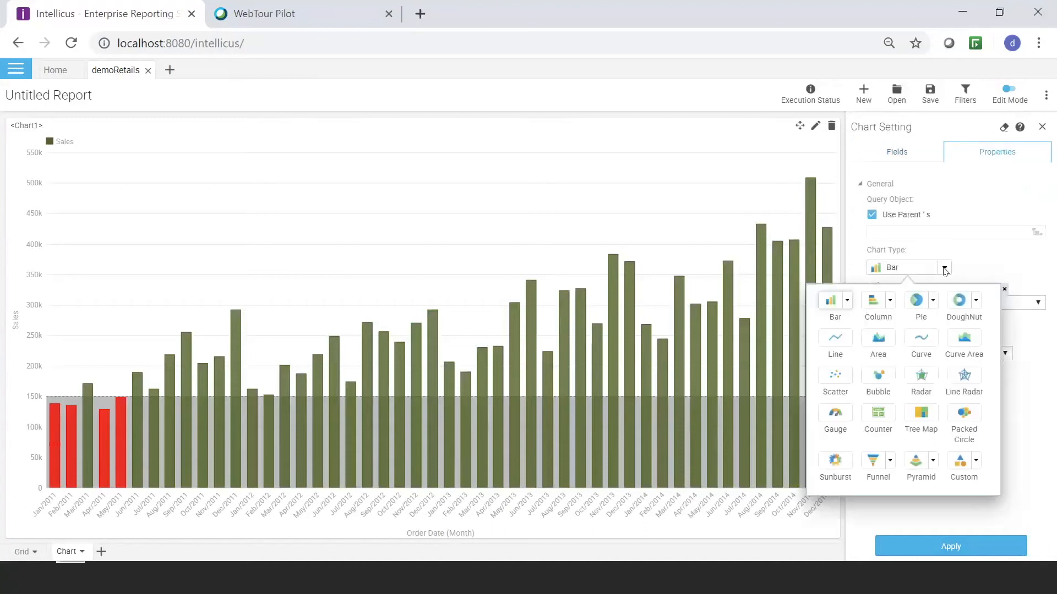
pyautogui.click(835, 339)
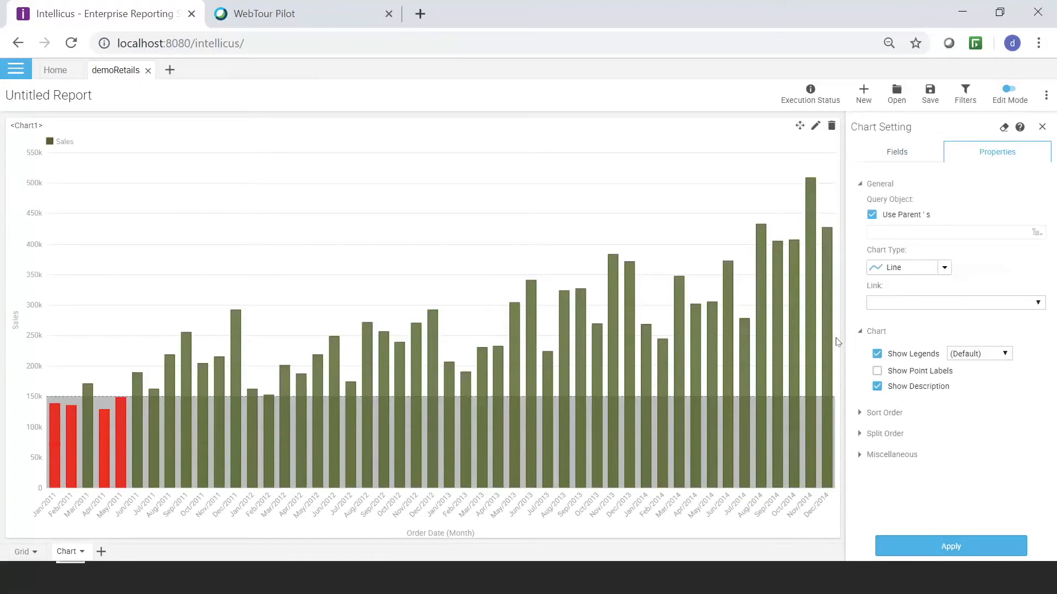
pyautogui.click(898, 551)
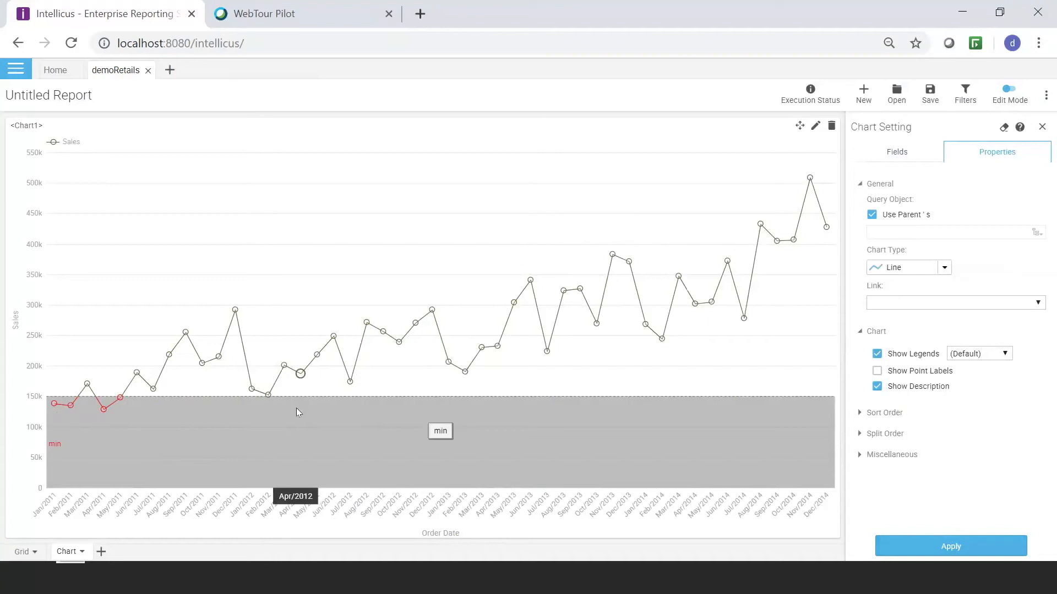
# Add a second chart alongside the Sales line chart, with Segment and Category as its X-axis categories
pyautogui.click(80, 558)
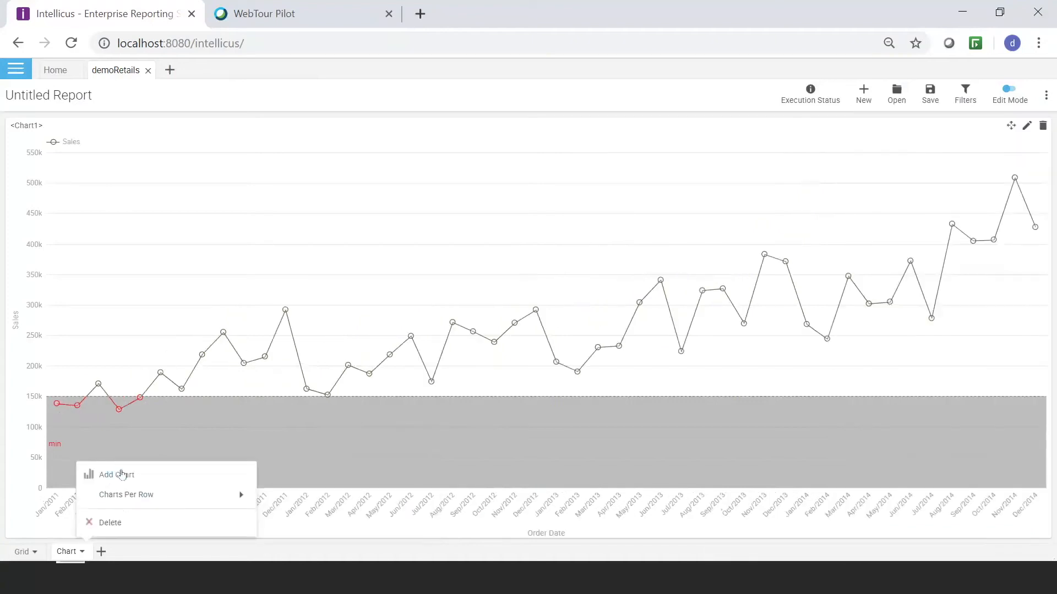
pyautogui.click(122, 474)
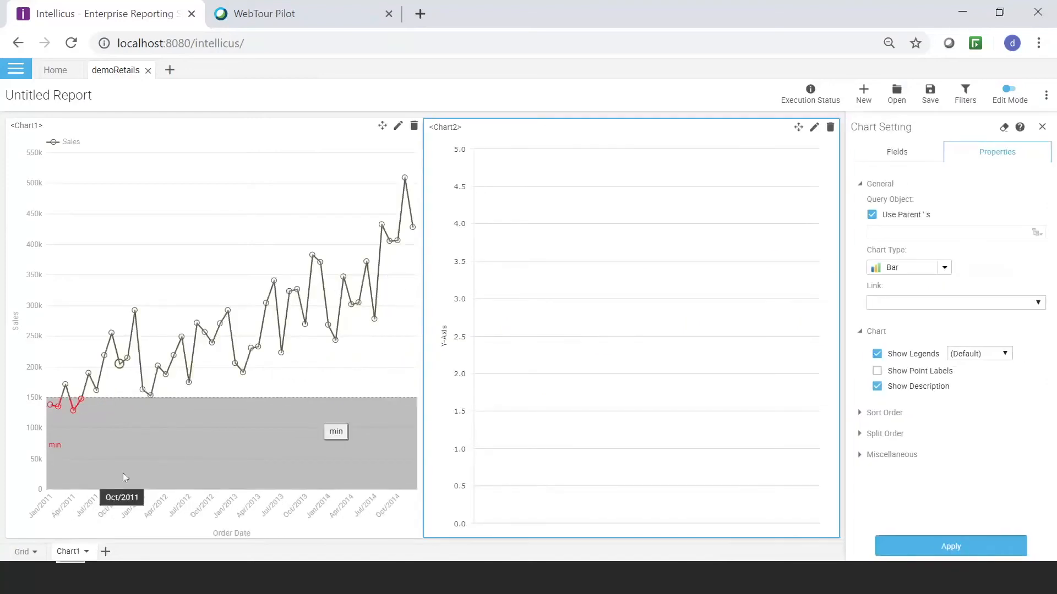
pyautogui.click(908, 154)
pyautogui.click(858, 357)
pyautogui.click(887, 249)
pyautogui.click(943, 335)
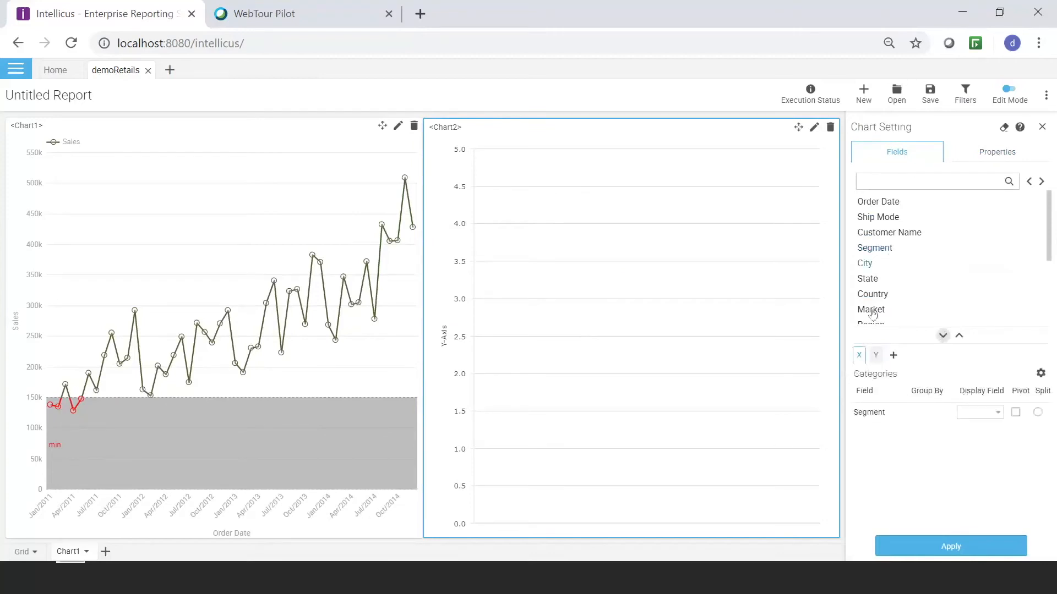
pyautogui.scroll(-3, 929, 260)
pyautogui.click(886, 263)
pyautogui.click(944, 336)
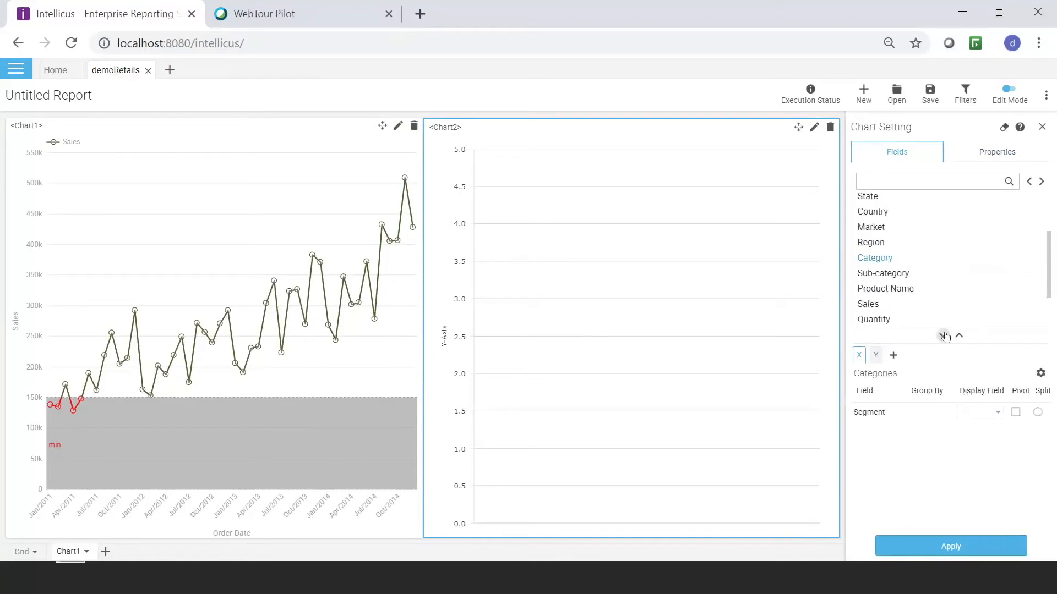
# Add Sales as the Y-axis series of the Segment and Category chart
pyautogui.click(875, 355)
pyautogui.click(874, 306)
pyautogui.click(944, 336)
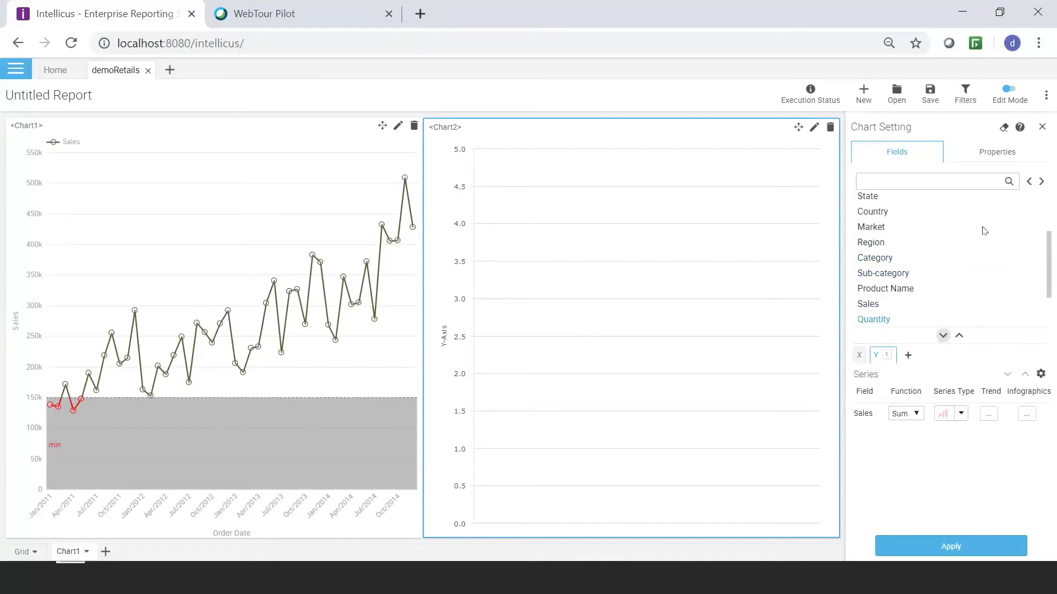
# Set the second chart's type to Packed Circle and apply the chart settings
pyautogui.click(990, 154)
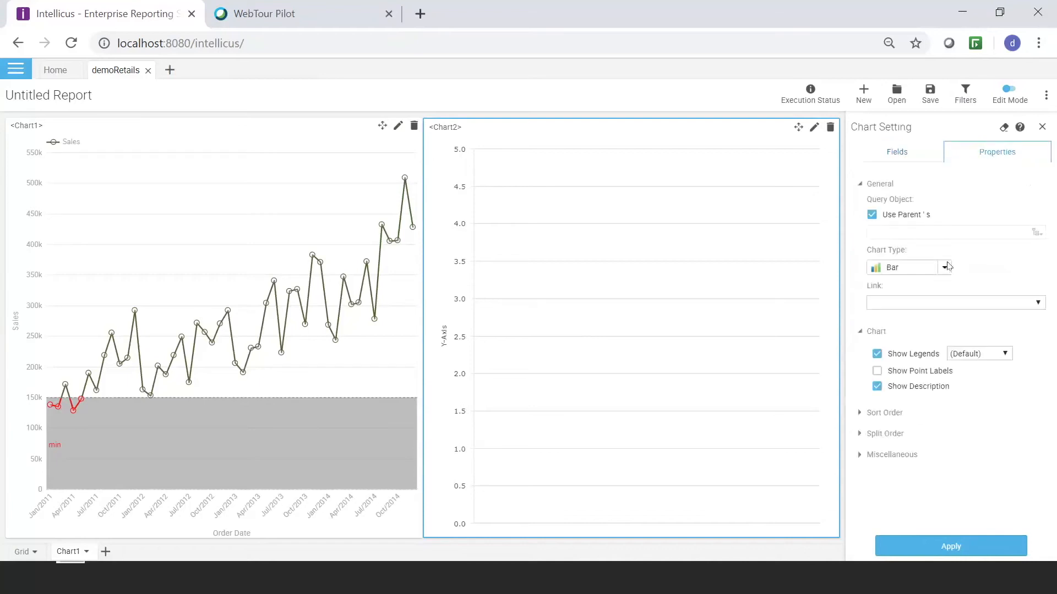
pyautogui.click(944, 267)
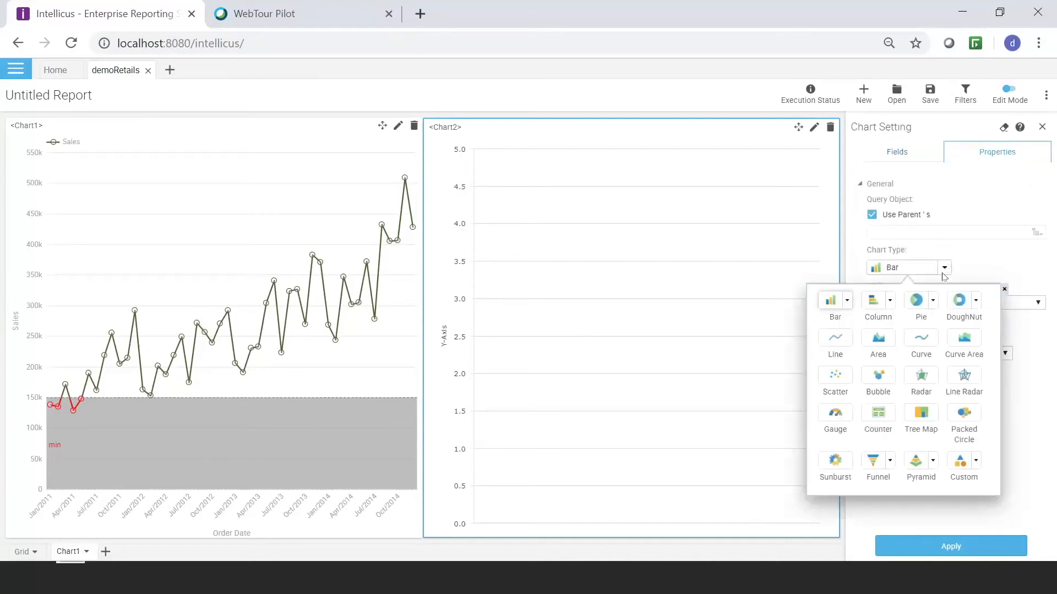
pyautogui.click(963, 413)
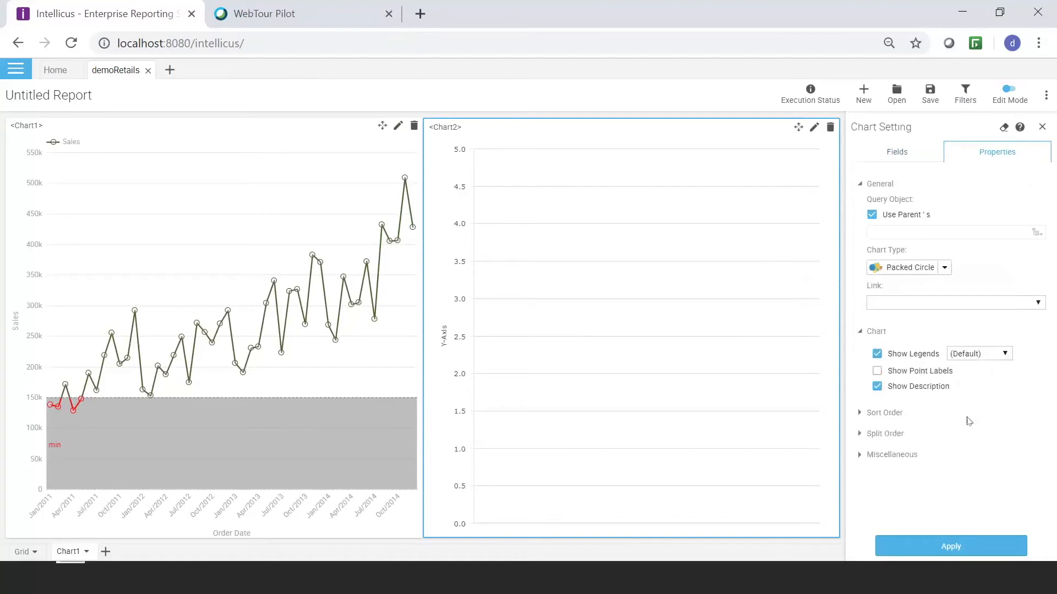
pyautogui.click(960, 549)
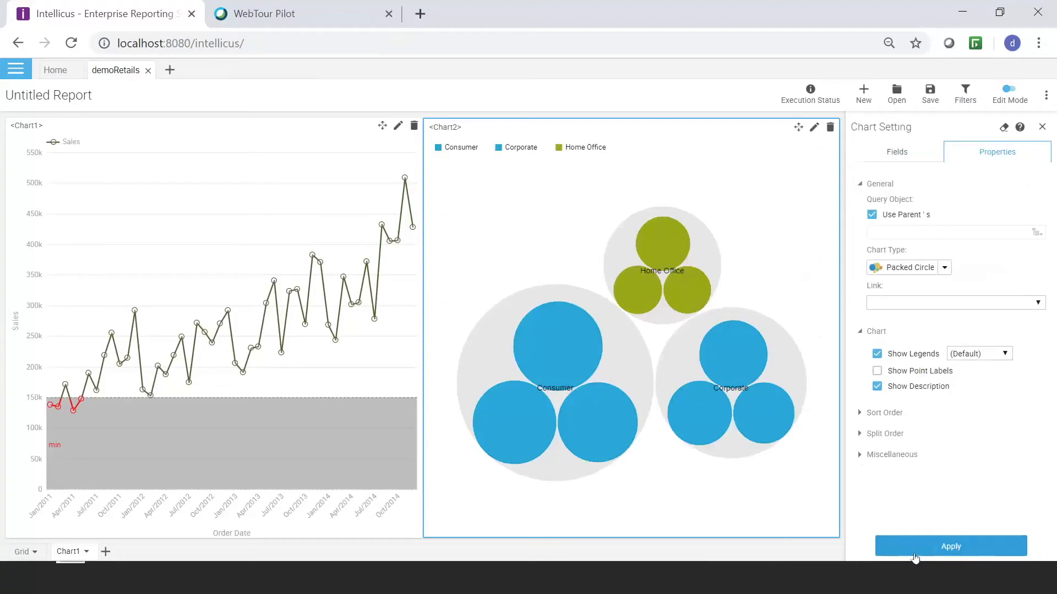
# Examine the sales of each segment in the packed circle chart and zoom into the Consumer circle
pyautogui.moveTo(764, 411)
pyautogui.moveTo(515, 263)
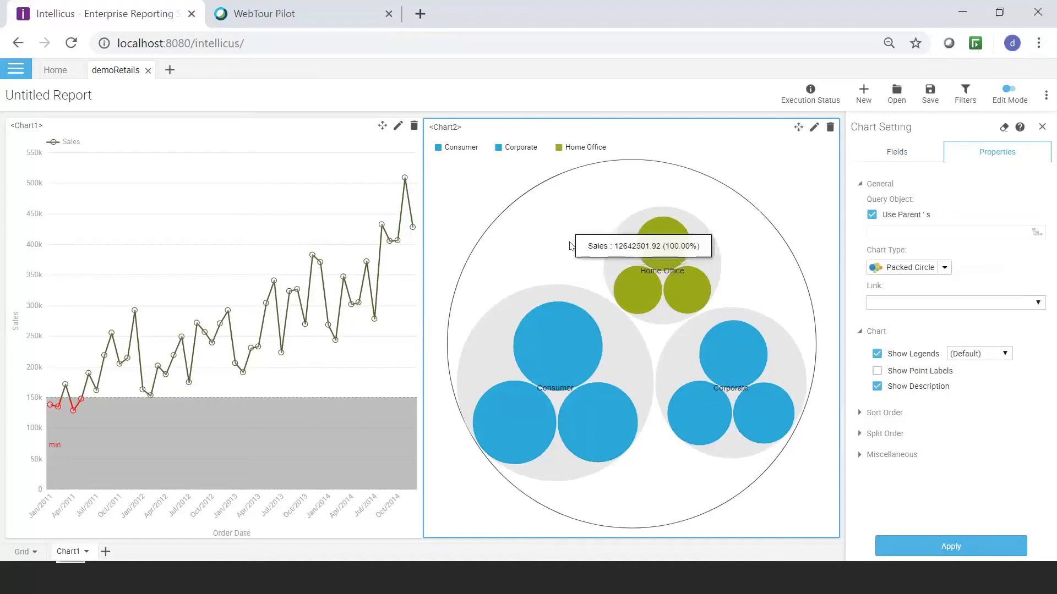
pyautogui.moveTo(491, 334)
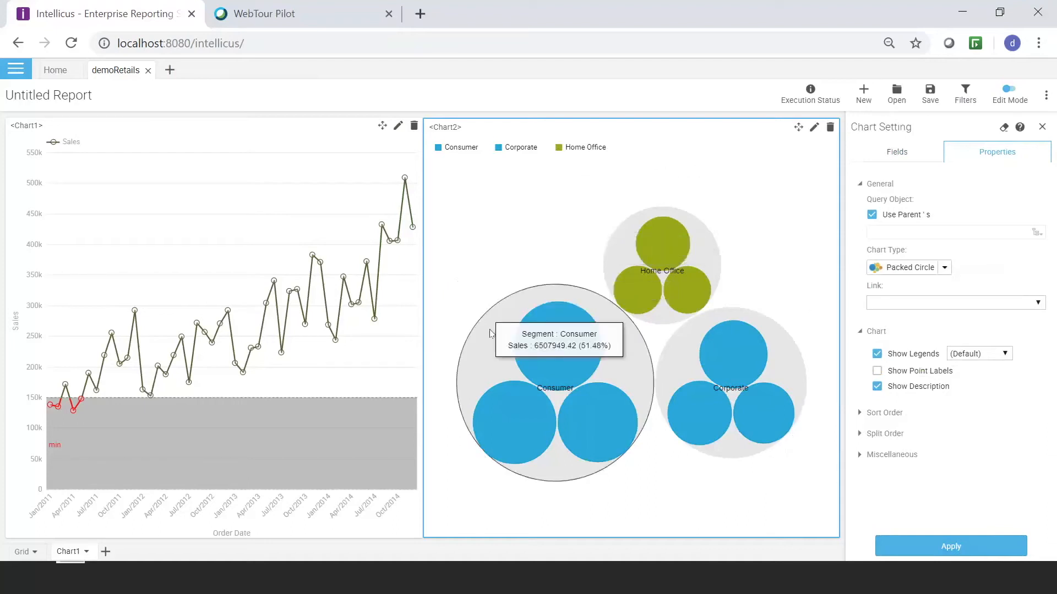
pyautogui.moveTo(618, 268)
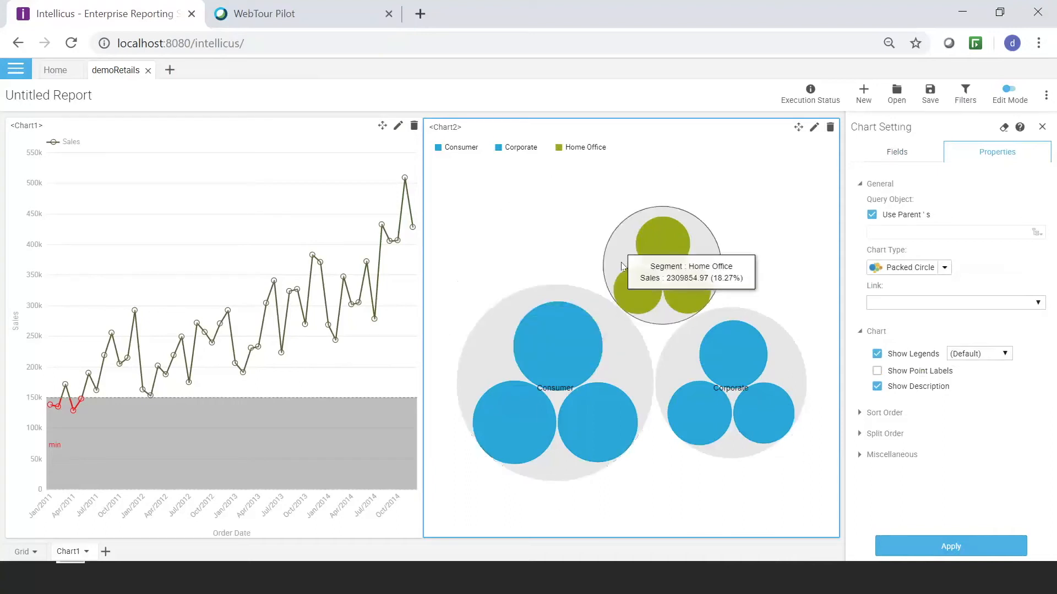
pyautogui.click(479, 362)
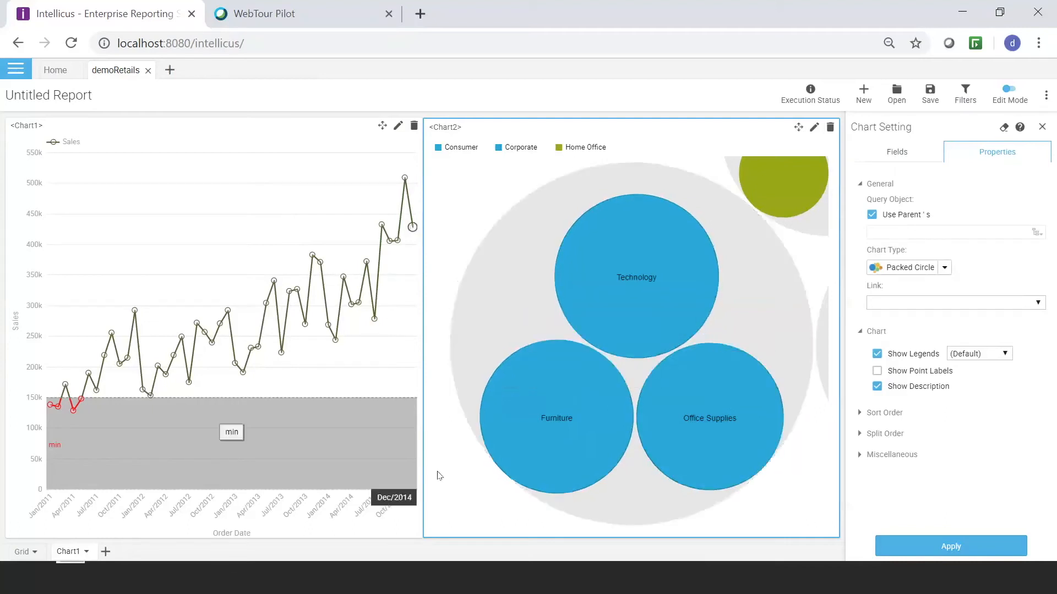
# Add a new chart sheet to the report and use Customer Name as the chart's X-axis category
pyautogui.click(105, 552)
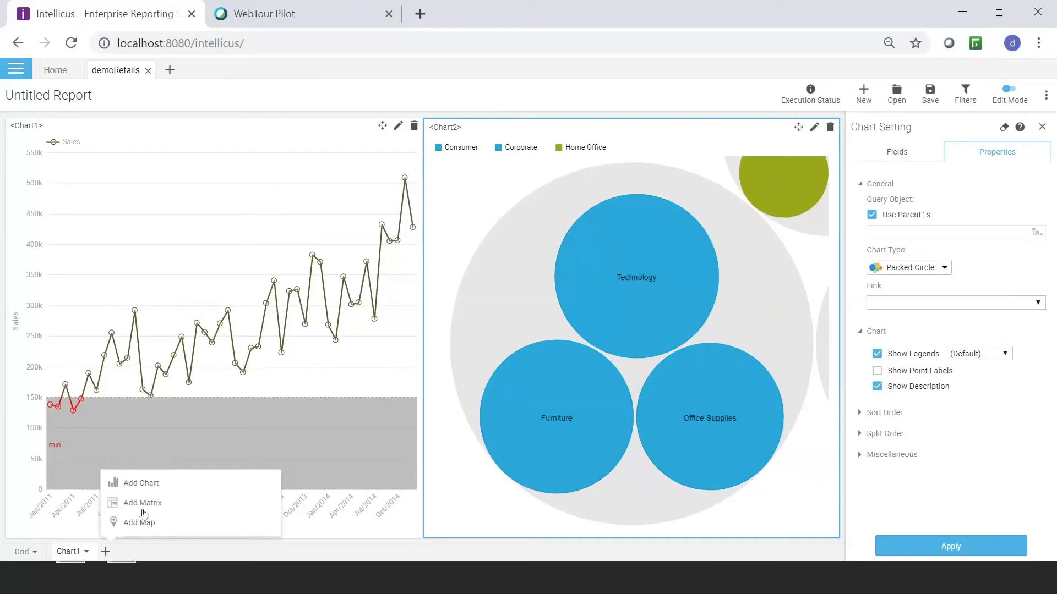
pyautogui.click(158, 490)
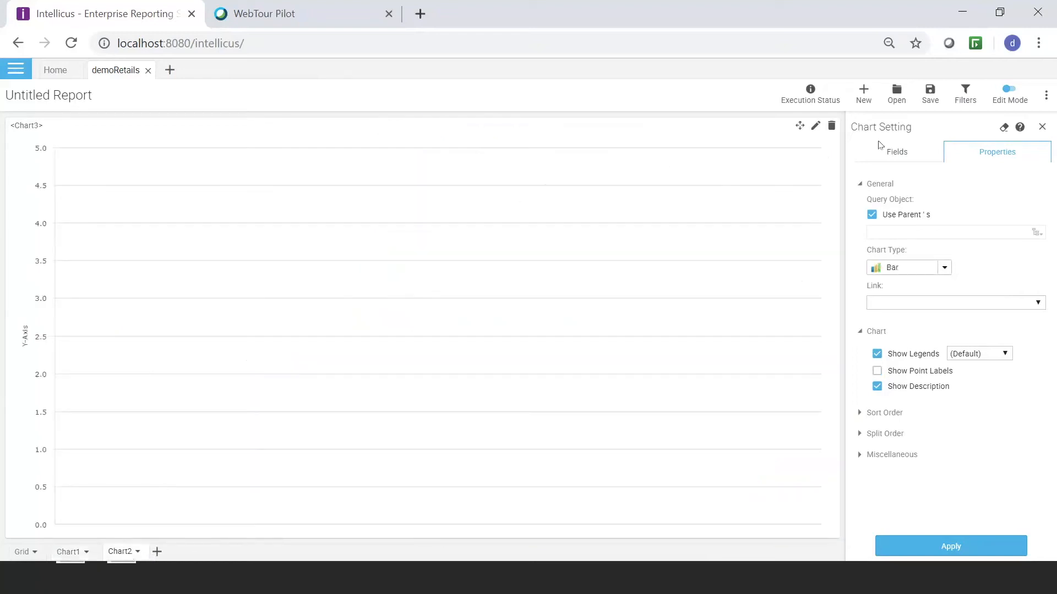
pyautogui.click(897, 156)
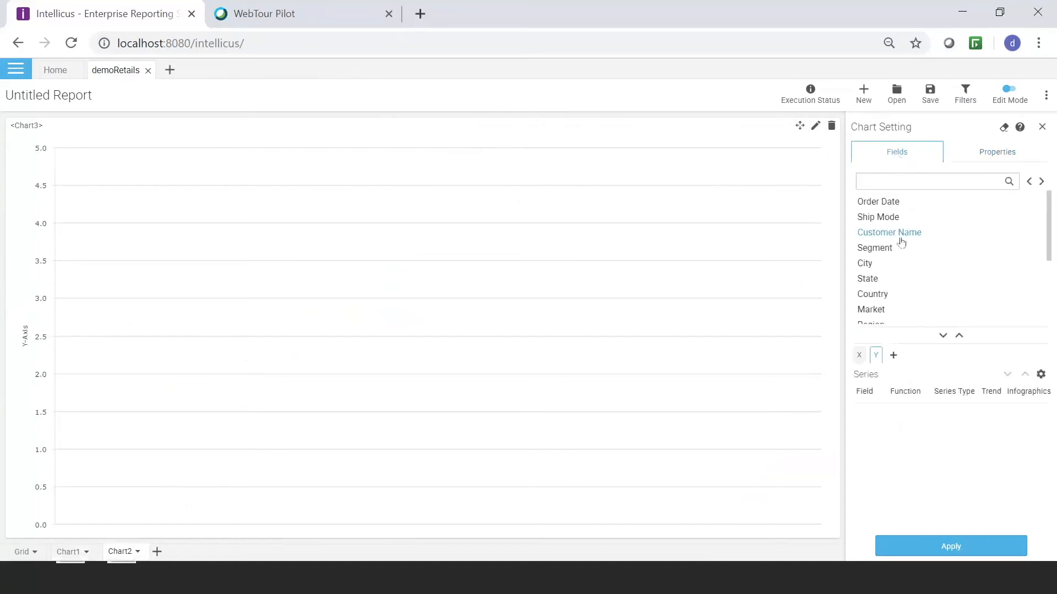
pyautogui.click(859, 355)
pyautogui.moveTo(914, 237); pyautogui.dragTo(944, 335)
# Add Sales as the Y-axis series of the Customer Name chart
pyautogui.click(878, 355)
pyautogui.scroll(-2, 891, 293)
pyautogui.click(869, 304)
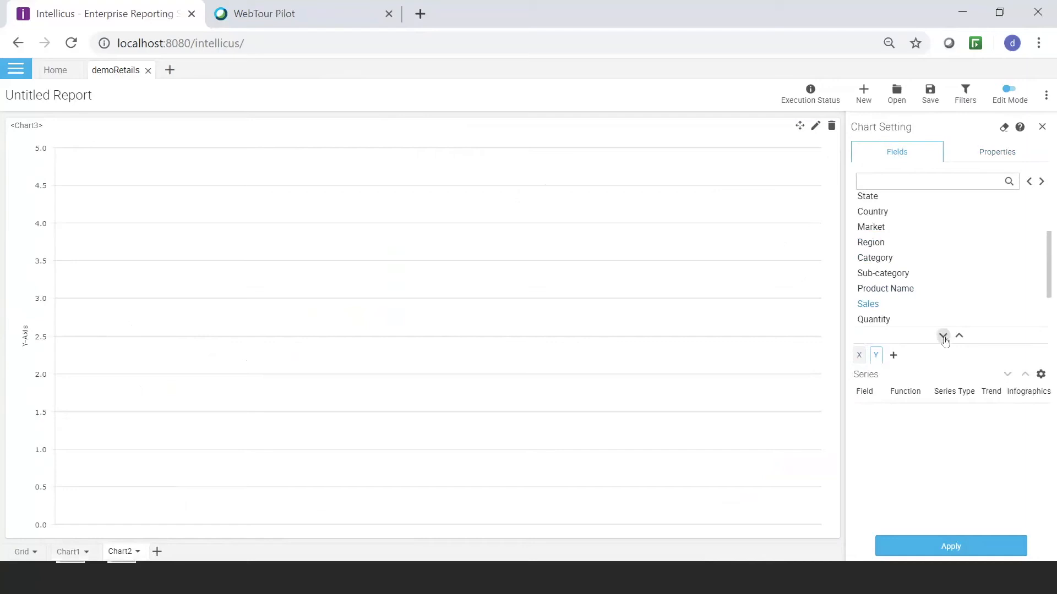
pyautogui.click(943, 337)
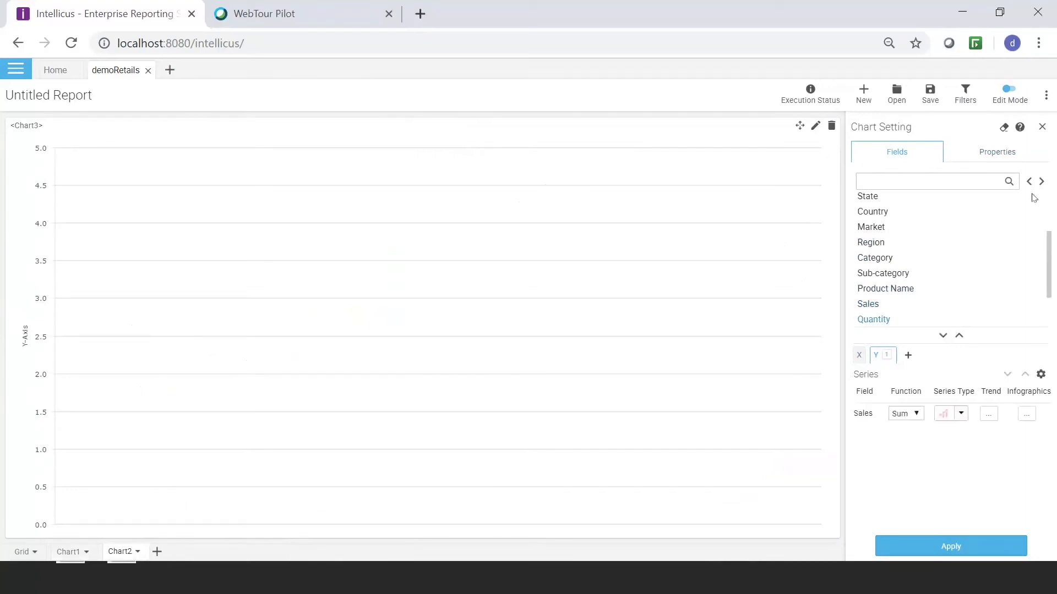
# Change the Customer Name chart's type to Column
pyautogui.click(1012, 154)
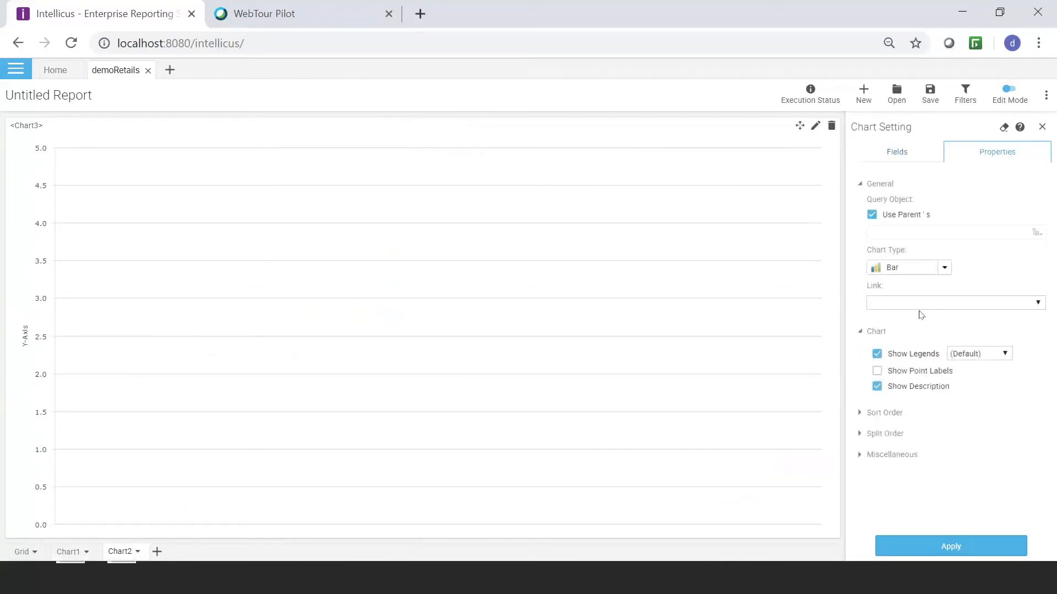
pyautogui.click(946, 269)
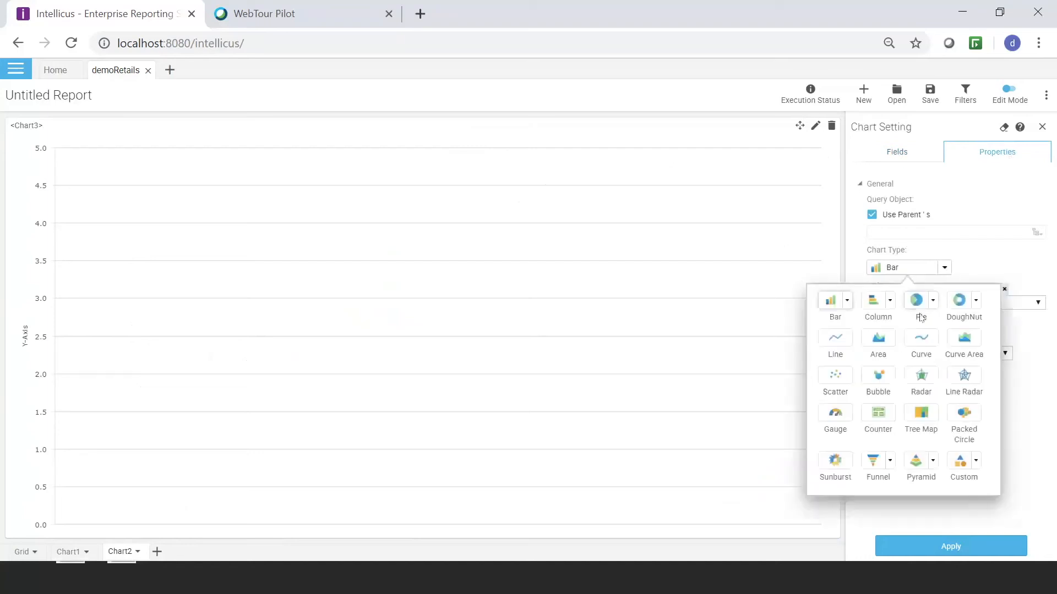
pyautogui.click(879, 306)
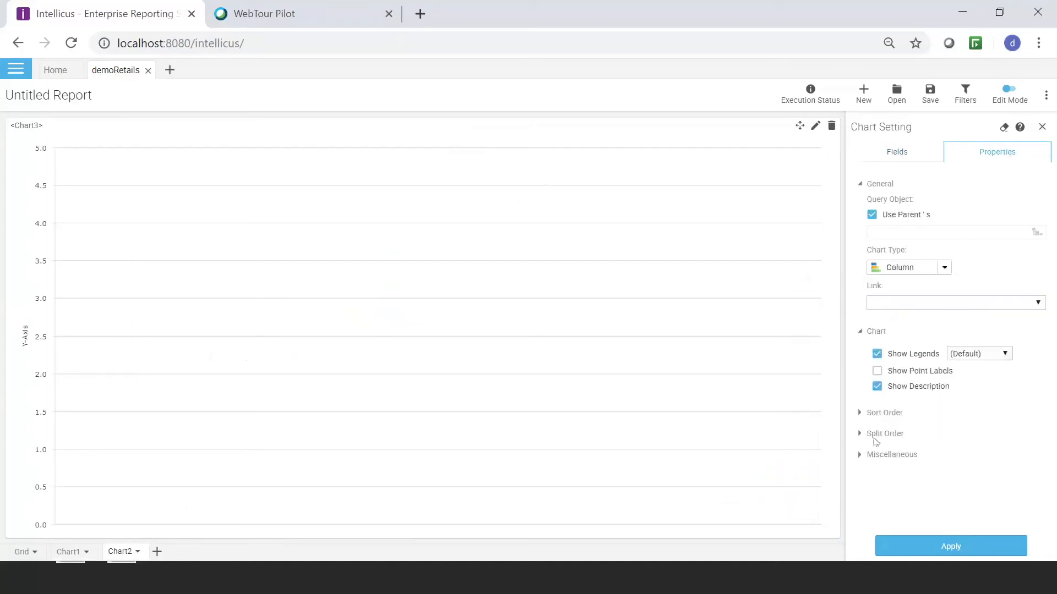
# Sort the customer chart by Sales in descending order, show only 10 entries, and apply the chart settings
pyautogui.click(864, 413)
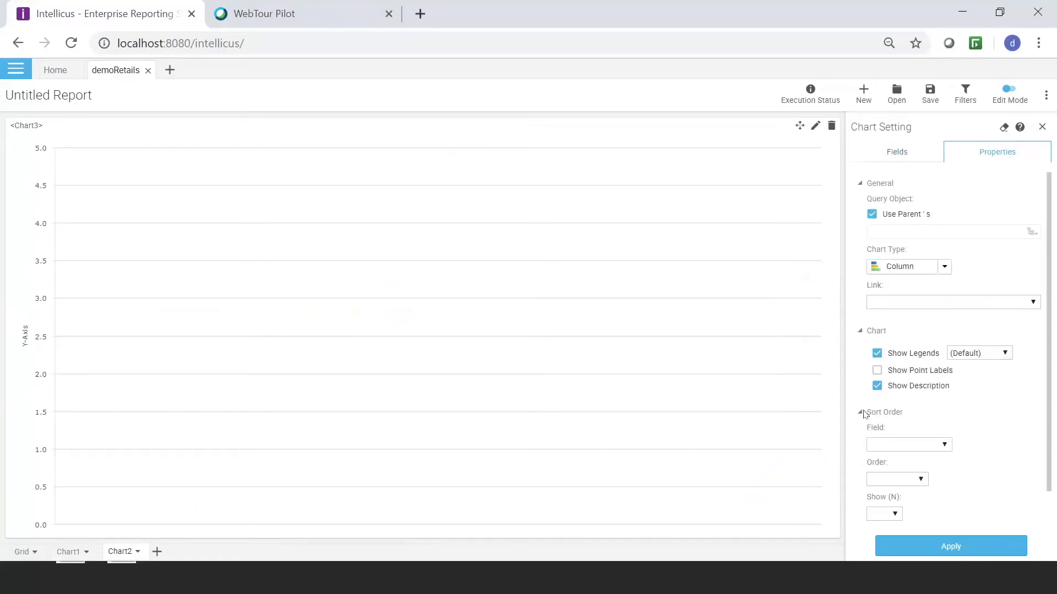
pyautogui.click(889, 444)
pyautogui.click(880, 480)
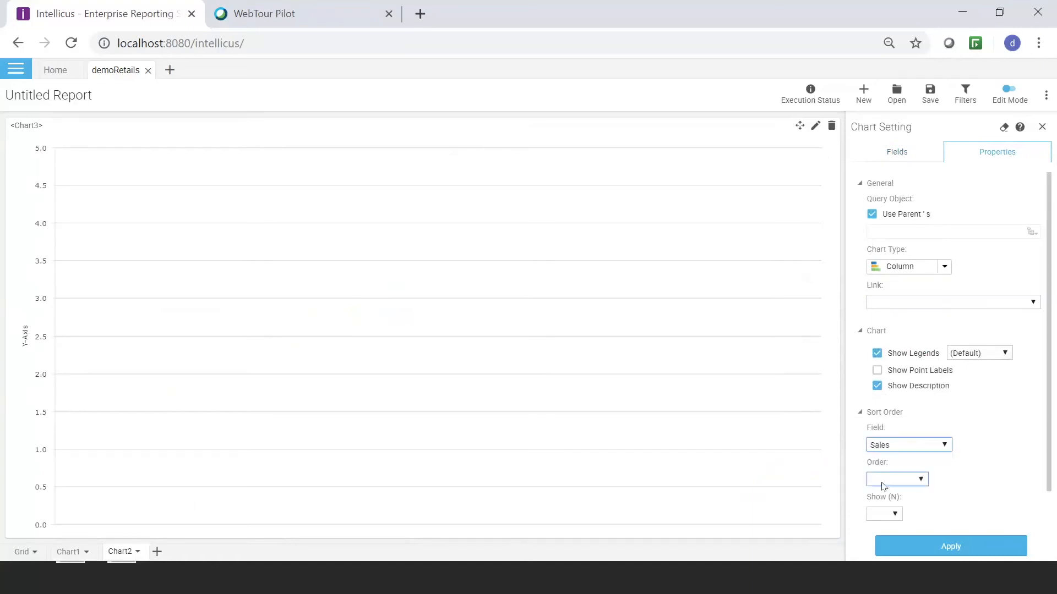
pyautogui.click(882, 480)
pyautogui.click(890, 514)
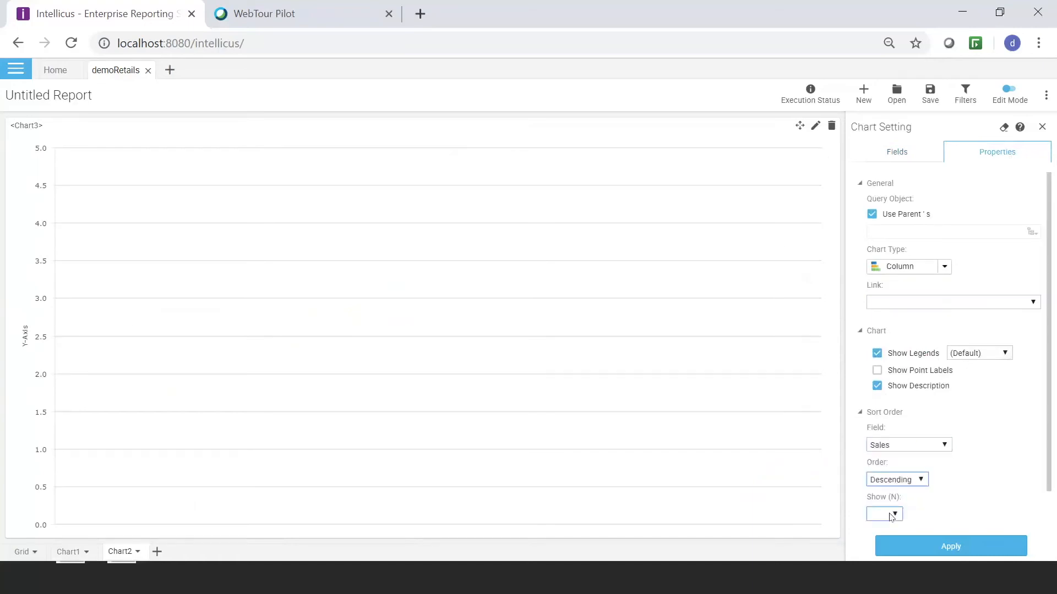
pyautogui.click(891, 515)
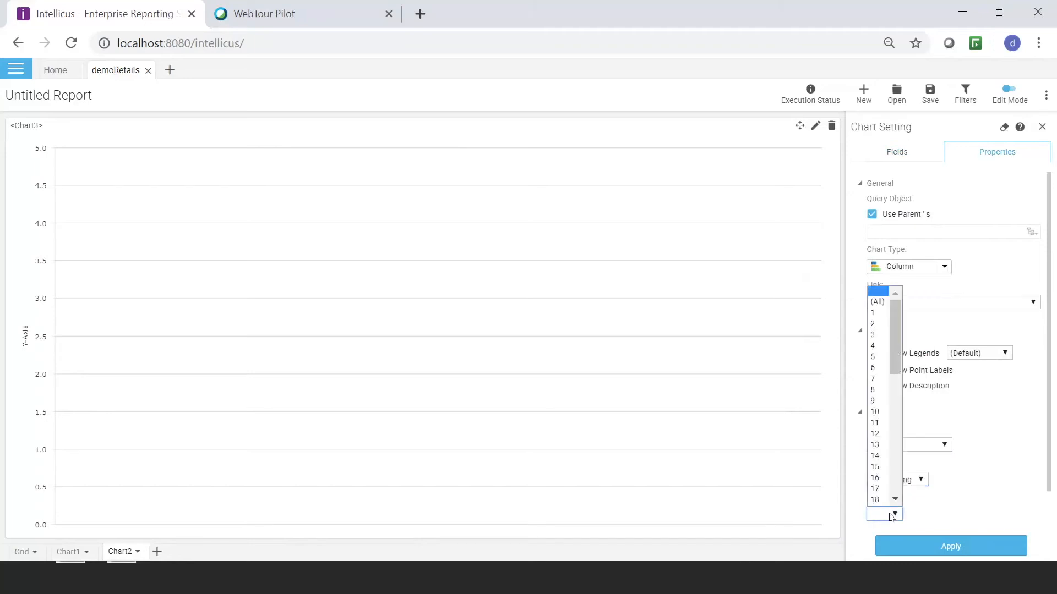
pyautogui.click(881, 417)
pyautogui.click(944, 546)
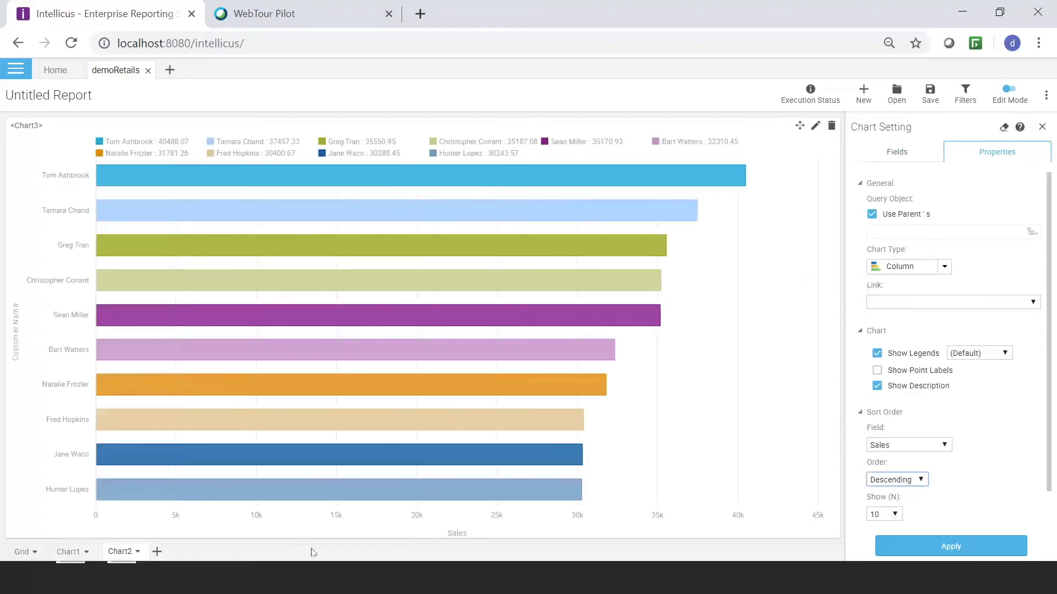
# Add a matrix to the report with Segment as the row field and Region as the column field
pyautogui.click(158, 553)
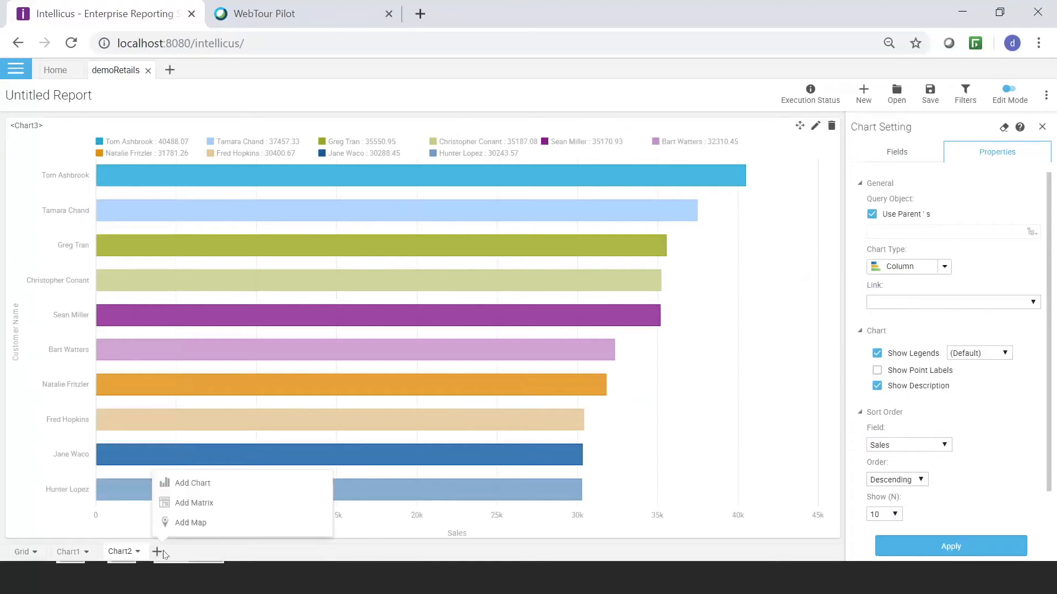
pyautogui.click(196, 504)
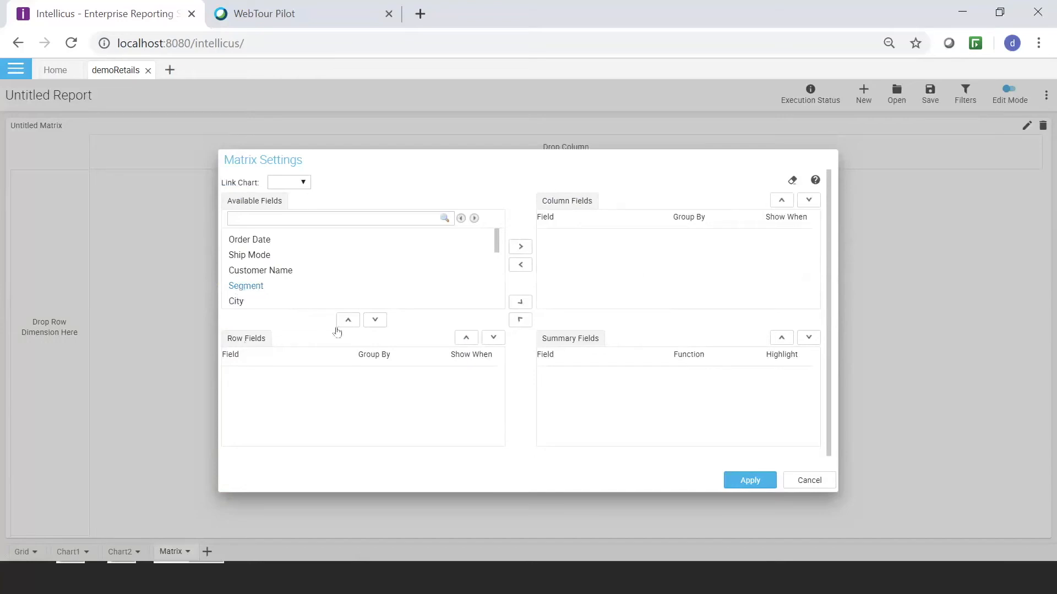
pyautogui.click(375, 321)
pyautogui.scroll(-2, 290, 283)
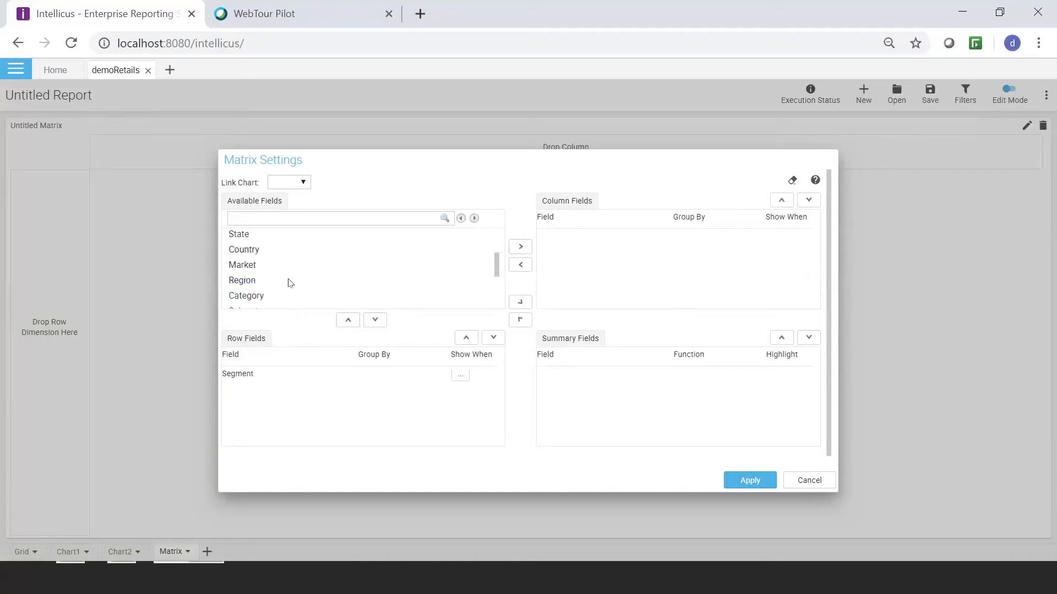
pyautogui.click(246, 282)
pyautogui.click(519, 248)
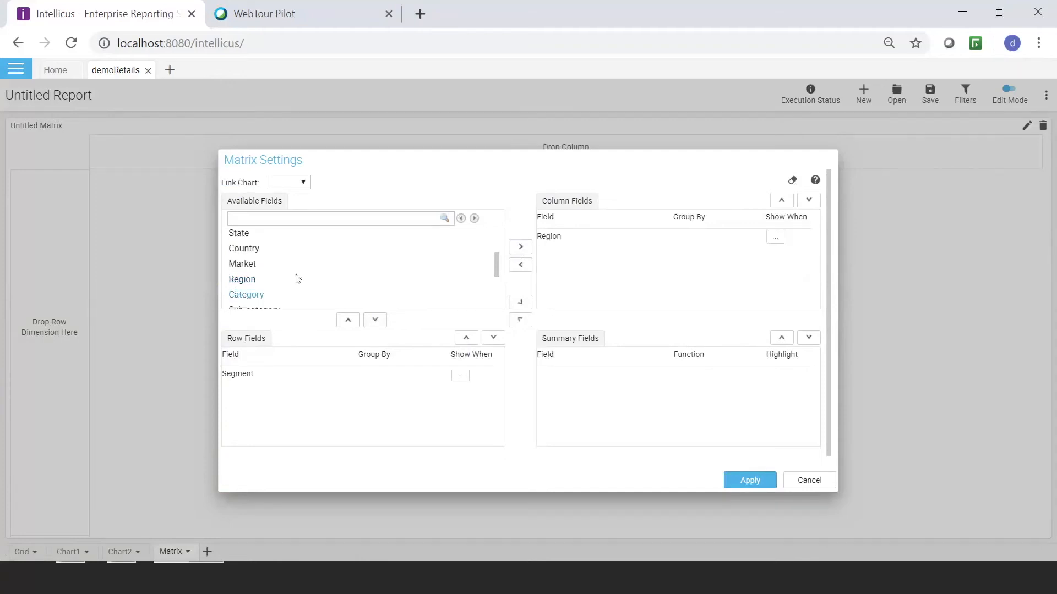
# Add Sales as the matrix summary field with the Sum function, and apply the matrix settings
pyautogui.scroll(-3, 294, 280)
pyautogui.click(260, 276)
pyautogui.click(249, 261)
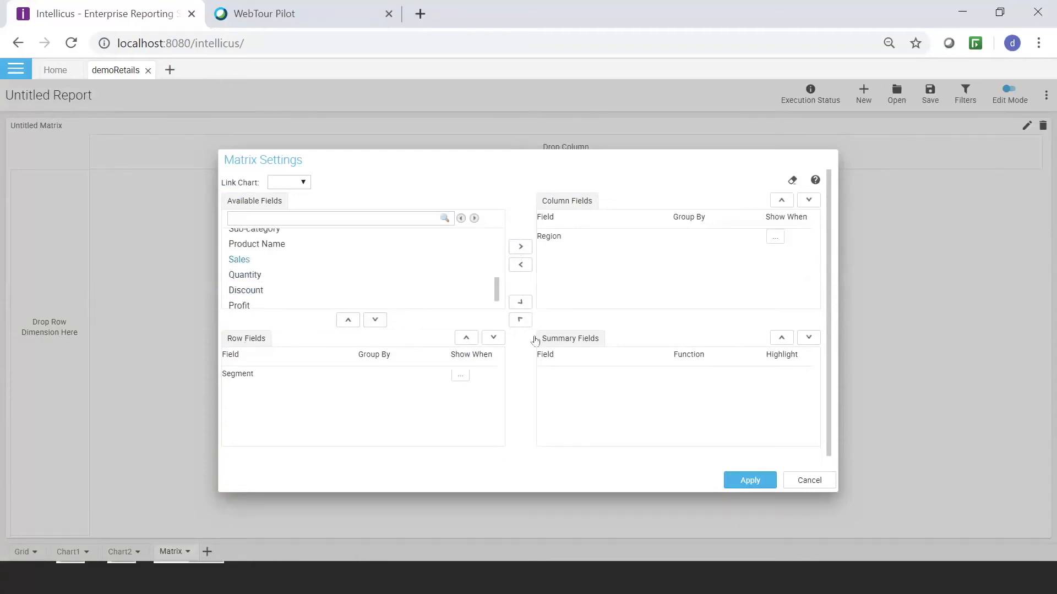
pyautogui.click(522, 303)
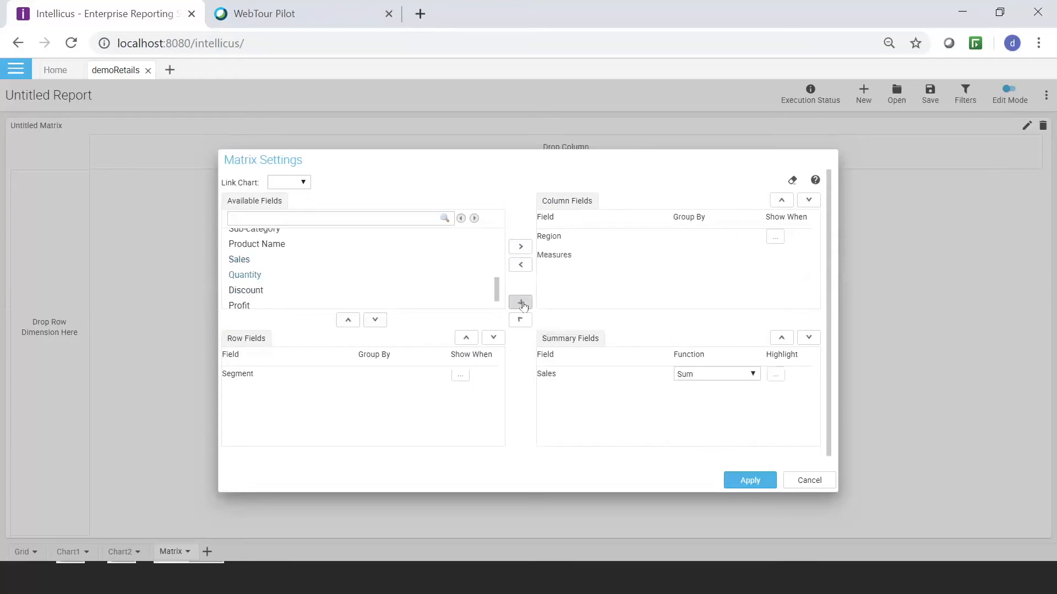
pyautogui.click(738, 374)
pyautogui.click(748, 373)
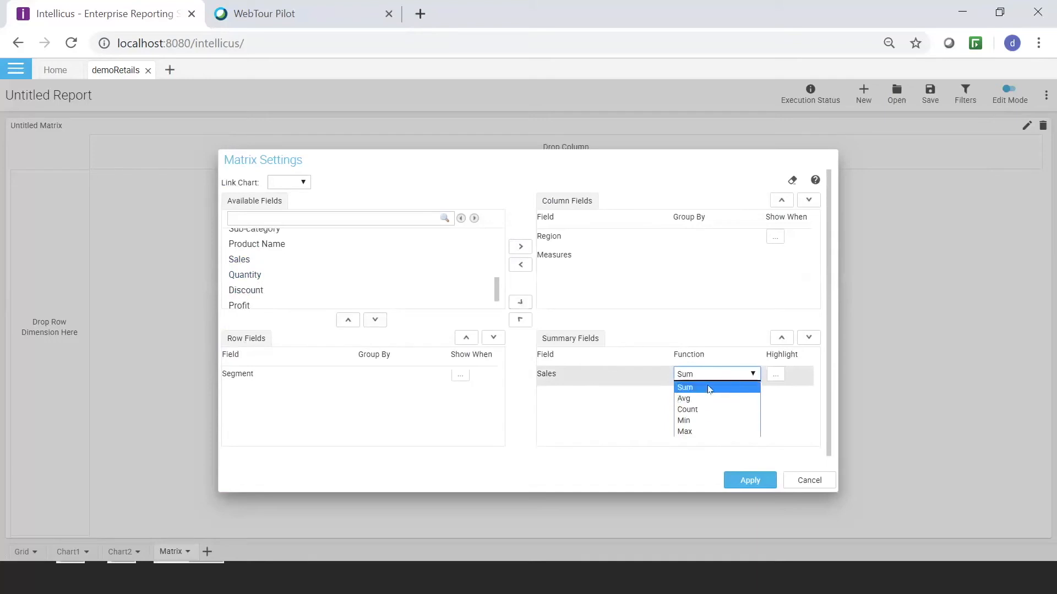
pyautogui.click(708, 389)
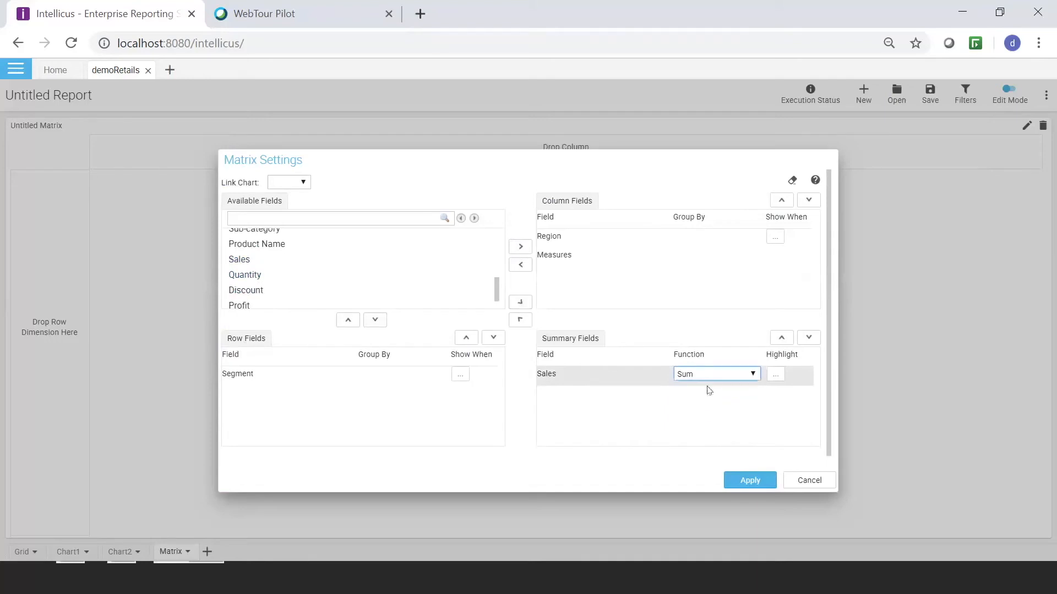
pyautogui.click(749, 482)
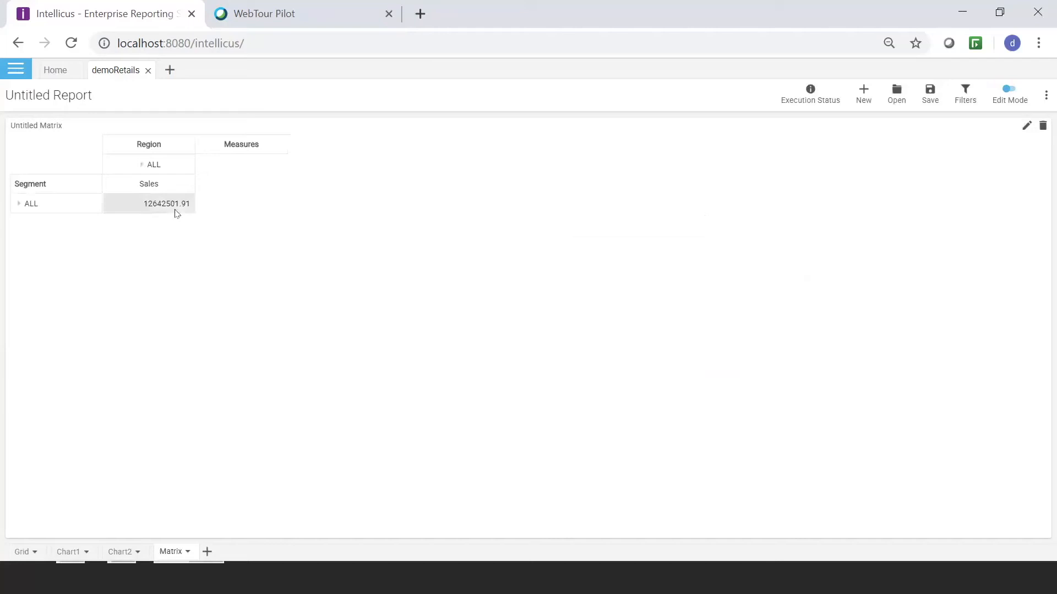
# Expand the matrix's Segment rows and Region columns from ALL to their individual members
pyautogui.click(20, 204)
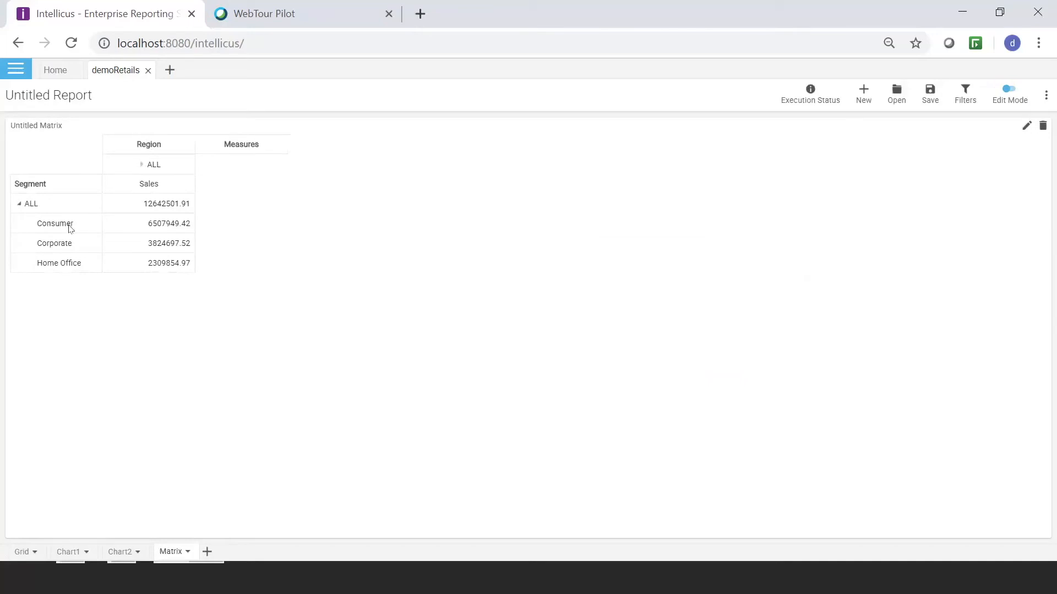
pyautogui.click(144, 166)
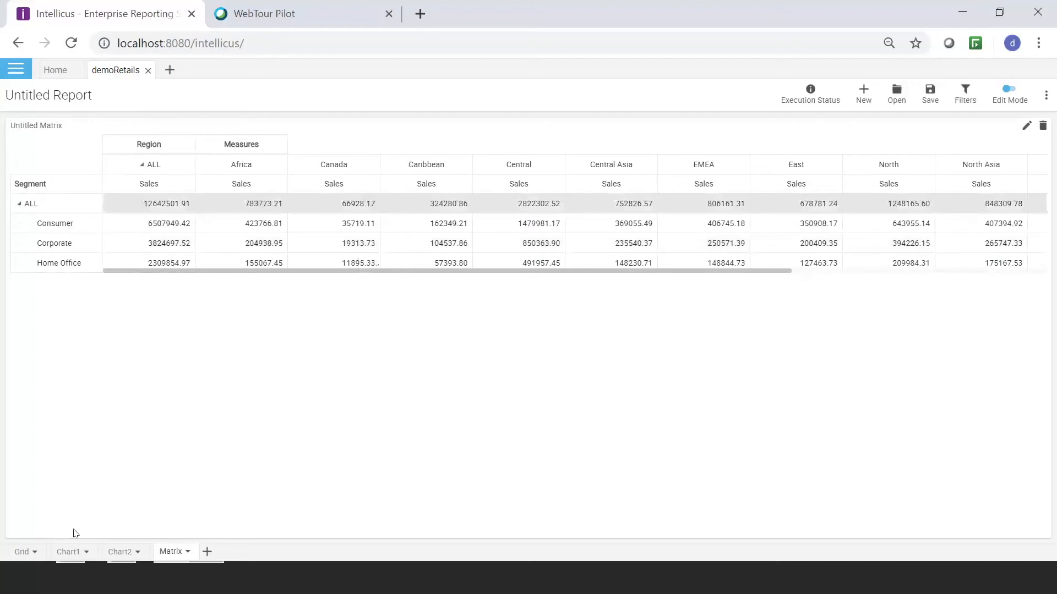
# Add a Heat map to the report, using the World - Countries map with Country as its field
pyautogui.click(208, 557)
pyautogui.click(248, 521)
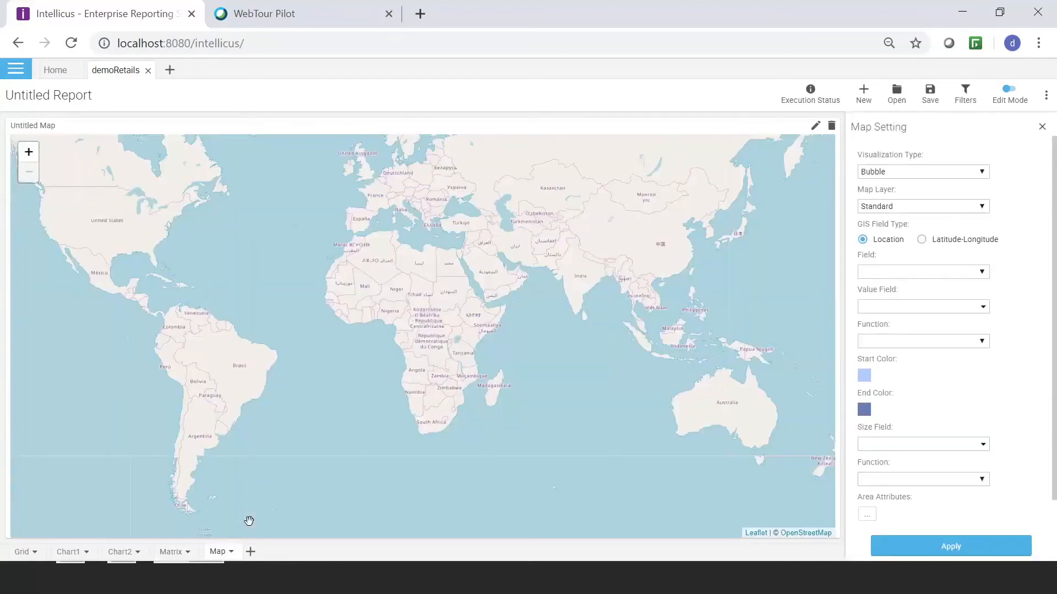
pyautogui.click(945, 172)
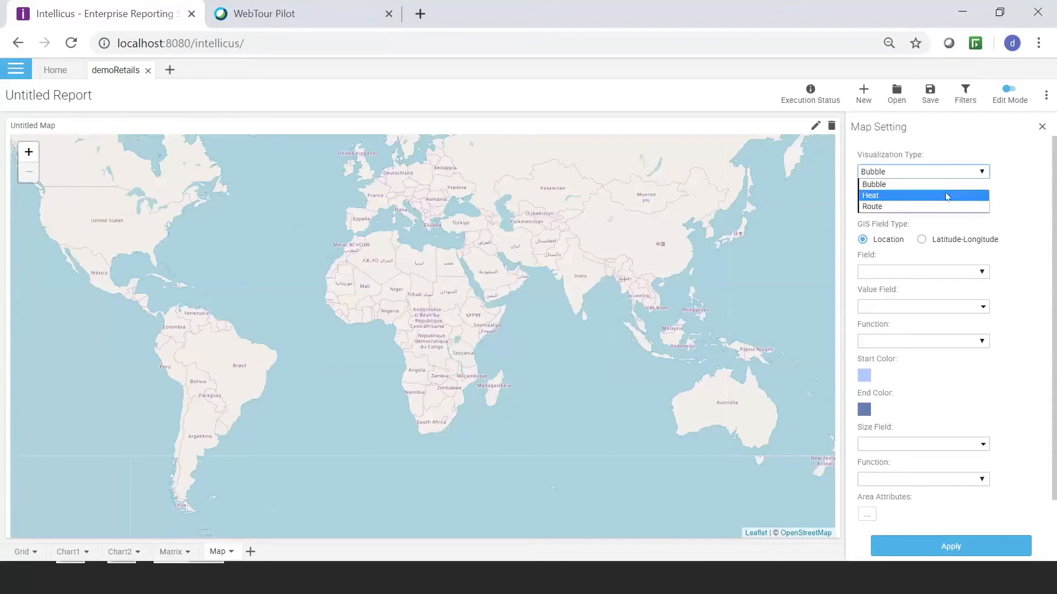
pyautogui.click(945, 197)
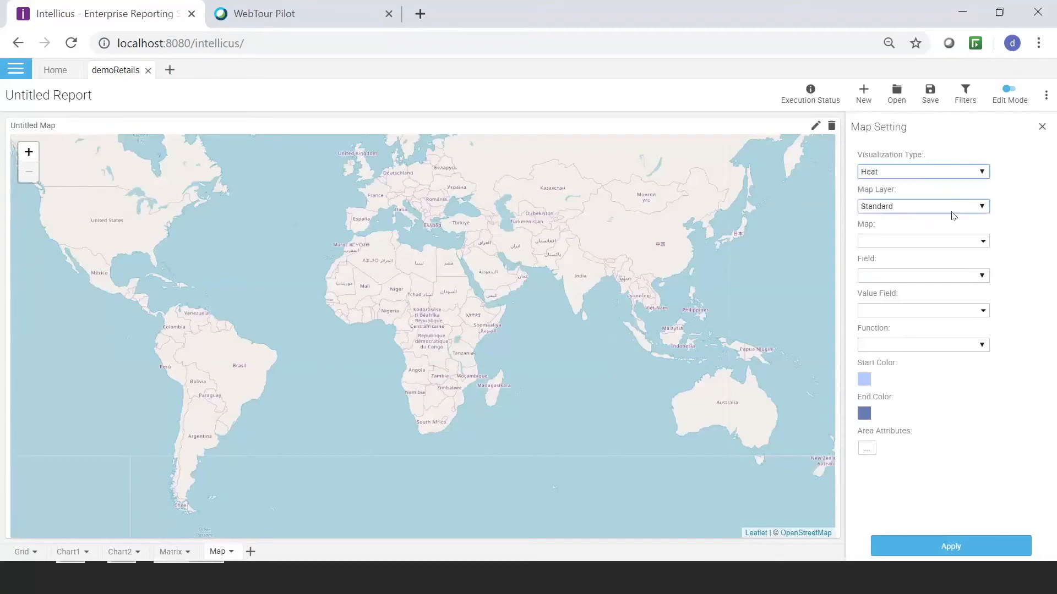
pyautogui.click(947, 246)
pyautogui.click(923, 279)
pyautogui.click(923, 276)
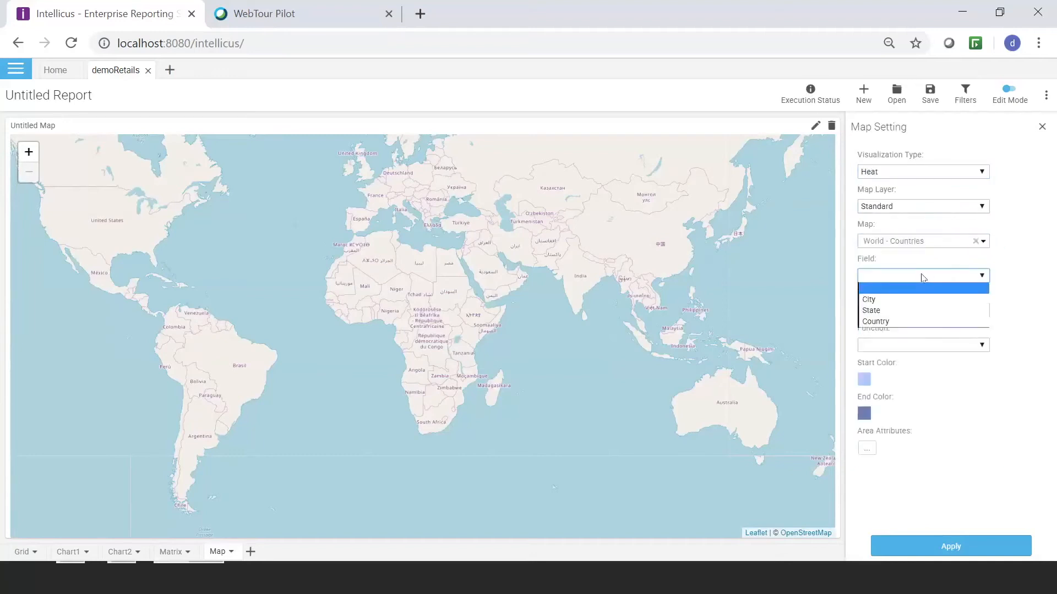
pyautogui.click(883, 322)
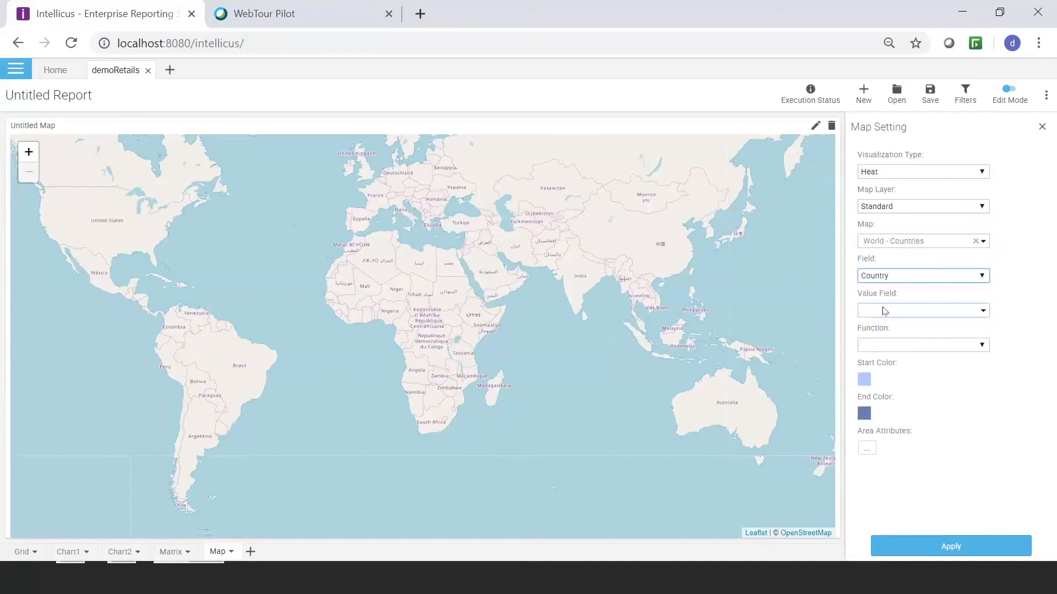
# Set the heat map's value field to Sales with the Sum function
pyautogui.click(884, 312)
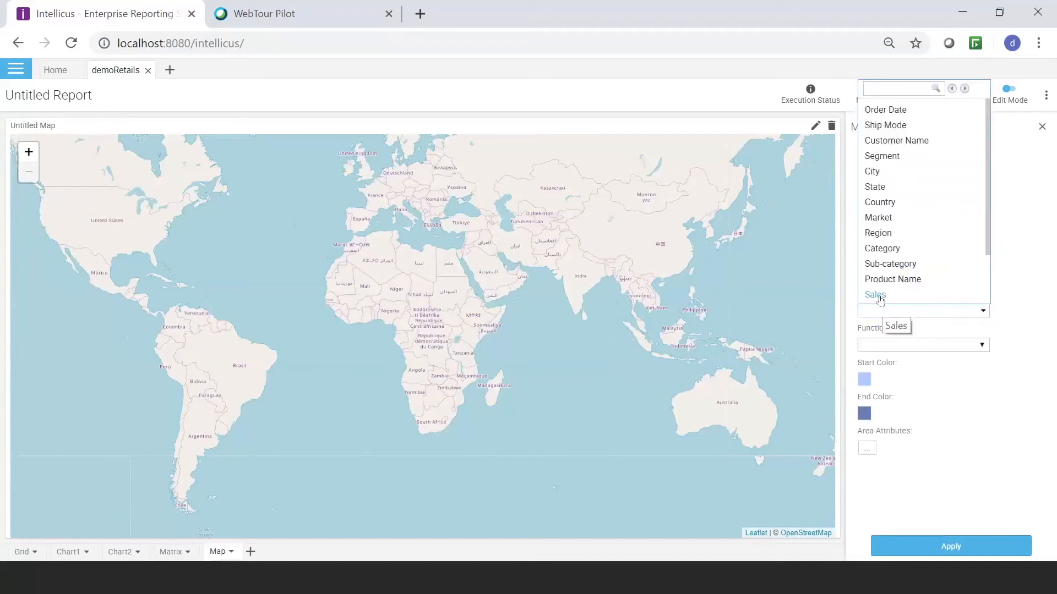
pyautogui.click(880, 297)
pyautogui.click(894, 344)
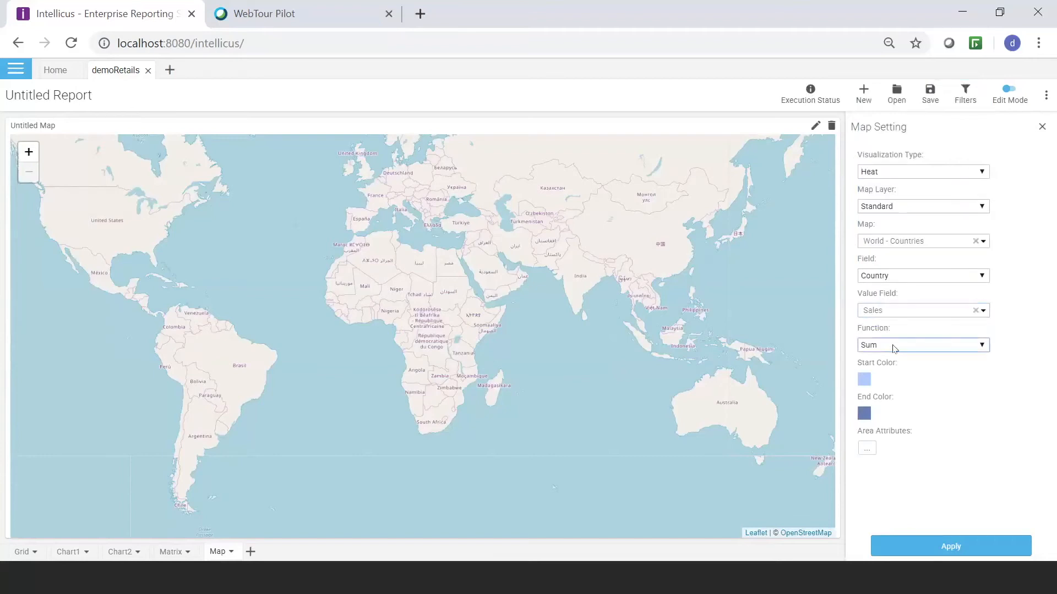
# Set the heat map's start color to light pink and end color to dark red, and apply the map settings
pyautogui.click(884, 373)
pyautogui.click(862, 380)
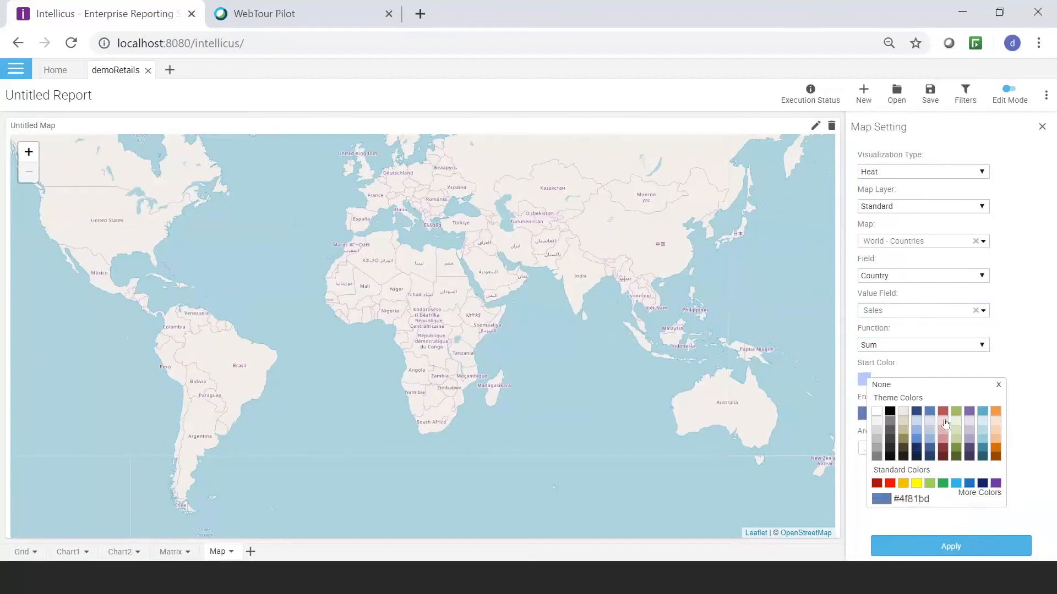
pyautogui.click(944, 422)
pyautogui.click(864, 416)
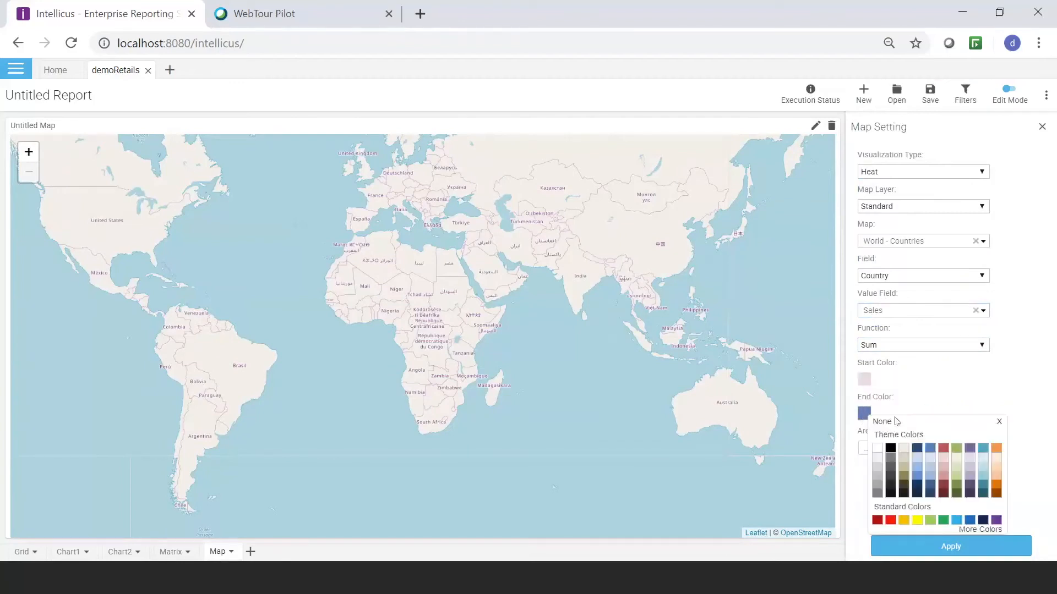
pyautogui.click(943, 492)
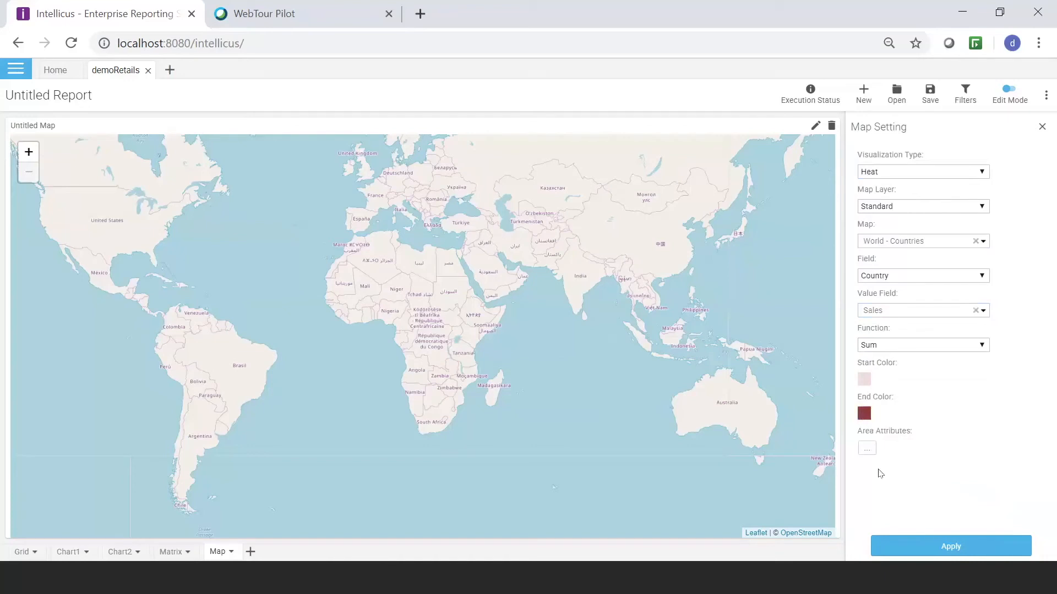
pyautogui.click(966, 551)
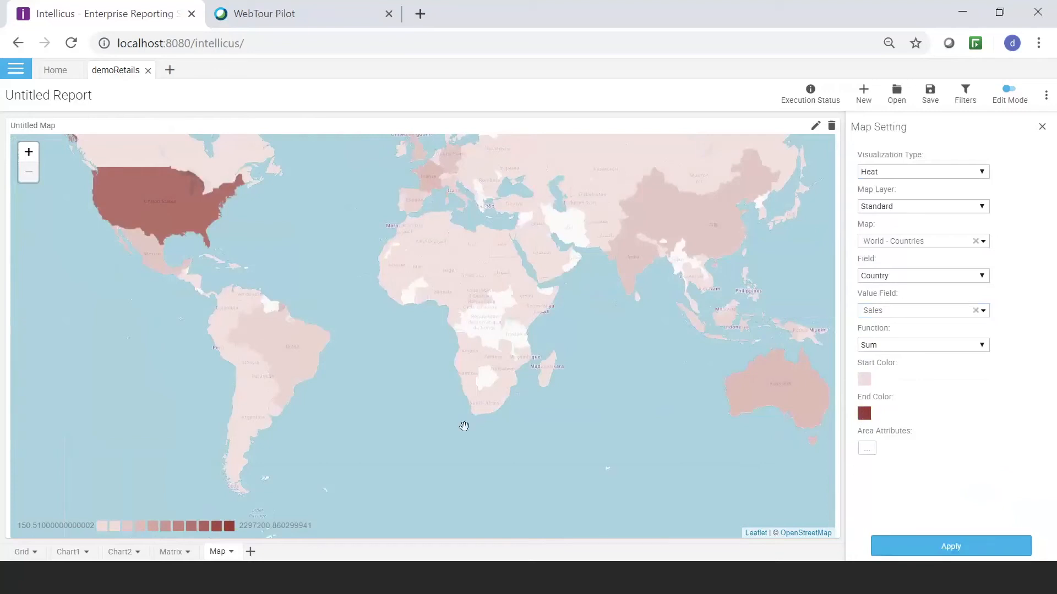
# Examine the report's export formats and its publishing options, without exporting or publishing
pyautogui.click(1045, 97)
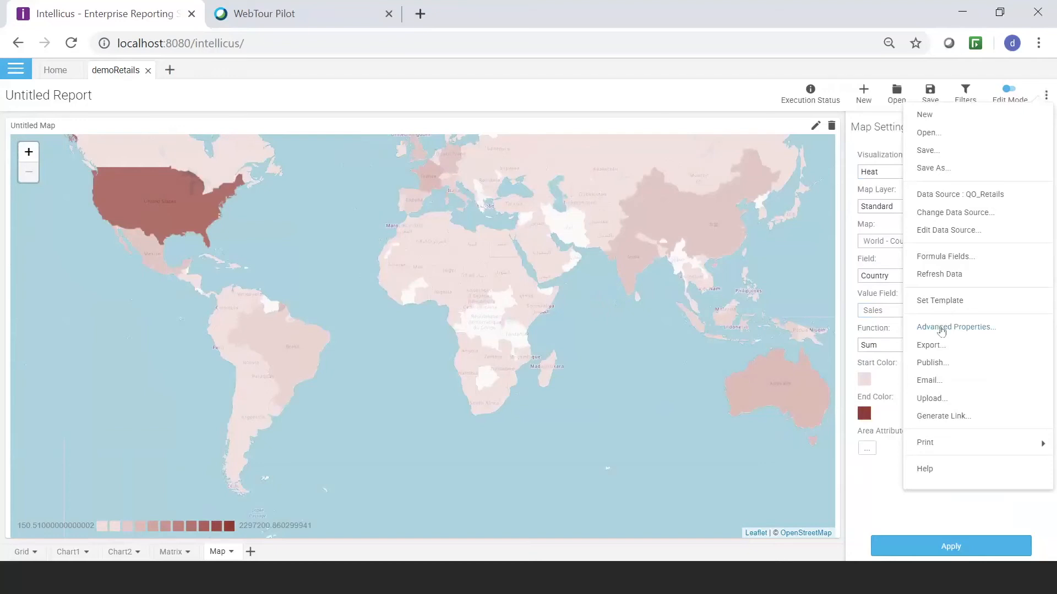
pyautogui.click(934, 346)
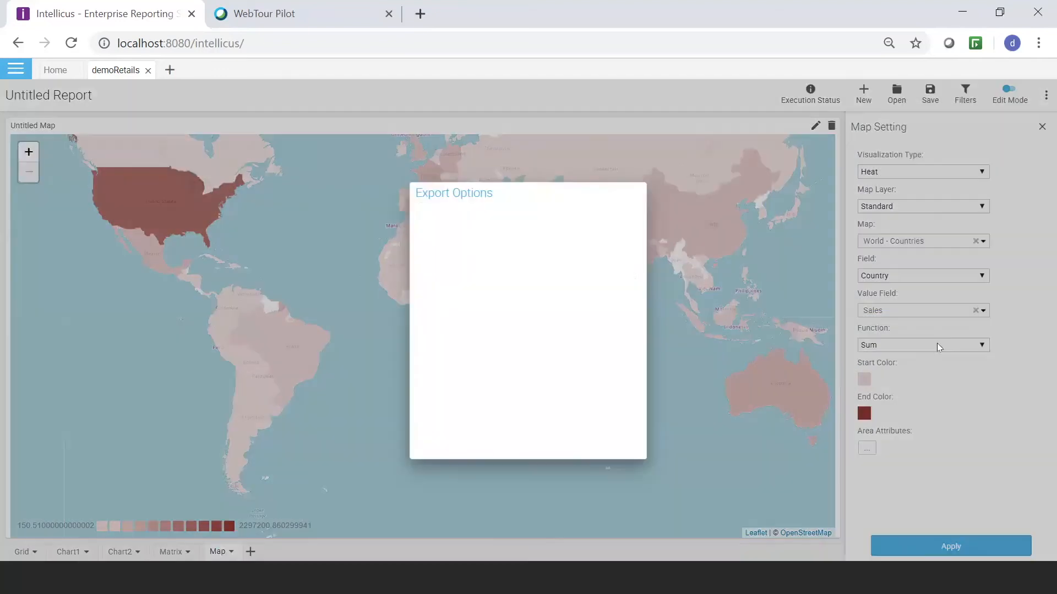
pyautogui.click(559, 240)
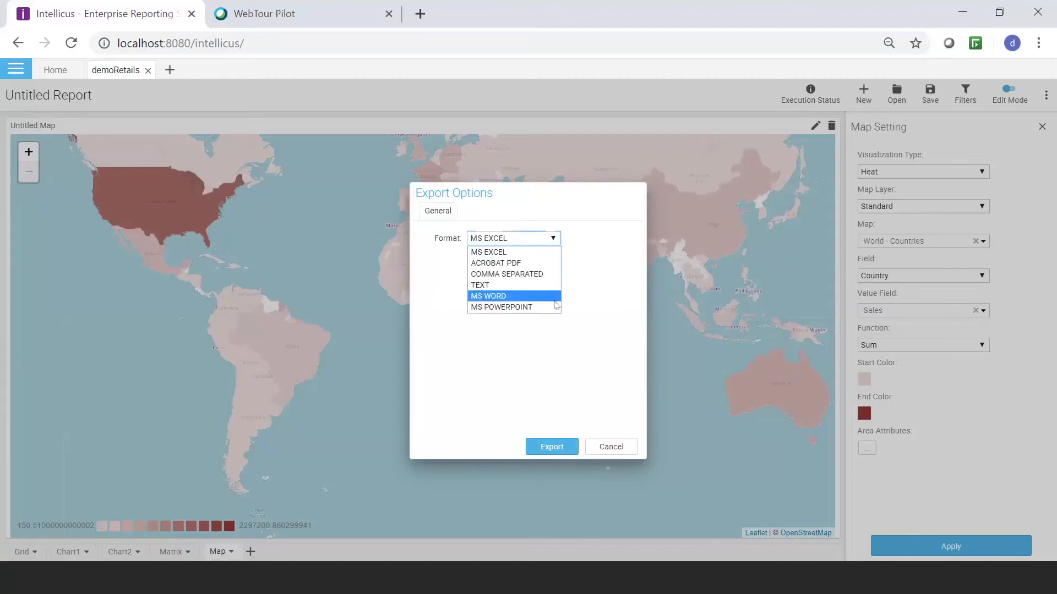
pyautogui.click(611, 448)
pyautogui.click(1046, 96)
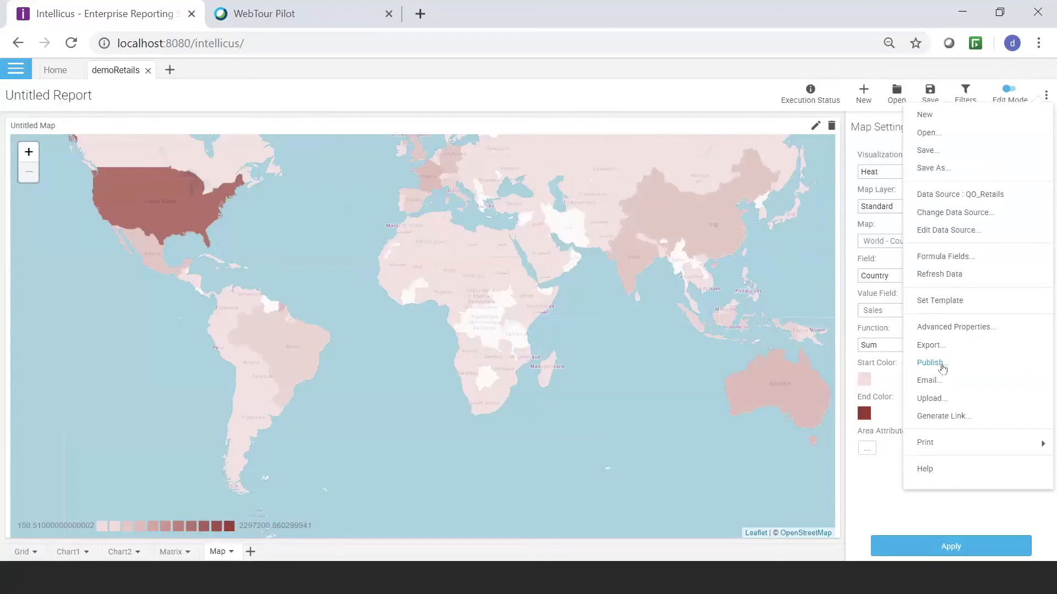
pyautogui.click(930, 363)
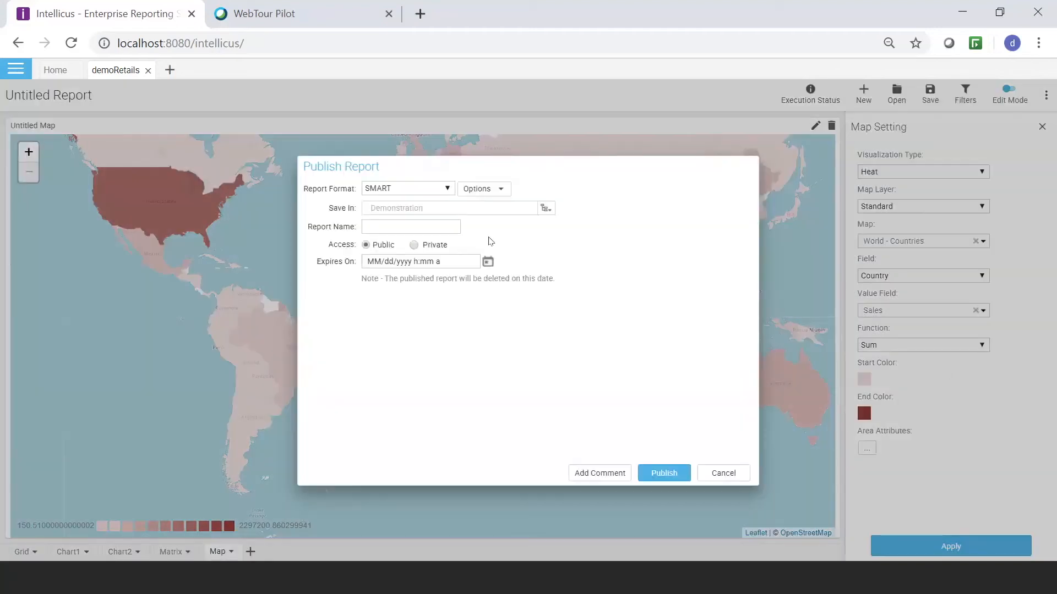
pyautogui.click(409, 227)
pyautogui.click(730, 474)
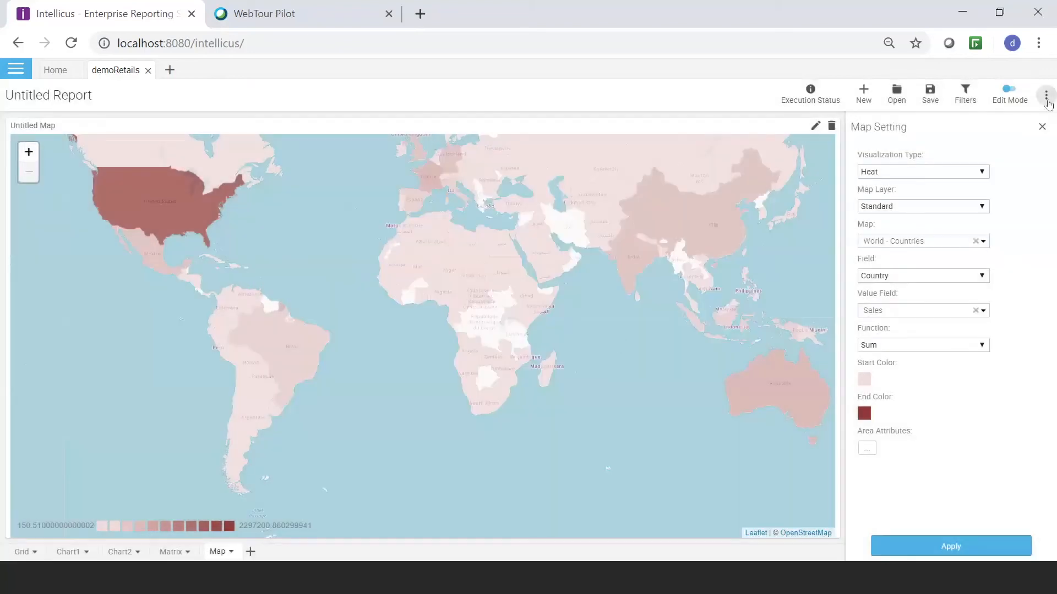
# Examine the options for emailing and uploading the report, without sending or uploading it
pyautogui.click(1045, 95)
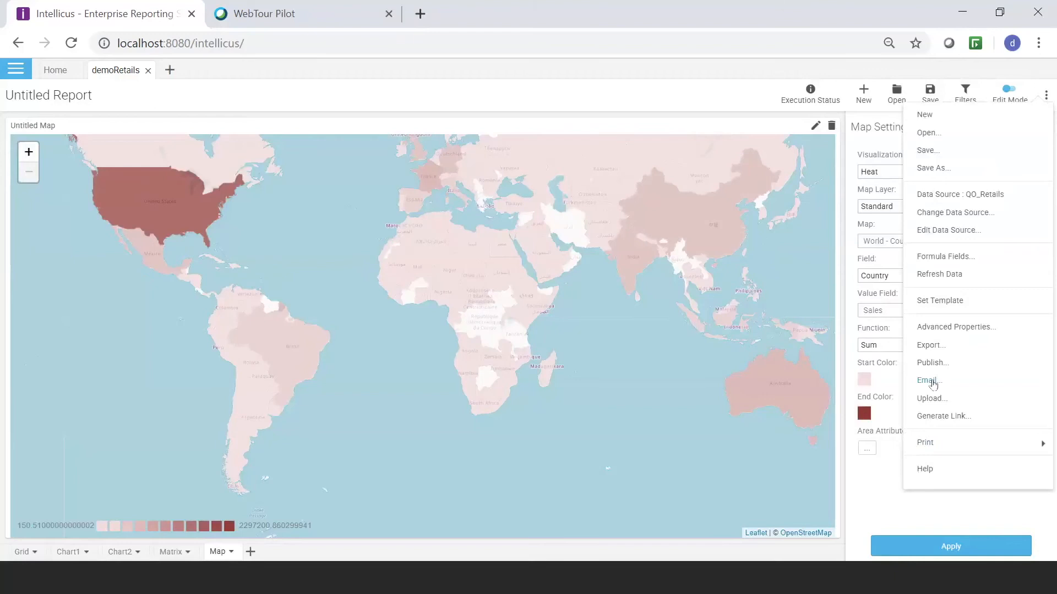
pyautogui.click(928, 382)
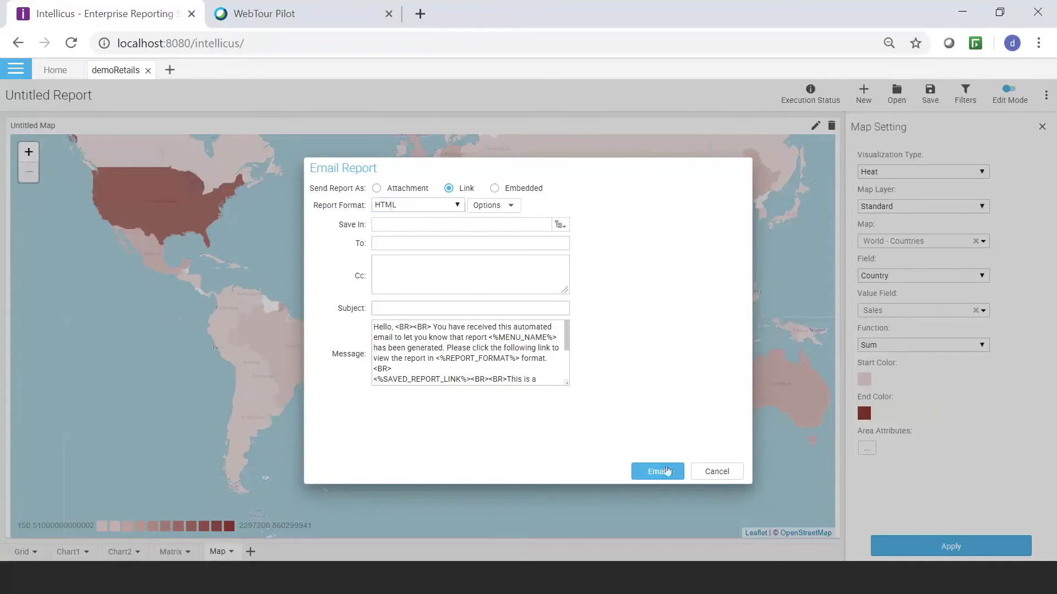
pyautogui.click(717, 472)
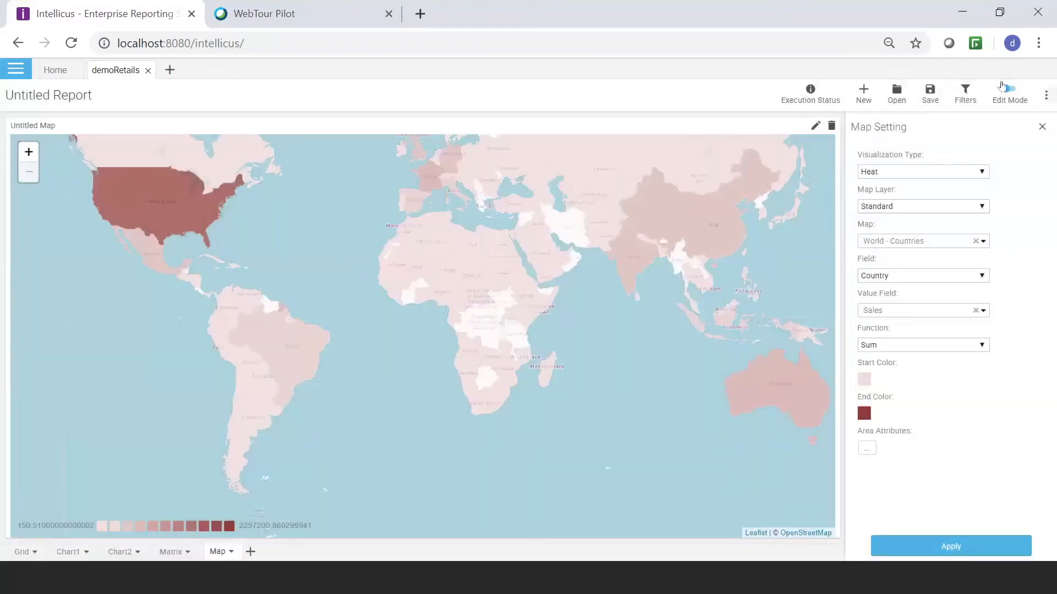
pyautogui.click(1046, 96)
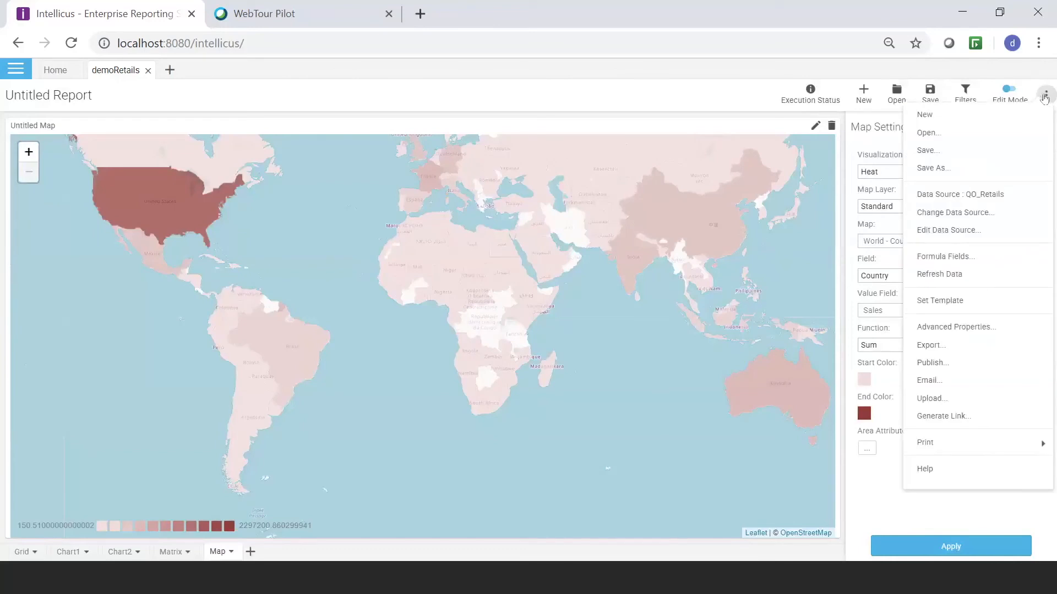
pyautogui.click(941, 403)
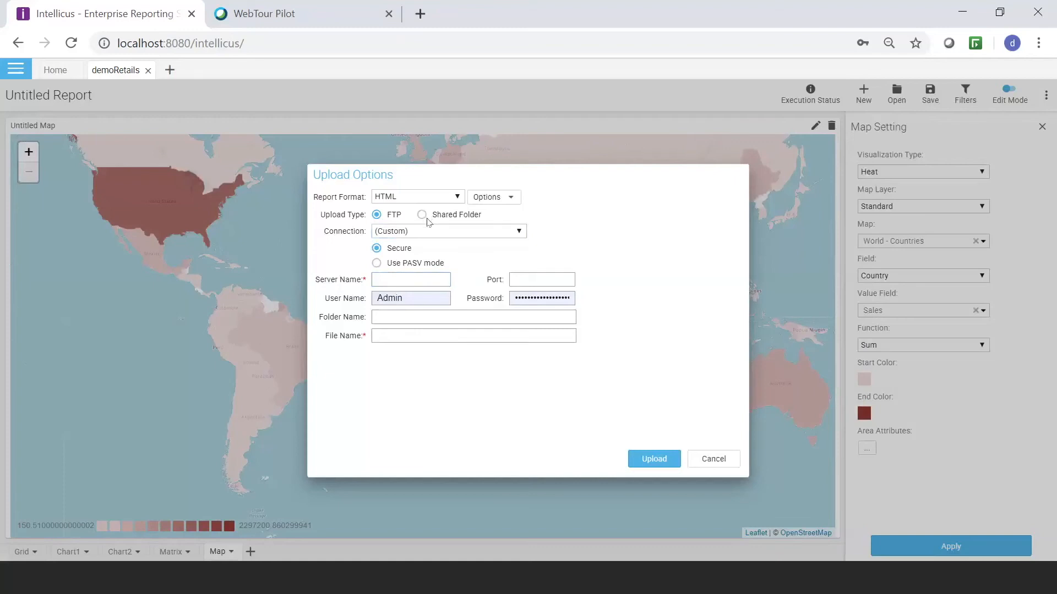
pyautogui.click(714, 463)
pyautogui.click(1046, 96)
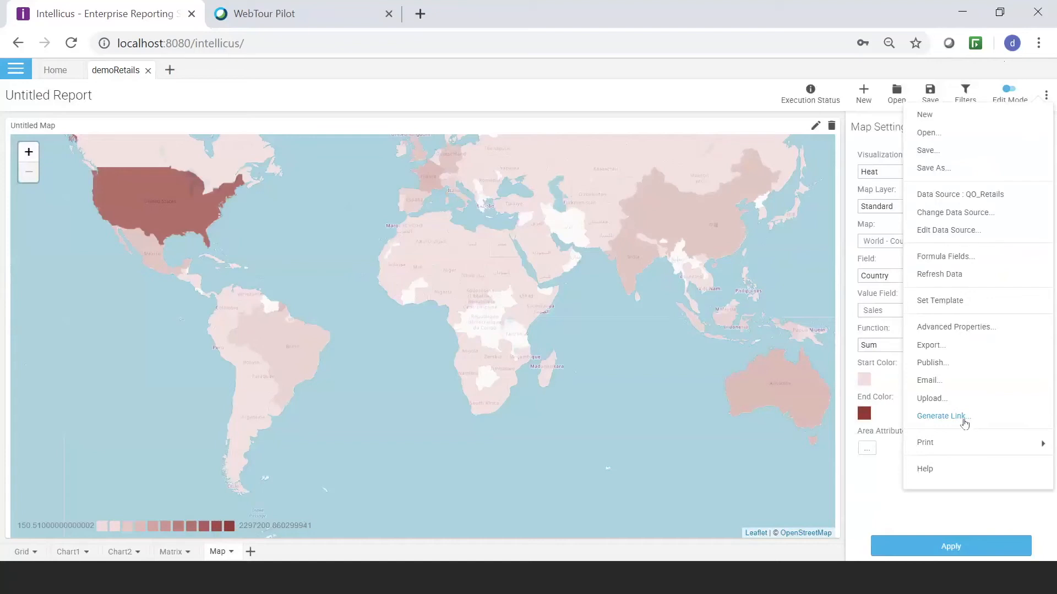
pyautogui.click(986, 515)
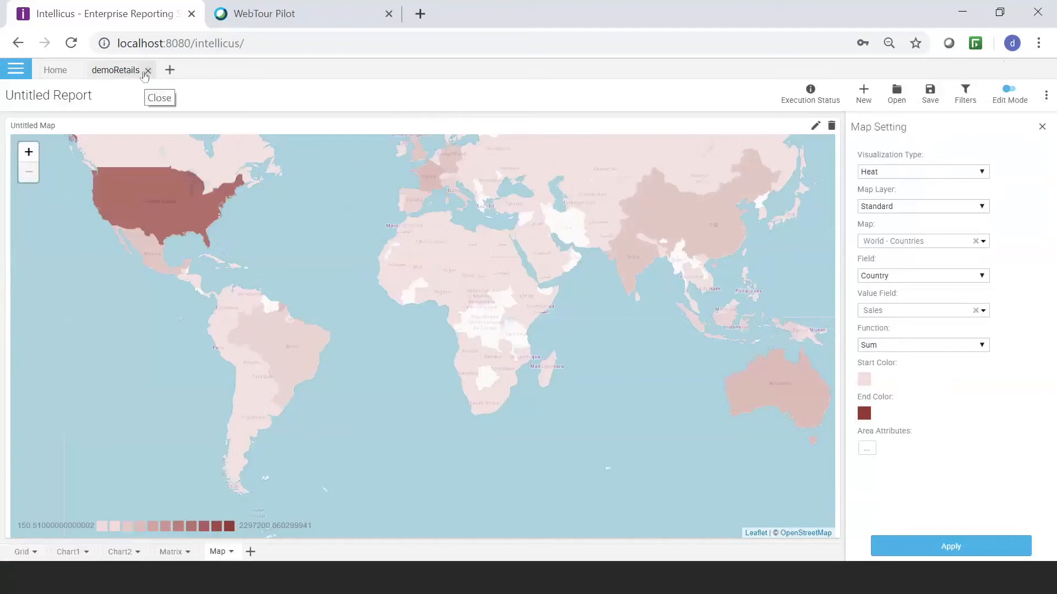
# Save the demoRetails report and close it
pyautogui.click(930, 94)
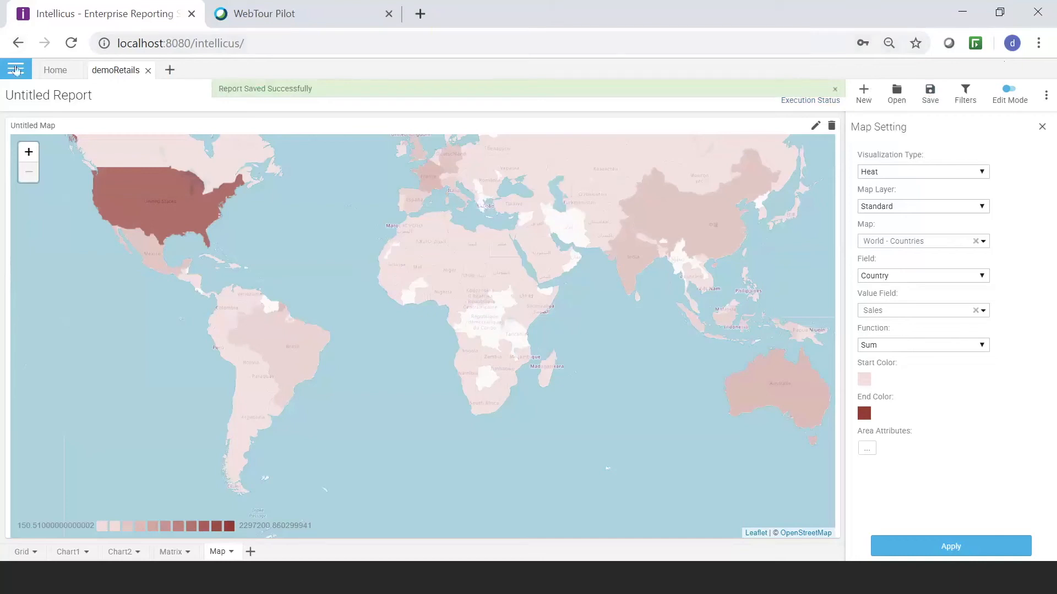
pyautogui.click(147, 71)
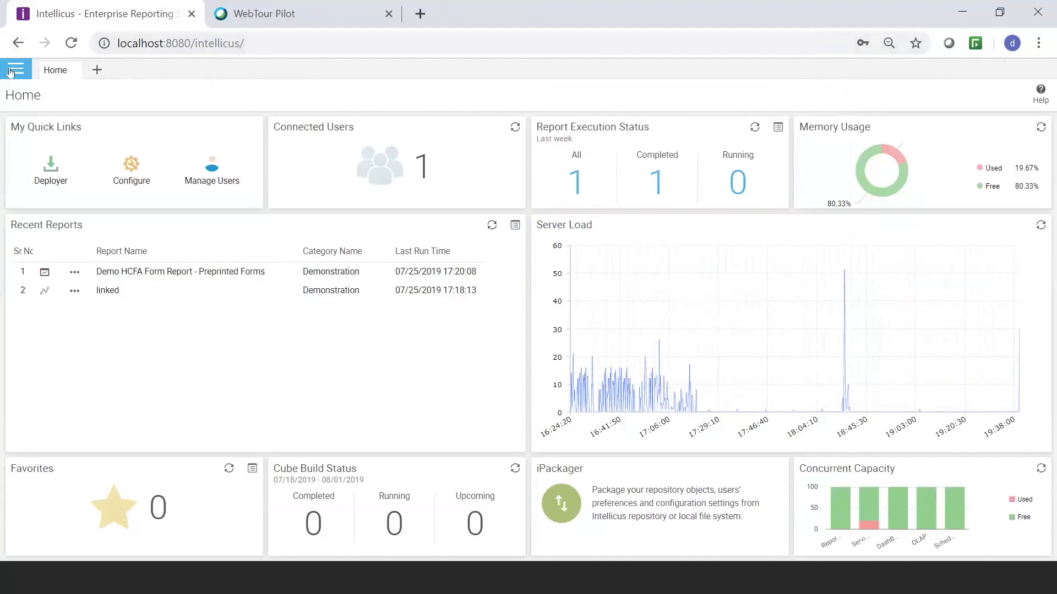
# Start a new High Speed View on the AssetMgmt-Insurance cube from the Demonstration folder
pyautogui.click(10, 71)
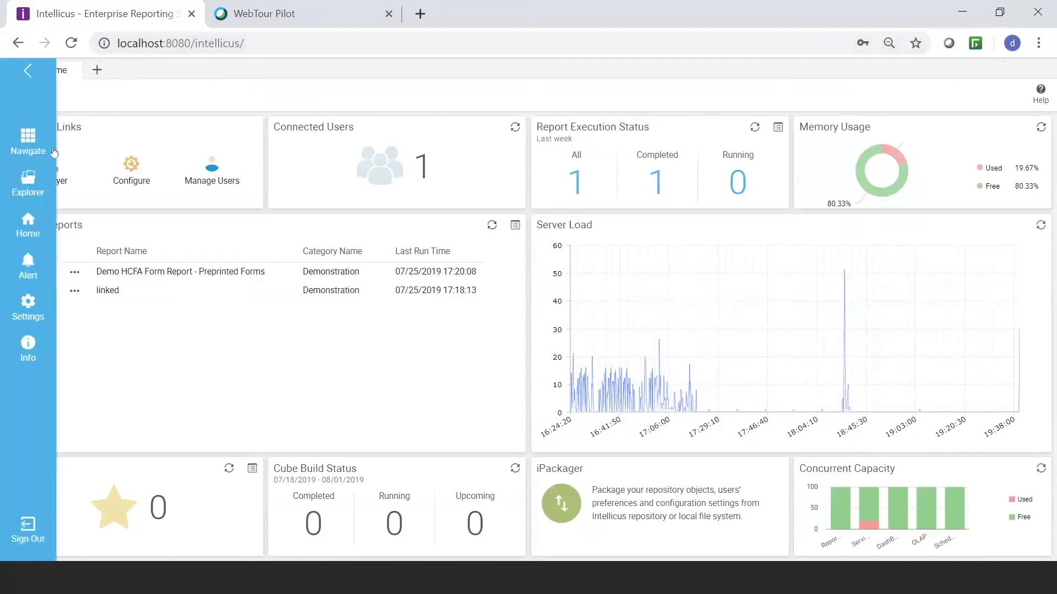
pyautogui.click(30, 152)
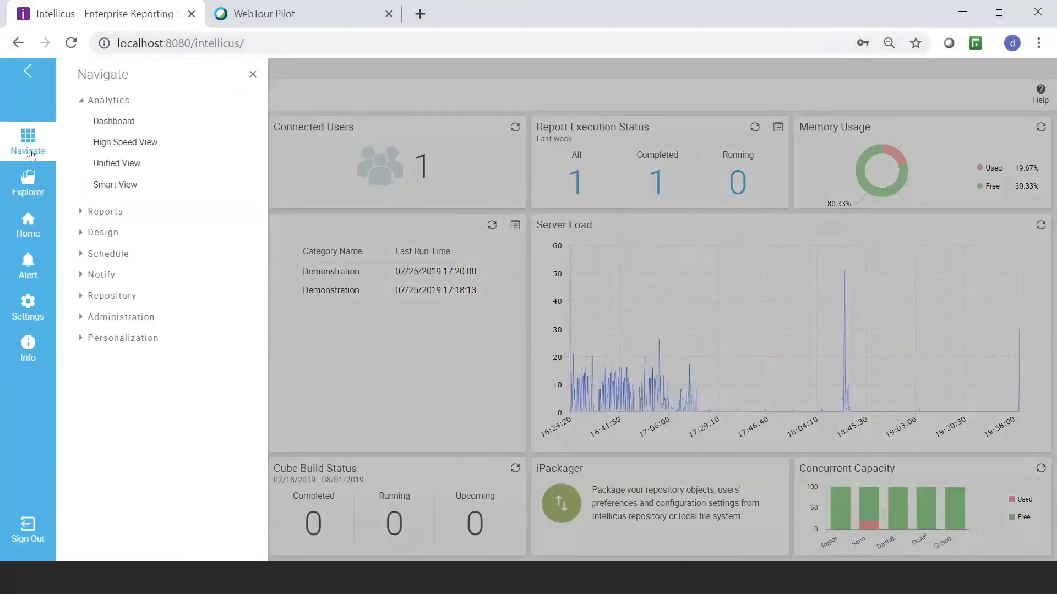
pyautogui.click(139, 148)
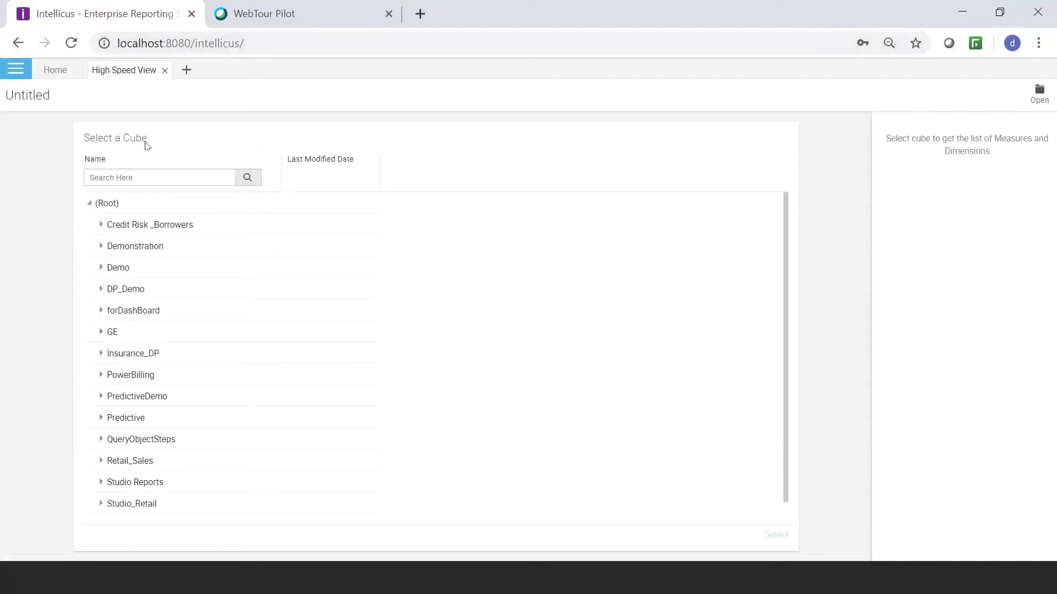
pyautogui.click(103, 247)
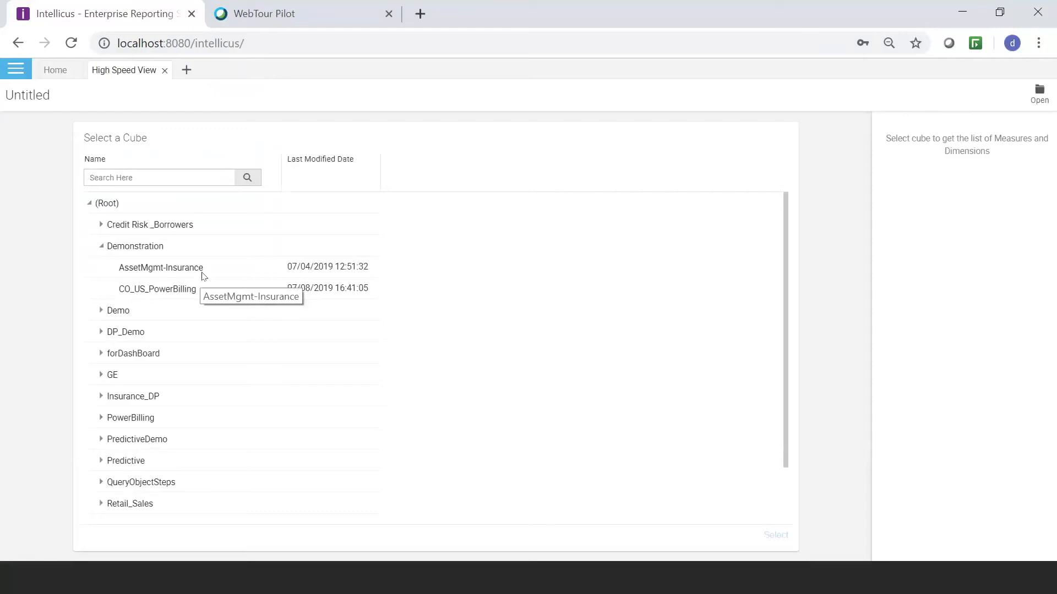
pyautogui.click(204, 274)
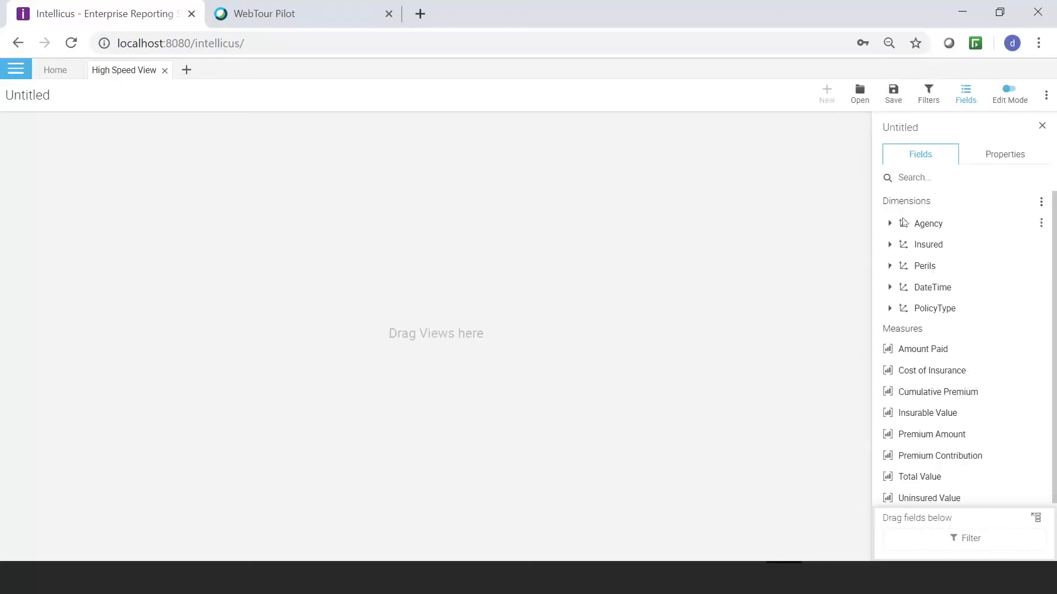
# Create a panorama of all dimensions using only the Insurable Value measure in place of the default Total Value
pyautogui.click(1041, 203)
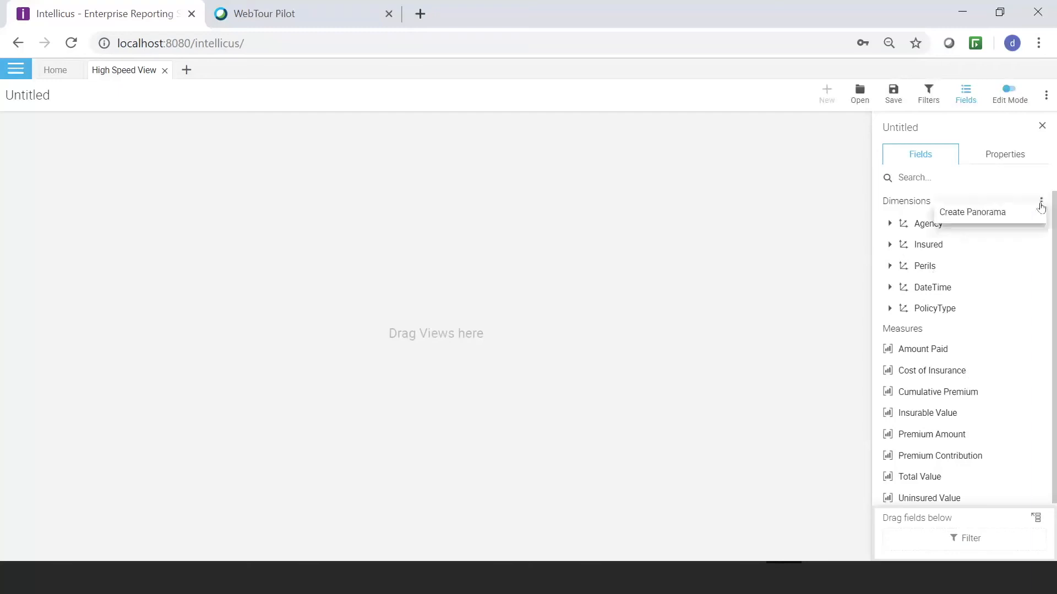
pyautogui.click(1008, 219)
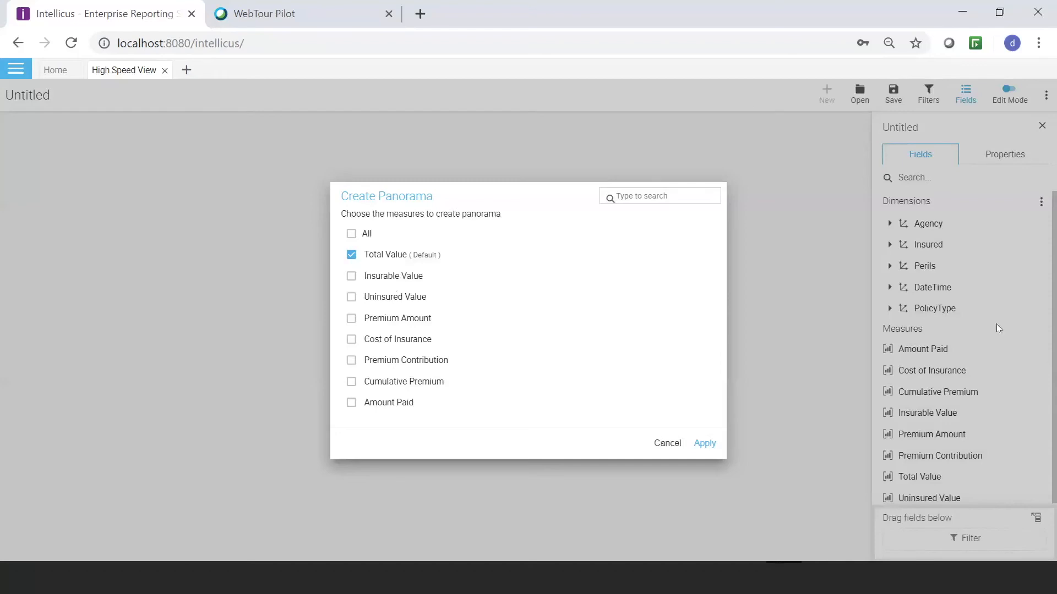
pyautogui.click(353, 277)
pyautogui.click(353, 256)
pyautogui.click(705, 444)
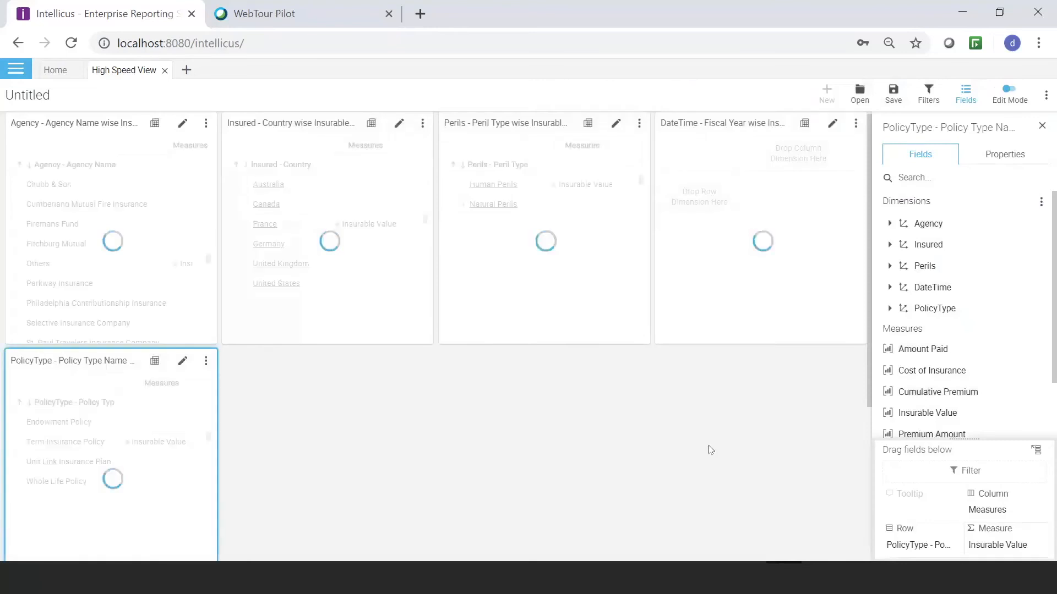
pyautogui.scroll(3, 711, 451)
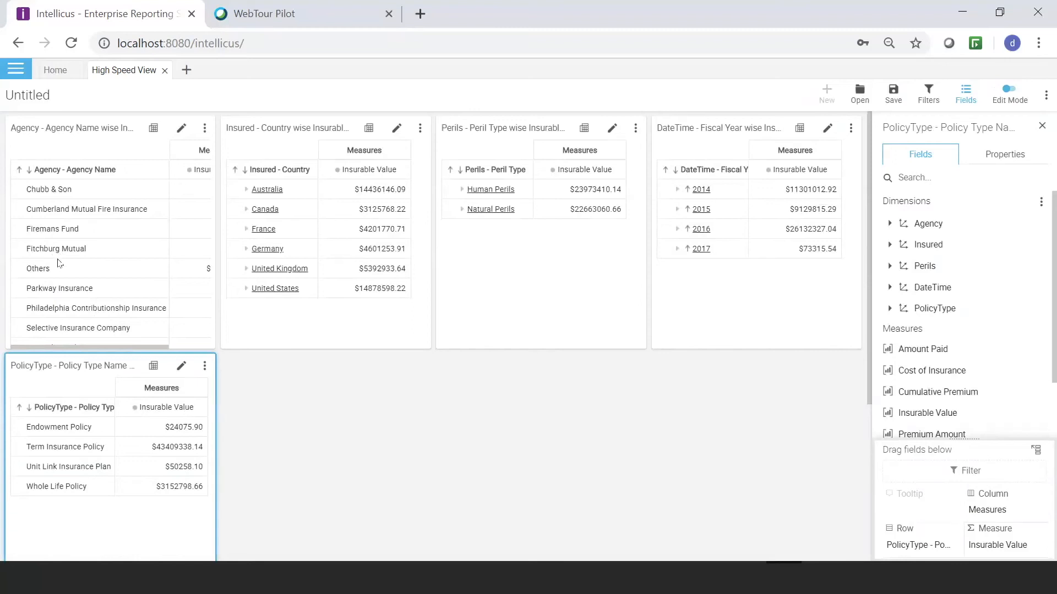
# Change the Agency view to a 2D Column chart and widen it until the agency names and axis labels fit
pyautogui.click(154, 128)
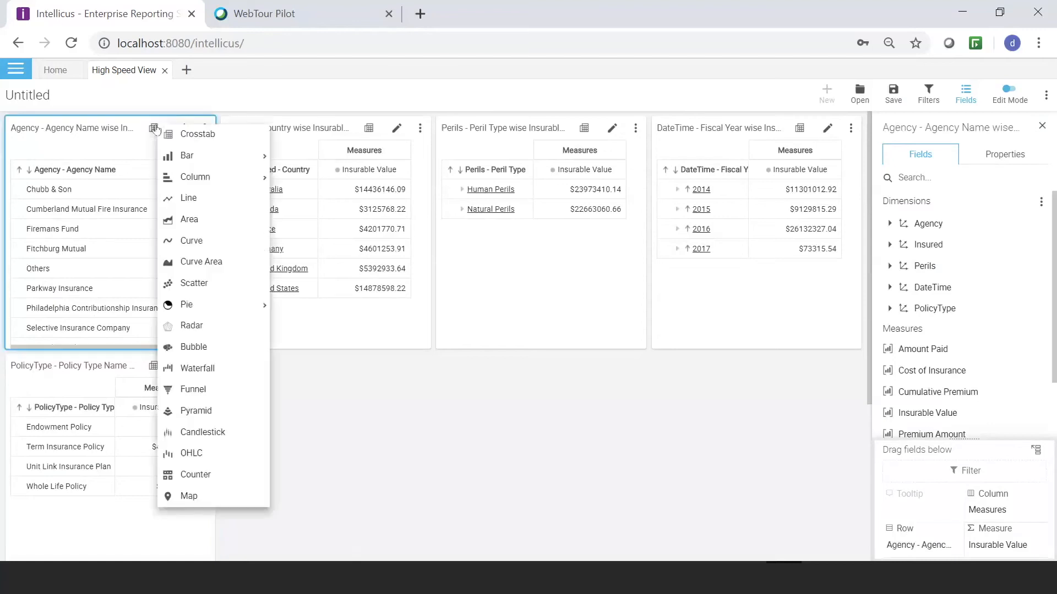
pyautogui.moveTo(184, 177)
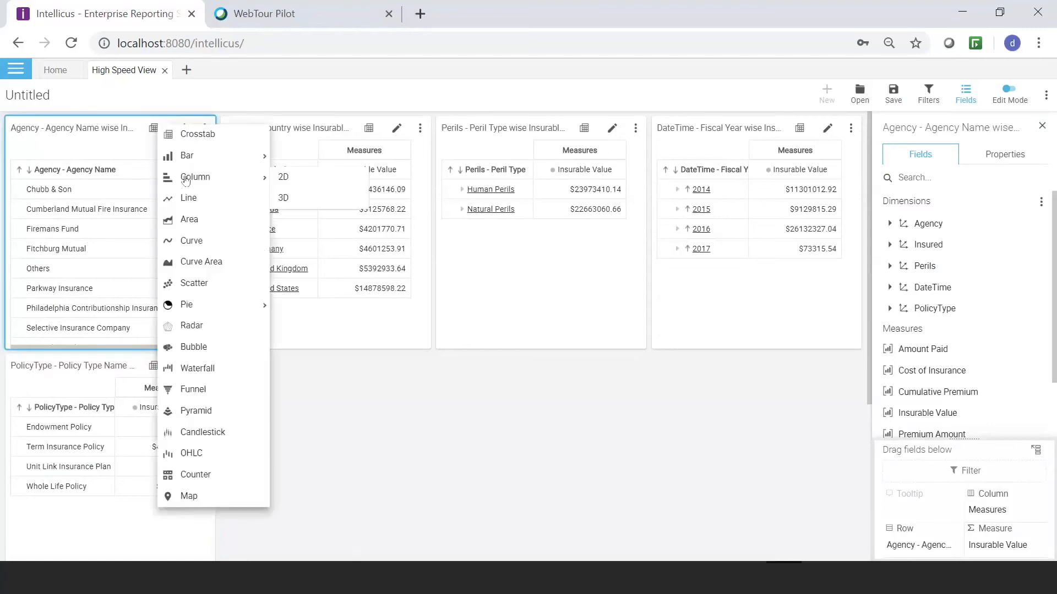
pyautogui.click(284, 178)
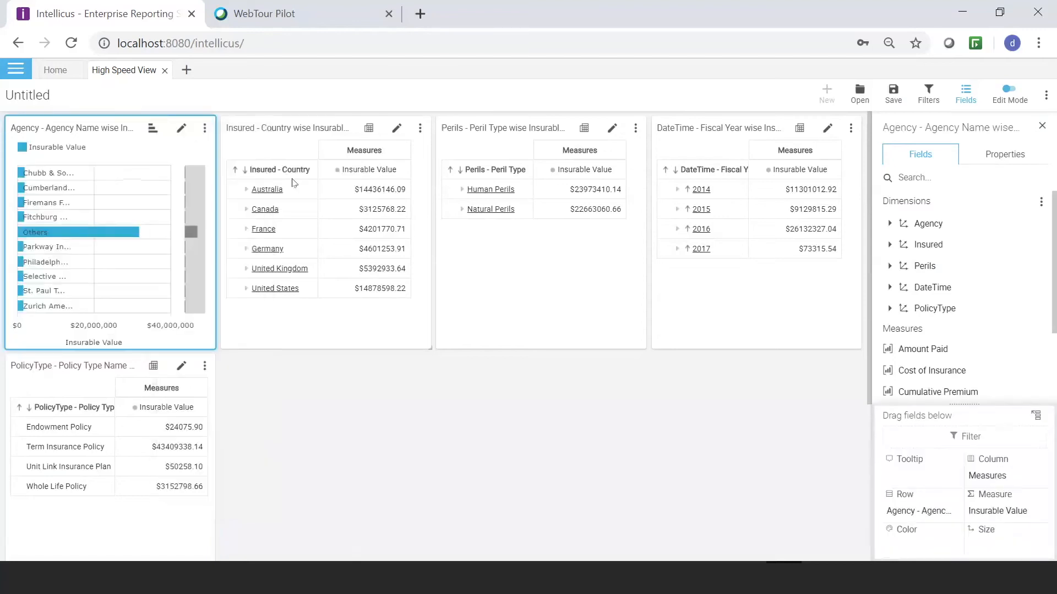
pyautogui.moveTo(284, 193); pyautogui.dragTo(359, 176)
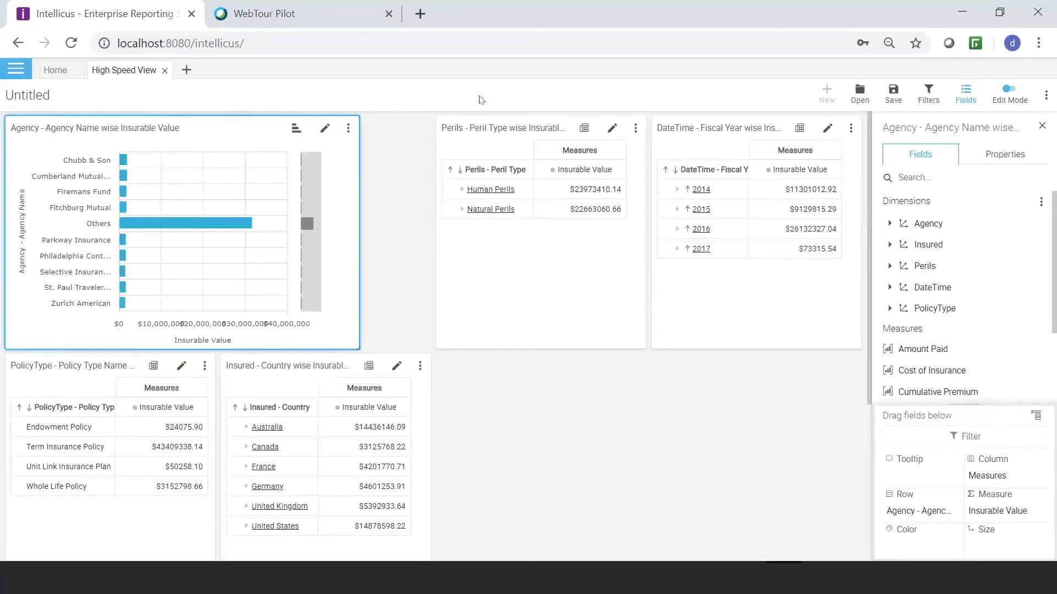
# Change the Perils view to a 2D Pie chart and move it below the DateTime view
pyautogui.click(589, 130)
pyautogui.moveTo(626, 312)
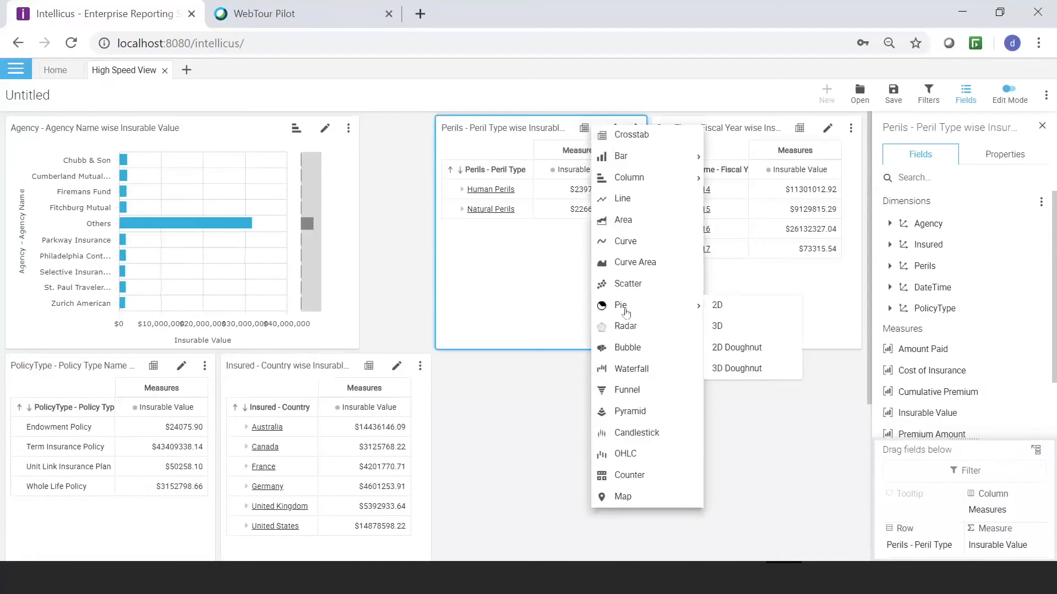
pyautogui.click(719, 308)
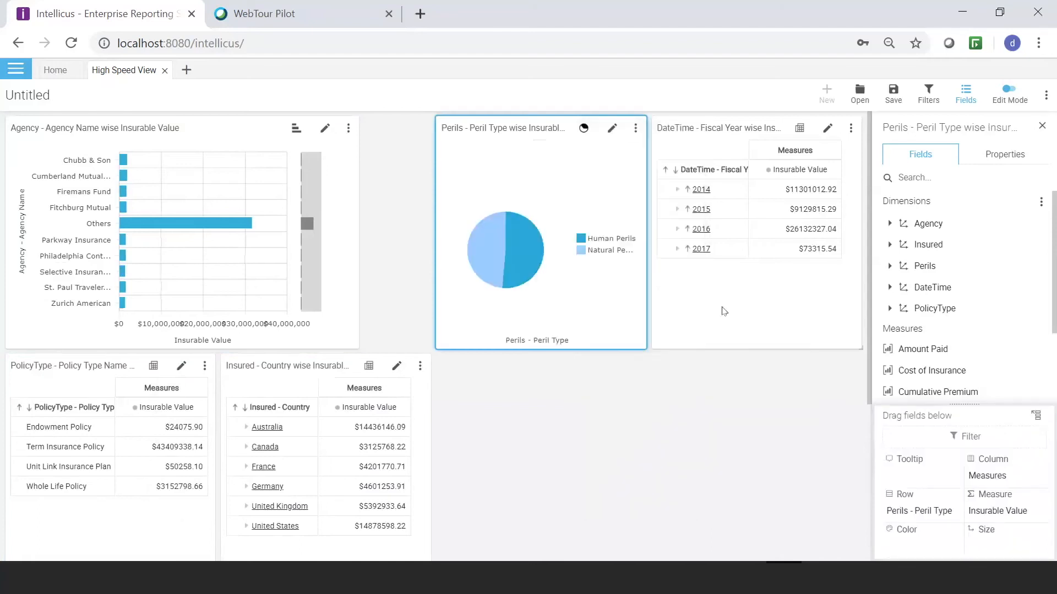
pyautogui.moveTo(502, 131); pyautogui.dragTo(676, 460)
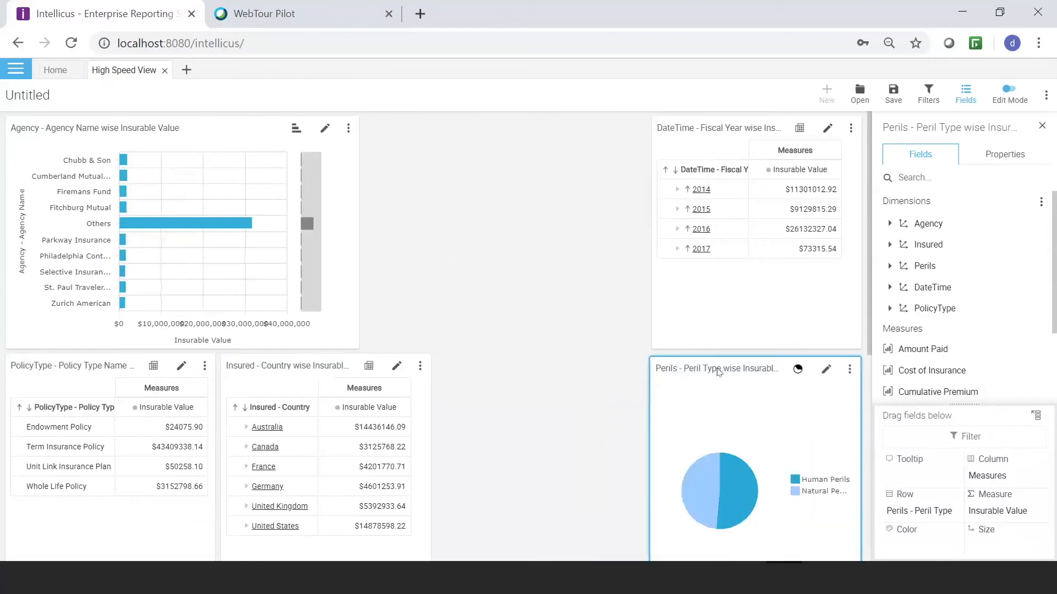
# Move the Insured country view directly beside the Agency chart and change it to a 2D Column chart
pyautogui.moveTo(342, 377); pyautogui.dragTo(425, 132)
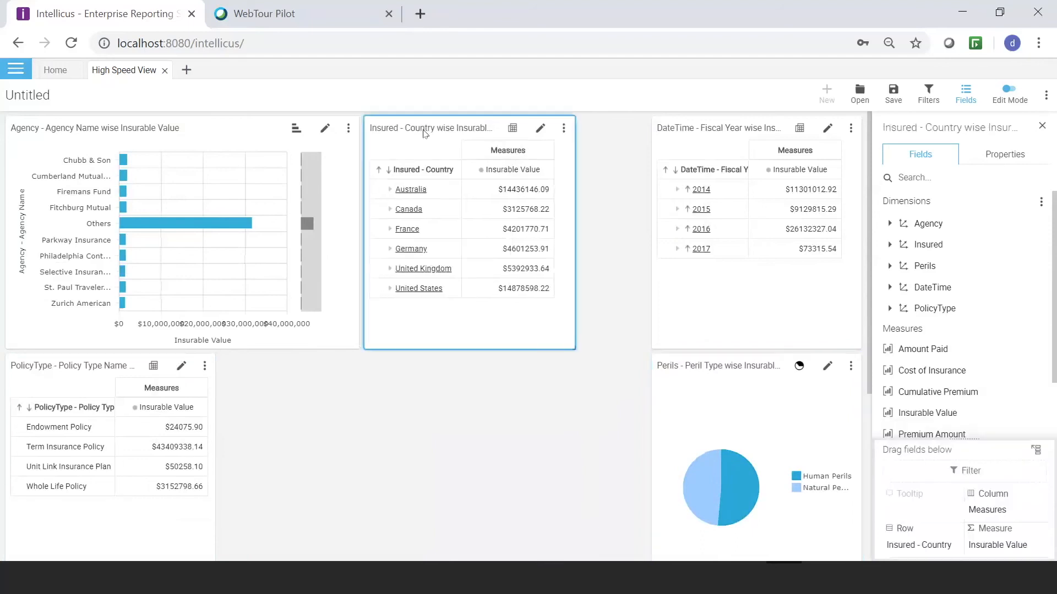
pyautogui.click(511, 129)
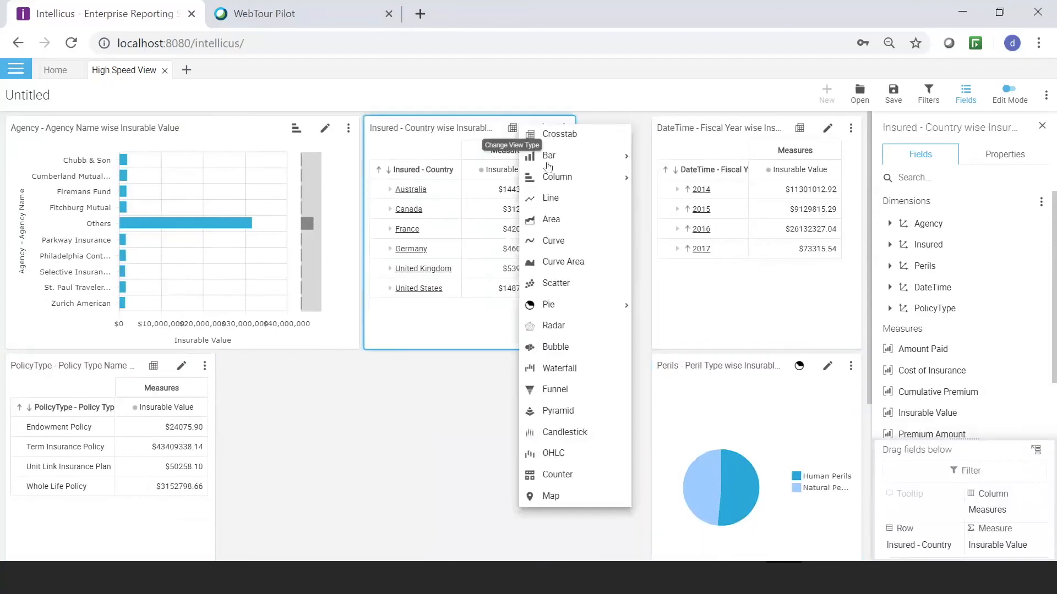
pyautogui.moveTo(553, 179)
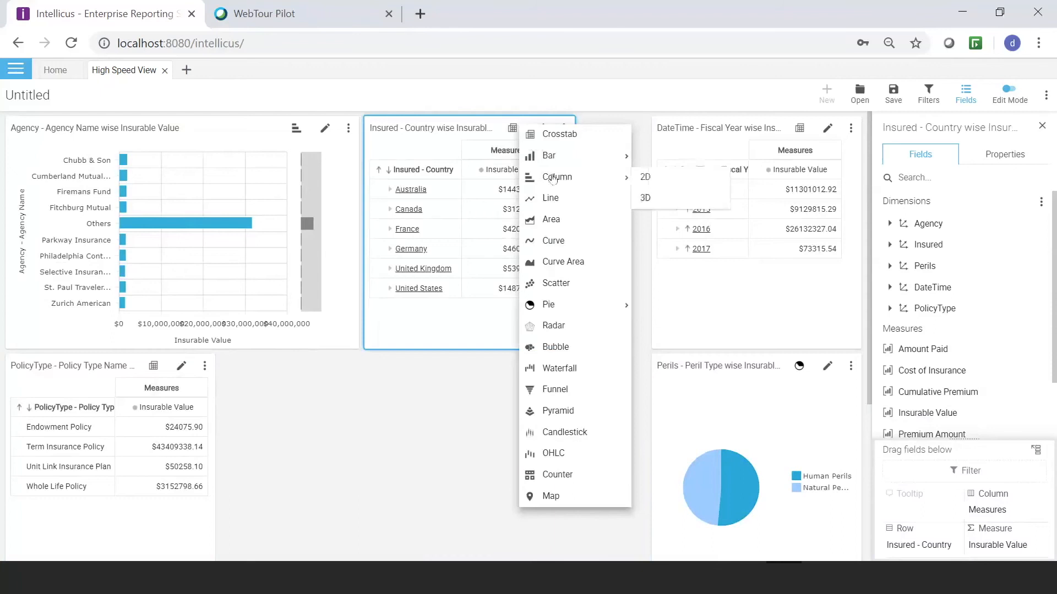
pyautogui.click(646, 177)
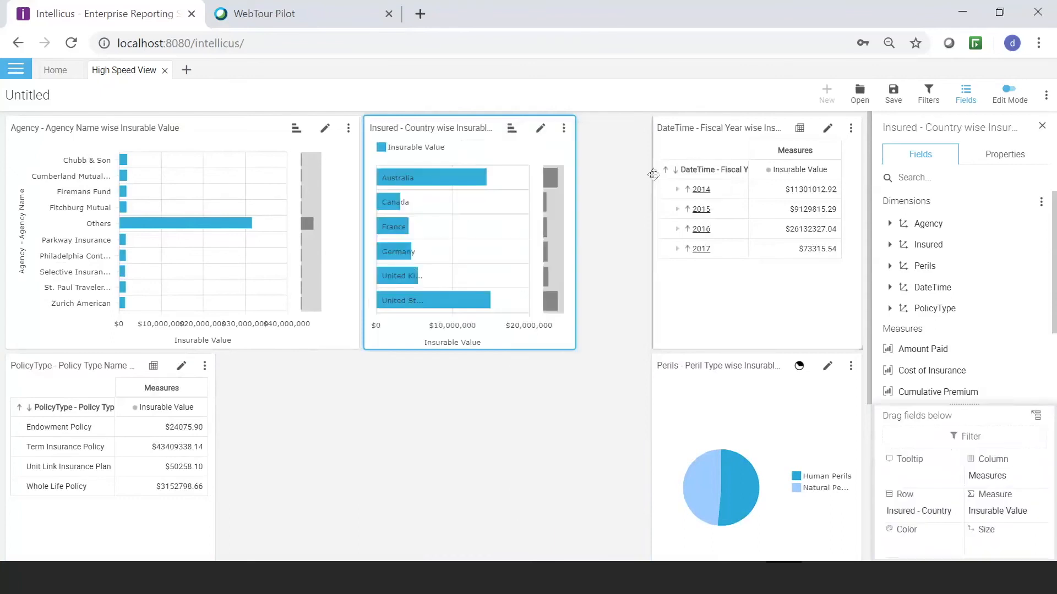
# Move the DateTime view beside the PolicyType view and widen the Insured chart to meet the Perils pie
pyautogui.moveTo(738, 119); pyautogui.dragTo(370, 404)
pyautogui.moveTo(574, 258); pyautogui.dragTo(659, 257)
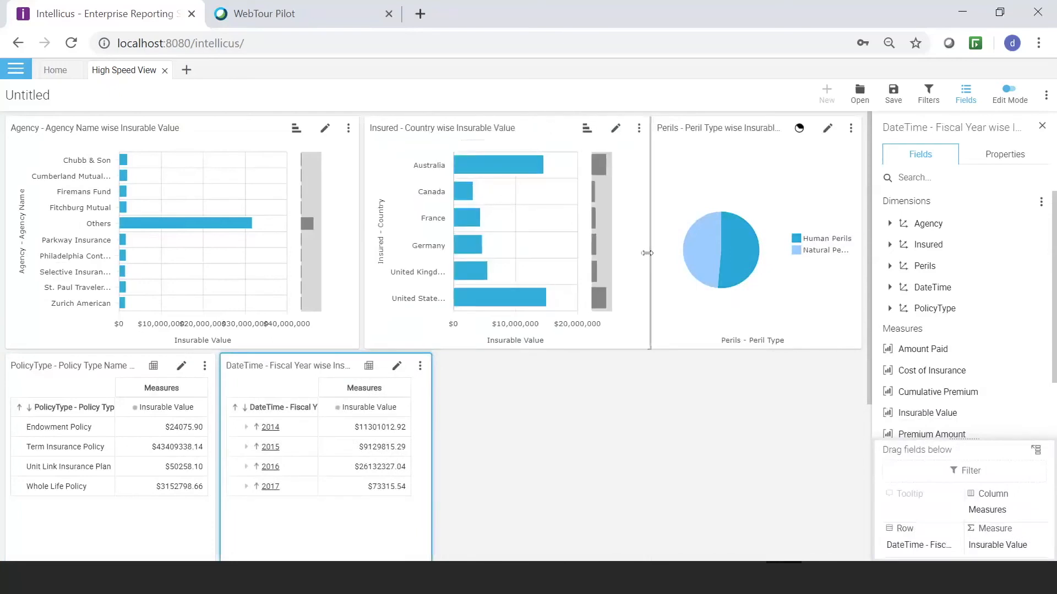
pyautogui.click(647, 252)
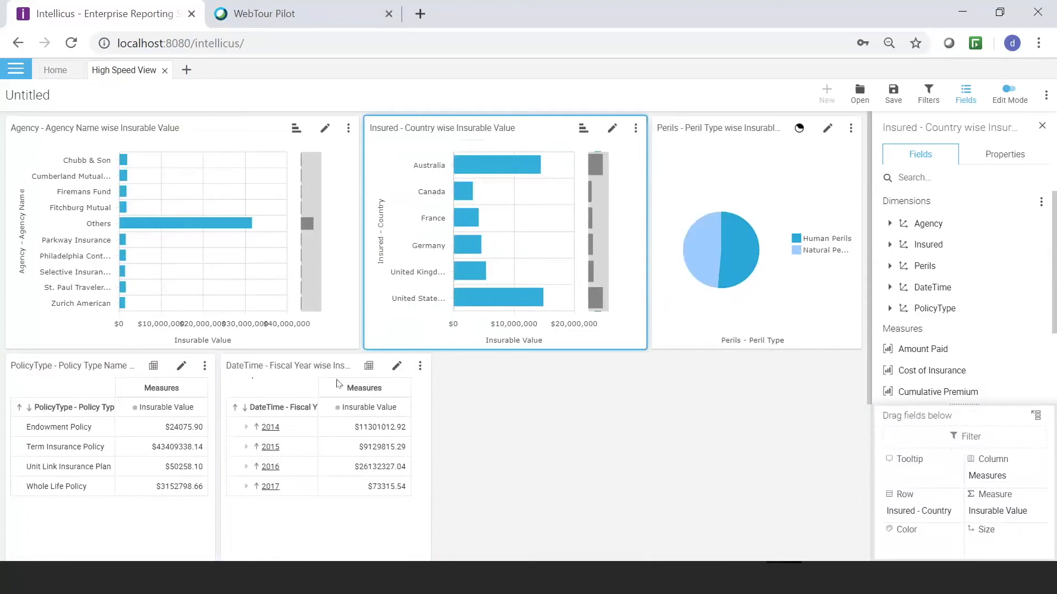
# Change the DateTime view to a Line chart, widen it, and shift it away from the PolicyType view to leave a gap
pyautogui.click(369, 366)
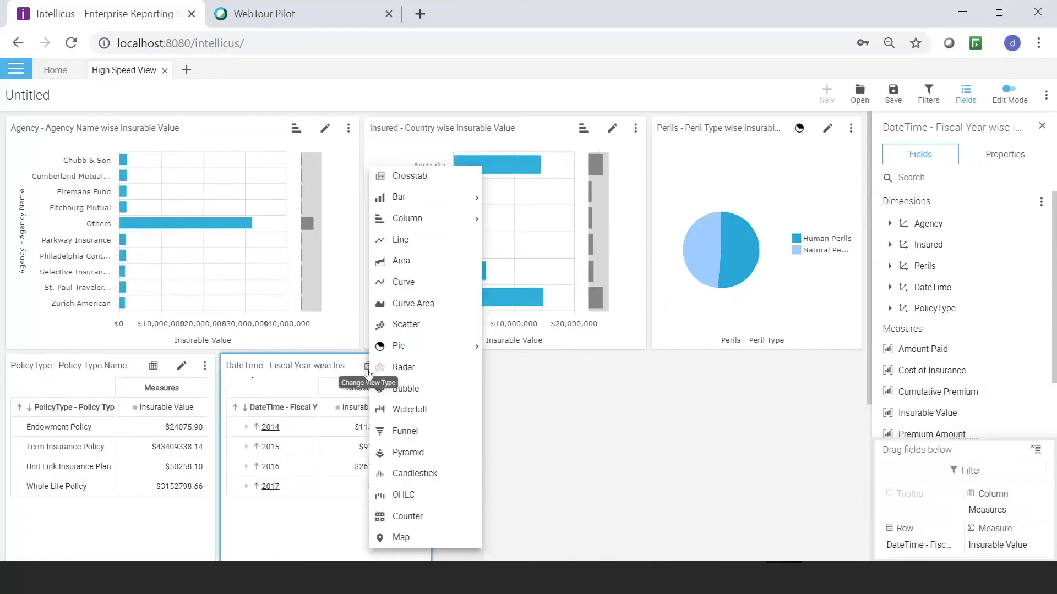
pyautogui.click(384, 242)
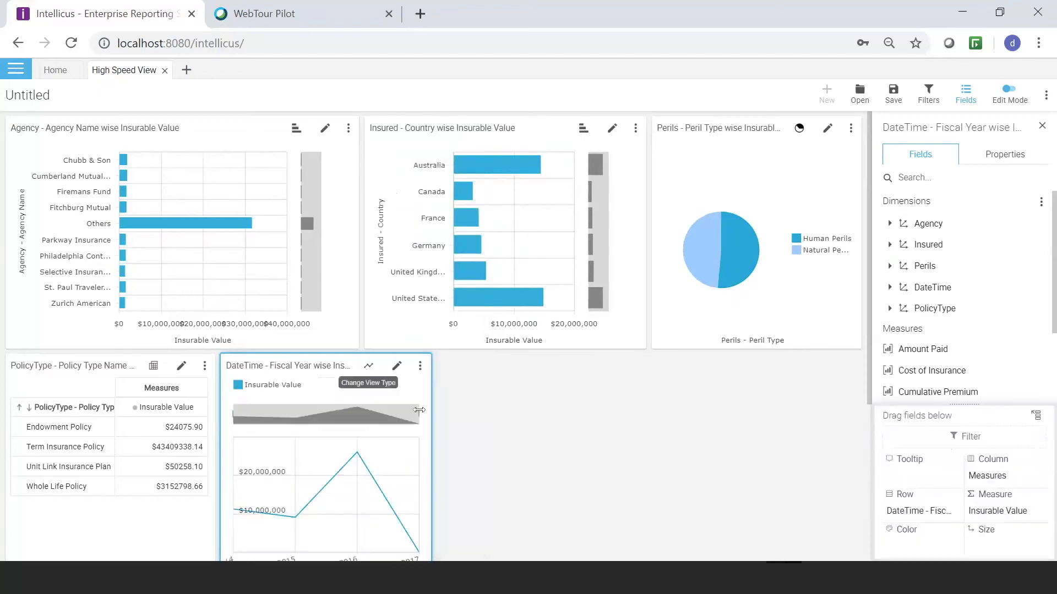
pyautogui.moveTo(432, 410); pyautogui.dragTo(646, 413)
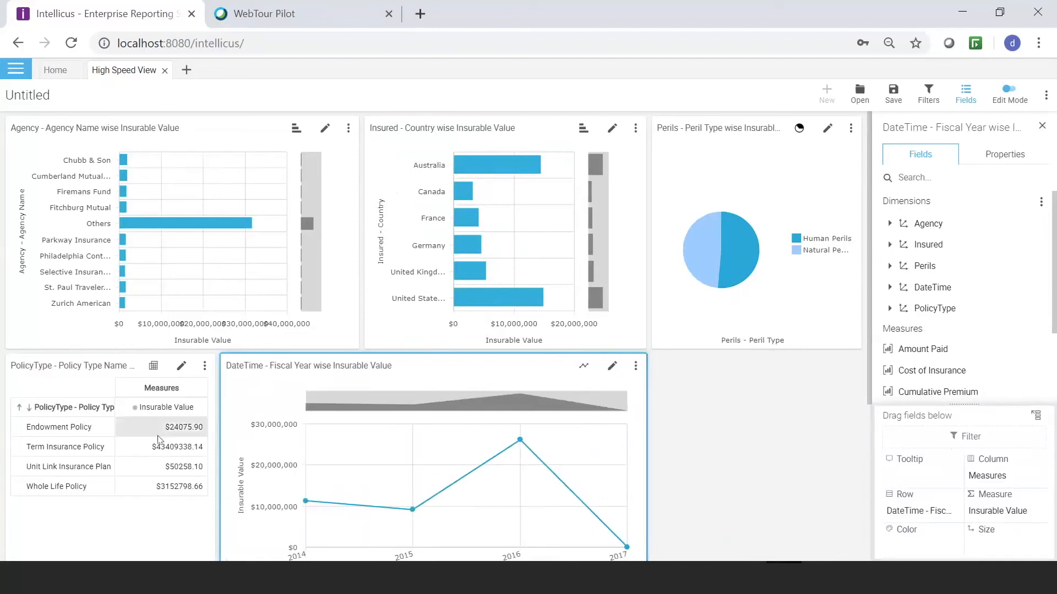
pyautogui.moveTo(323, 365); pyautogui.dragTo(512, 369)
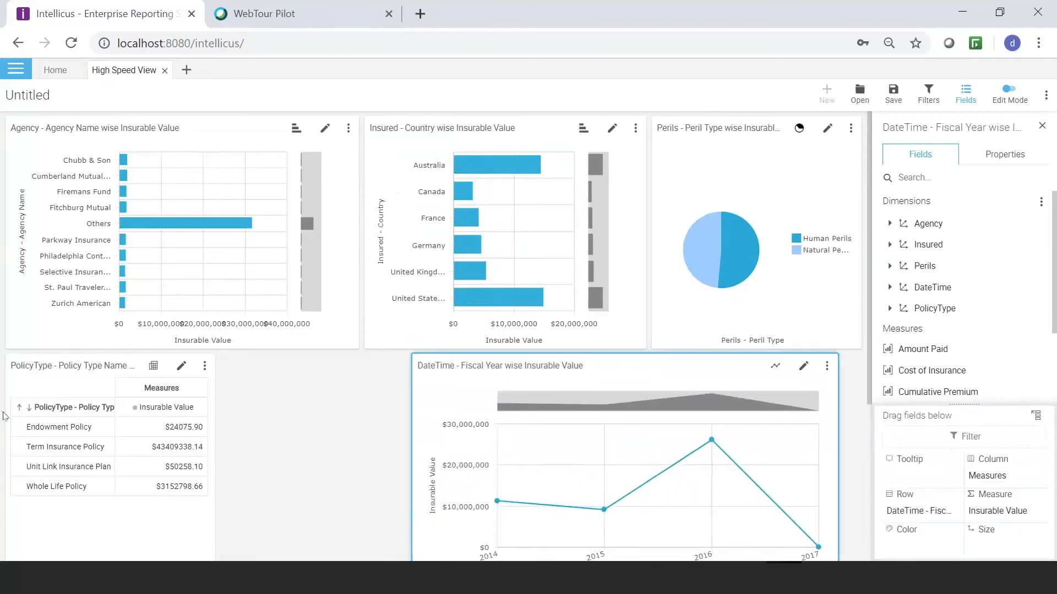
# Change the PolicyType view to a 2D Bar chart, then widen it and the DateTime chart to fill their row
pyautogui.click(151, 369)
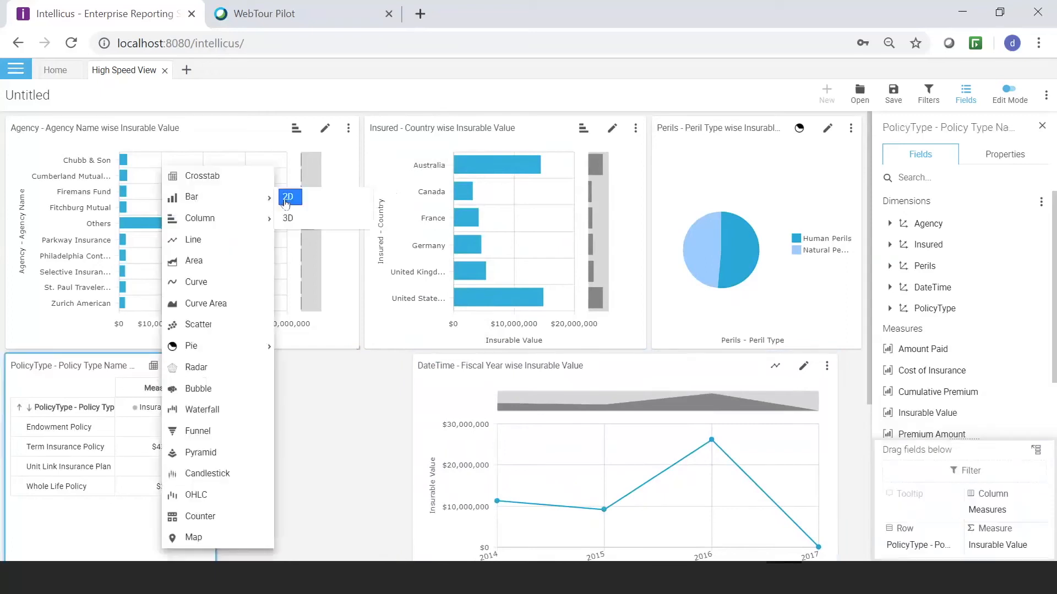
pyautogui.click(287, 198)
pyautogui.moveTo(216, 482); pyautogui.dragTo(406, 448)
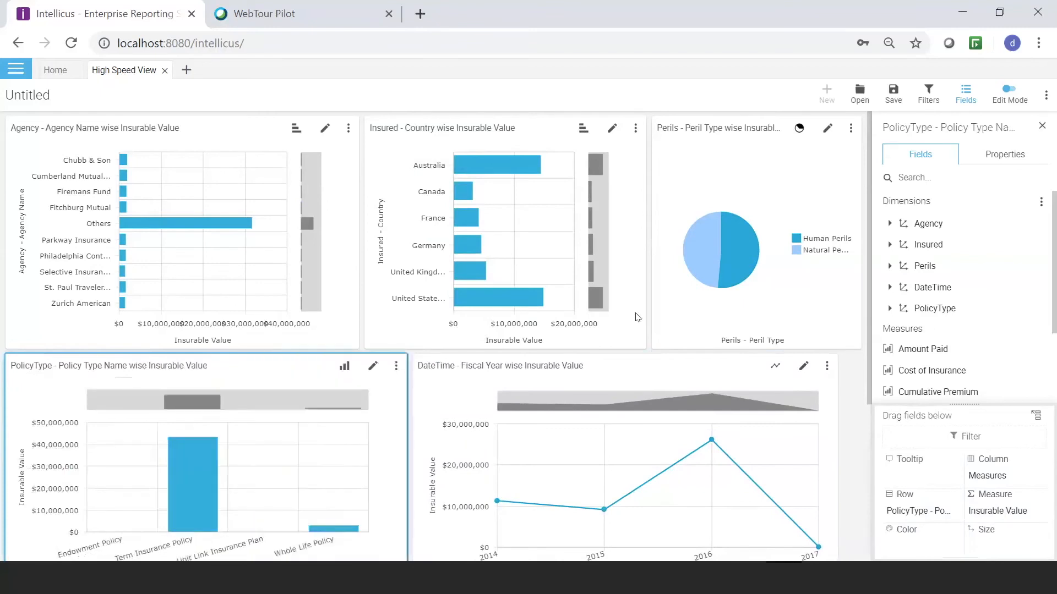
pyautogui.moveTo(837, 444); pyautogui.dragTo(843, 447)
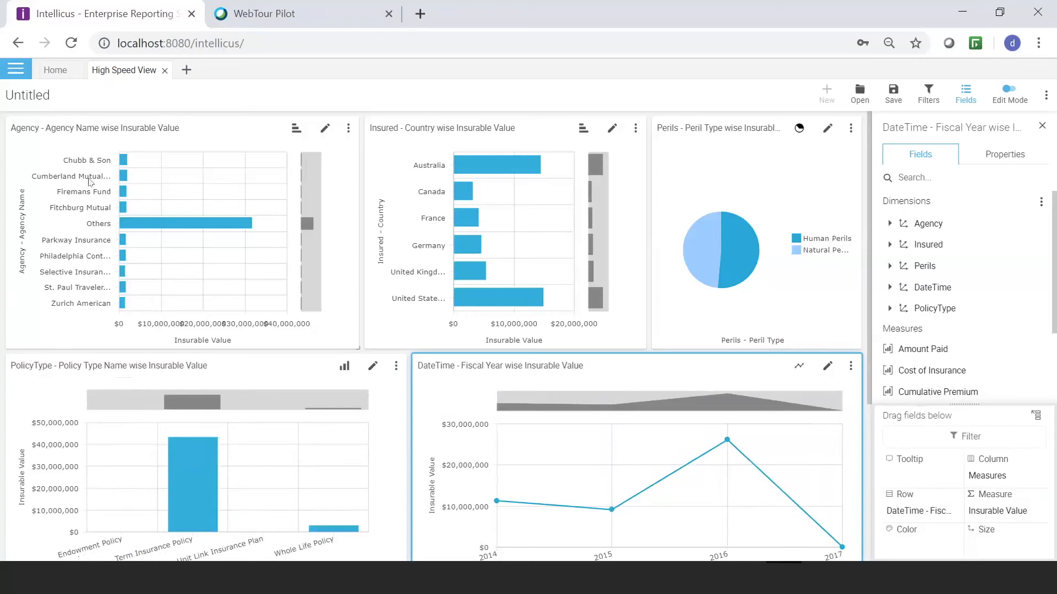
# Filter the views by the Firemans Fund agency and the country Canada from their chart bars
pyautogui.moveTo(122, 224)
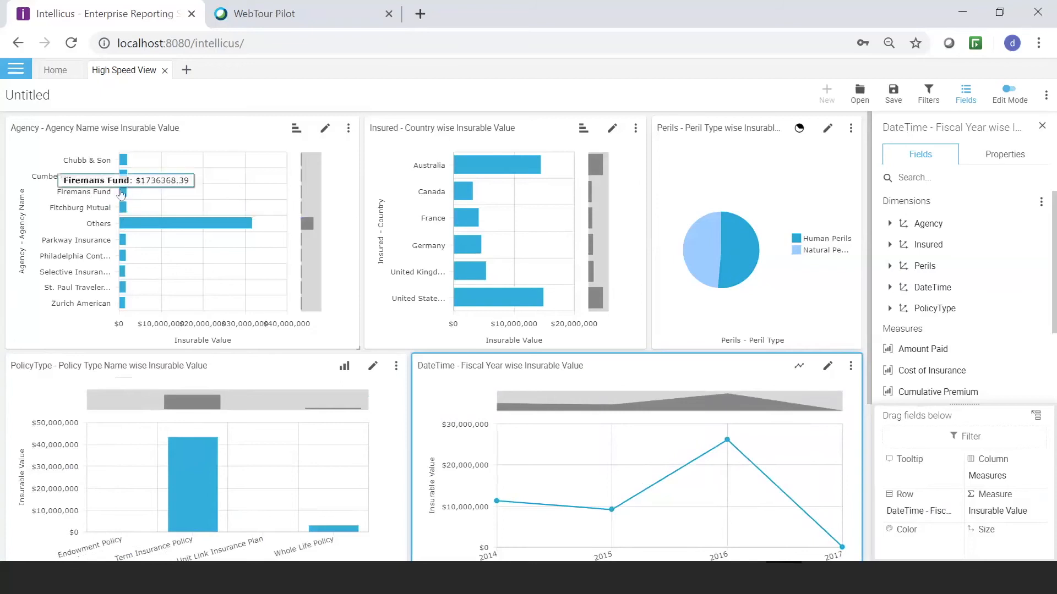
pyautogui.click(121, 192)
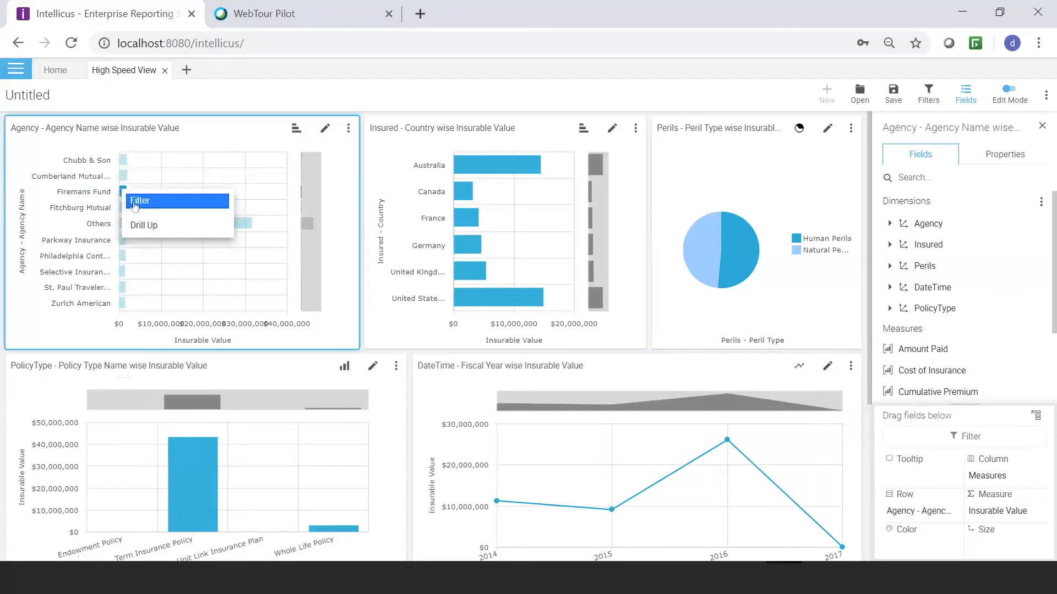
pyautogui.click(135, 205)
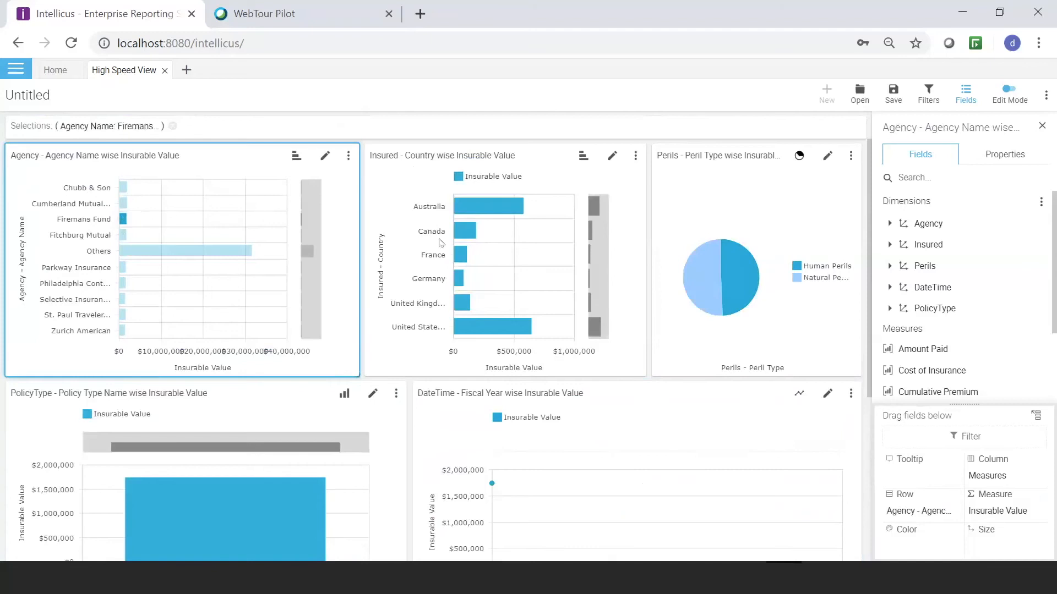
pyautogui.click(461, 233)
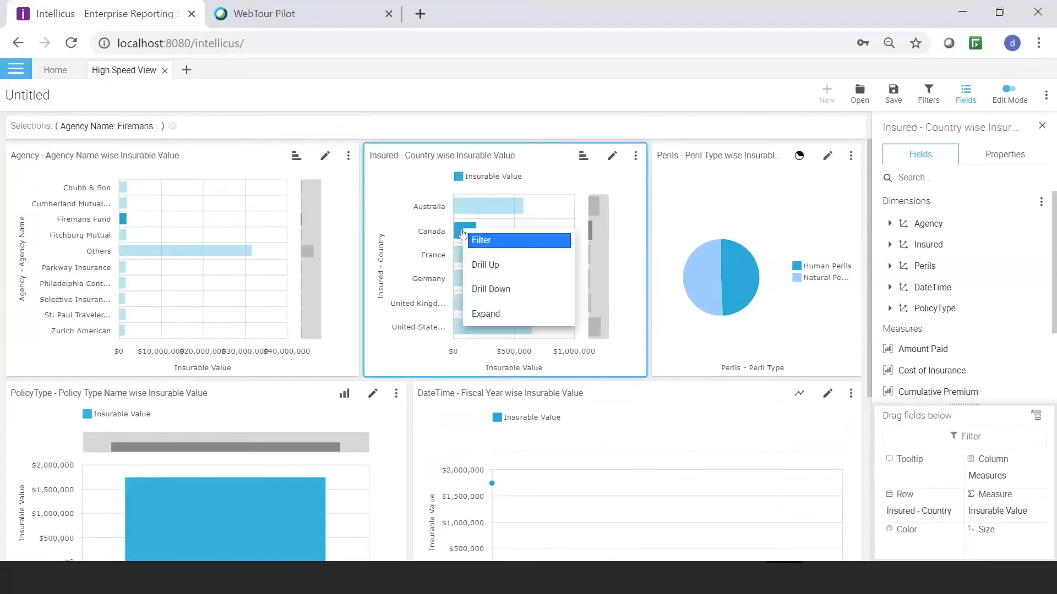
pyautogui.click(480, 242)
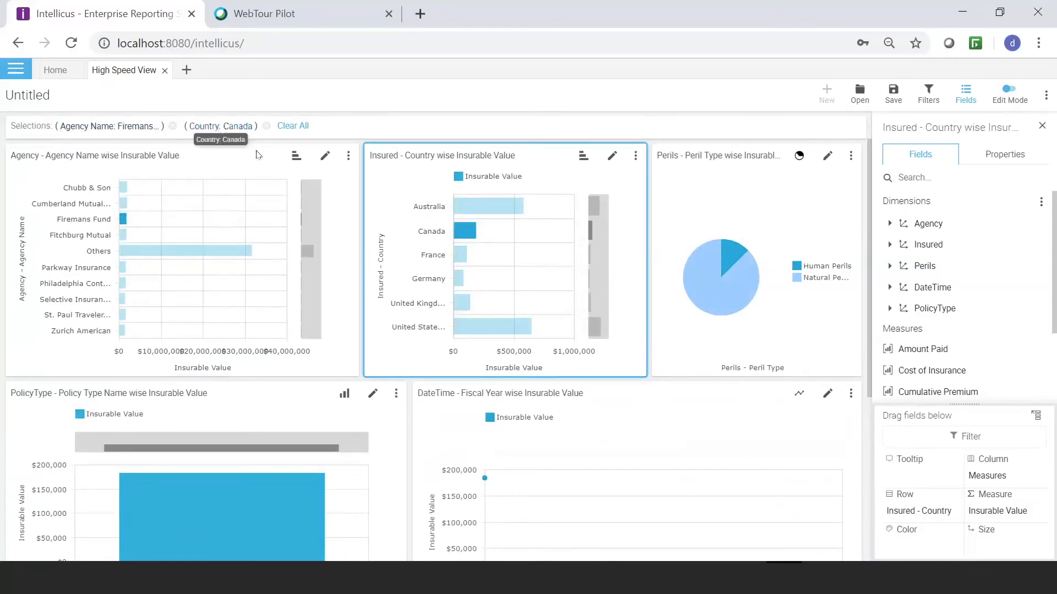
# Drill down on 2014 in the DateTime line chart to its fiscal quarters and review the filtered charts
pyautogui.scroll(-1, 574, 477)
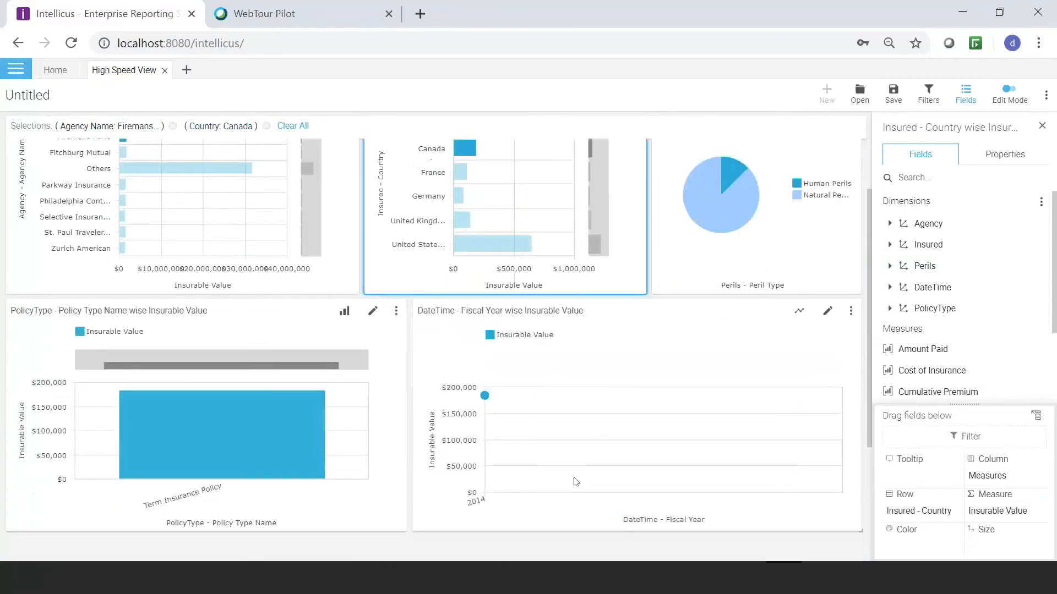
pyautogui.moveTo(484, 398)
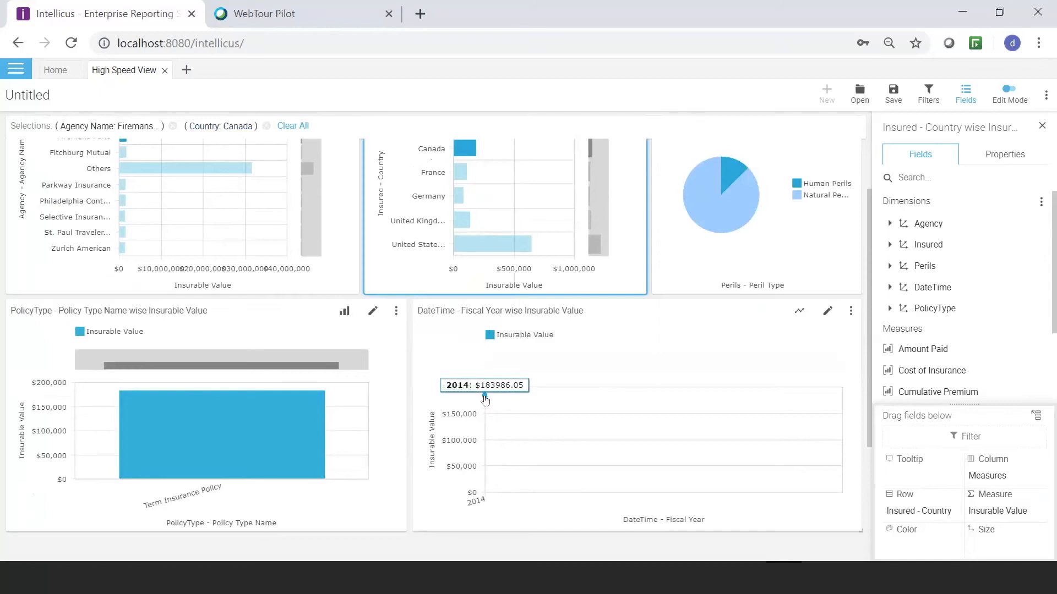
pyautogui.click(484, 399)
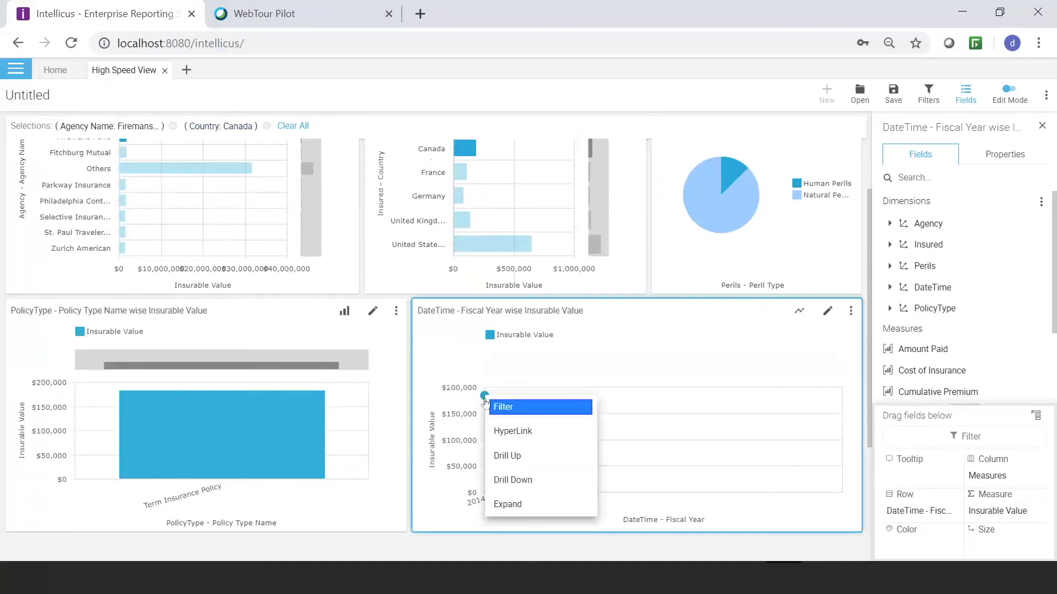
pyautogui.click(522, 486)
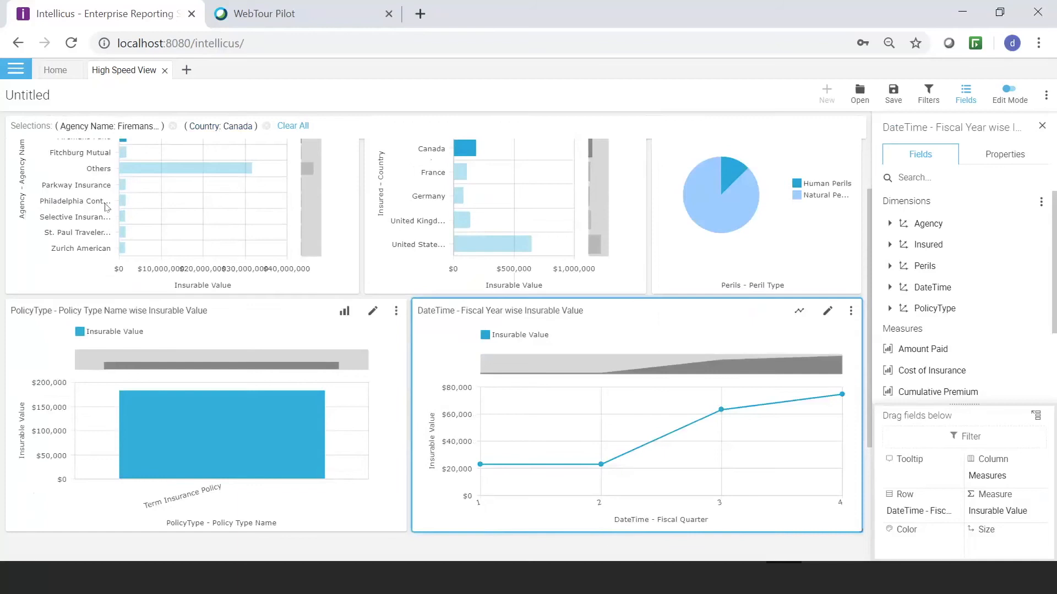
pyautogui.scroll(2, 160, 303)
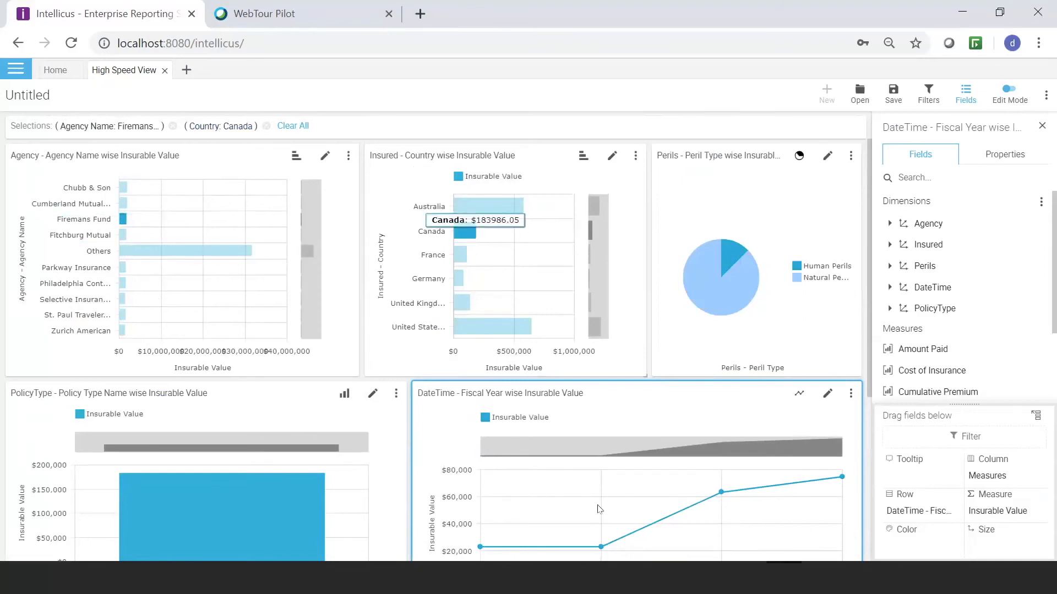
pyautogui.scroll(-2, 799, 498)
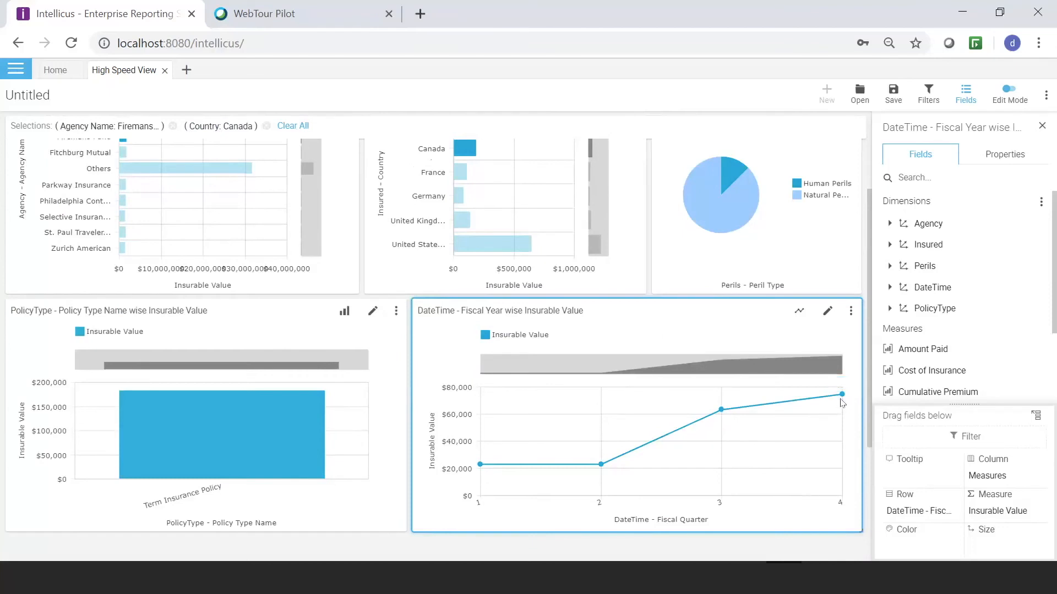
# Clear the Canada selection and set the Firemans Fund selection in the Agency view as a filter
pyautogui.scroll(2, 186, 253)
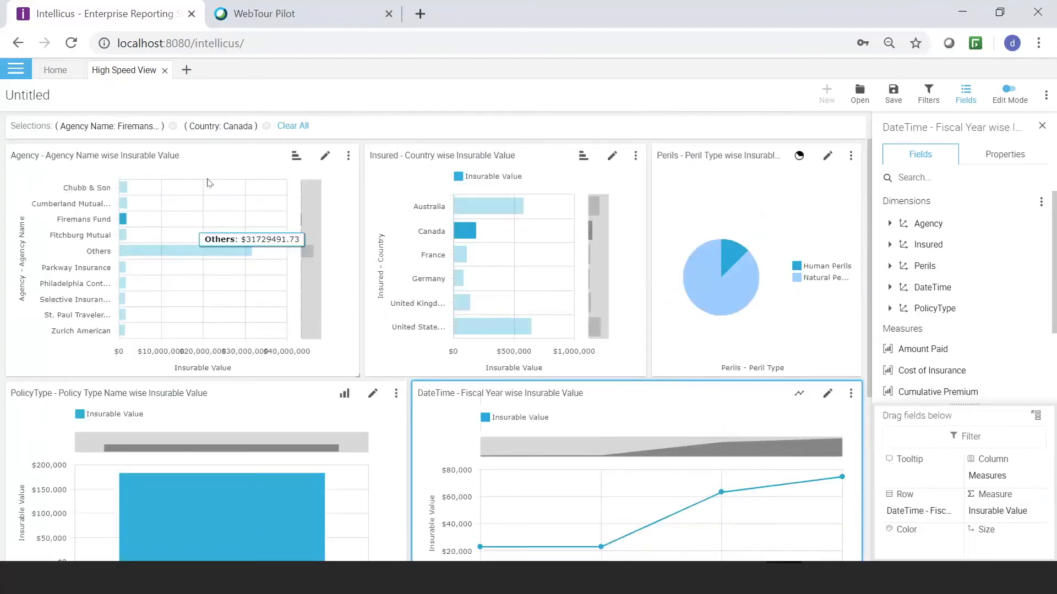
pyautogui.click(266, 126)
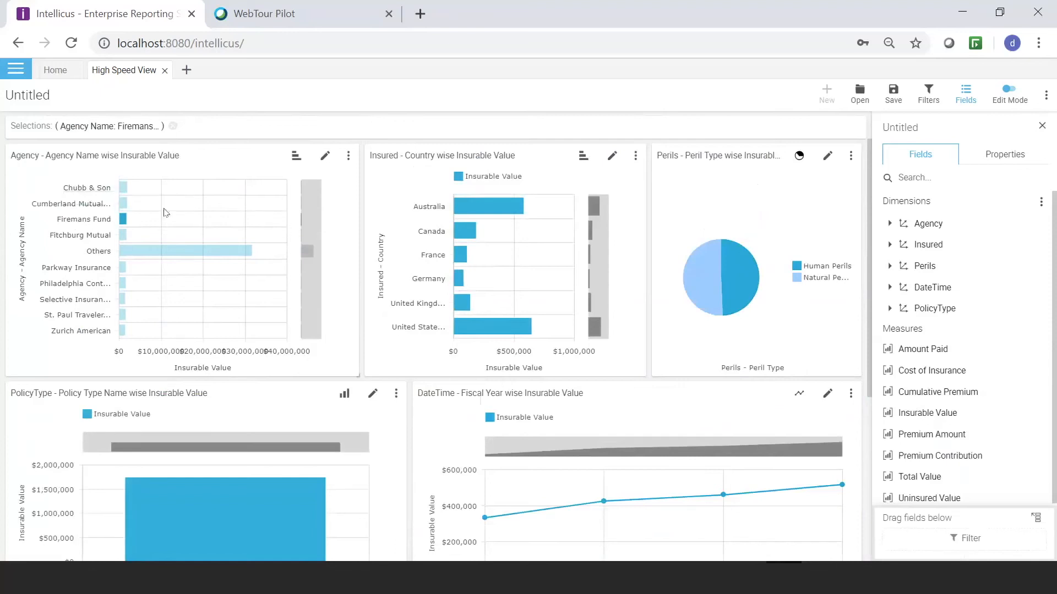
pyautogui.click(348, 156)
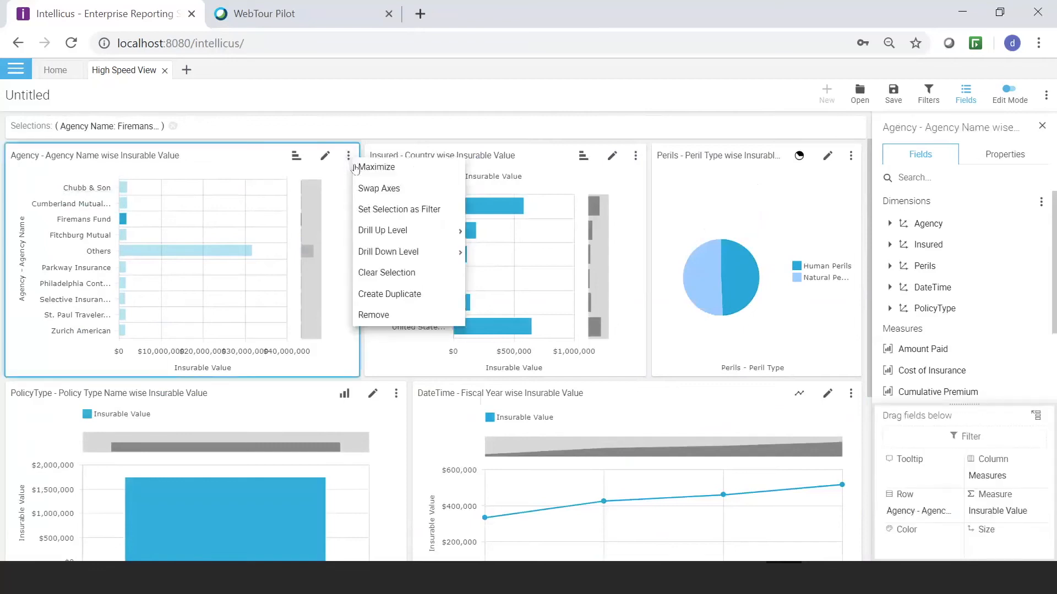
pyautogui.click(405, 214)
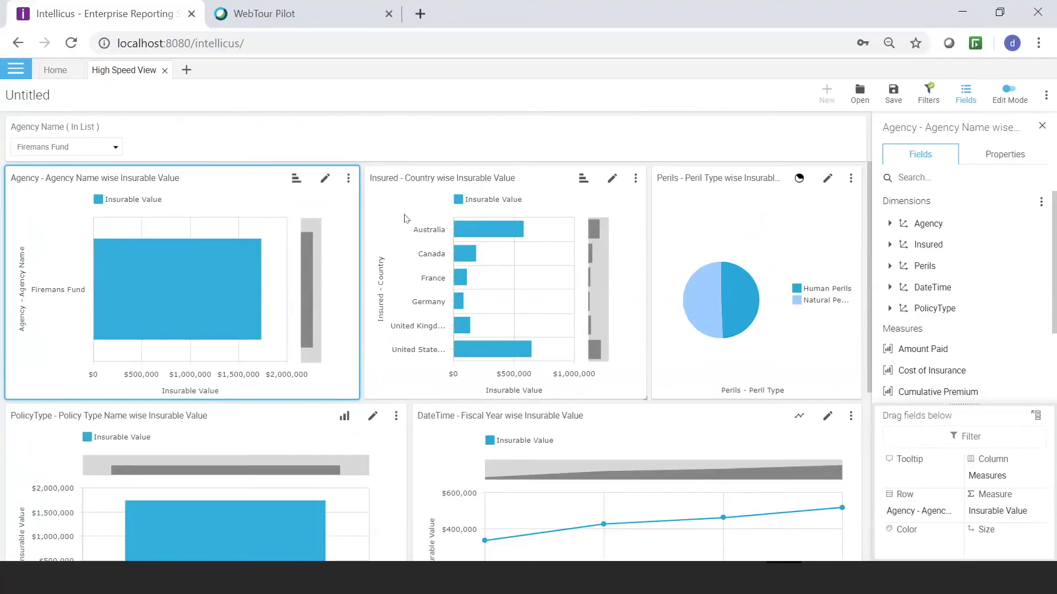
# Add Parkway Insurance and Cumberland Mutual Fire Insurance to the Agency Name filter, and remove the filter after checking the charts
pyautogui.click(115, 153)
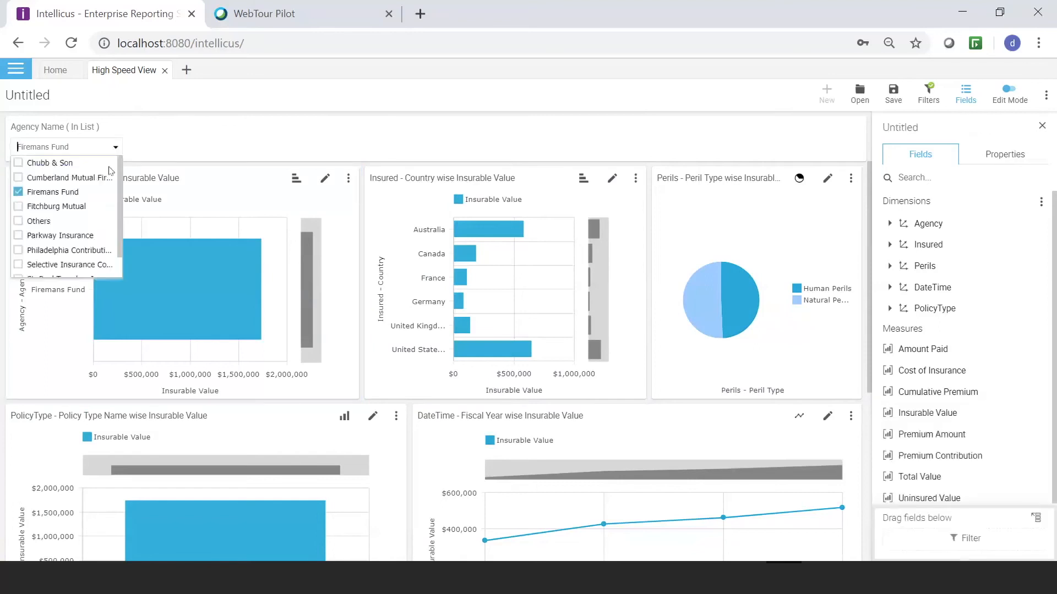
pyautogui.click(18, 236)
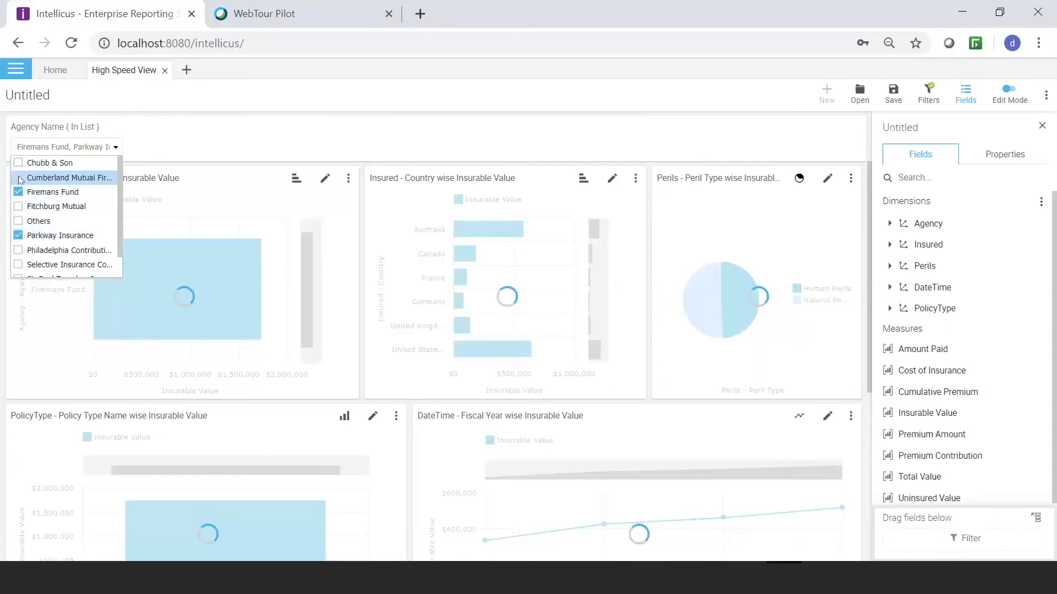
pyautogui.click(19, 177)
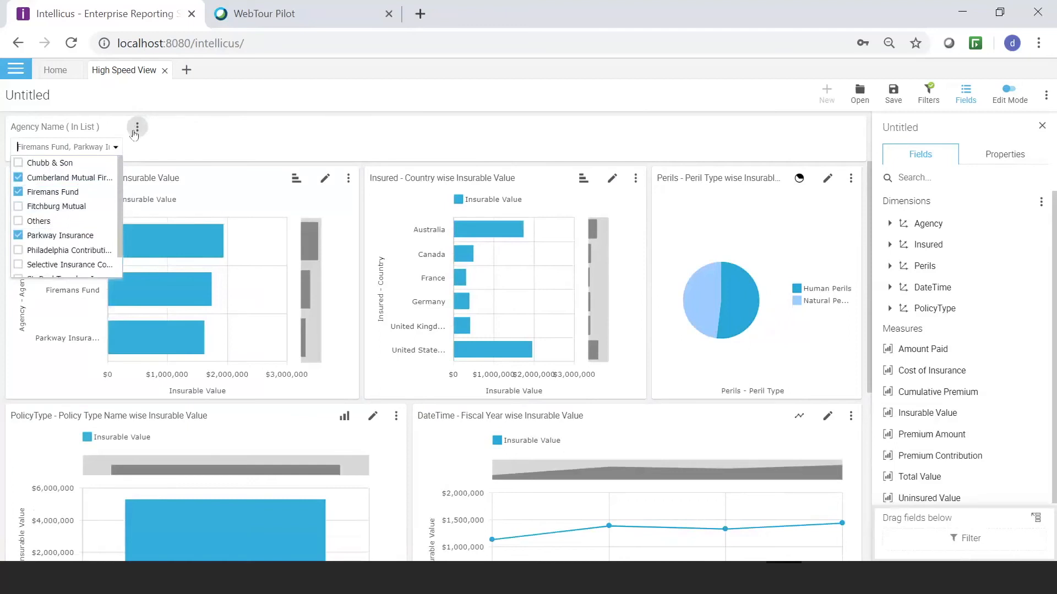
pyautogui.click(136, 129)
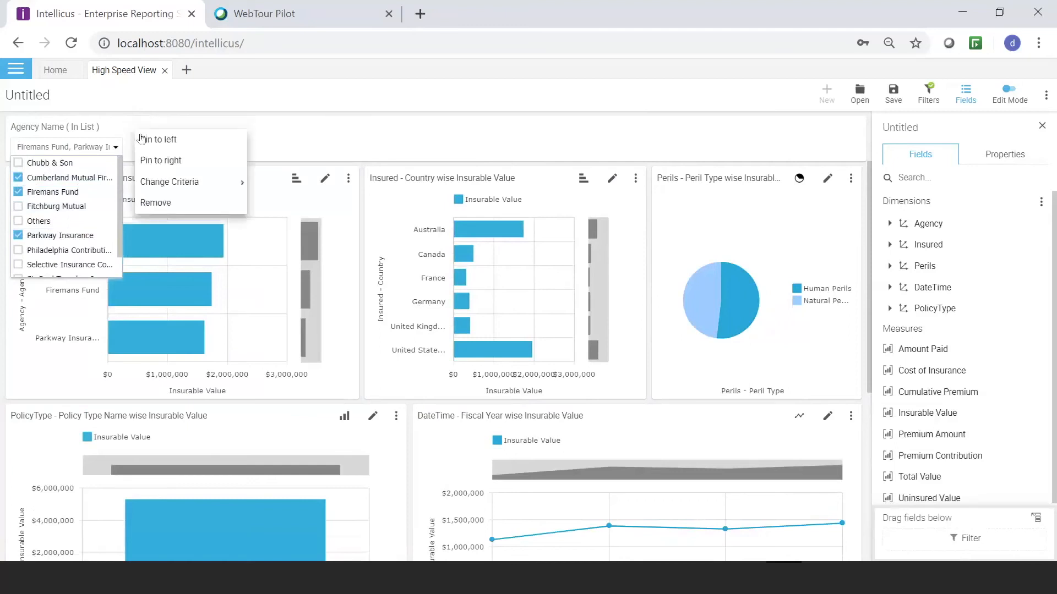
pyautogui.click(155, 204)
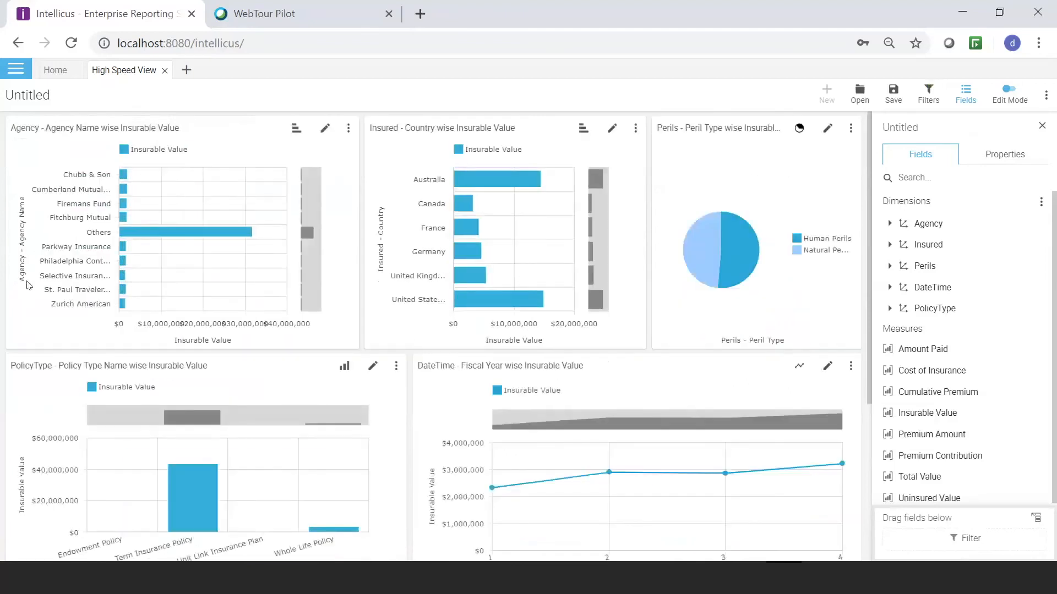
# Drill the DateTime line chart back up from fiscal quarters to the Fiscal Year level
pyautogui.scroll(-3, 658, 468)
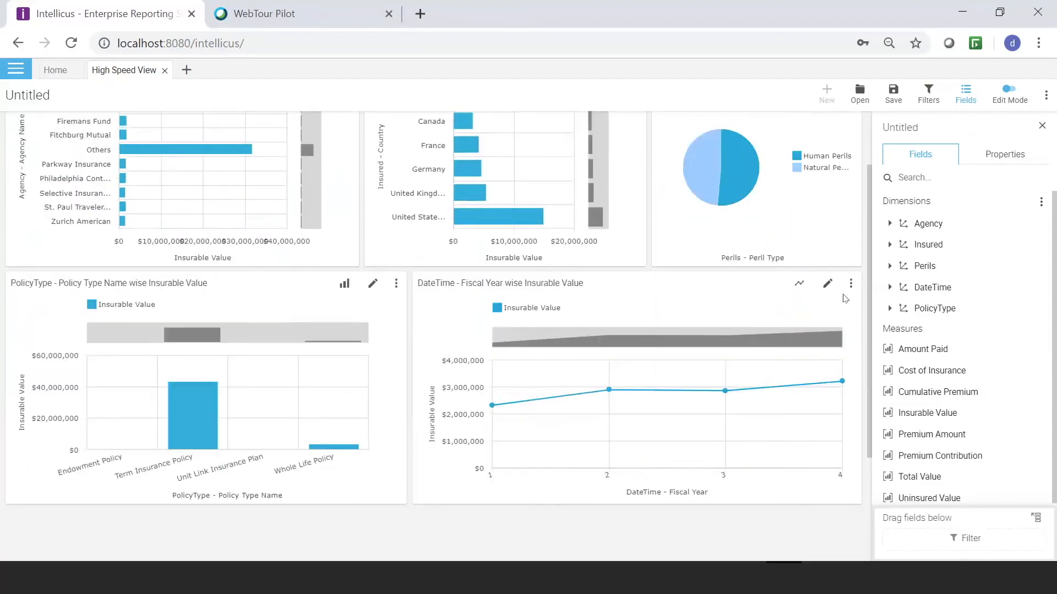
pyautogui.click(850, 284)
pyautogui.moveTo(892, 337)
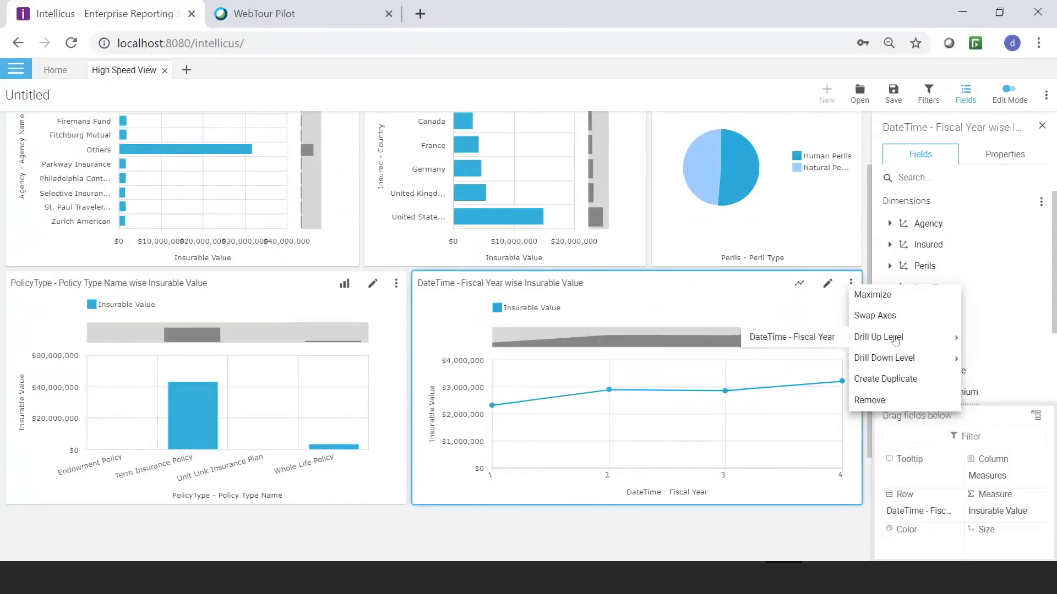
pyautogui.click(822, 346)
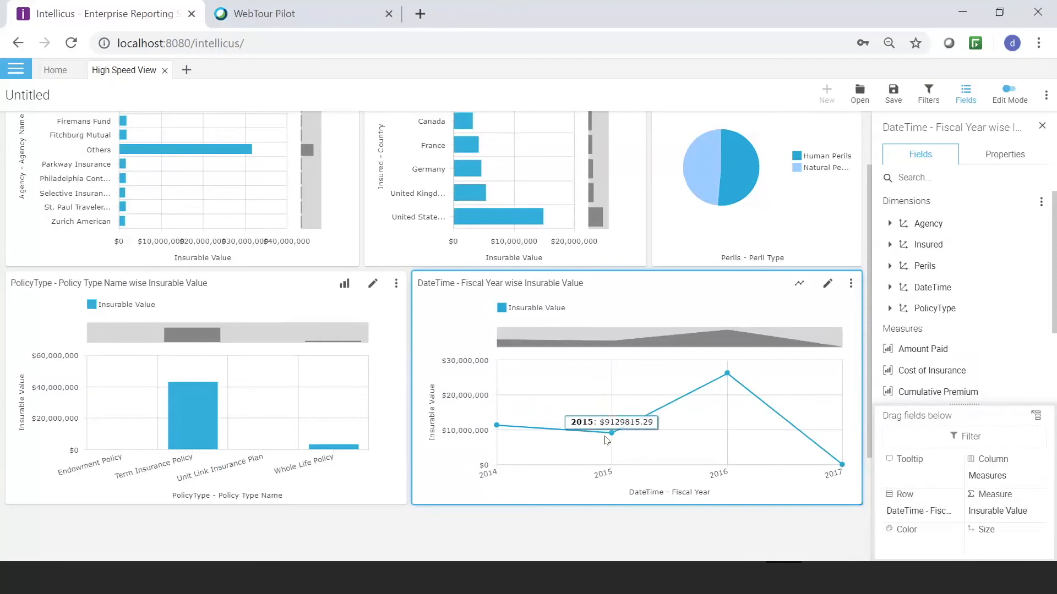
# Change the Insured Country view's type to Map
pyautogui.scroll(2, 559, 385)
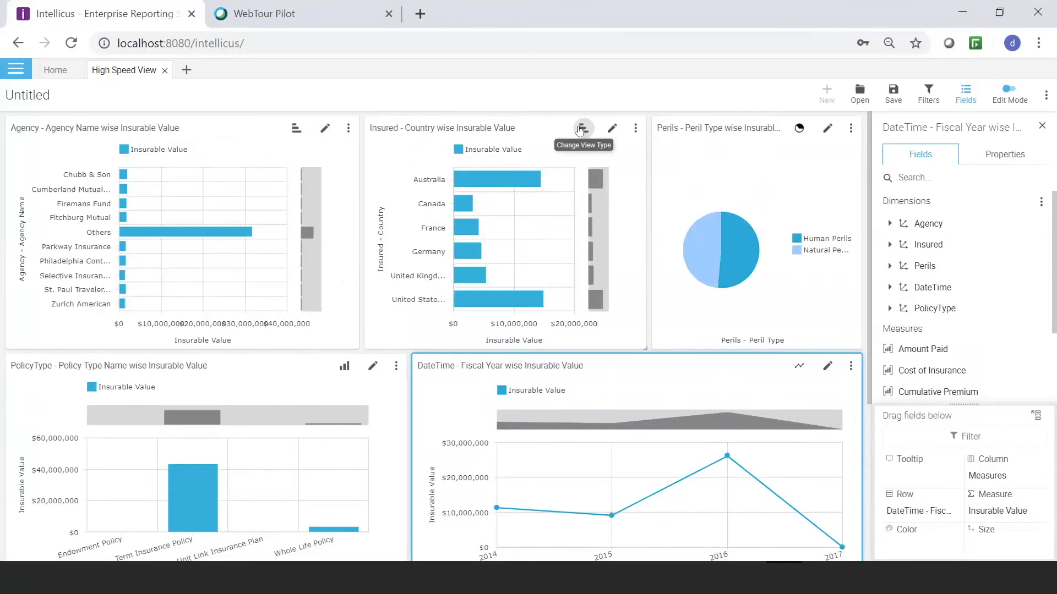
pyautogui.click(581, 128)
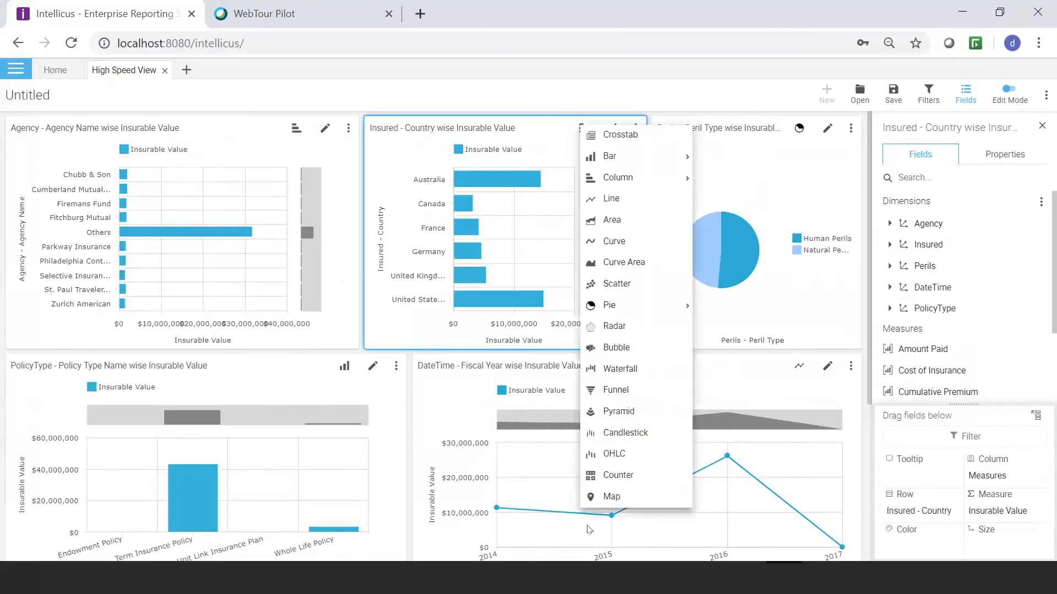
pyautogui.click(603, 496)
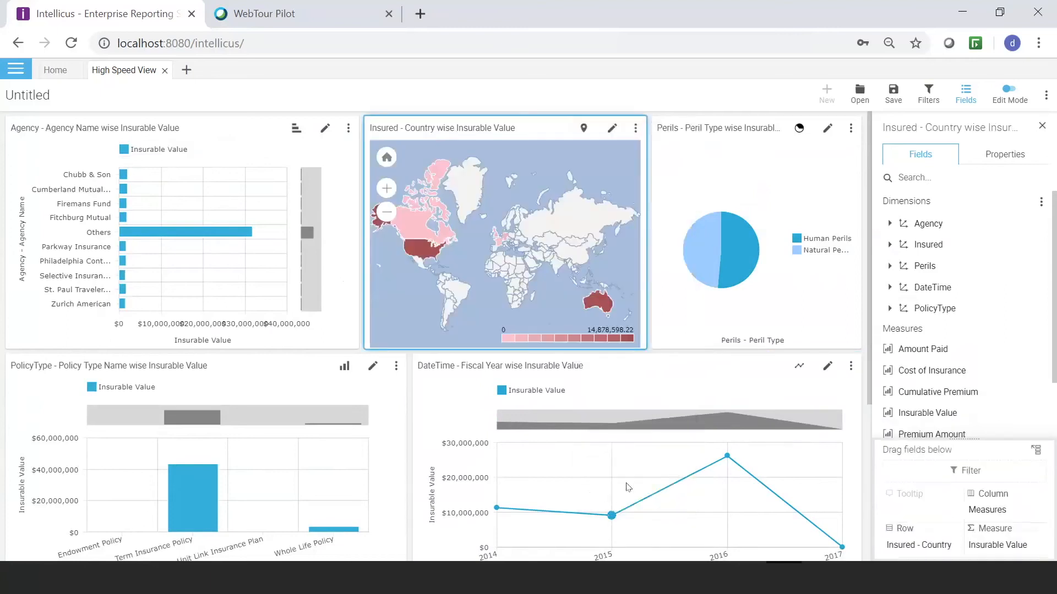
# Maximize the Agency Name view to inspect its bars, and restore it to its original size
pyautogui.doubleClick(205, 133)
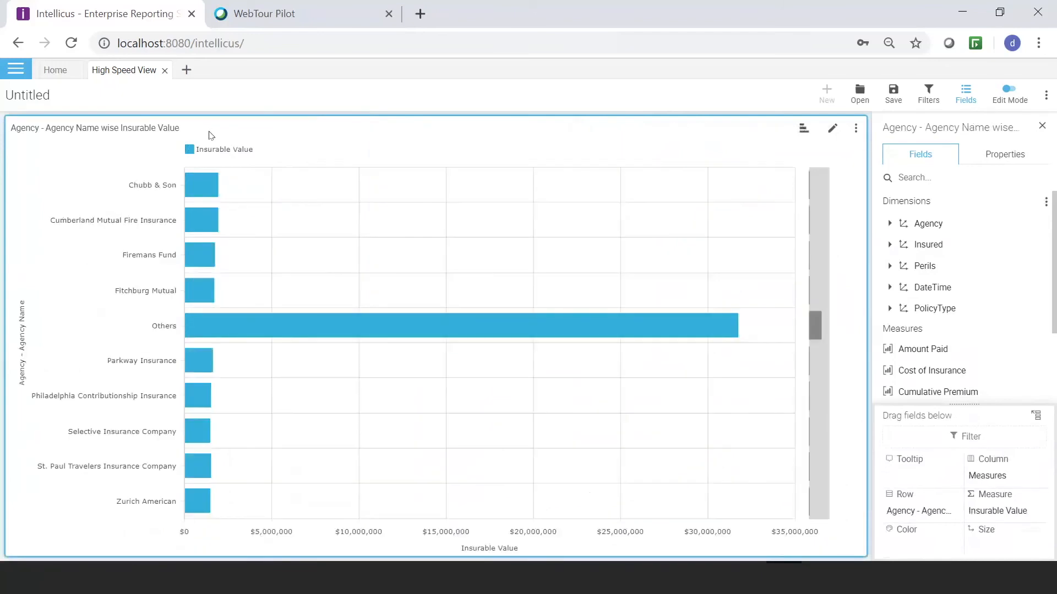
pyautogui.doubleClick(209, 135)
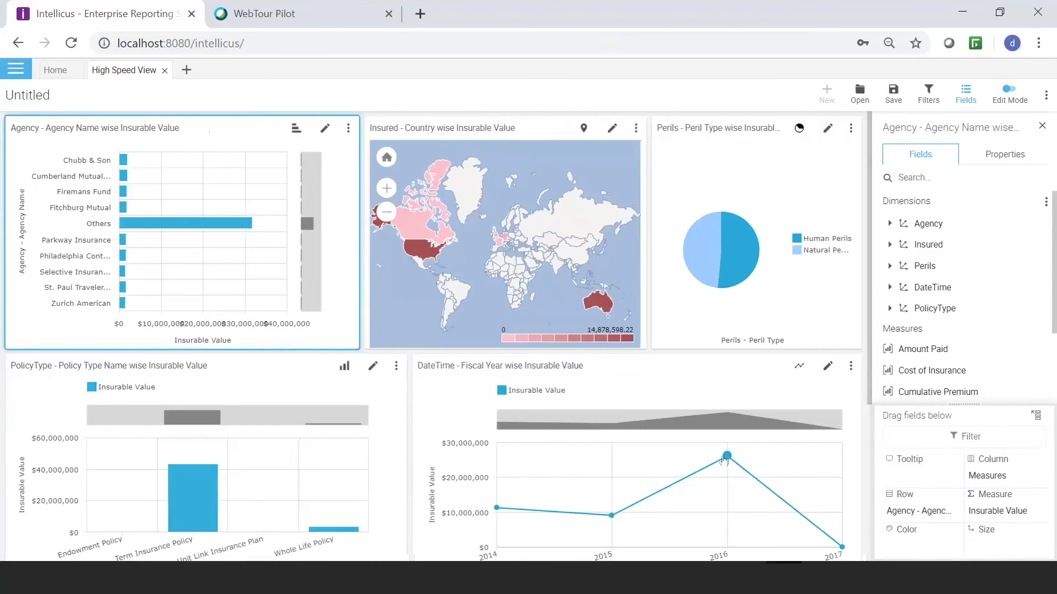
# Follow the 2016 point's hyperlink to the linked report, expand 2016 and the Philadelphia Contributionship agency to examine the policy rows, and close the report
pyautogui.moveTo(730, 463)
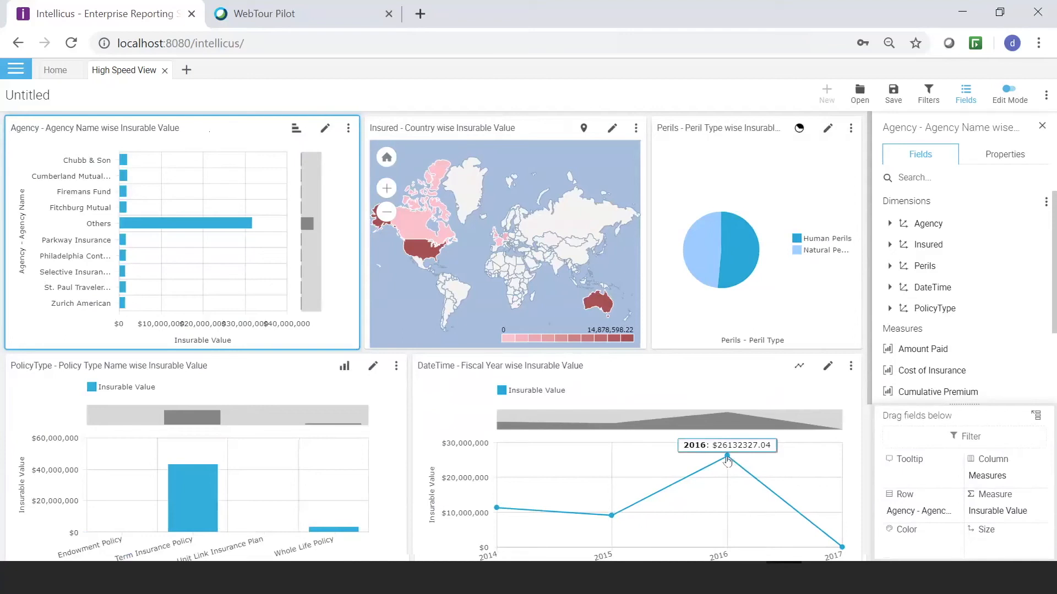
pyautogui.click(727, 460)
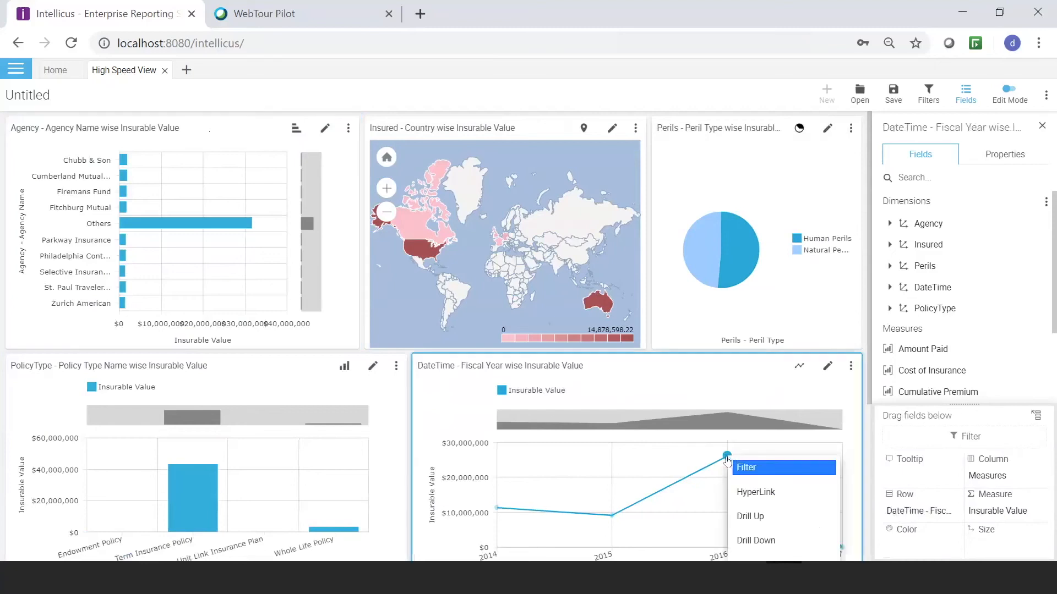
pyautogui.click(748, 492)
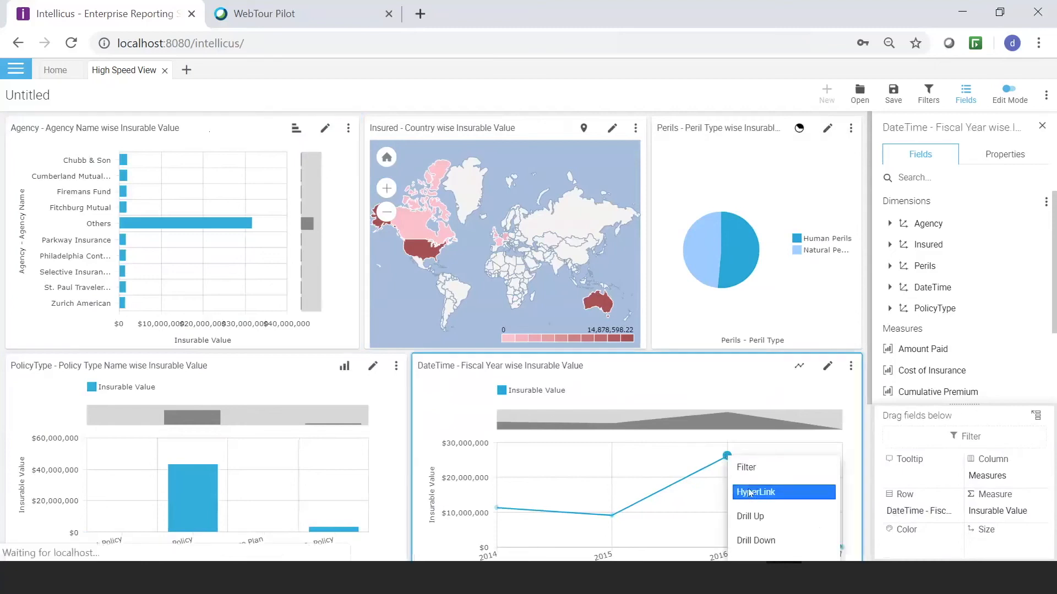
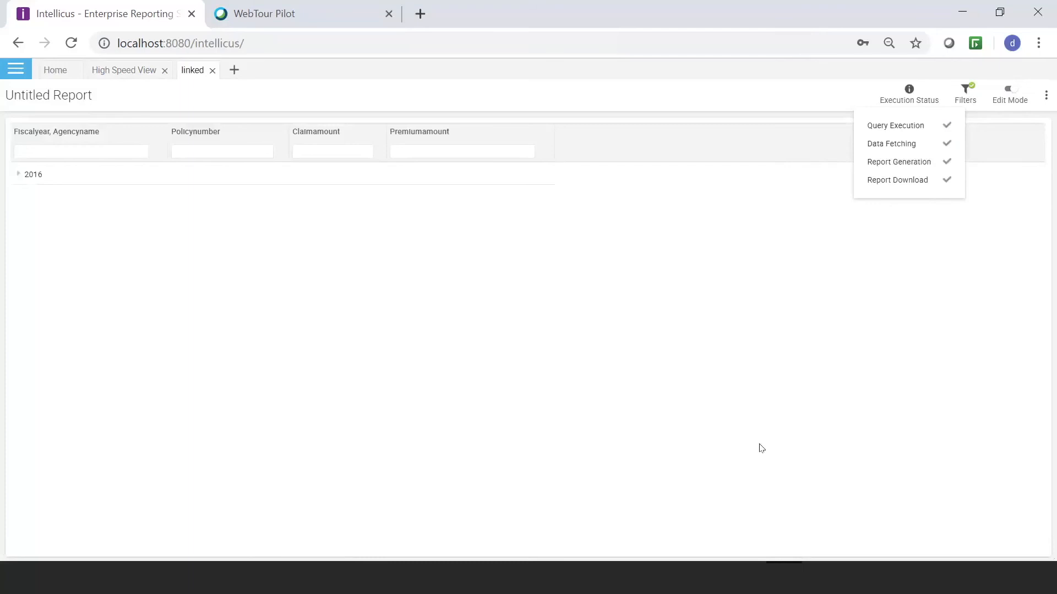
pyautogui.click(23, 177)
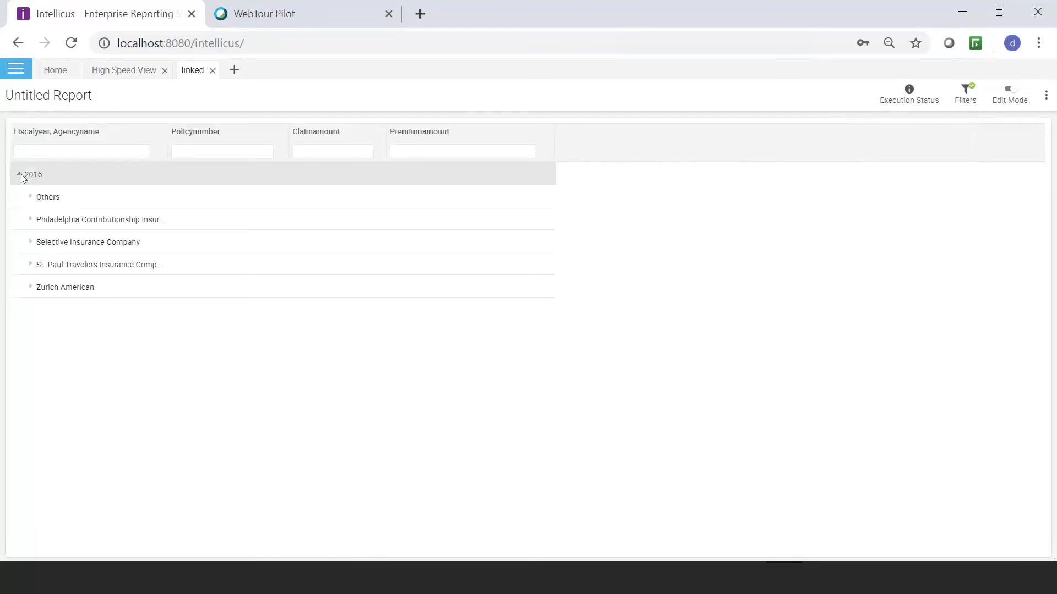
pyautogui.click(32, 220)
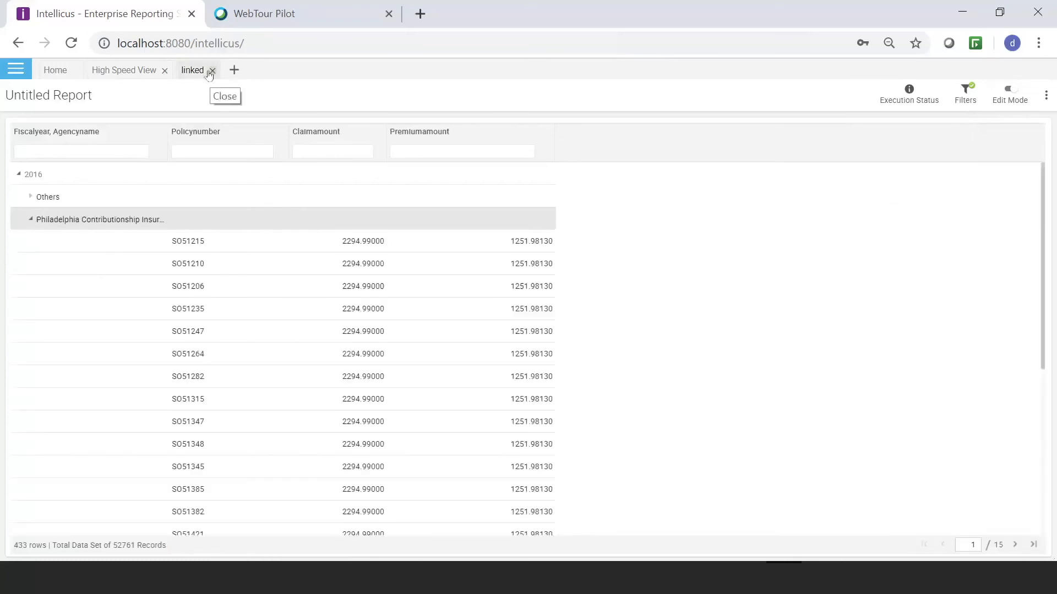
pyautogui.click(211, 71)
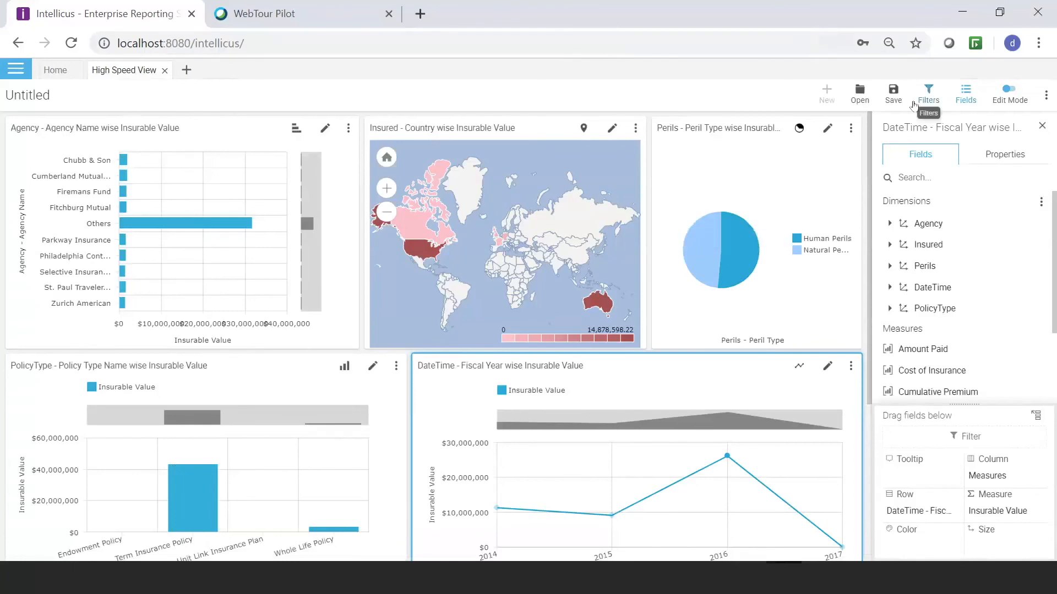
# Save the High Speed View publicly in the Demonstration folder as "insurable value" and close it
pyautogui.click(897, 92)
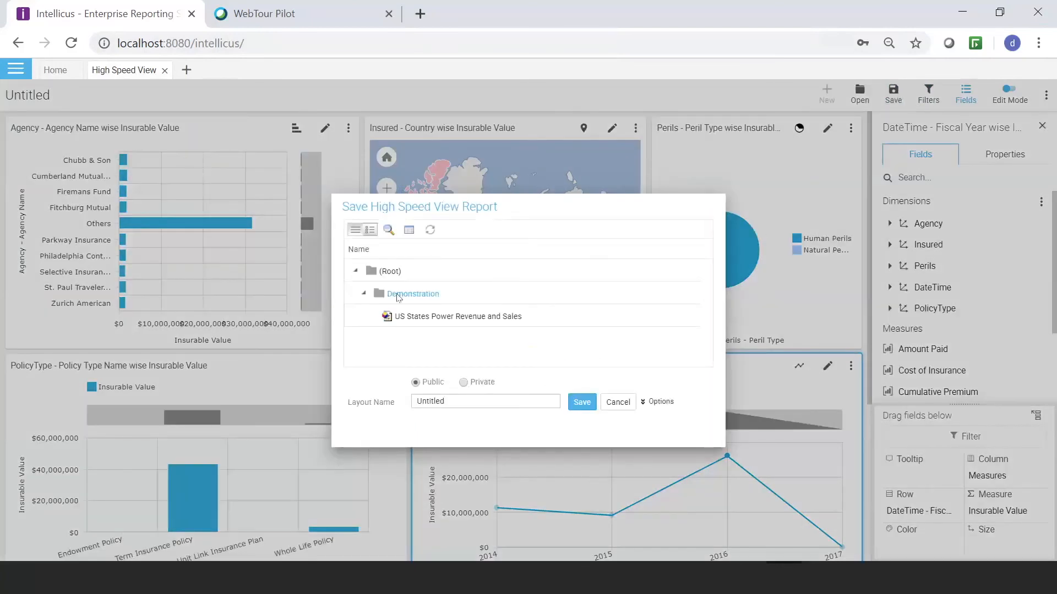
pyautogui.moveTo(447, 401); pyautogui.dragTo(385, 402)
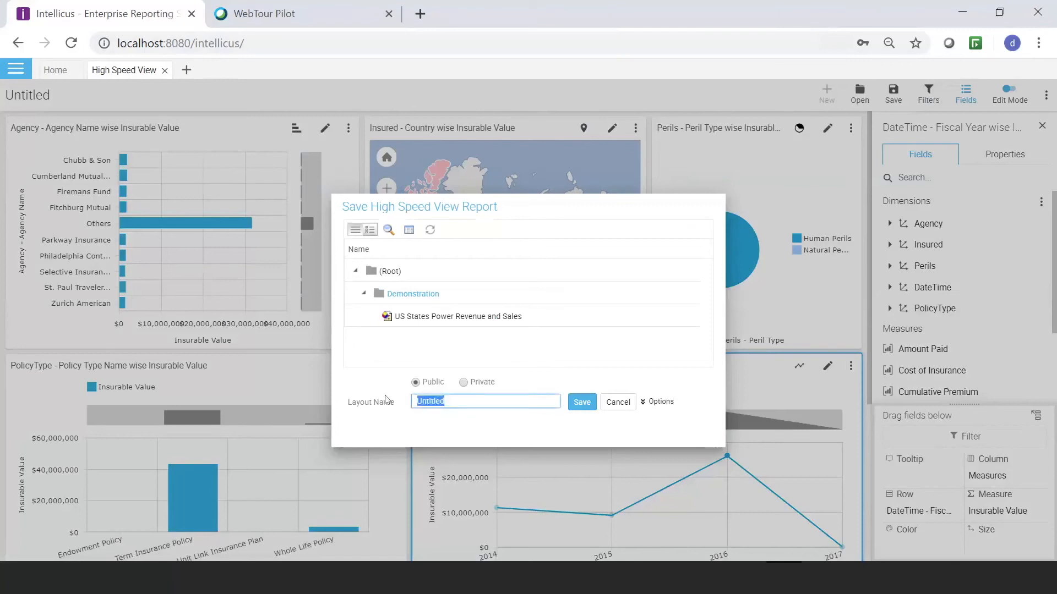
pyautogui.write('insurable value')
pyautogui.click(574, 402)
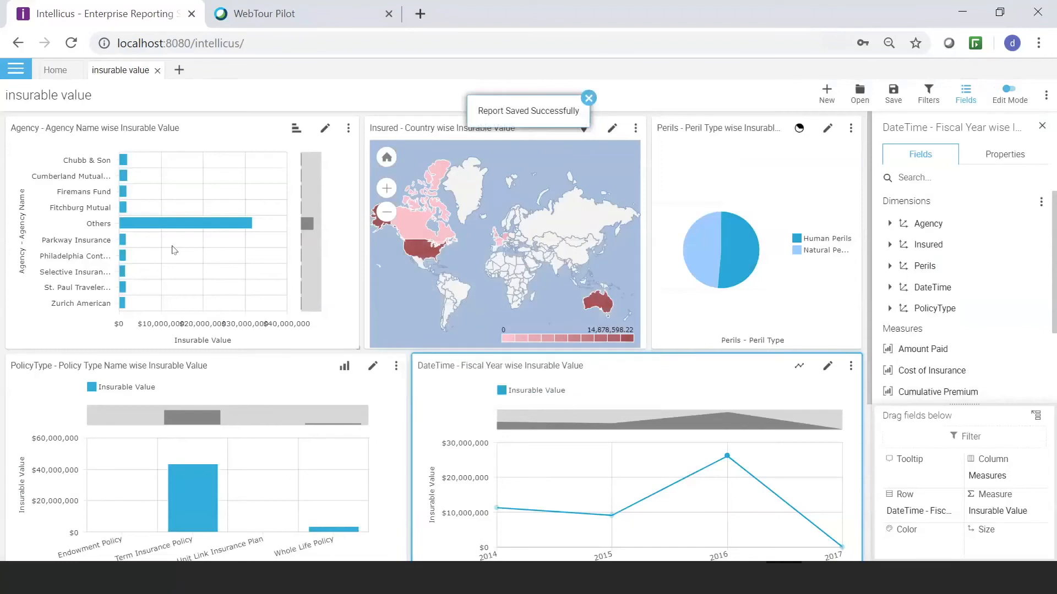
pyautogui.click(157, 71)
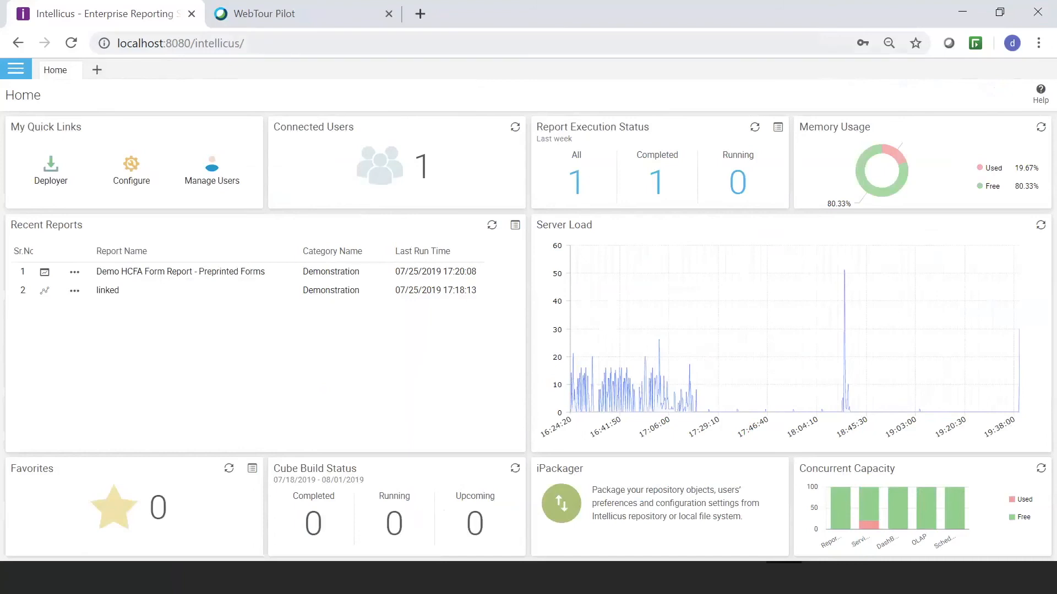
# Open the Ad hoc Report designer with a new, untitled report
pyautogui.click(25, 71)
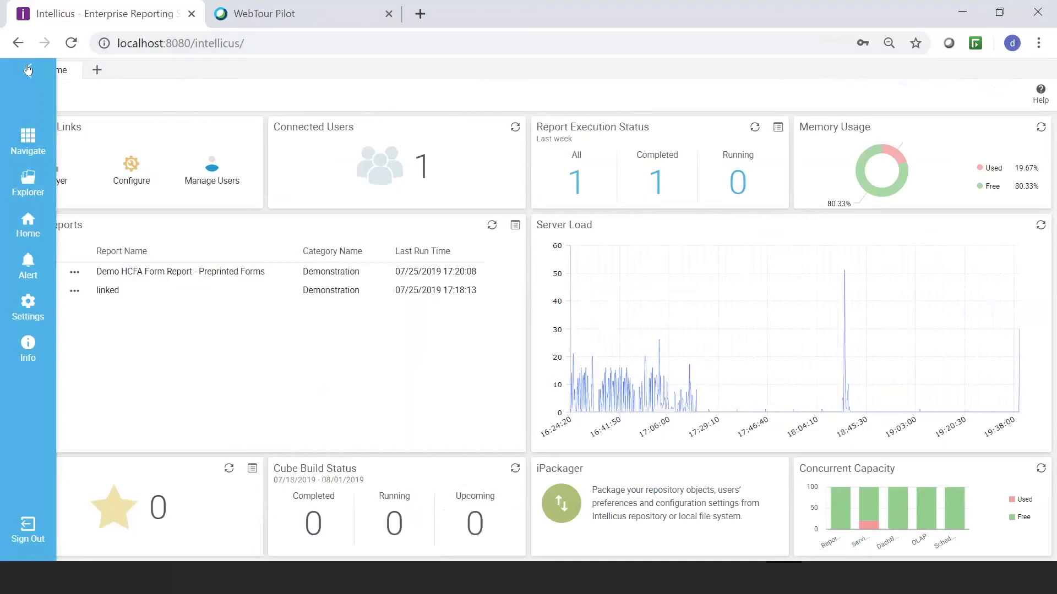
pyautogui.click(27, 69)
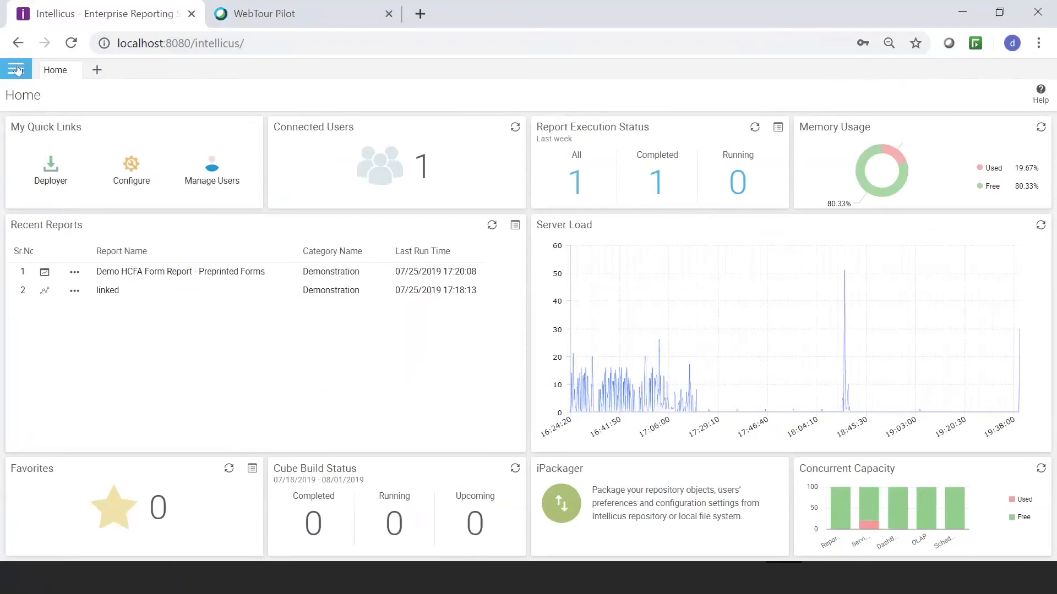
pyautogui.click(14, 70)
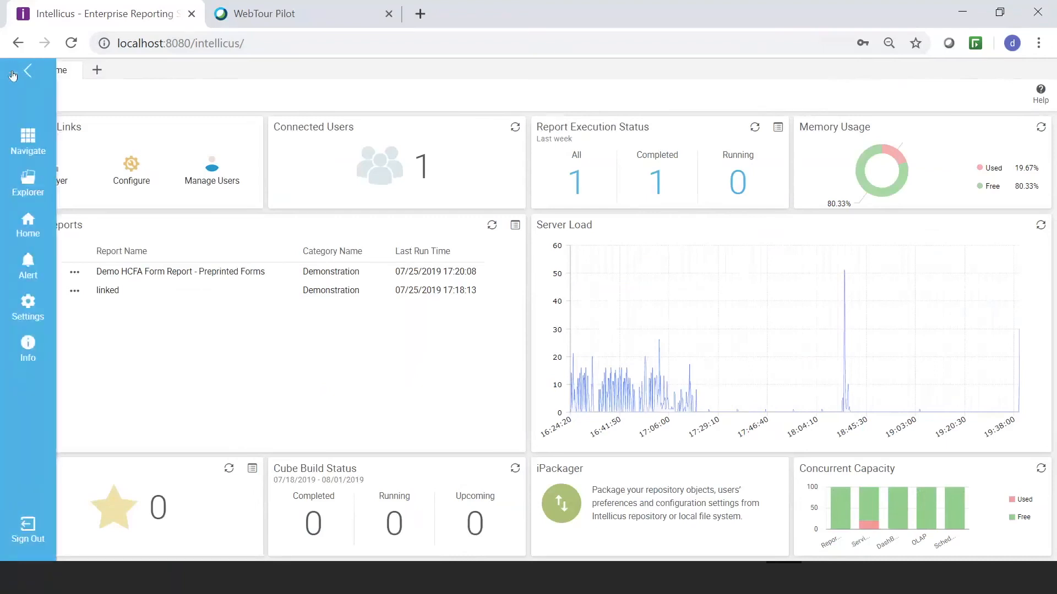
pyautogui.click(25, 142)
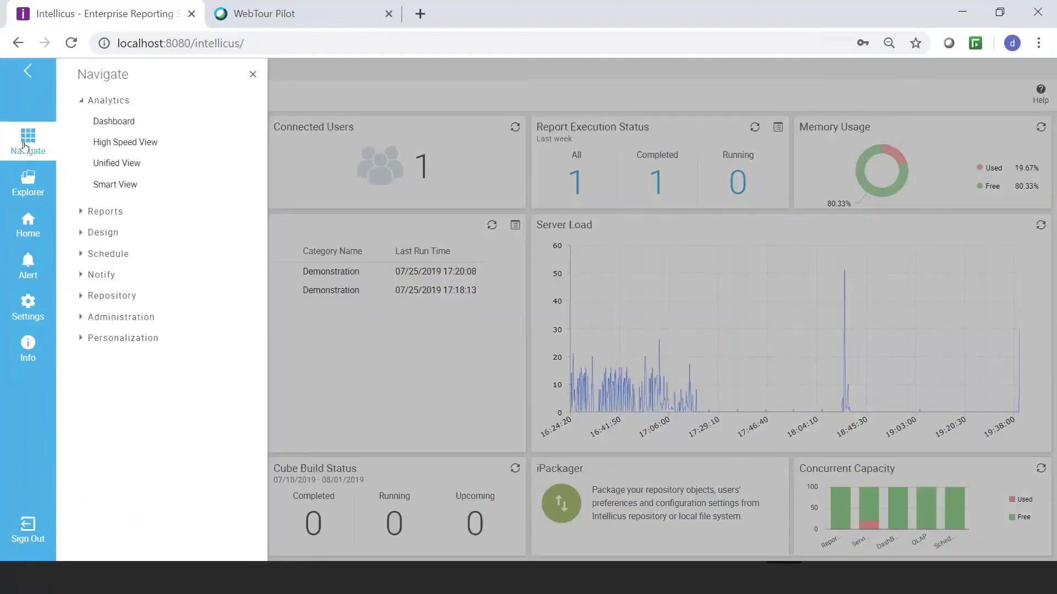
pyautogui.click(93, 237)
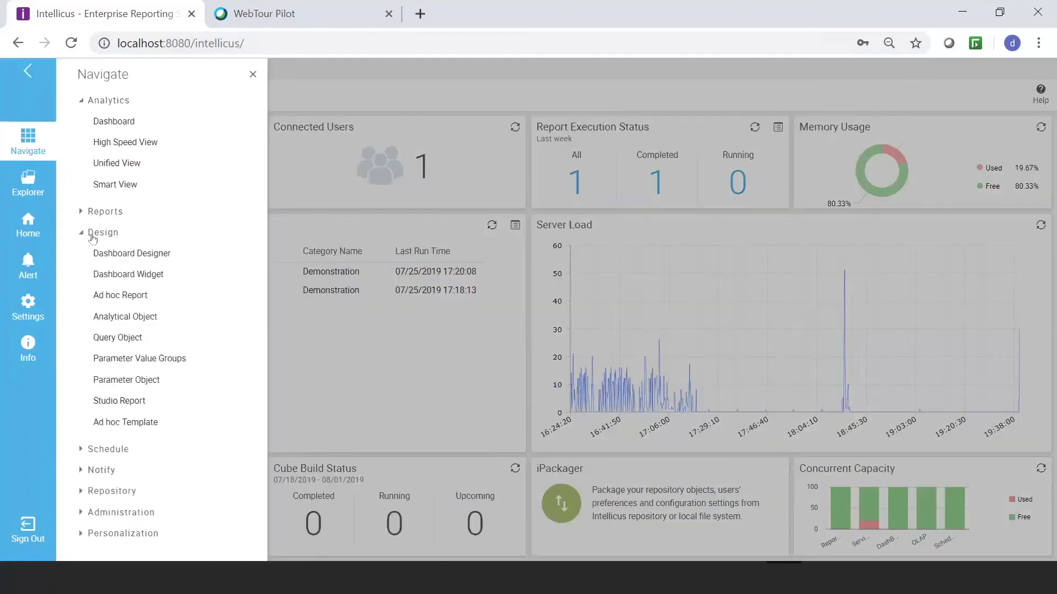
pyautogui.click(113, 297)
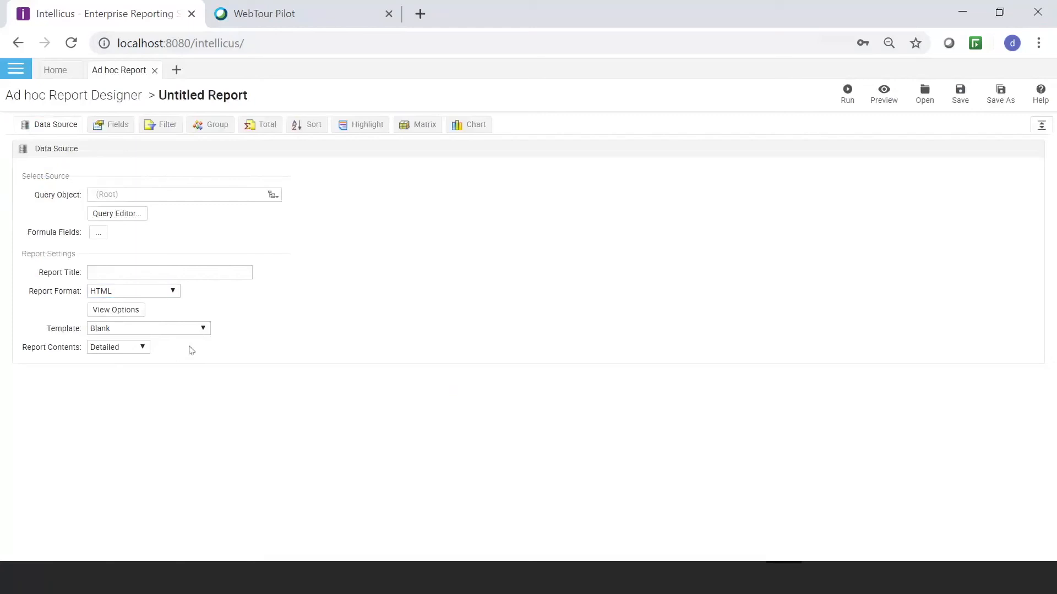
# Choose the QO_Retails query object from the Demonstration folder as the report's data source
pyautogui.click(272, 195)
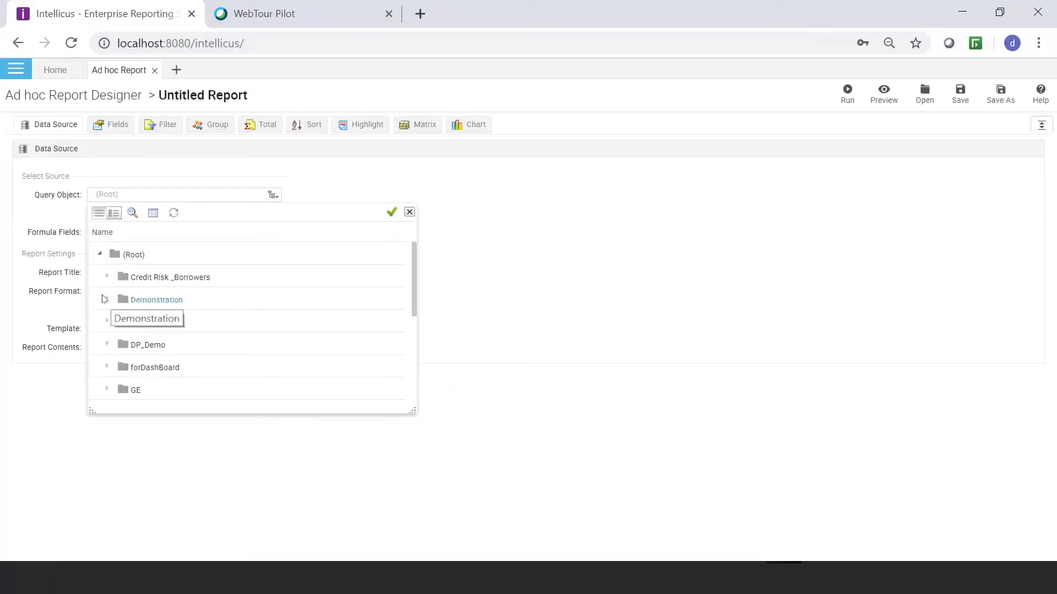
pyautogui.click(108, 299)
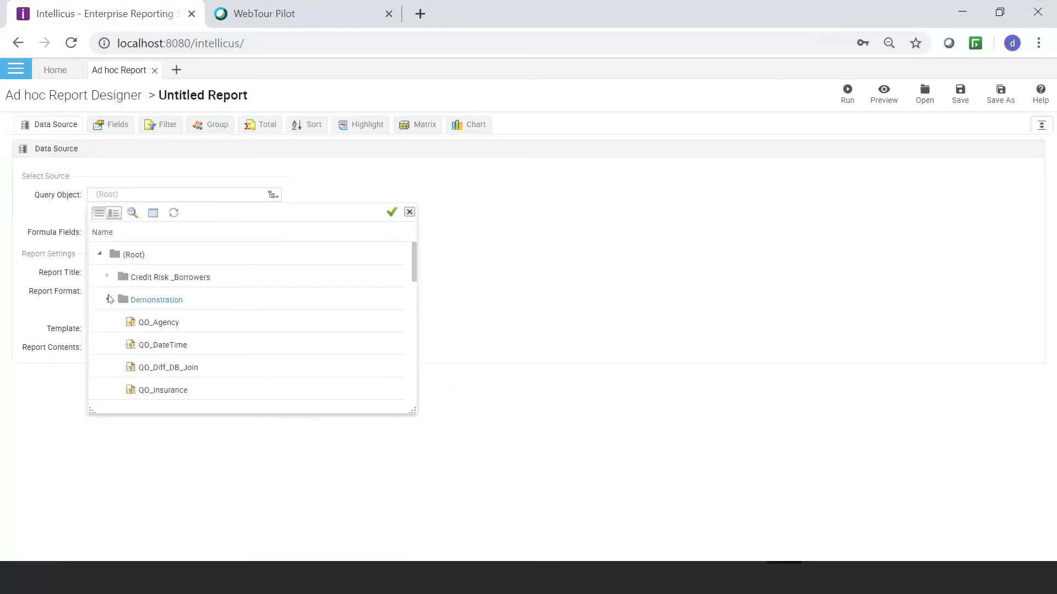
pyautogui.scroll(-3, 237, 354)
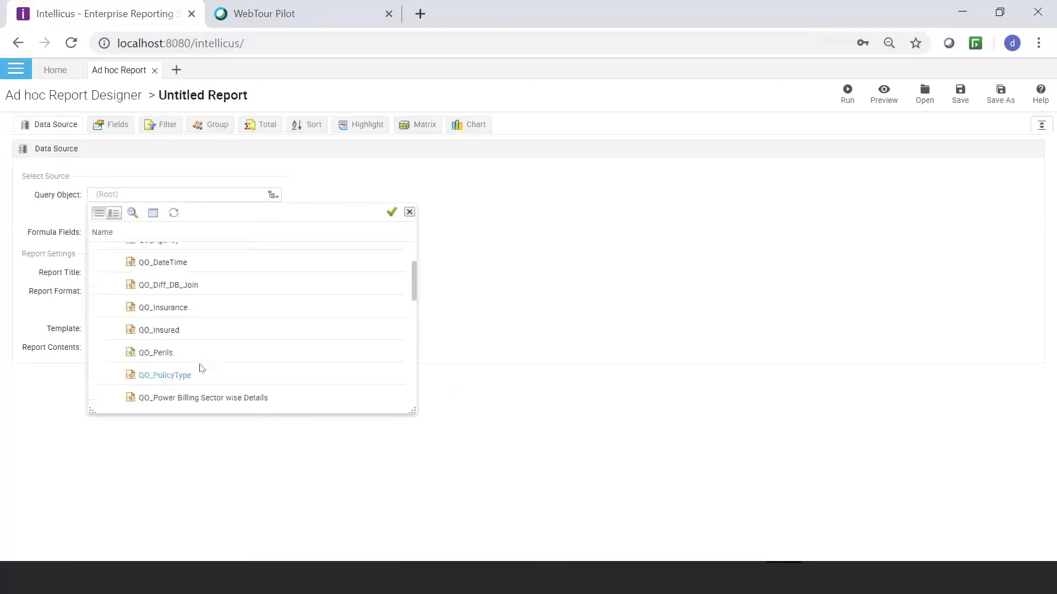
pyautogui.scroll(-2, 200, 368)
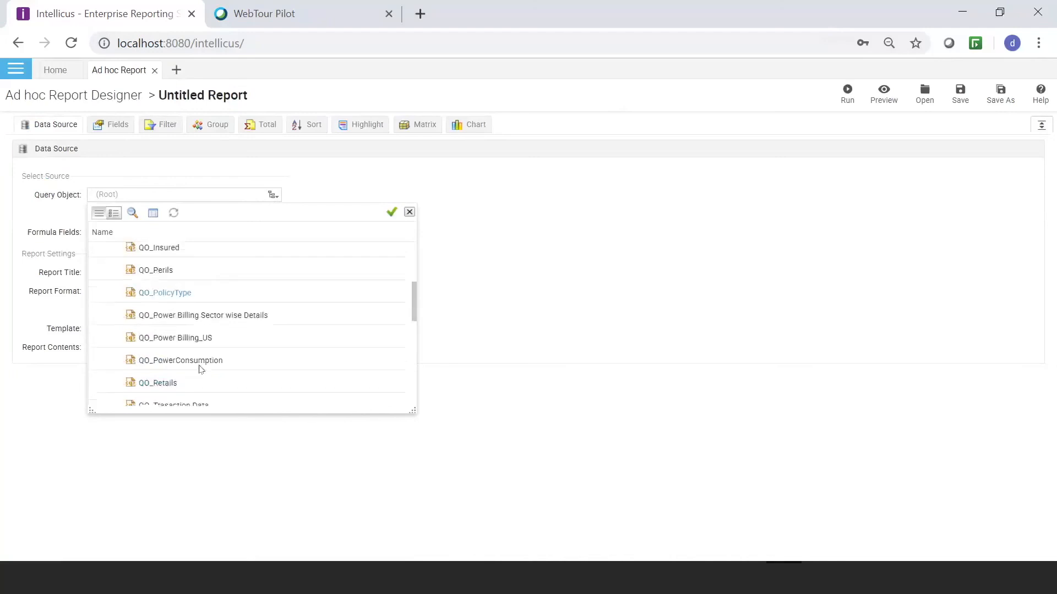
pyautogui.click(164, 384)
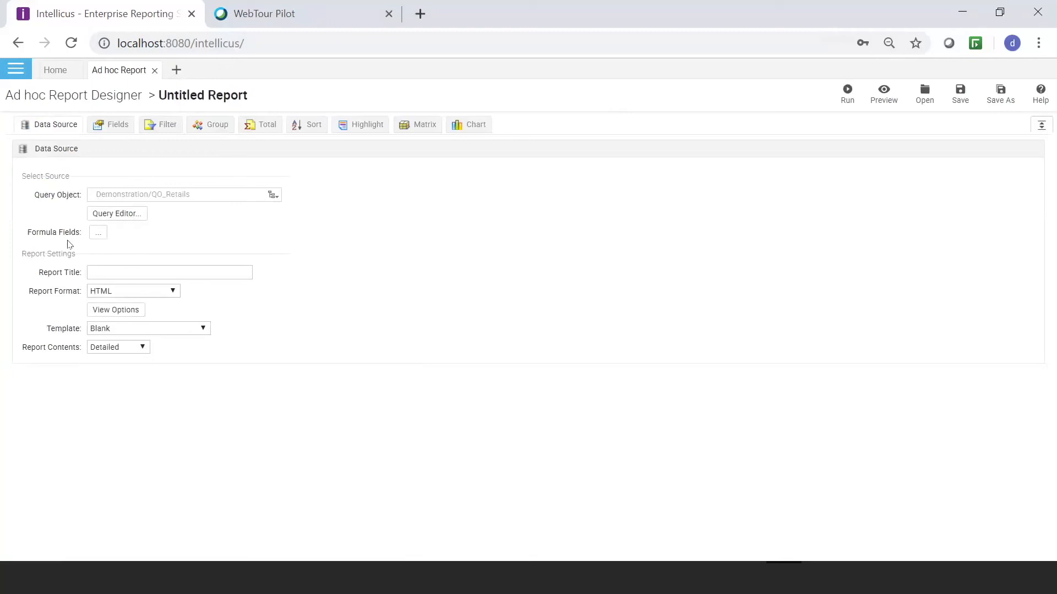
# Add a new formula field and give it the name and caption "price"
pyautogui.click(98, 234)
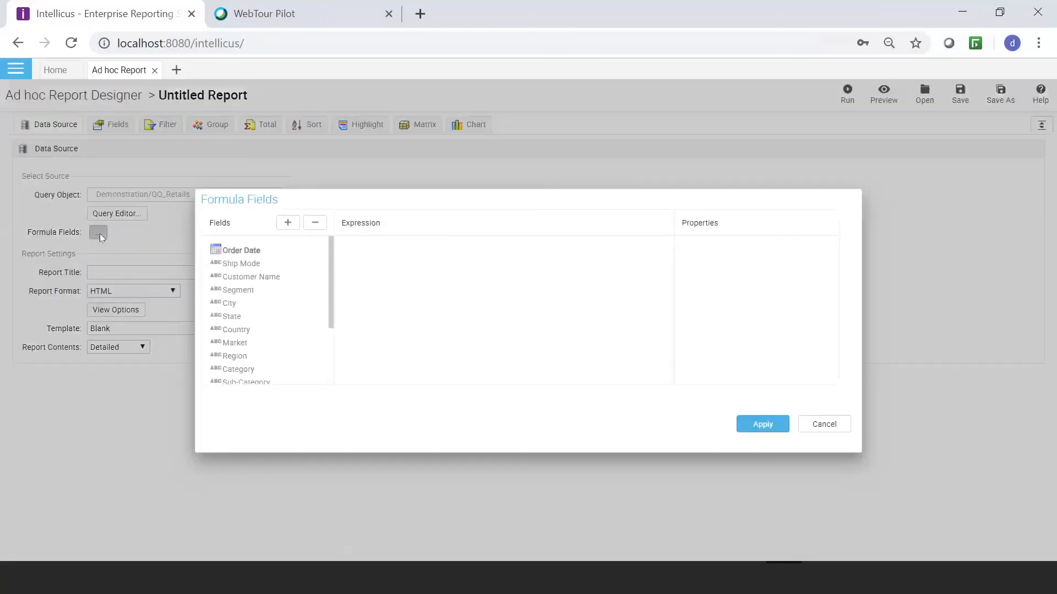
pyautogui.click(280, 228)
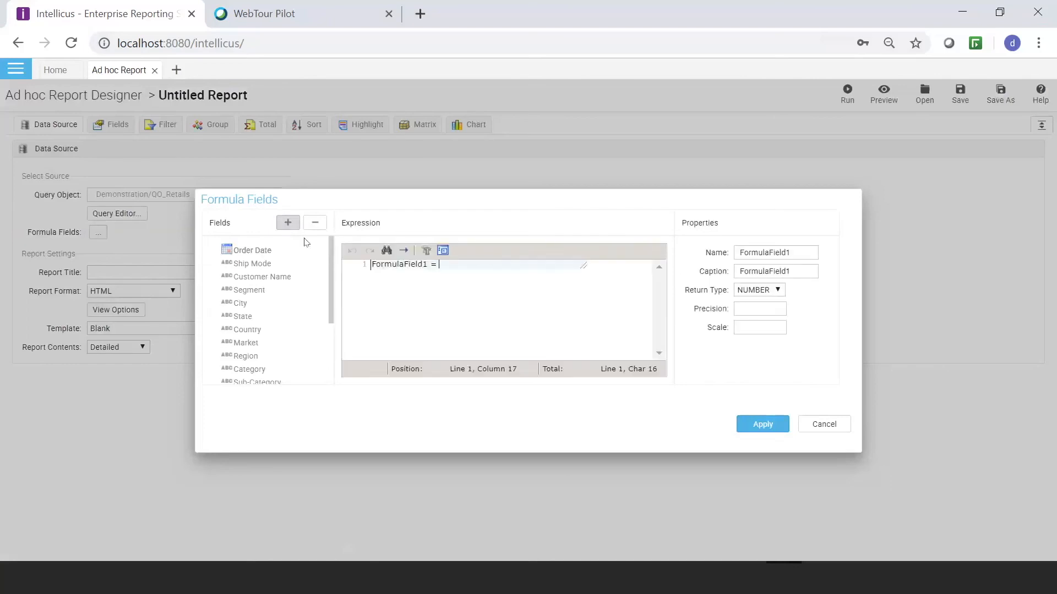
pyautogui.moveTo(797, 255); pyautogui.dragTo(710, 254)
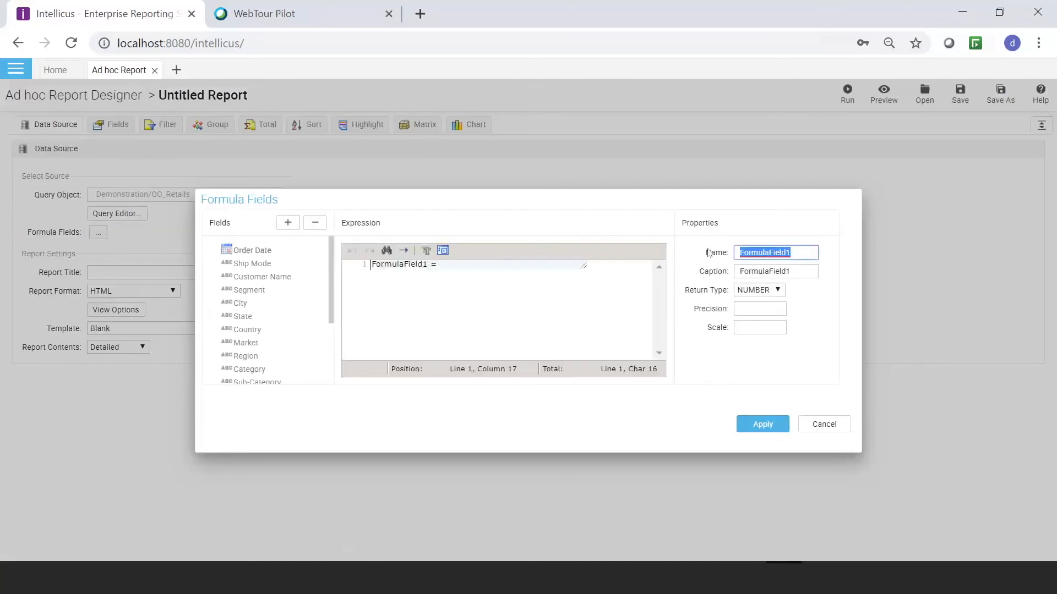
pyautogui.write('price')
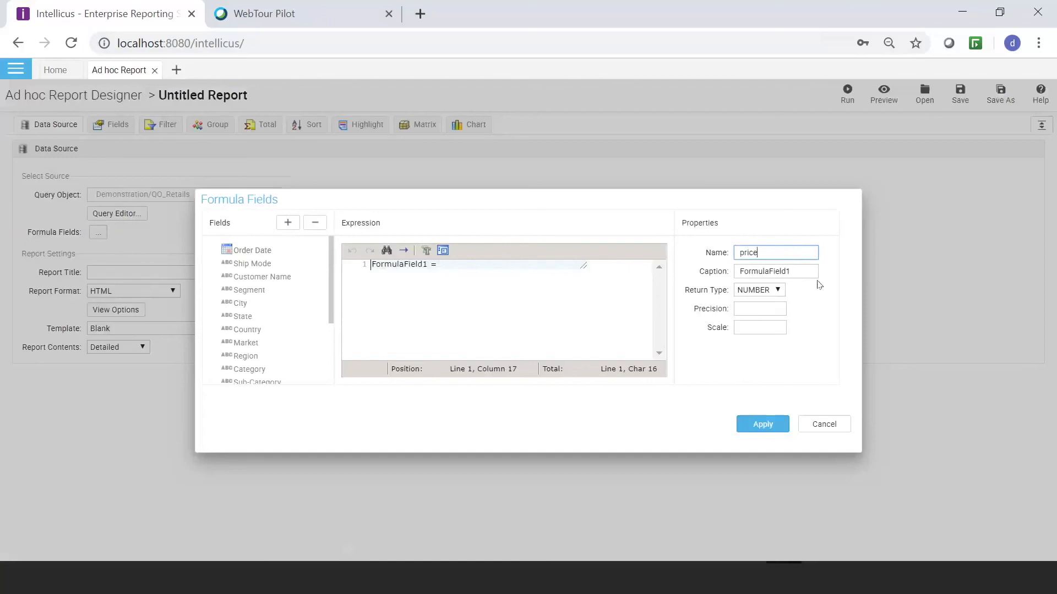
pyautogui.moveTo(804, 270); pyautogui.dragTo(714, 276)
pyautogui.write('price')
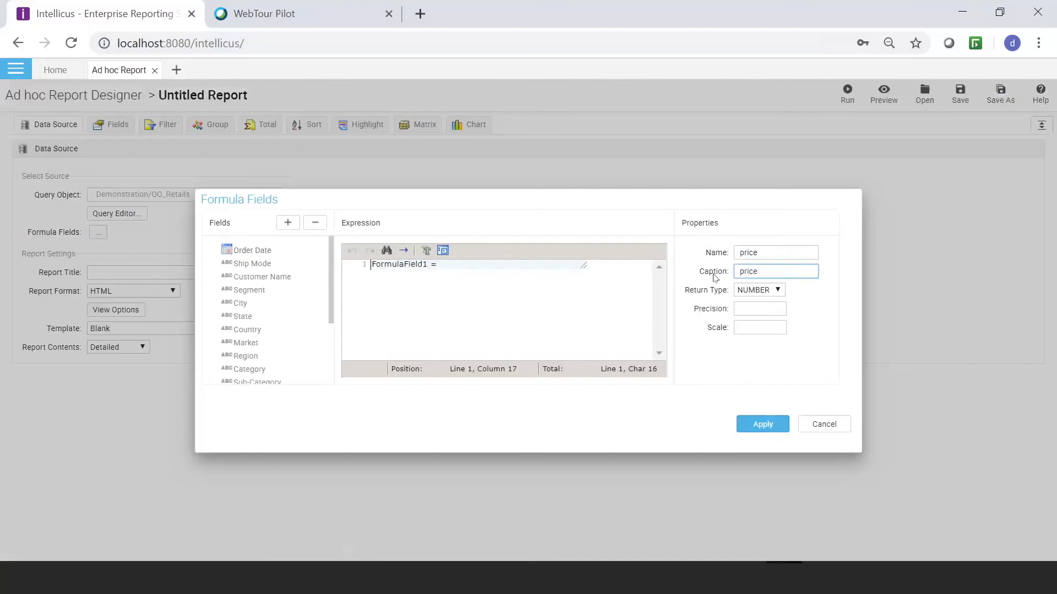
# Write the formula field's expression as price= Sales/Quantity, and cancel the formula fields without applying them
pyautogui.click(431, 264)
pyautogui.moveTo(430, 264); pyautogui.dragTo(373, 265)
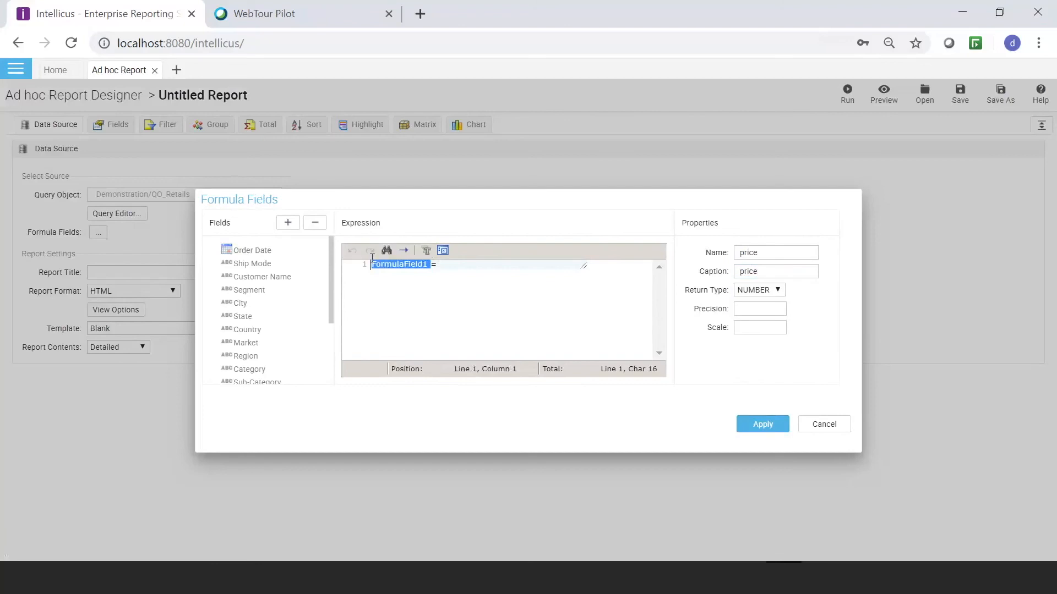
pyautogui.write('price=')
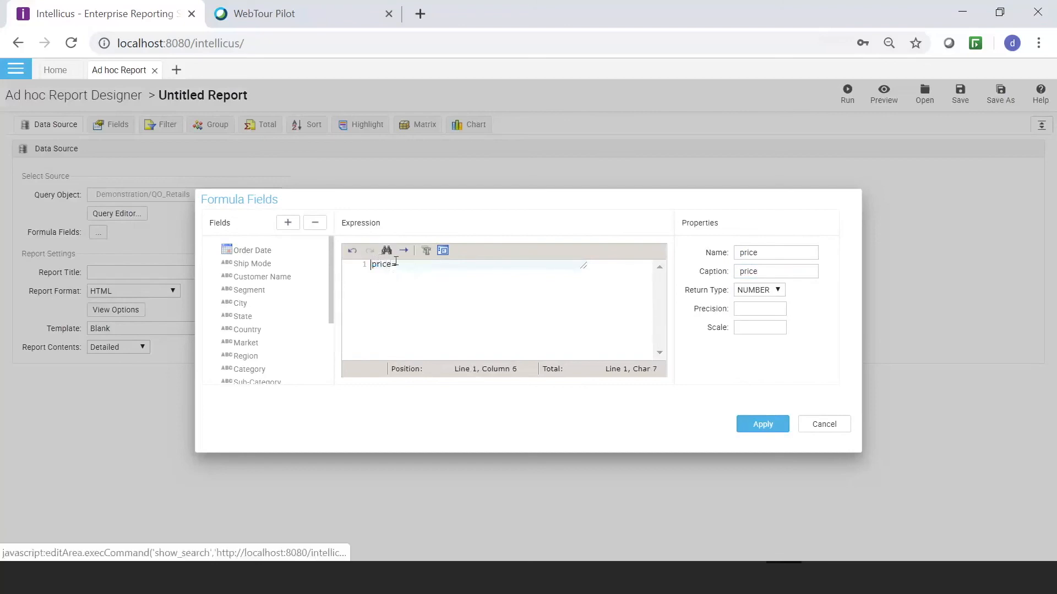
pyautogui.click(398, 262)
pyautogui.click(401, 265)
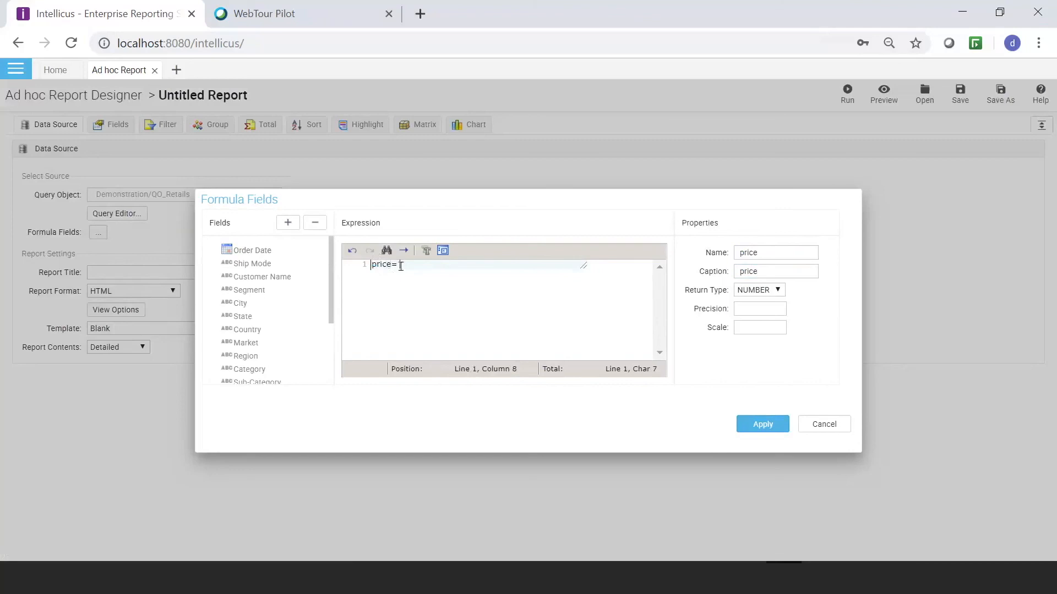
pyautogui.write('Sal')
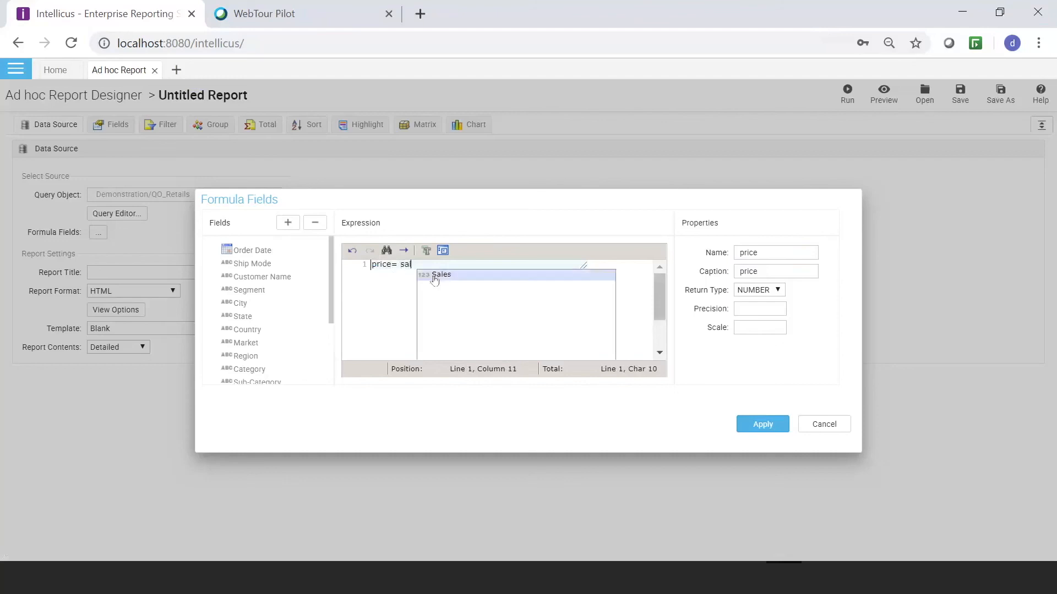
pyautogui.click(440, 275)
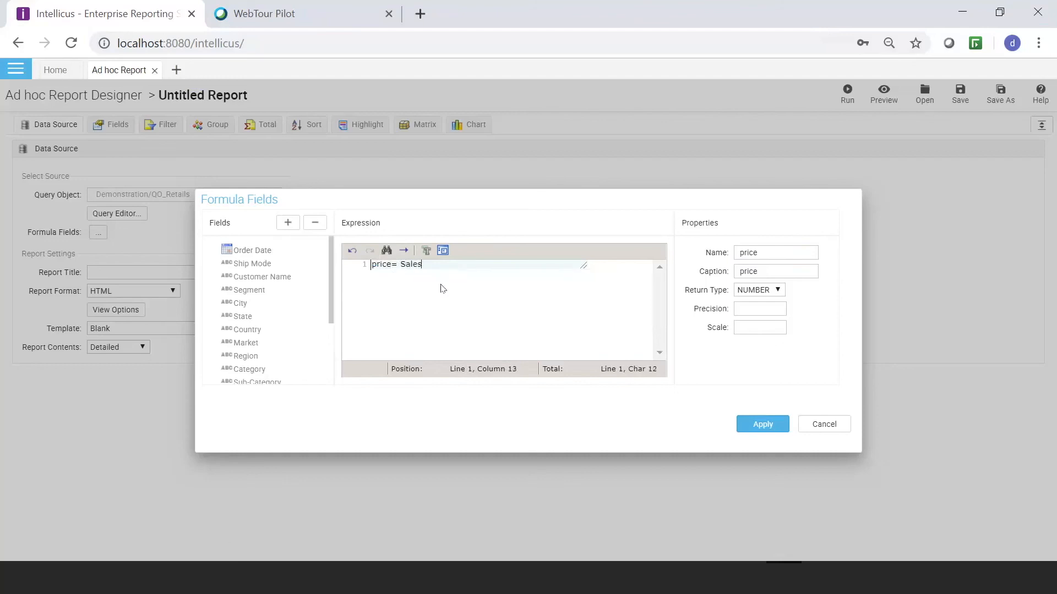
pyautogui.write('/qu')
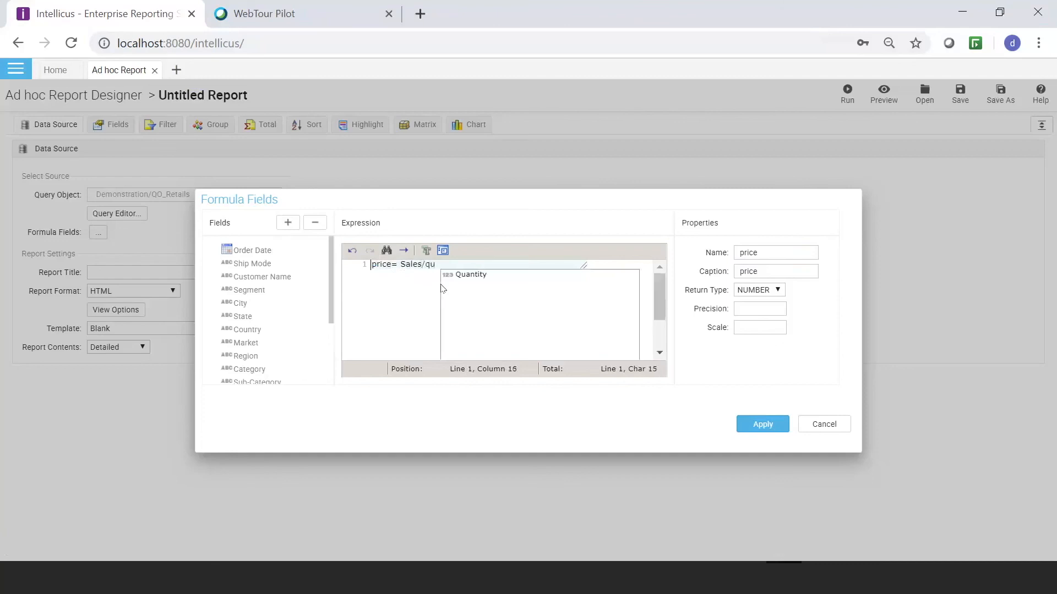
pyautogui.click(475, 275)
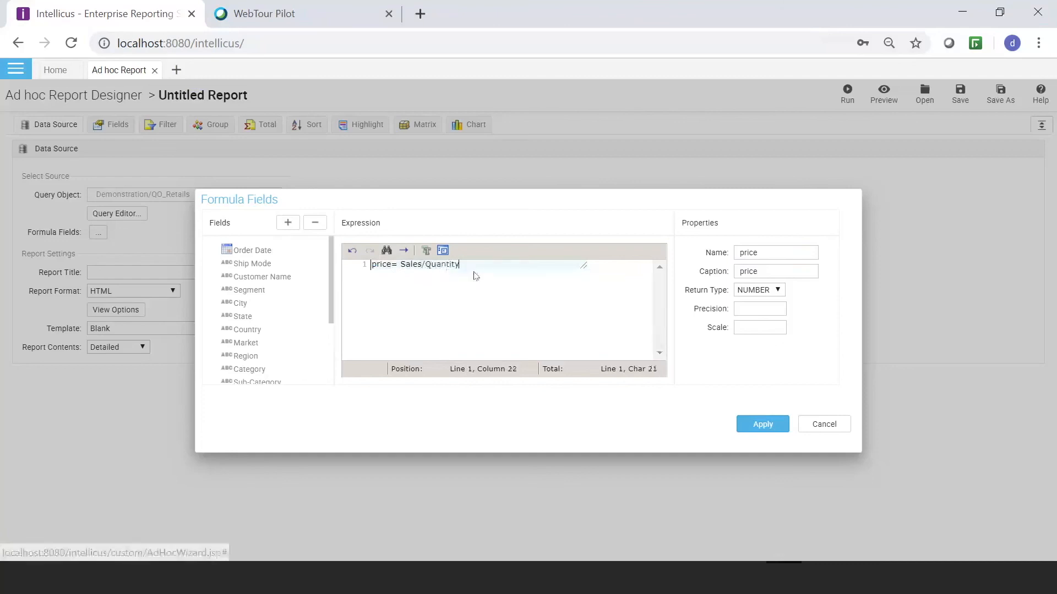
pyautogui.click(818, 431)
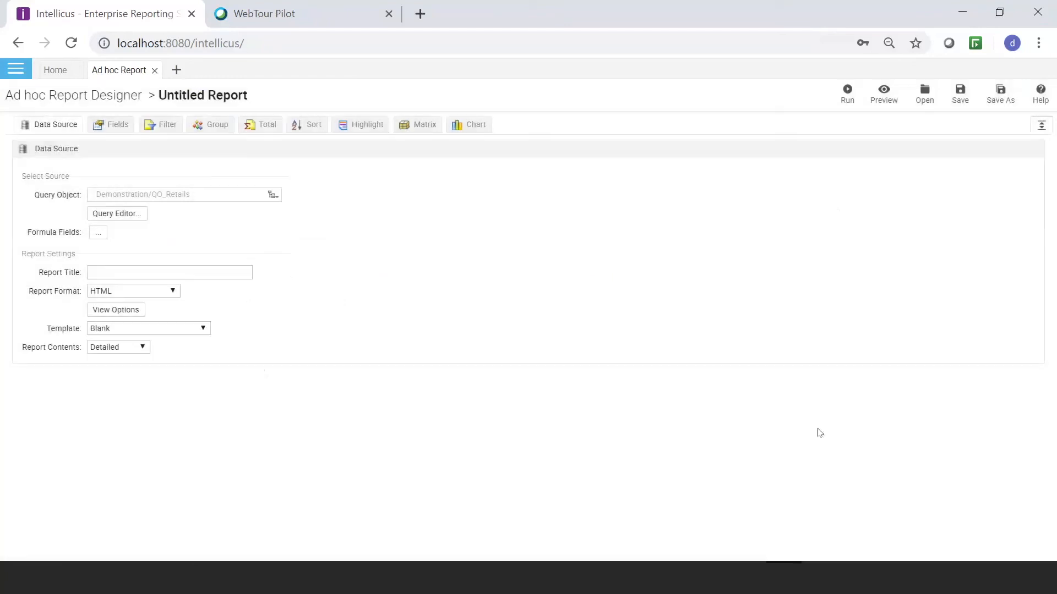
# Set the report title to "Retail Sales", correcting the capitalization of the suggested entry
pyautogui.click(143, 271)
pyautogui.click(143, 271)
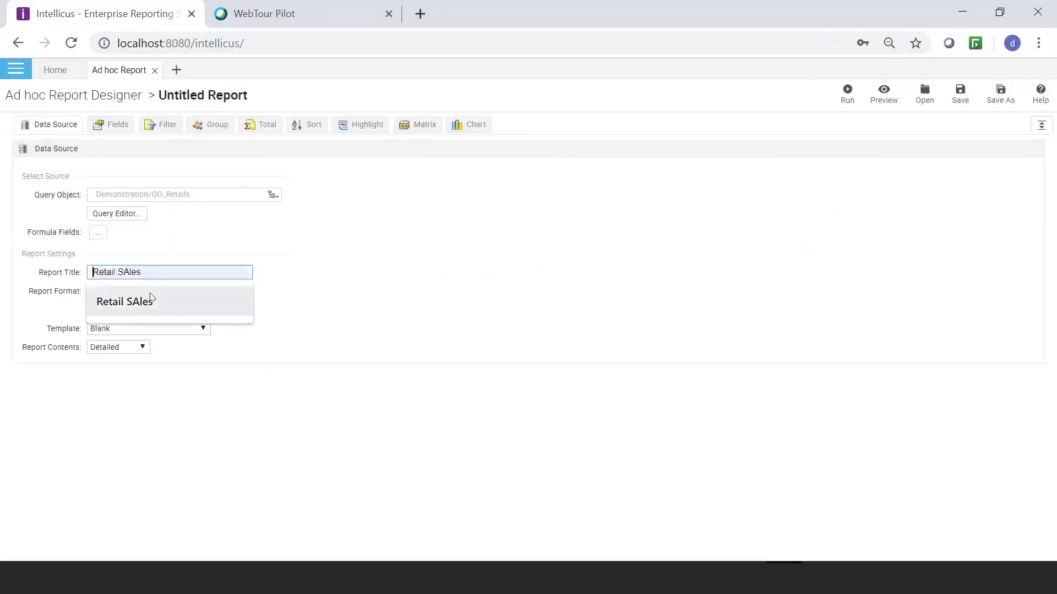
pyautogui.click(148, 300)
pyautogui.click(126, 273)
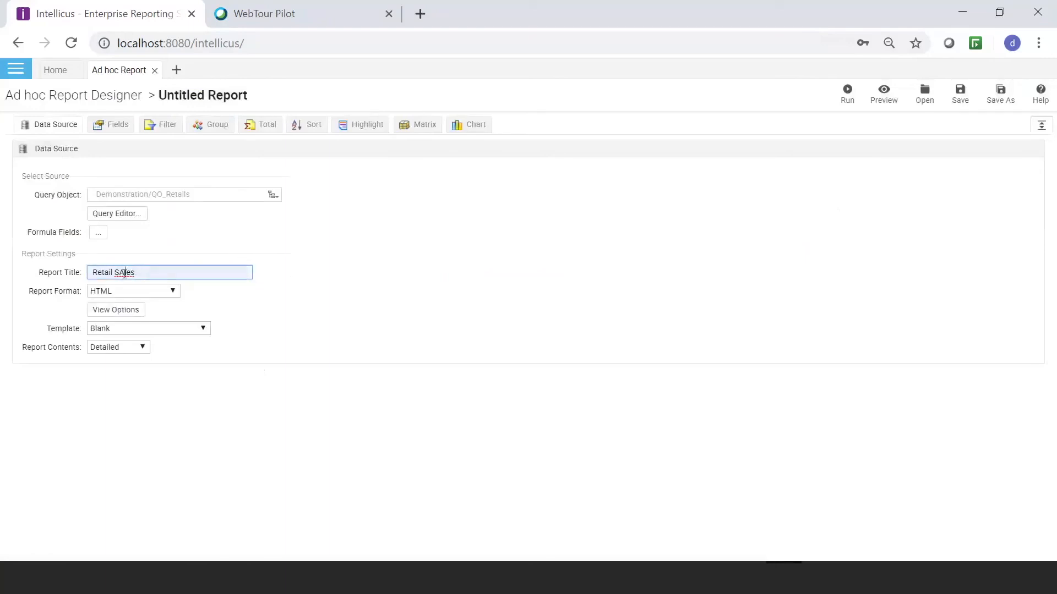
pyautogui.press('BackSpace')
pyautogui.write('a')
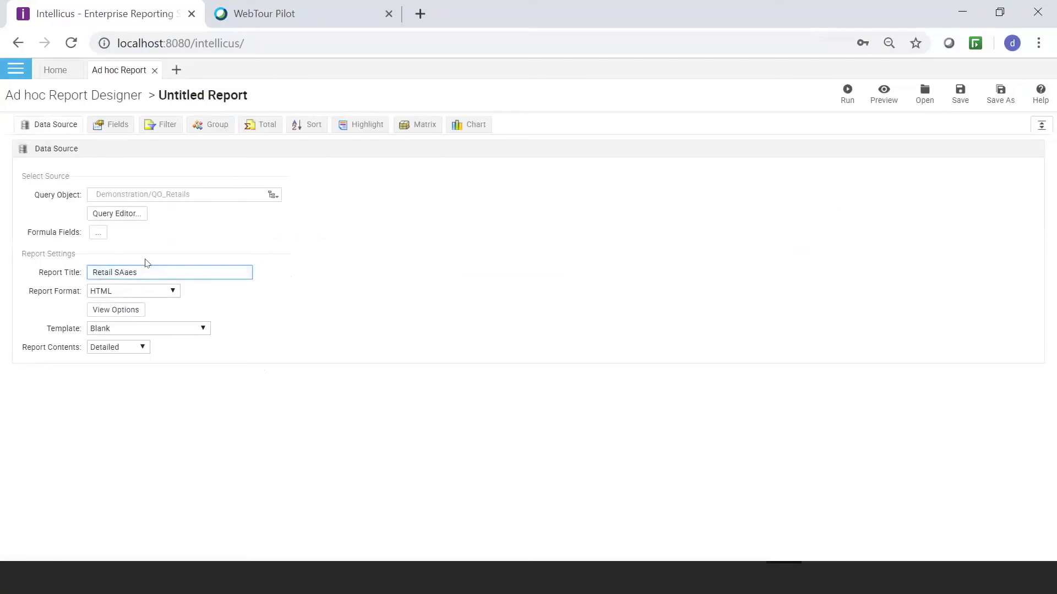
pyautogui.press('BackSpace')
pyautogui.write('al')
# Configure the report with HTML format, the WideReport template and Detailed contents
pyautogui.click(173, 292)
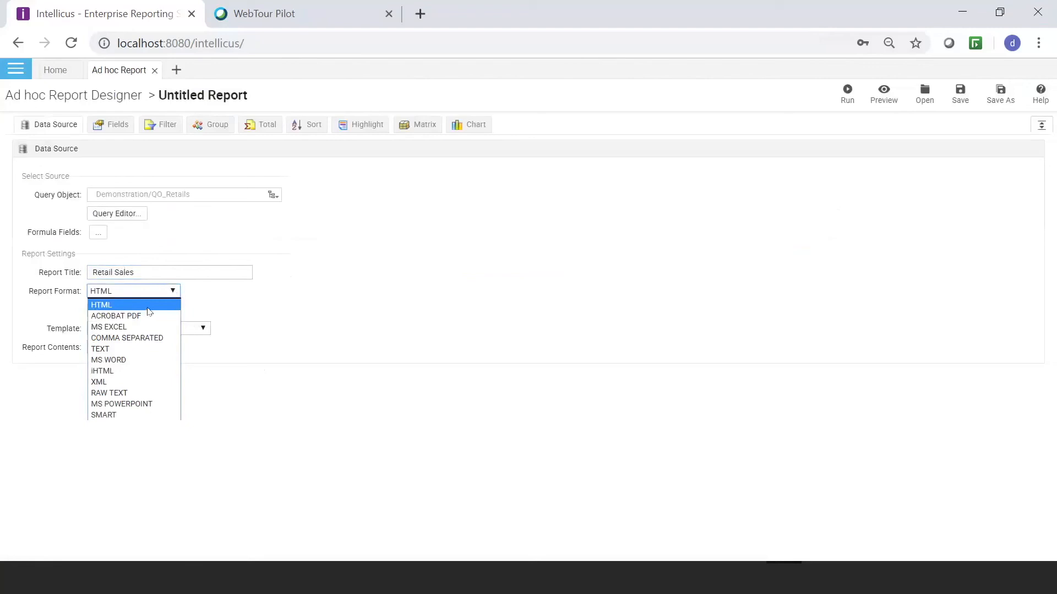
pyautogui.click(148, 307)
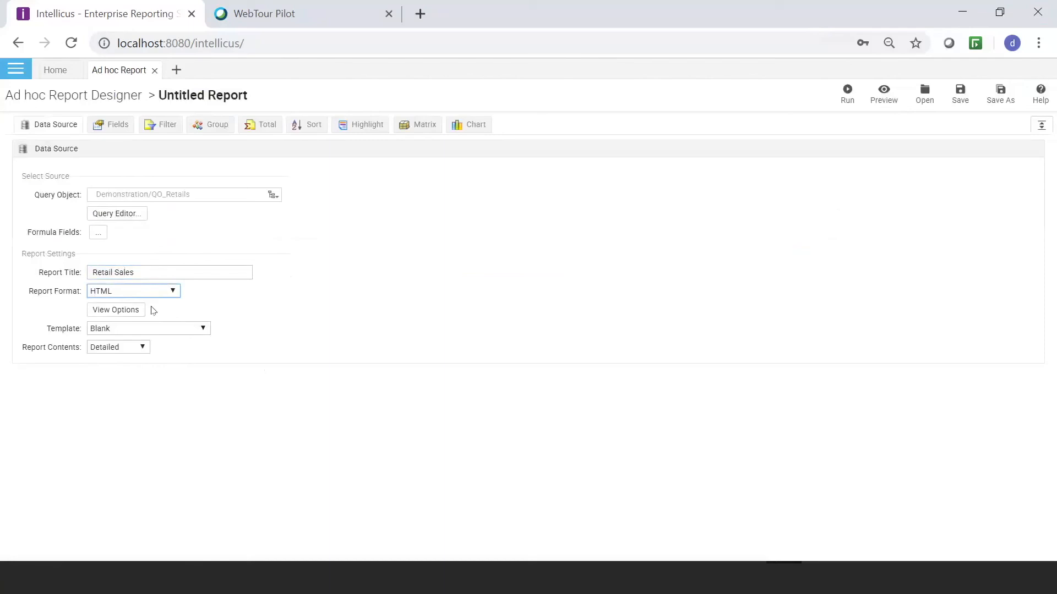
pyautogui.click(187, 329)
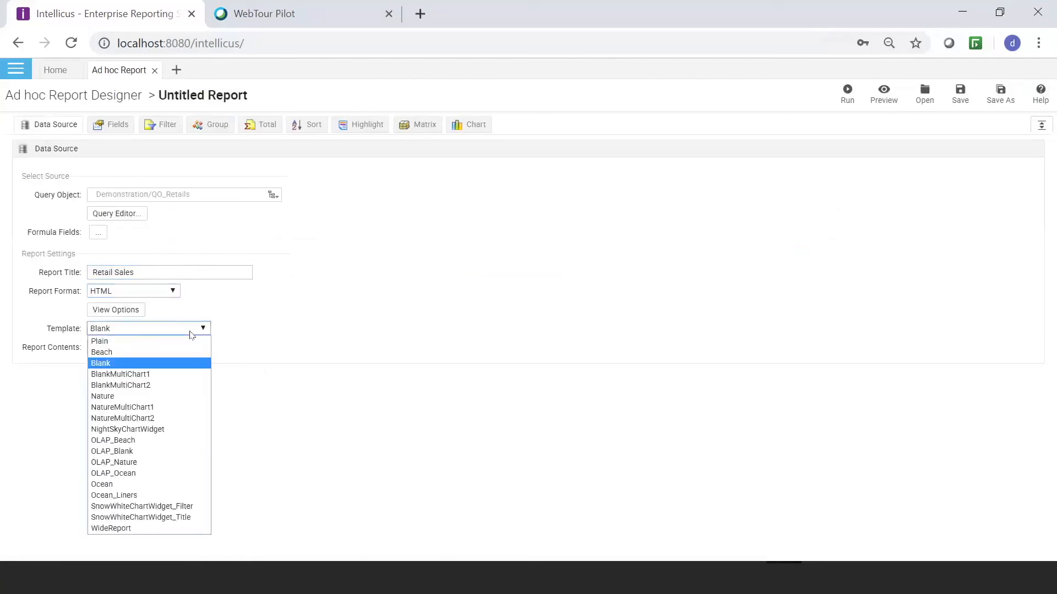
pyautogui.click(123, 528)
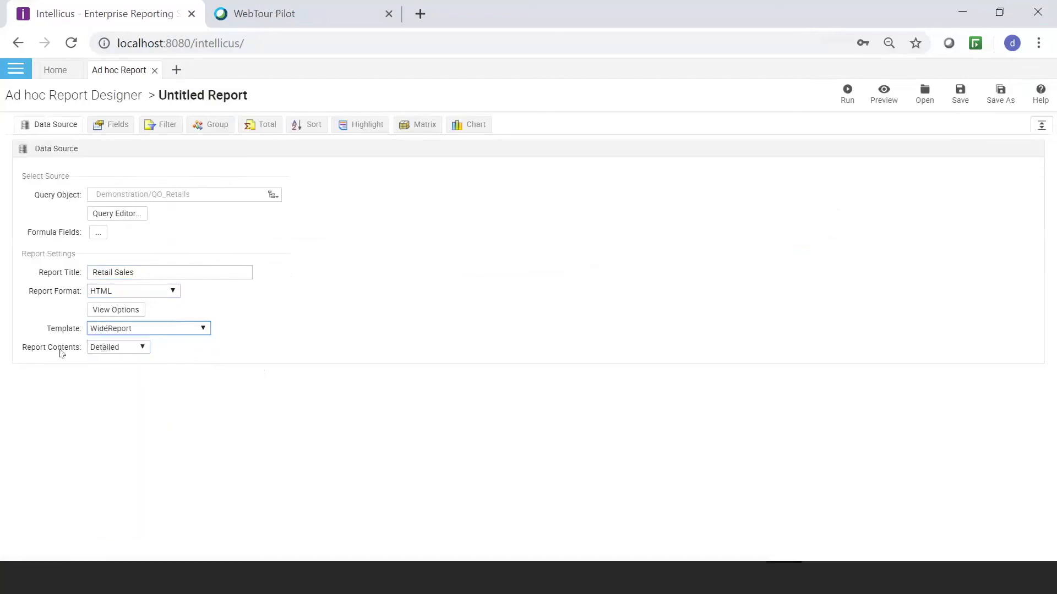
pyautogui.click(143, 348)
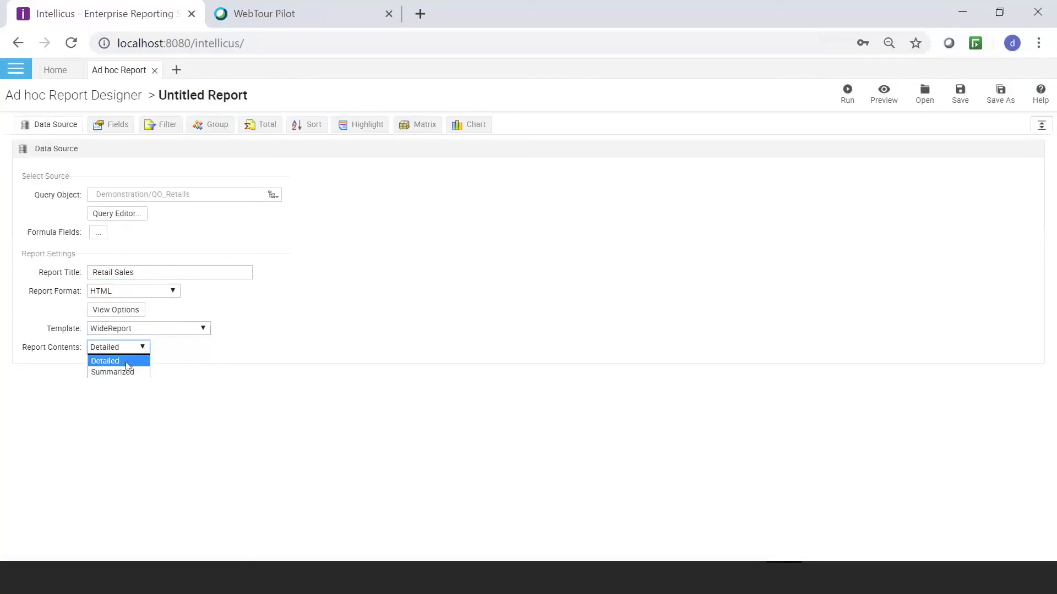
pyautogui.click(127, 362)
# Add Customer Name, Market and Sales to the report's selected display fields
pyautogui.click(120, 128)
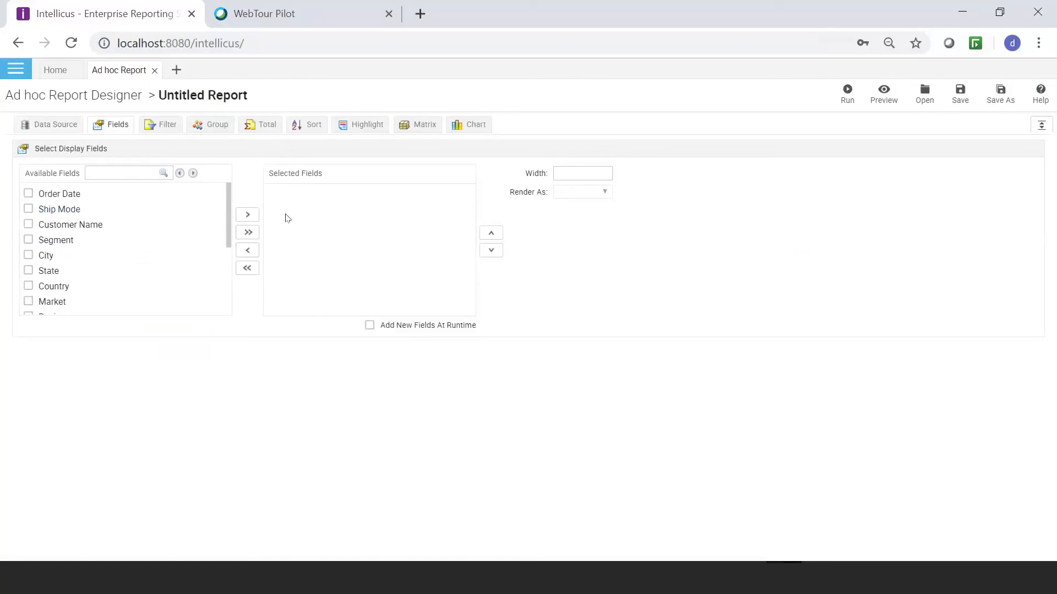
pyautogui.click(27, 226)
pyautogui.scroll(-2, 104, 265)
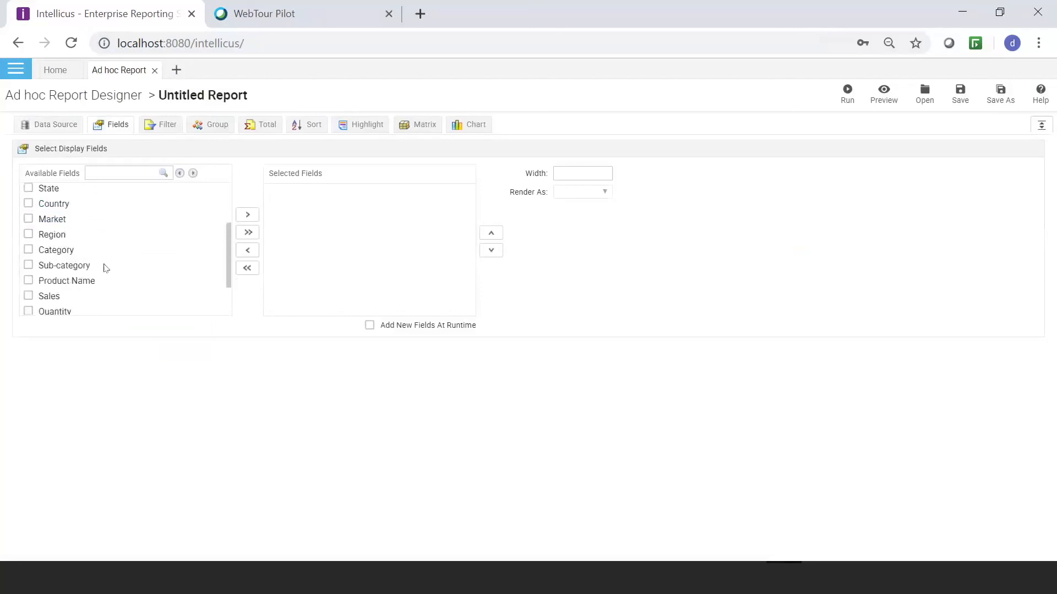
pyautogui.click(29, 205)
pyautogui.click(29, 207)
pyautogui.click(28, 219)
pyautogui.click(29, 297)
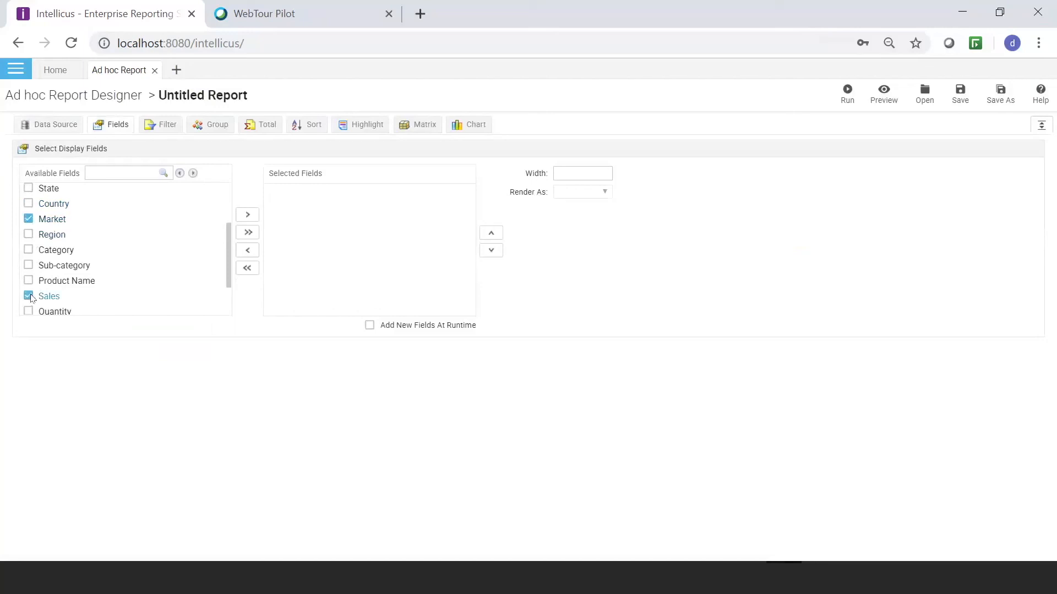
pyautogui.click(246, 215)
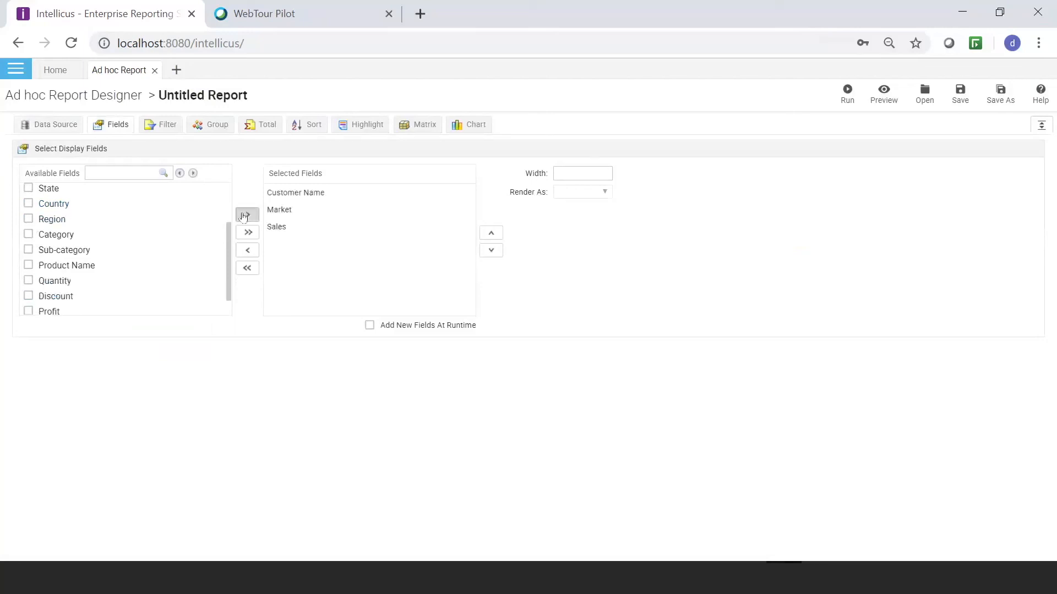
# Limit the report to a maximum of 100 rows and suppress duplicates in the filter criteria
pyautogui.click(167, 125)
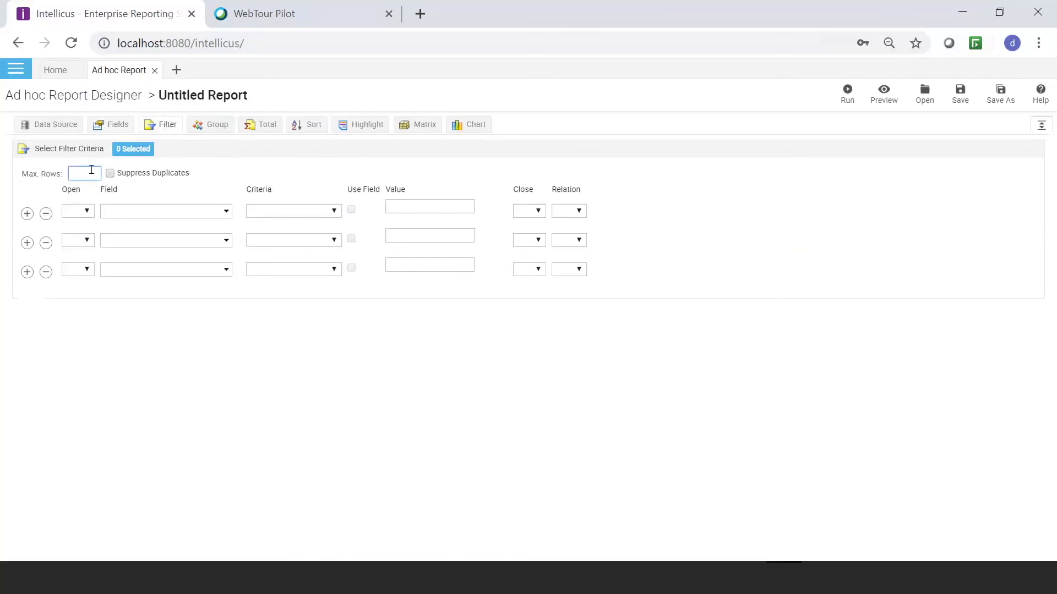
pyautogui.write('100')
pyautogui.click(111, 175)
# Group the report by the Country field at the first grouping level
pyautogui.click(210, 126)
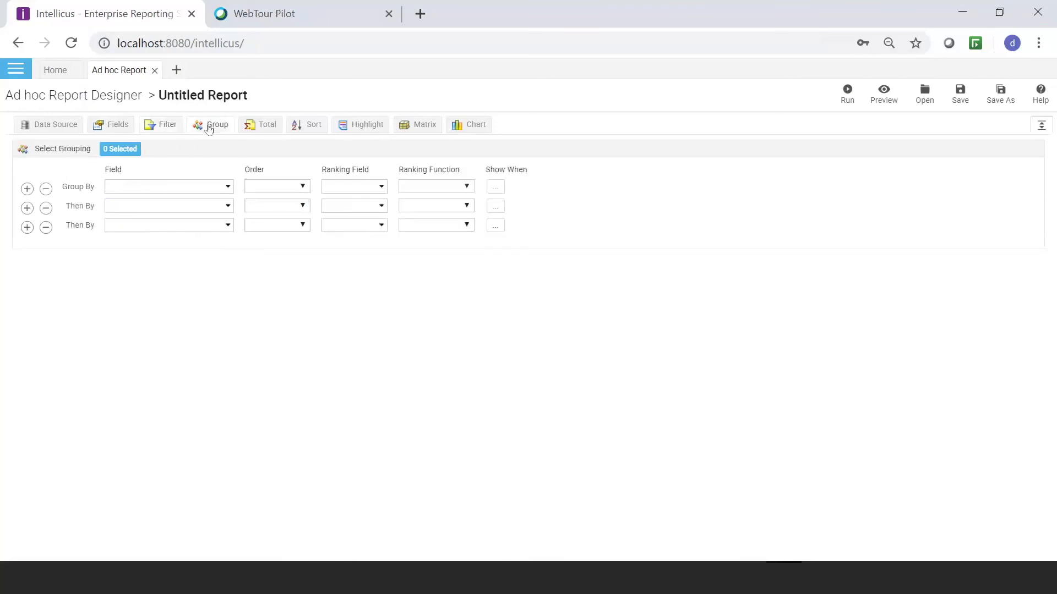
pyautogui.click(228, 188)
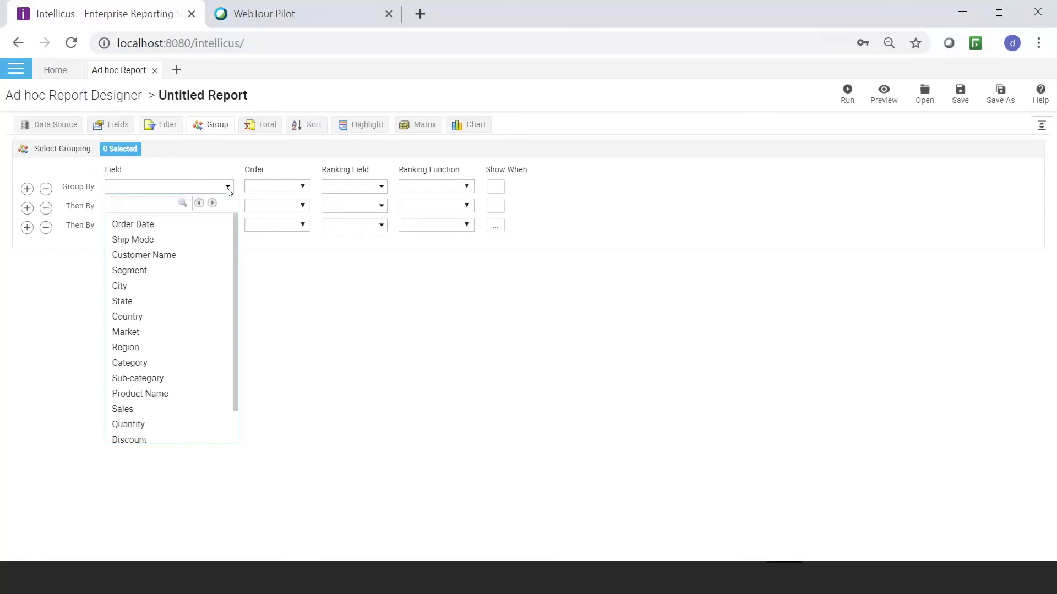
pyautogui.click(139, 318)
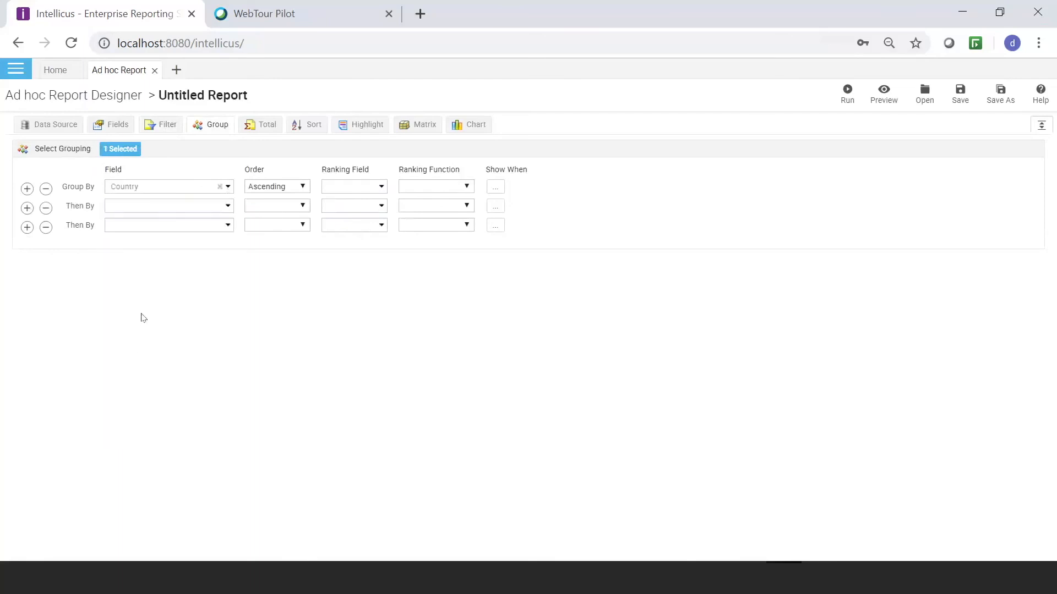
# Add a total on the Sales field using the Sum function at Group level
pyautogui.click(266, 131)
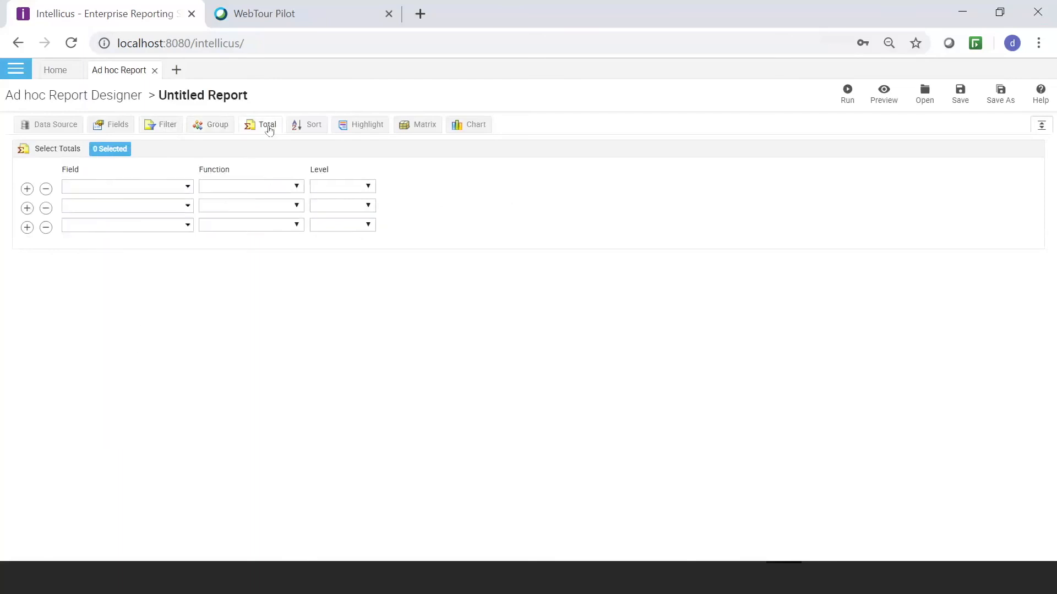
pyautogui.click(187, 187)
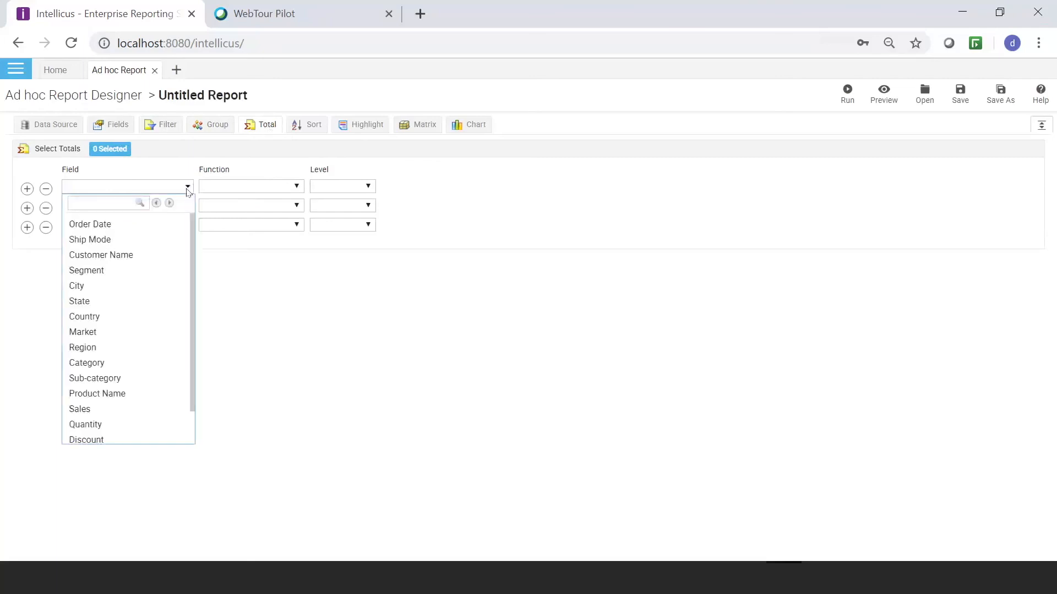
pyautogui.click(88, 410)
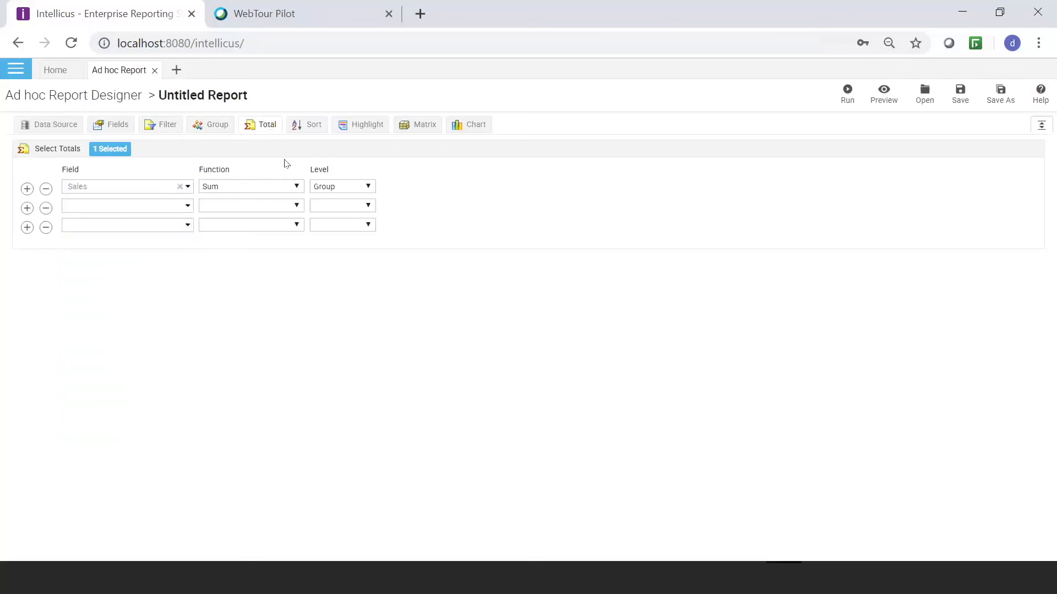
# Sort the report by the Country field in ascending order
pyautogui.click(312, 124)
pyautogui.click(222, 188)
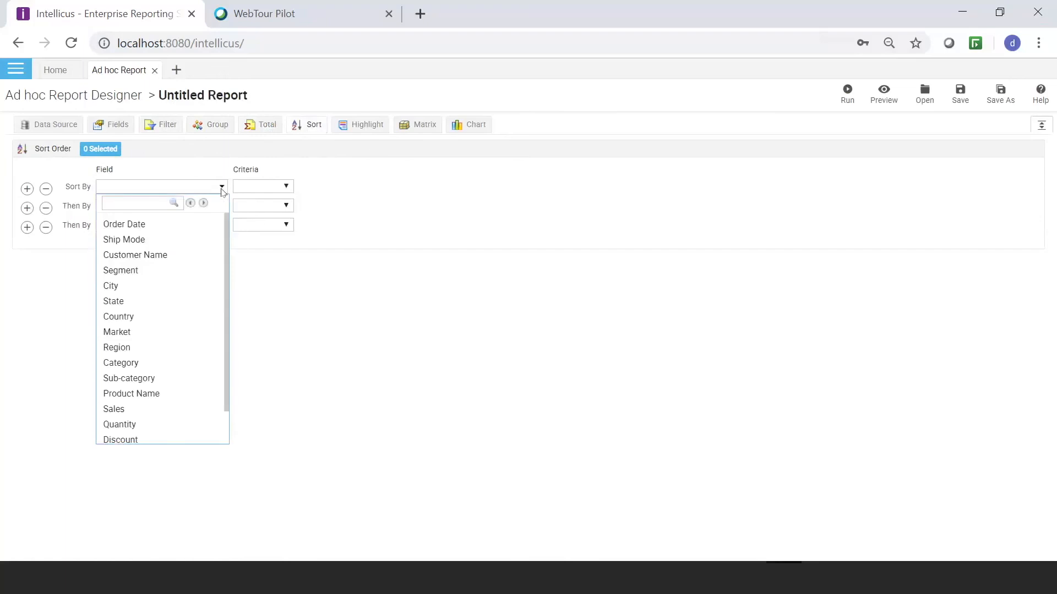
pyautogui.click(128, 323)
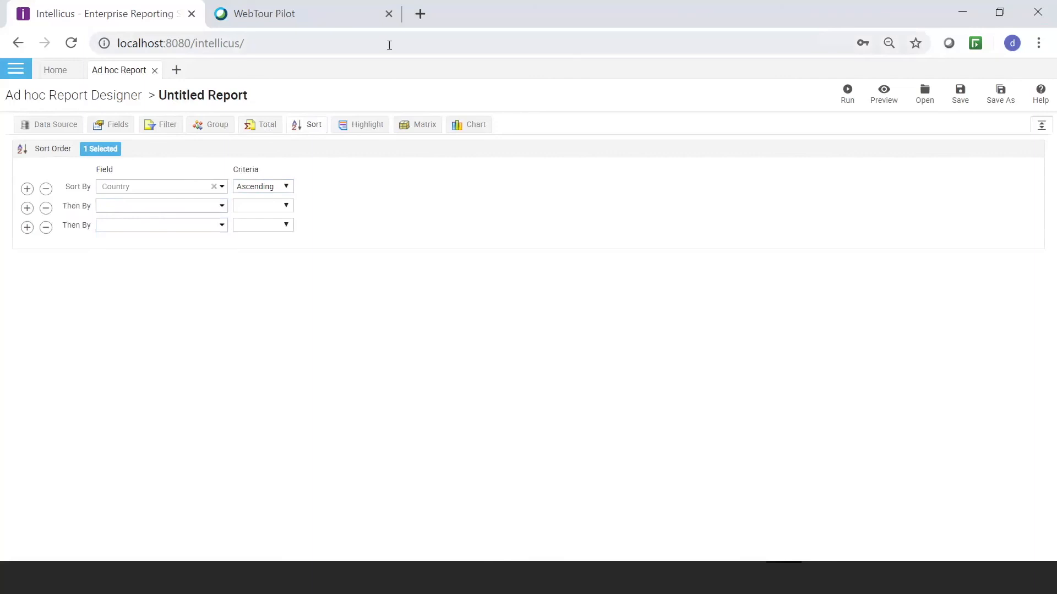
# Set up highlighting of the Sales field with the Green style and enable its alert
pyautogui.click(378, 129)
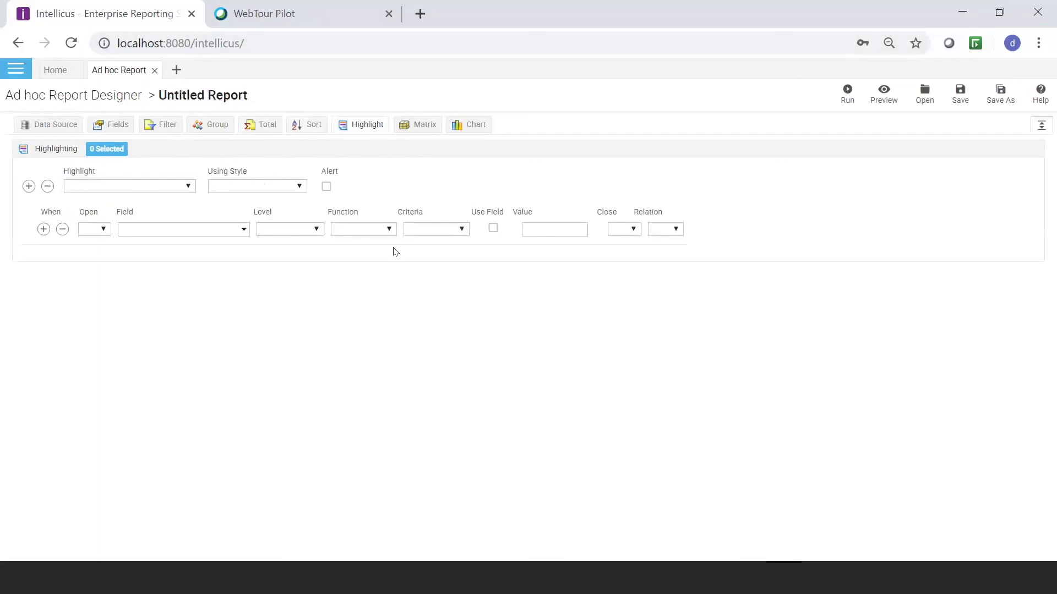
pyautogui.click(189, 187)
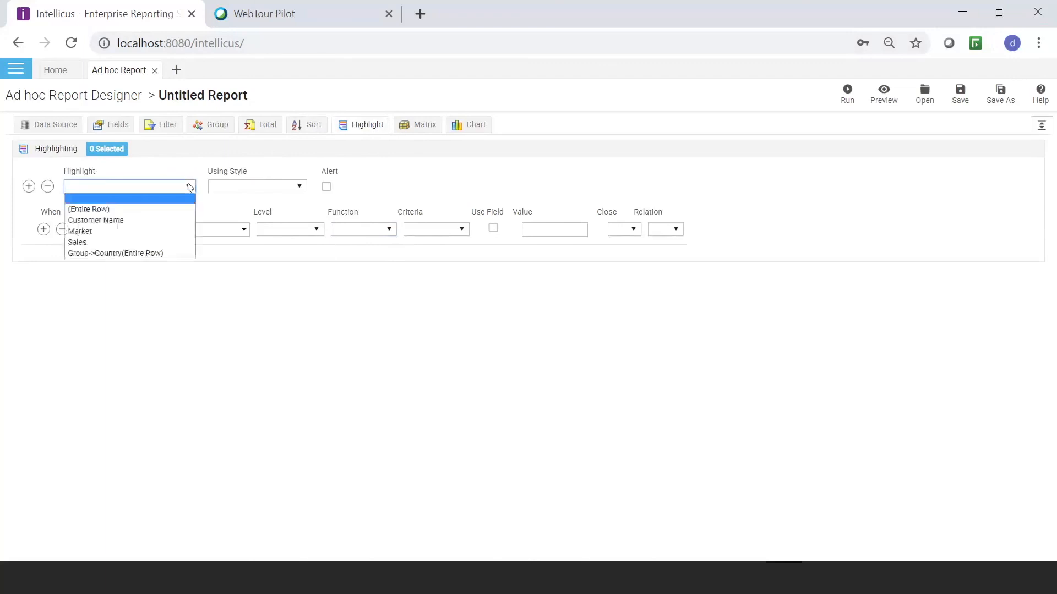
pyautogui.click(163, 242)
pyautogui.click(297, 187)
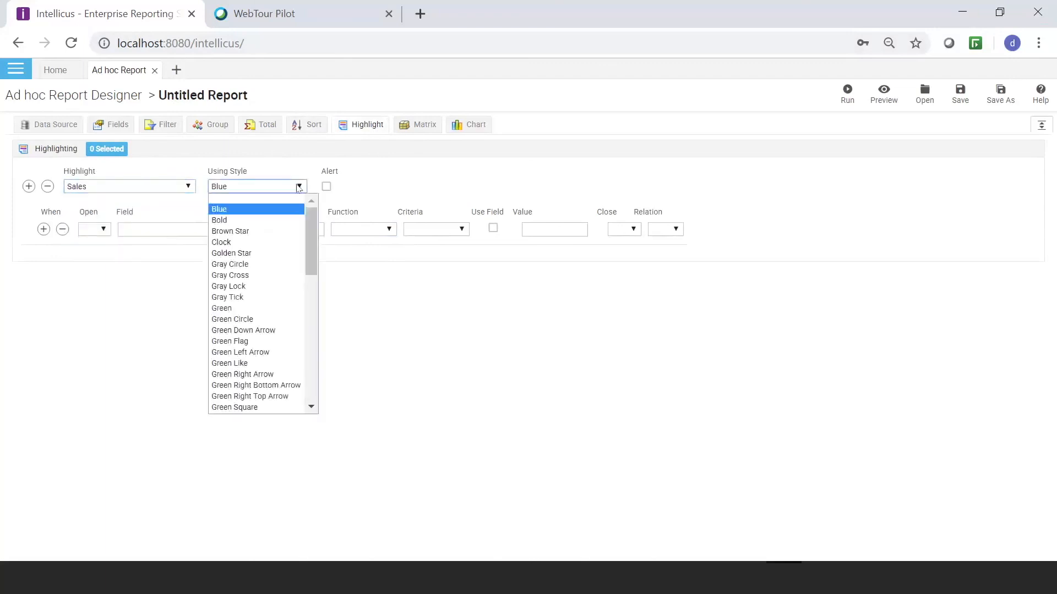
pyautogui.click(221, 308)
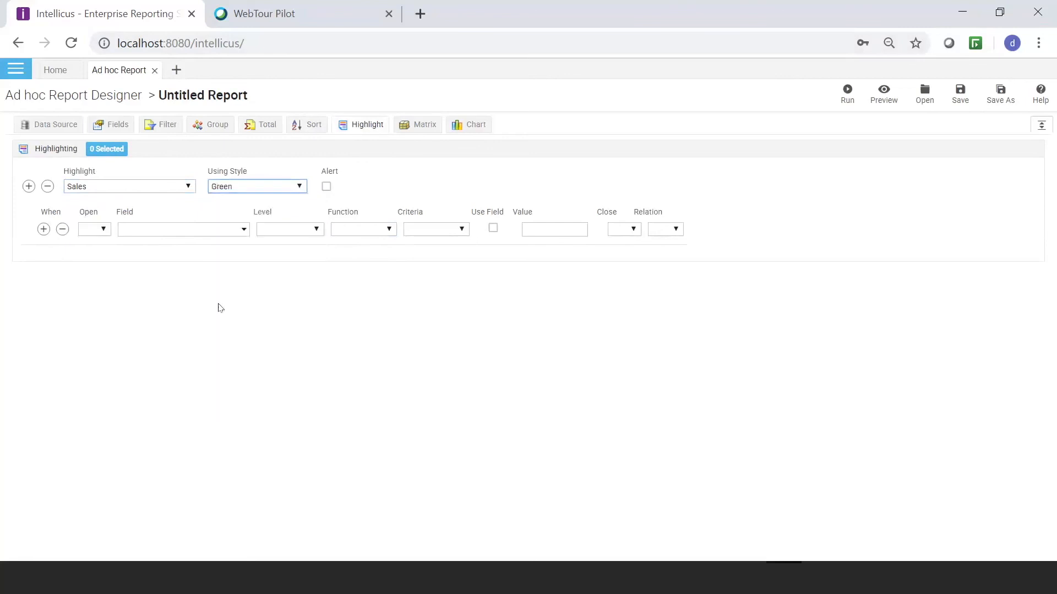
pyautogui.click(327, 187)
# Define the highlight condition as Sales above 1000 at Detail level
pyautogui.click(245, 229)
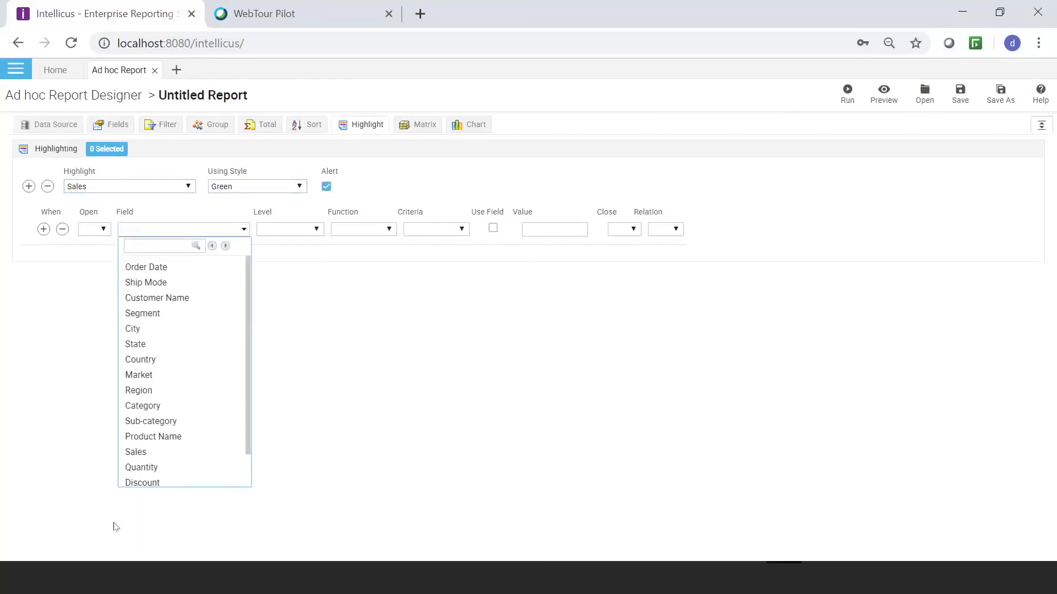
pyautogui.click(136, 452)
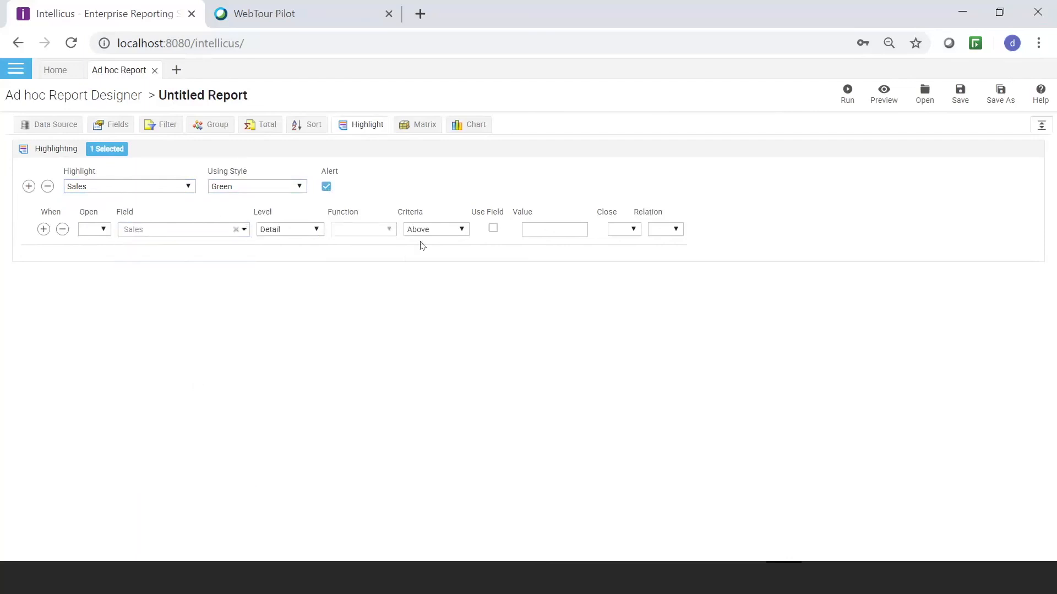
pyautogui.click(560, 229)
pyautogui.write('1000')
# Create a matrix with Category as the row field and Market as the column field
pyautogui.click(422, 127)
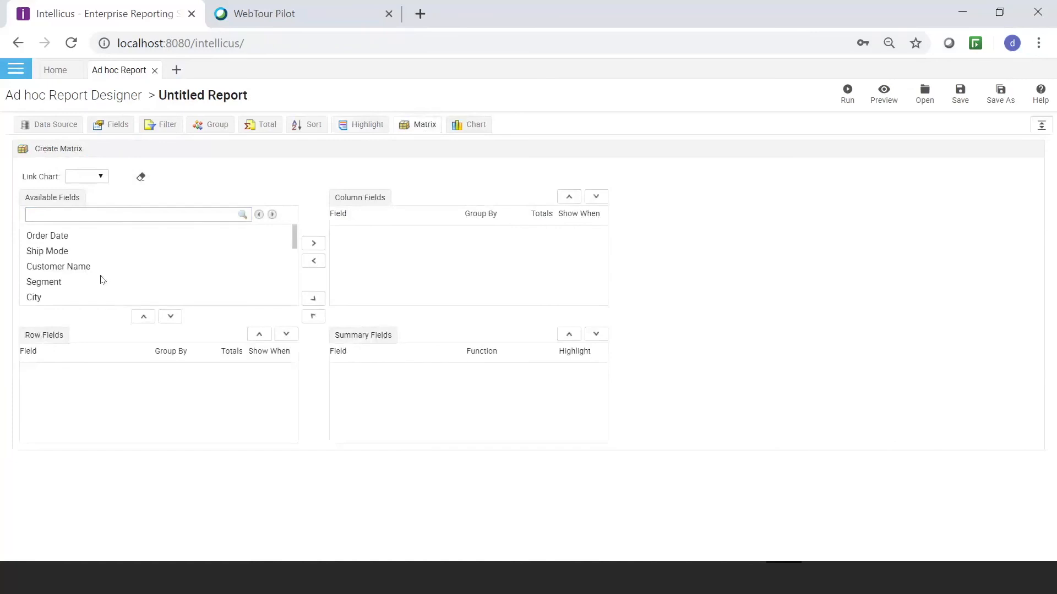
pyautogui.scroll(-2, 101, 280)
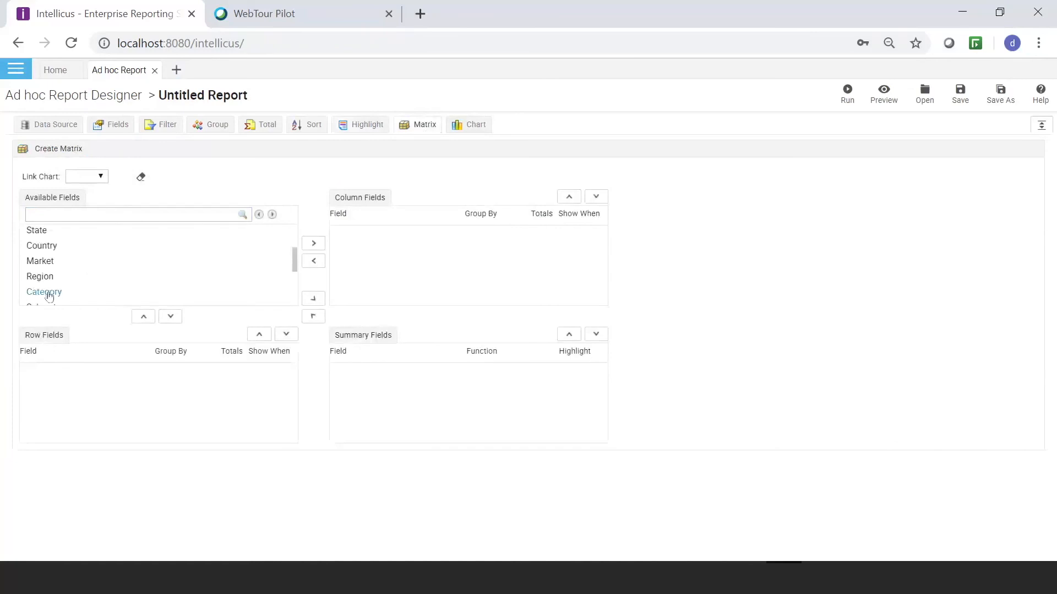
pyautogui.moveTo(50, 297); pyautogui.dragTo(171, 325)
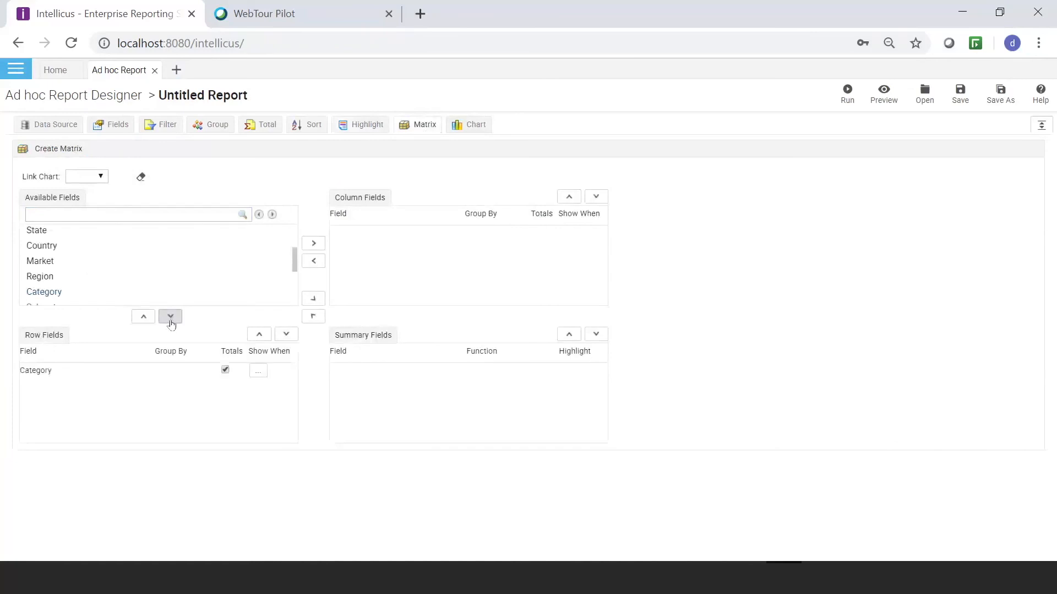
pyautogui.click(47, 264)
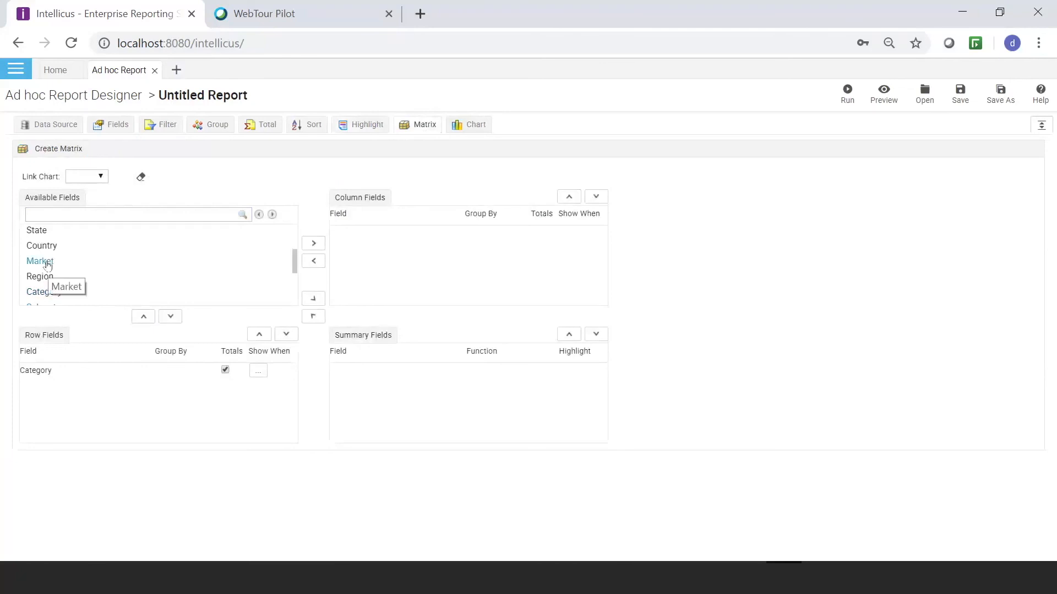
pyautogui.click(315, 244)
# Add Profit as the matrix's summary field with the Sum function
pyautogui.scroll(-3, 94, 263)
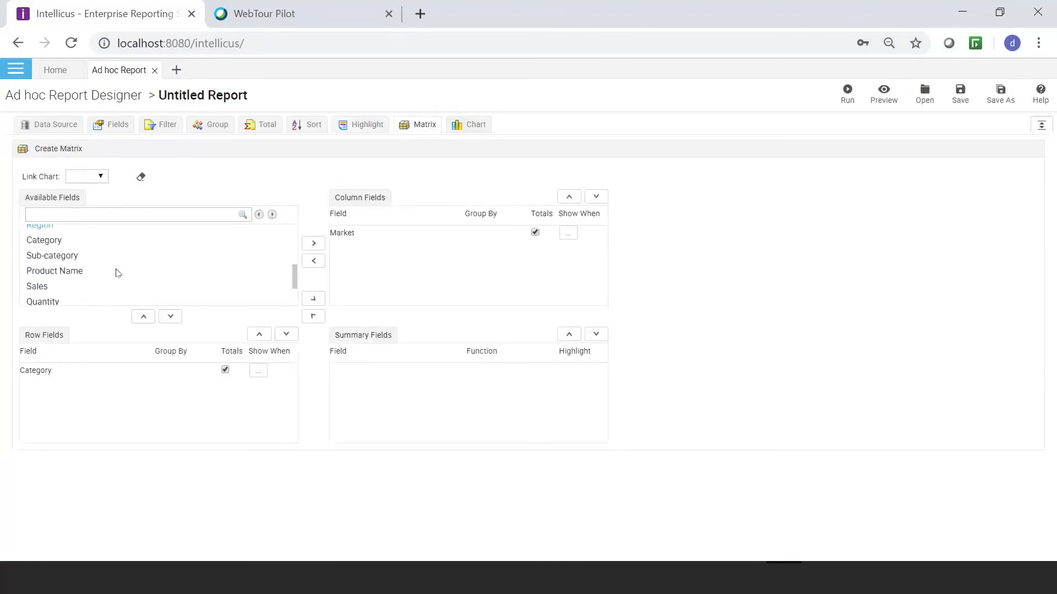
pyautogui.scroll(-2, 82, 275)
pyautogui.click(73, 279)
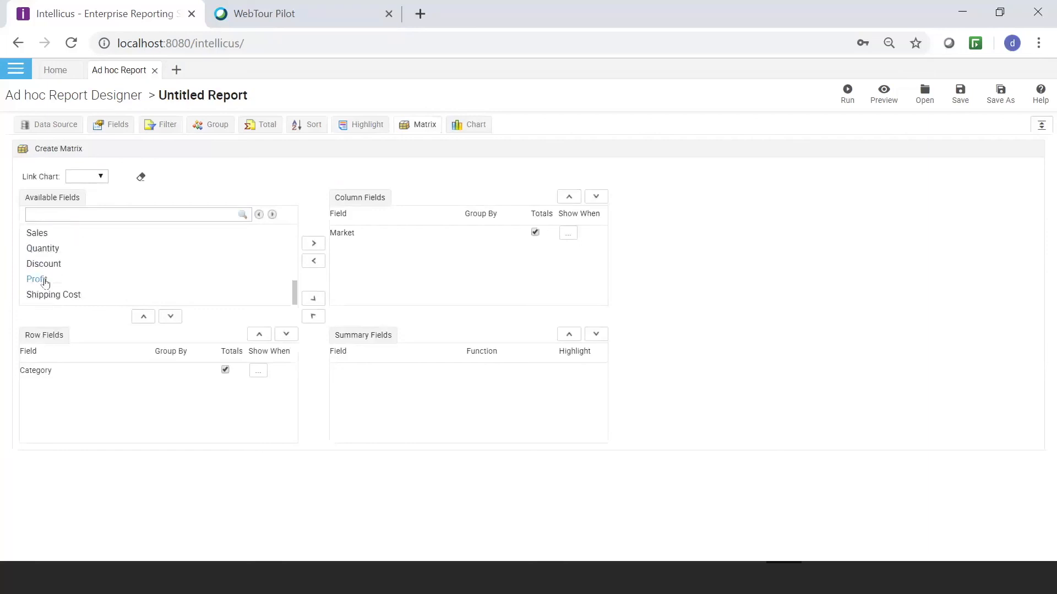
pyautogui.click(313, 301)
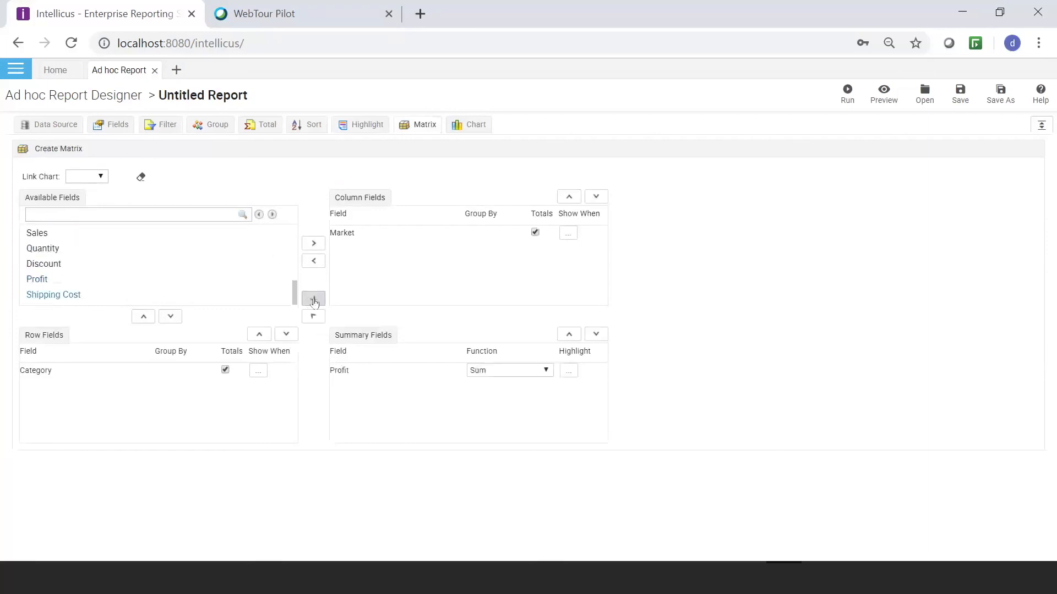
pyautogui.click(545, 371)
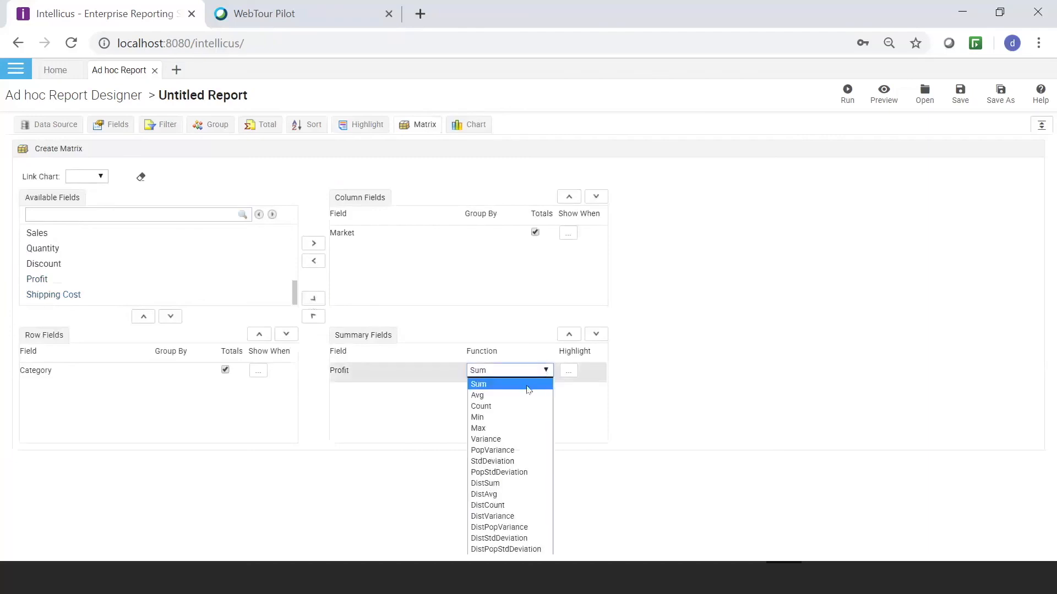
pyautogui.click(528, 389)
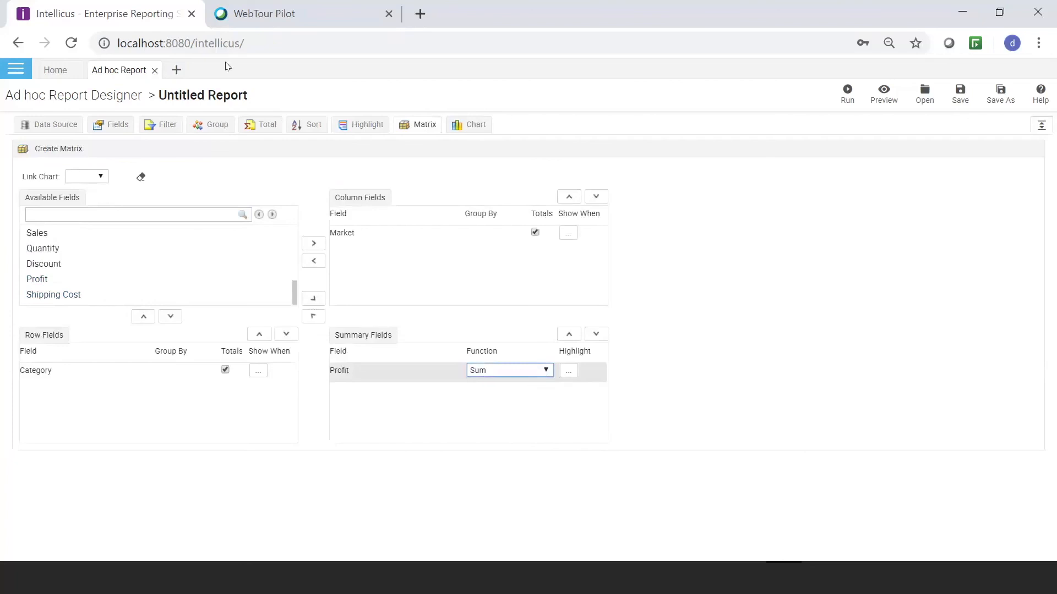
# Title the report's chart "Sale by Category-Subcategory" and set its type to Column
pyautogui.click(473, 131)
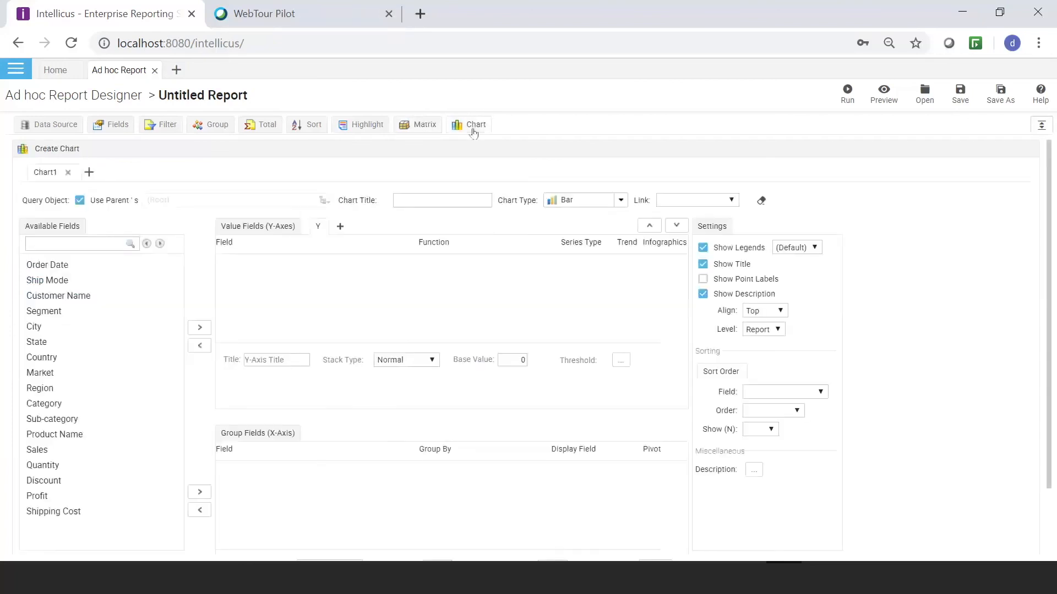
pyautogui.click(460, 197)
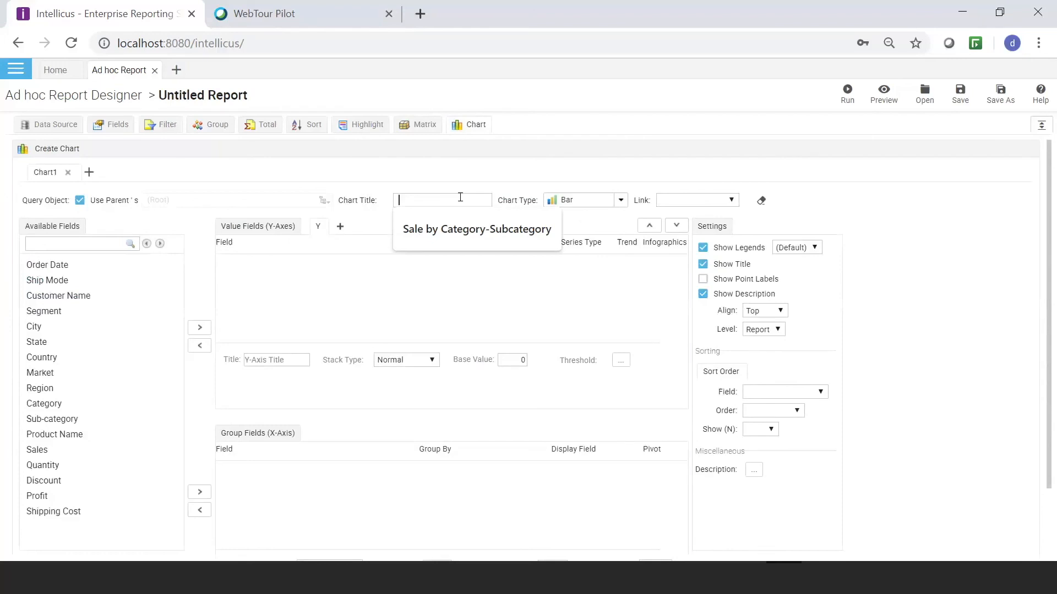
pyautogui.click(455, 231)
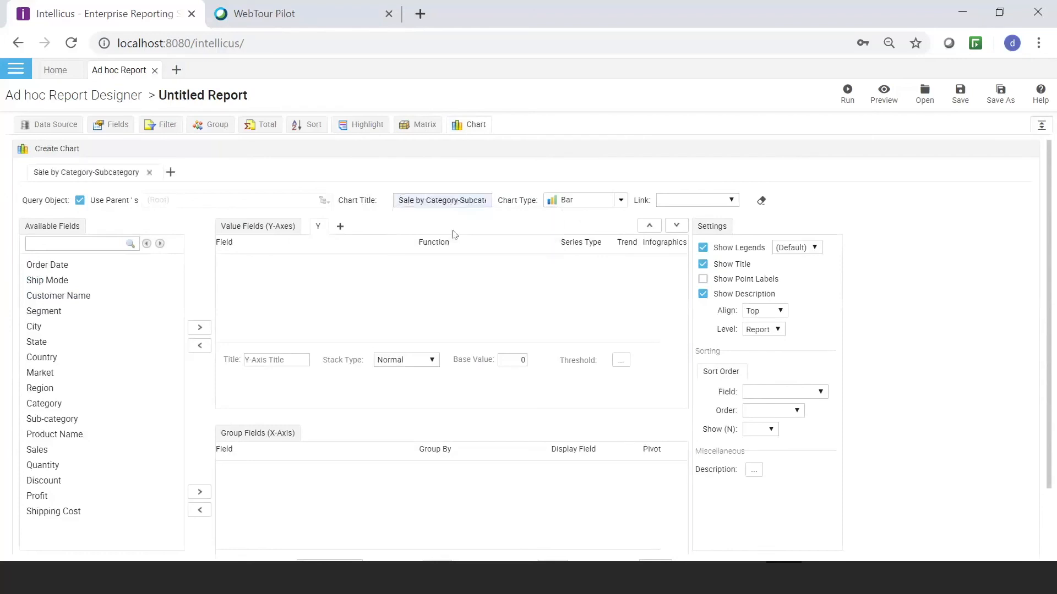
pyautogui.click(621, 201)
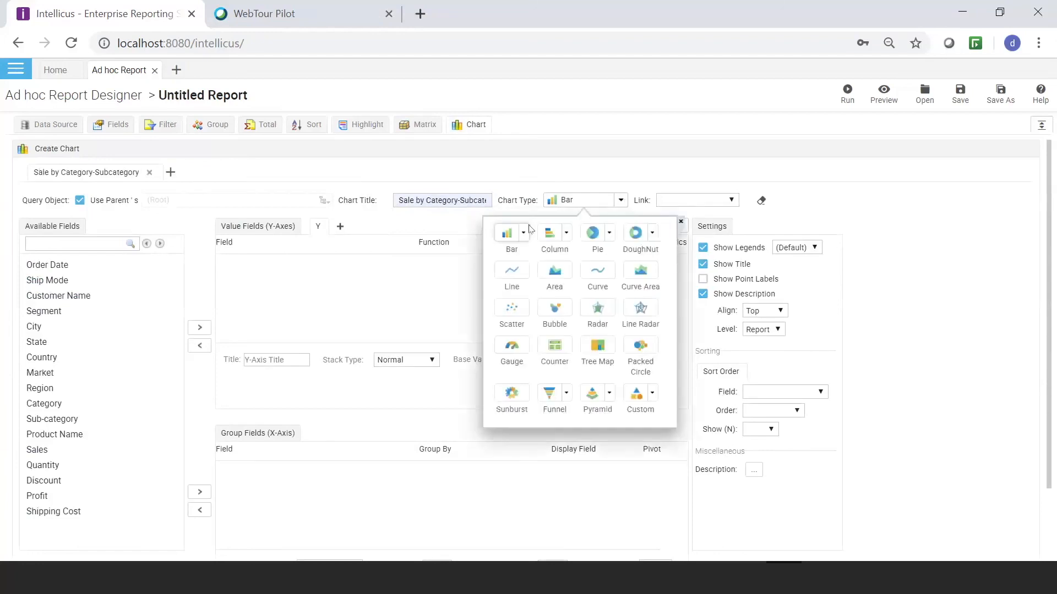
pyautogui.click(551, 234)
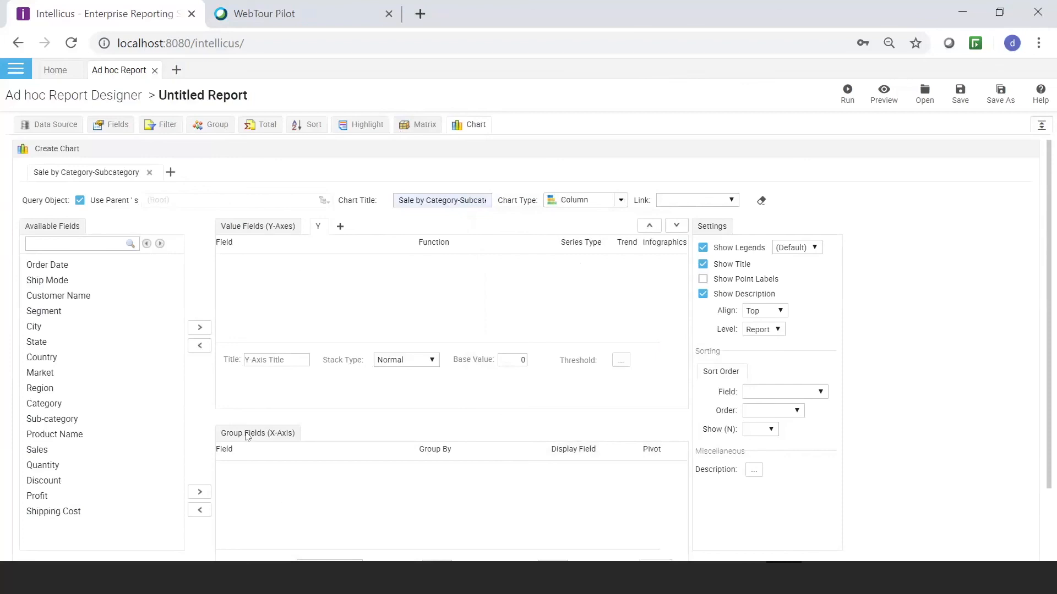
# Add Category and Sub-category as the chart's X-axis group fields
pyautogui.click(41, 405)
pyautogui.click(200, 491)
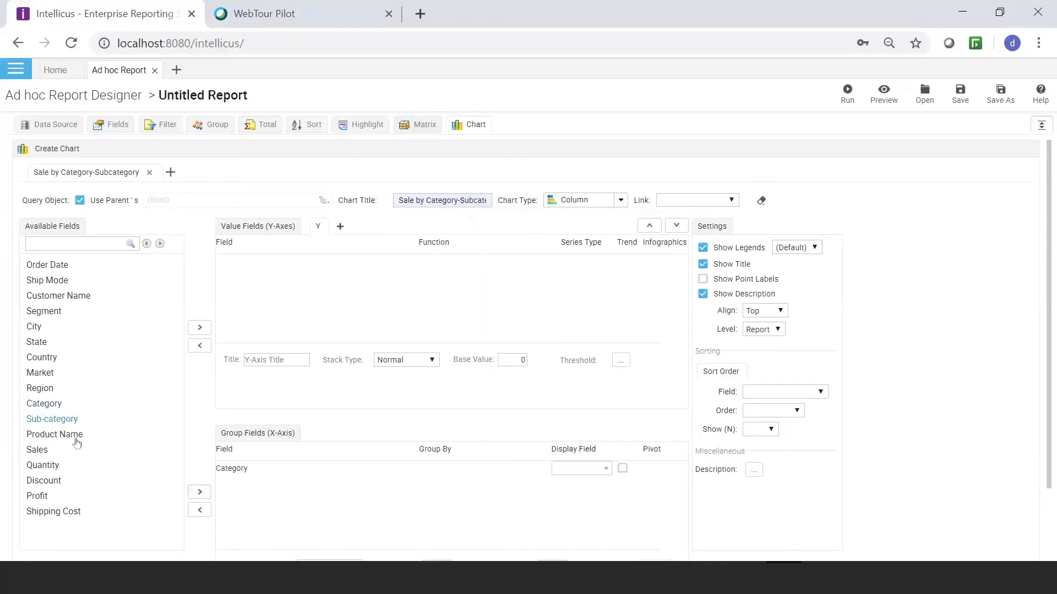
pyautogui.click(63, 421)
pyautogui.click(194, 493)
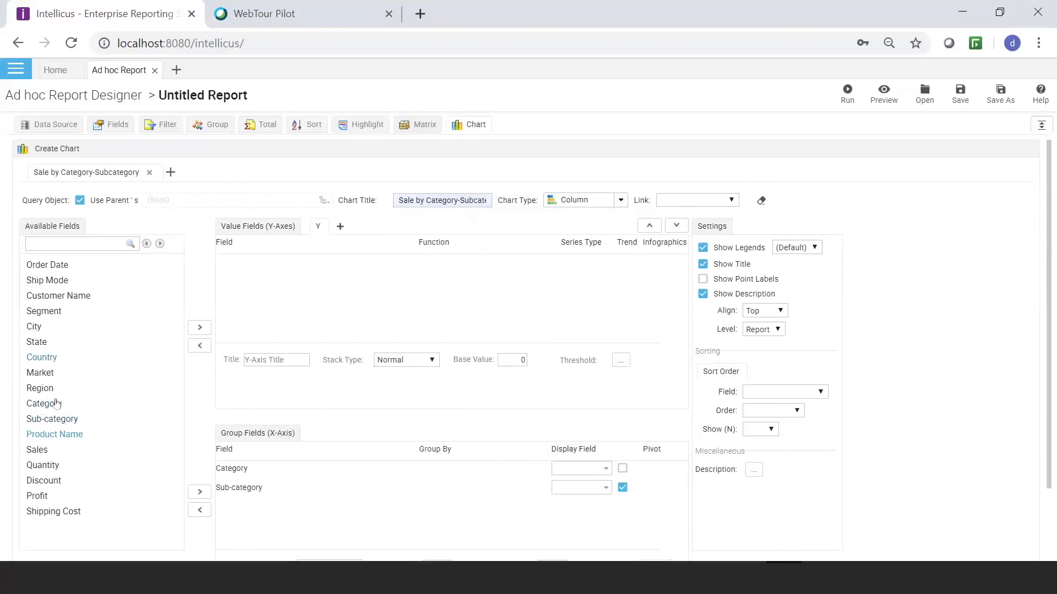
# Add Sales as the chart's Y-axis value field and set the stack type to Stacked
pyautogui.click(38, 452)
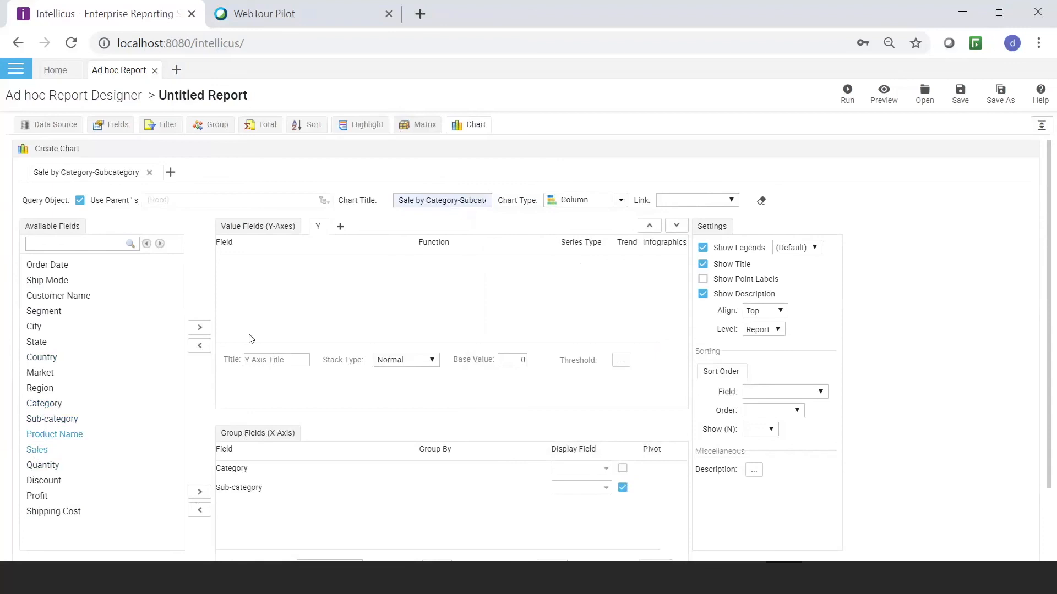
pyautogui.click(198, 329)
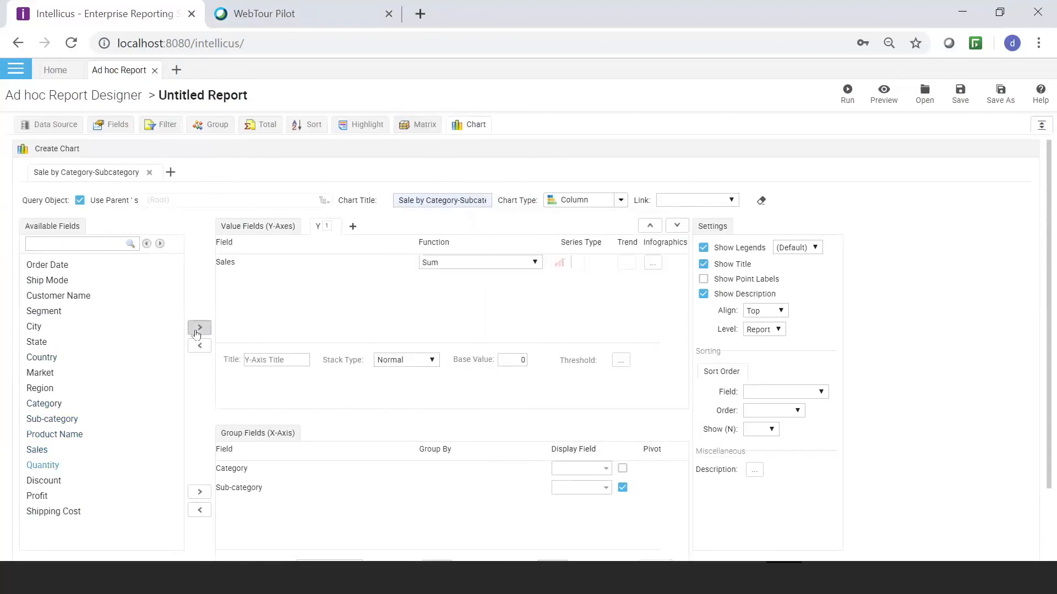
pyautogui.click(432, 366)
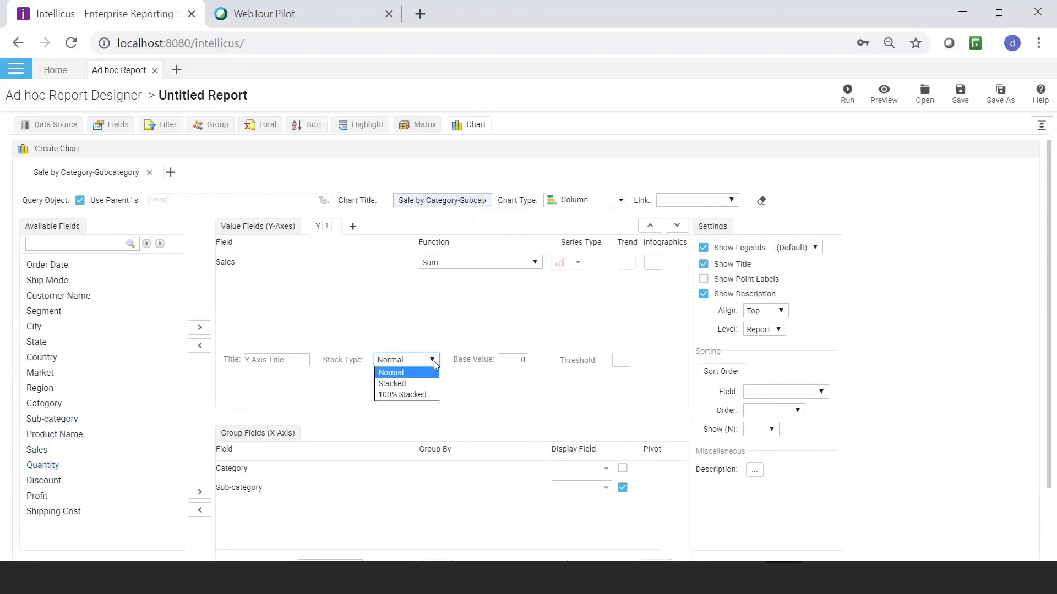
pyautogui.click(392, 385)
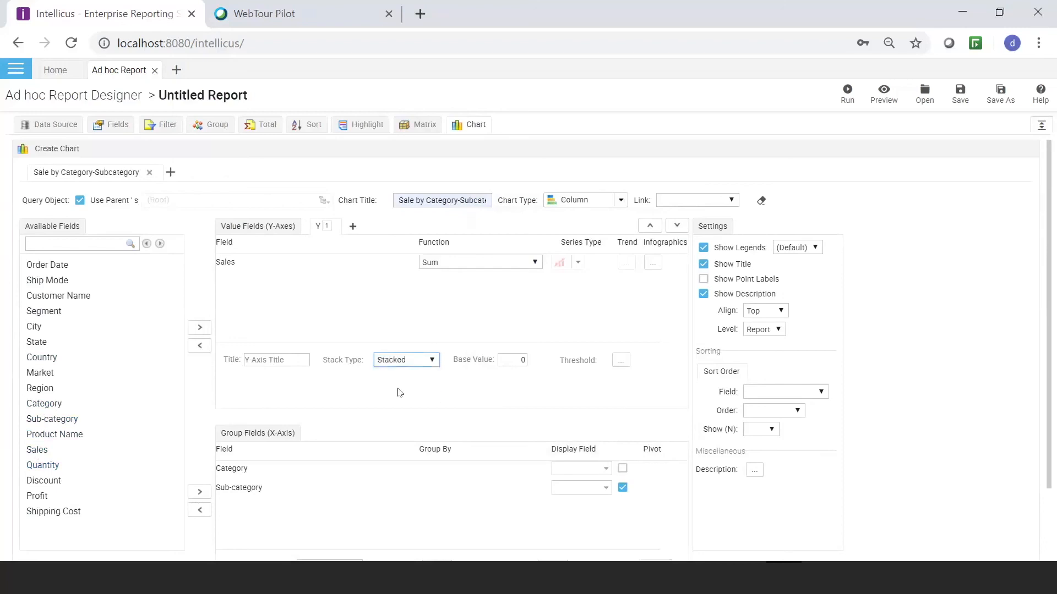
# Run the report and review its chart and highlighted sales rows, continuing to the second page
pyautogui.click(847, 93)
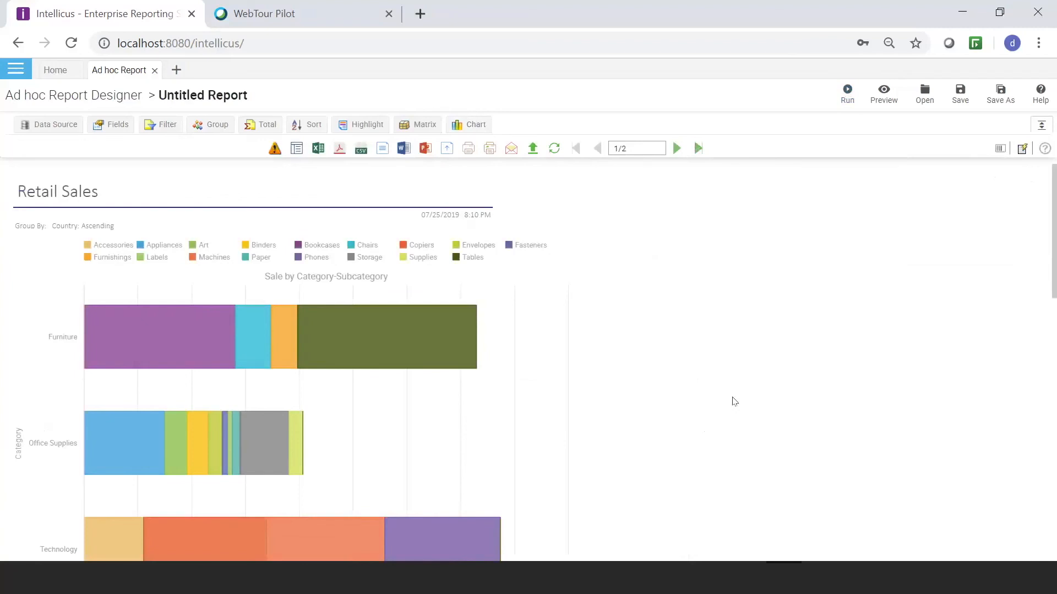
pyautogui.scroll(-1, 735, 400)
pyautogui.scroll(-5, 737, 399)
pyautogui.scroll(-7, 738, 396)
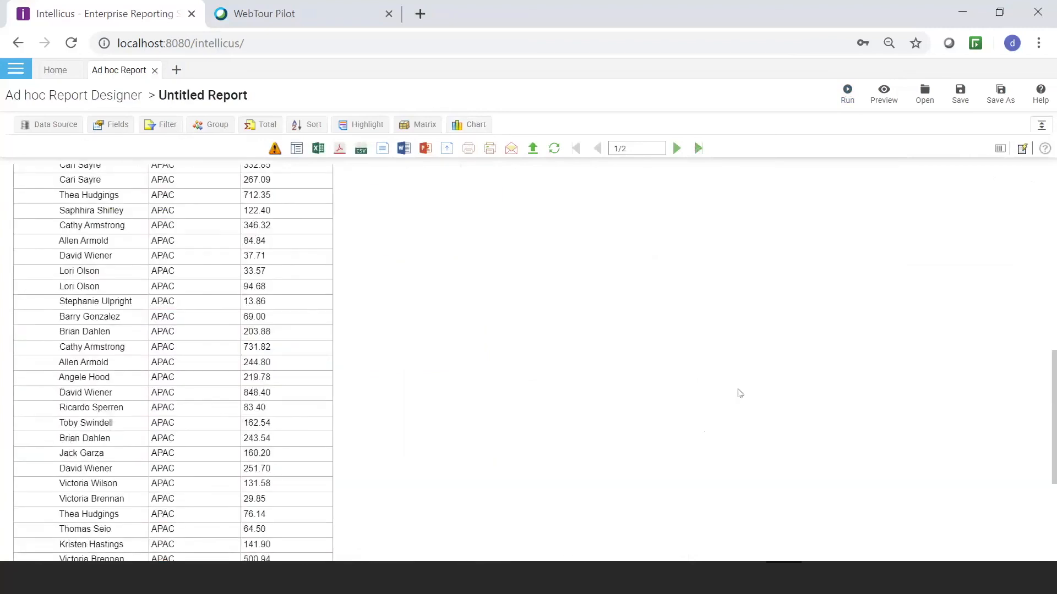
pyautogui.scroll(-2, 740, 393)
pyautogui.scroll(15, 632, 455)
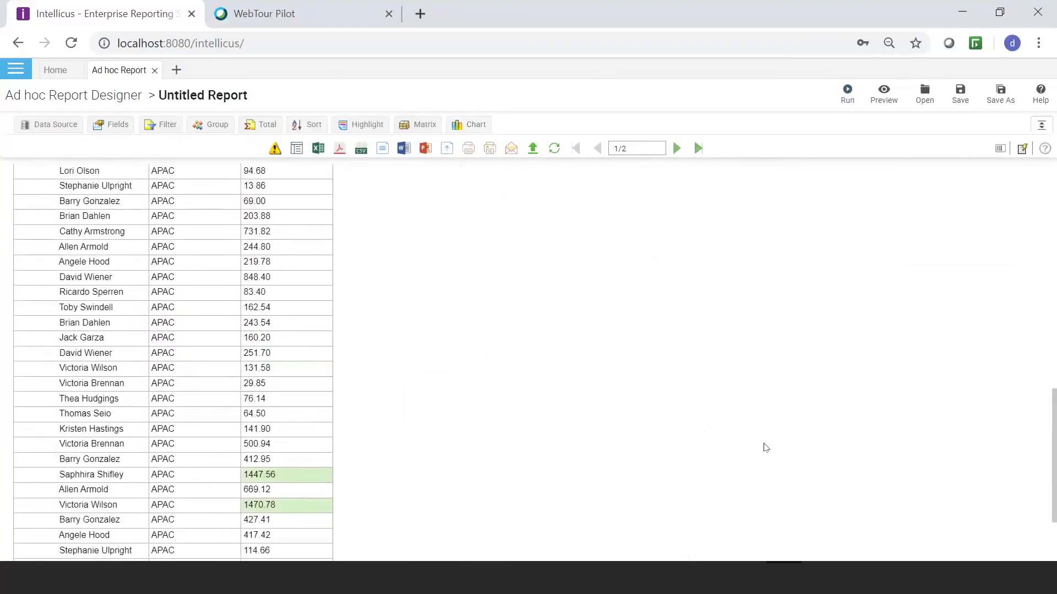
pyautogui.click(676, 150)
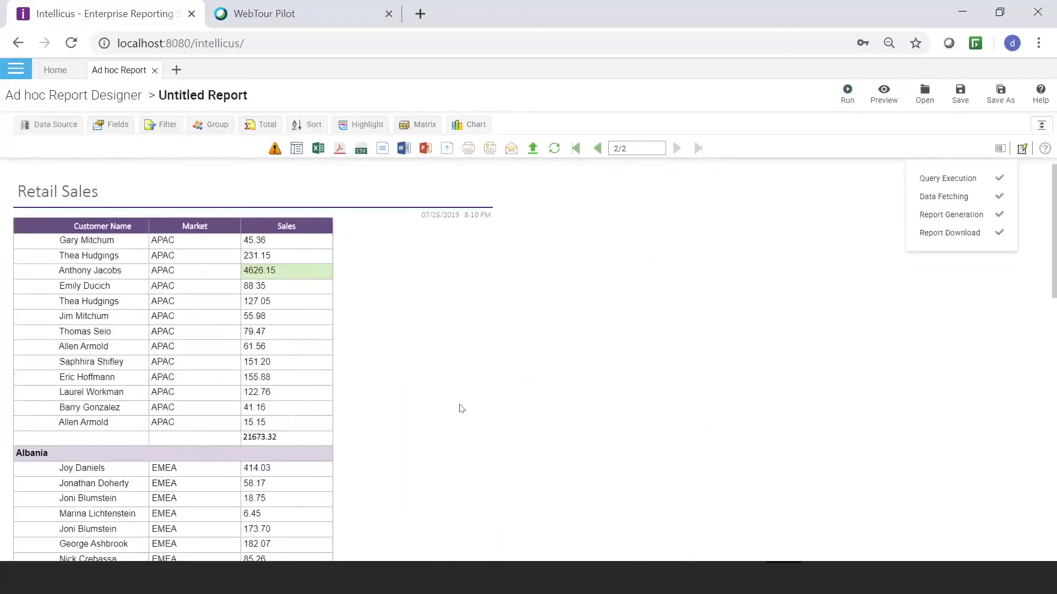
# Review the second page's country-grouped sales rows and the Category by Market profit matrix at the report's end
pyautogui.scroll(-2, 462, 410)
pyautogui.scroll(-15, 464, 411)
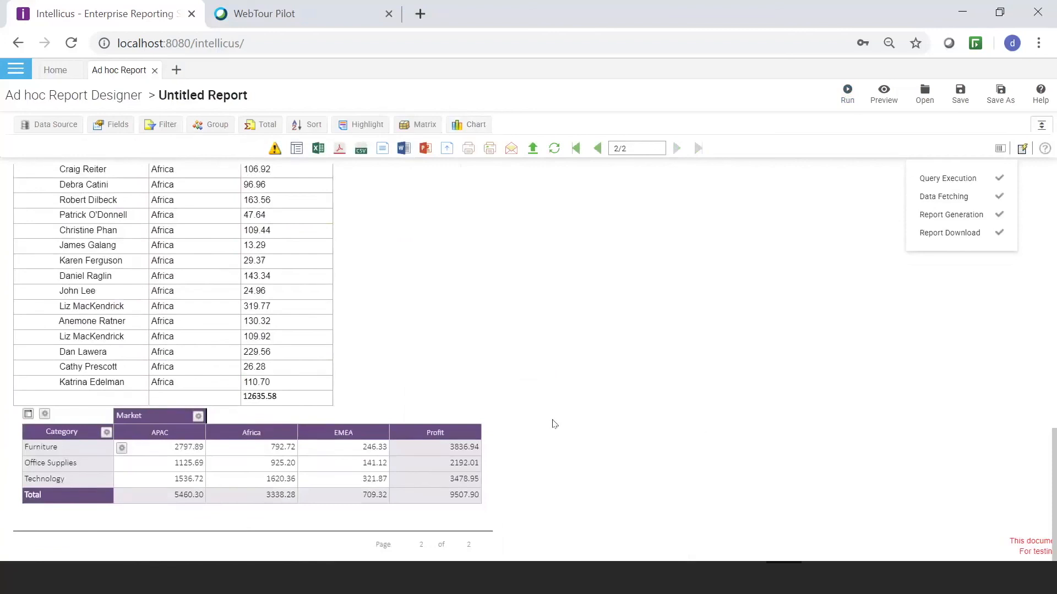
pyautogui.scroll(3, 556, 423)
pyautogui.scroll(7, 559, 422)
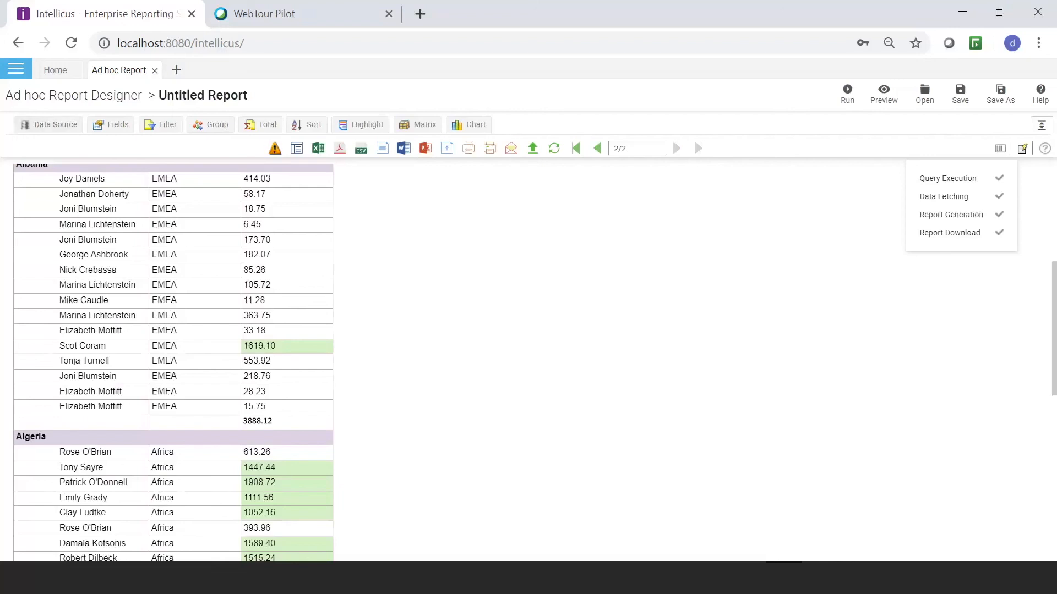
# Open the Demo HCFA Form Report - Preprinted Forms from the Demonstration folder in the Explorer
pyautogui.click(15, 72)
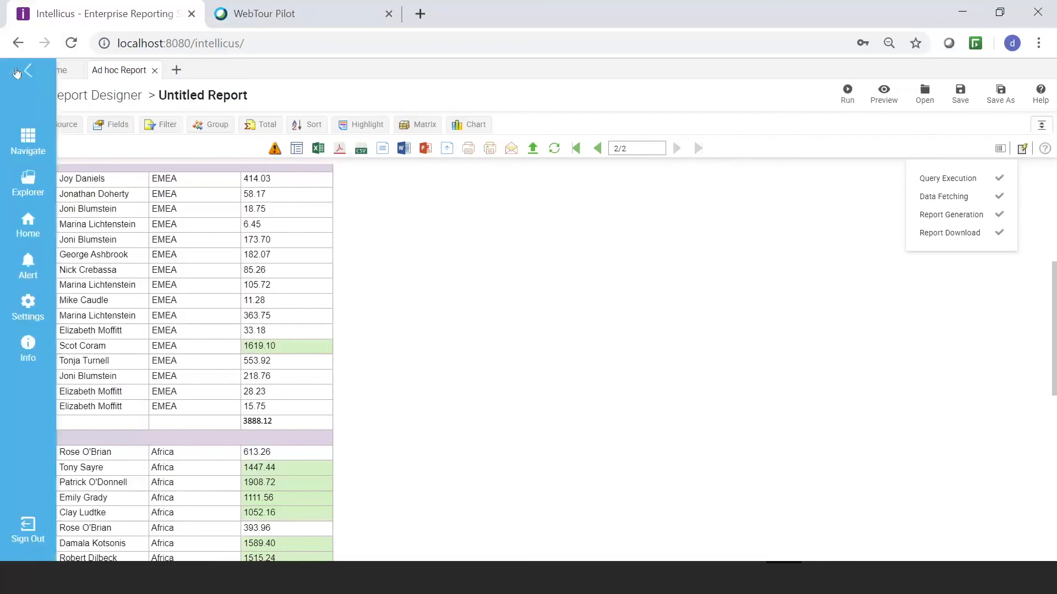
pyautogui.click(29, 181)
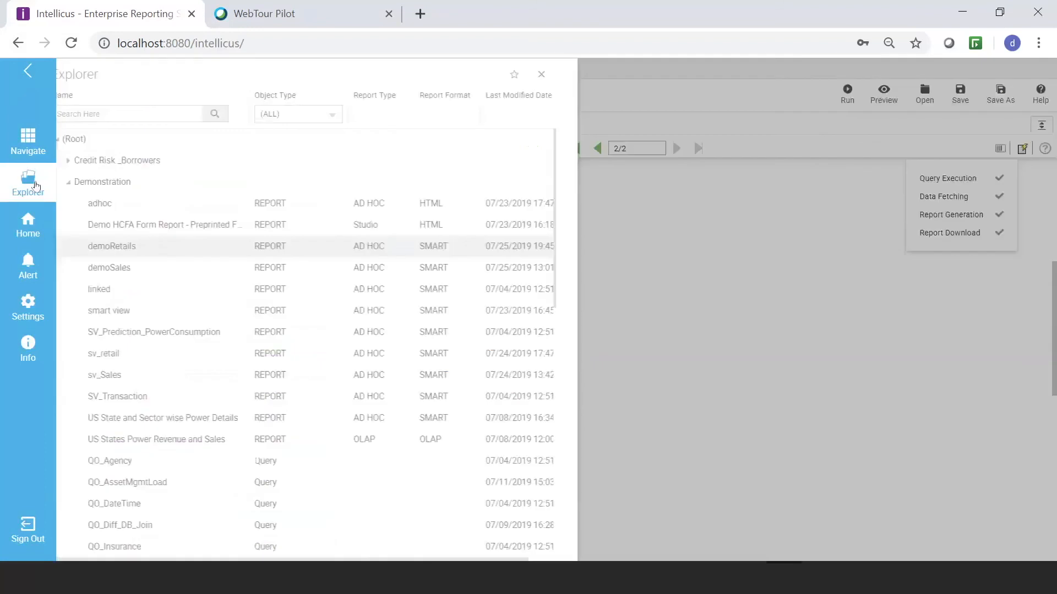
pyautogui.click(173, 226)
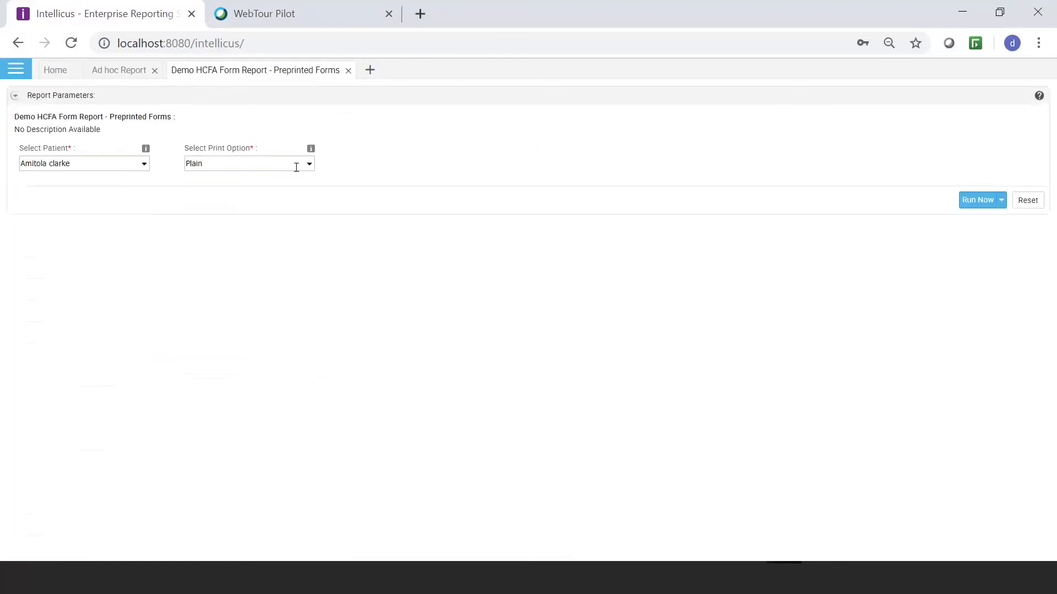
# Run the HCFA form report for the second listed patient with the Plain print option and look through the claim form
pyautogui.click(144, 165)
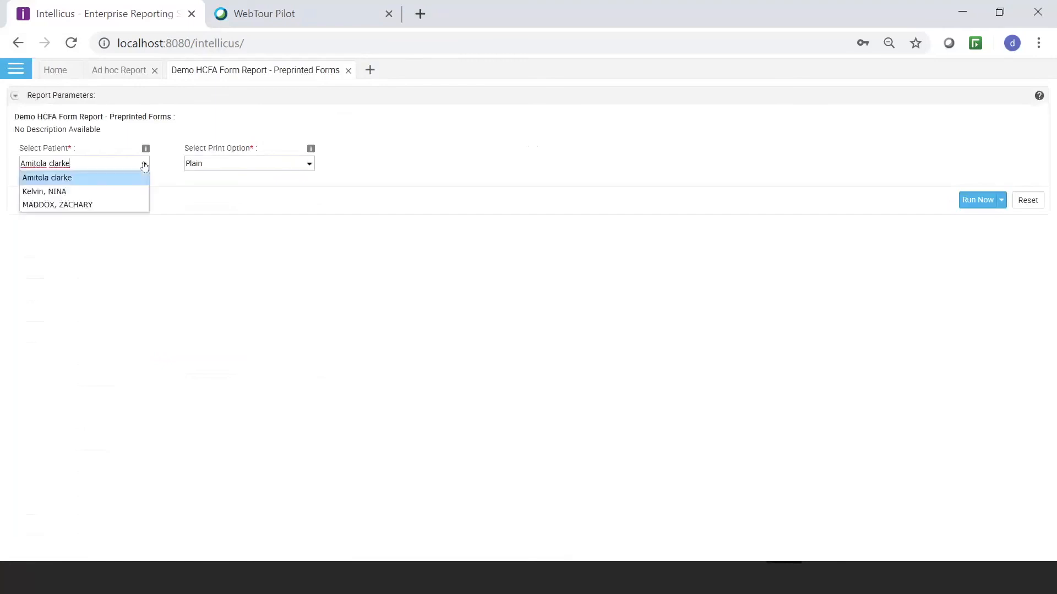
pyautogui.click(113, 194)
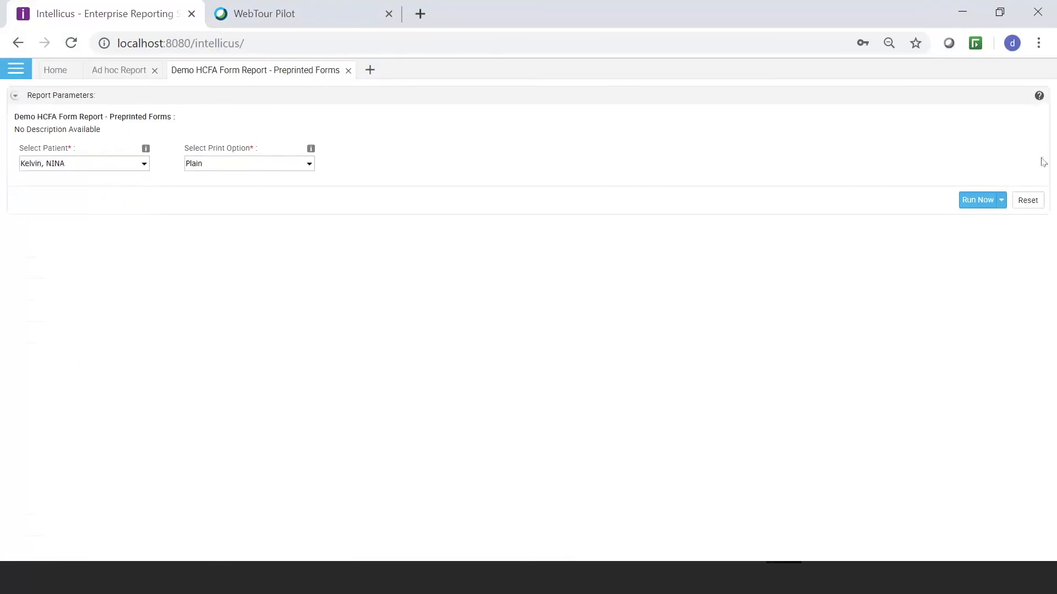
pyautogui.click(974, 201)
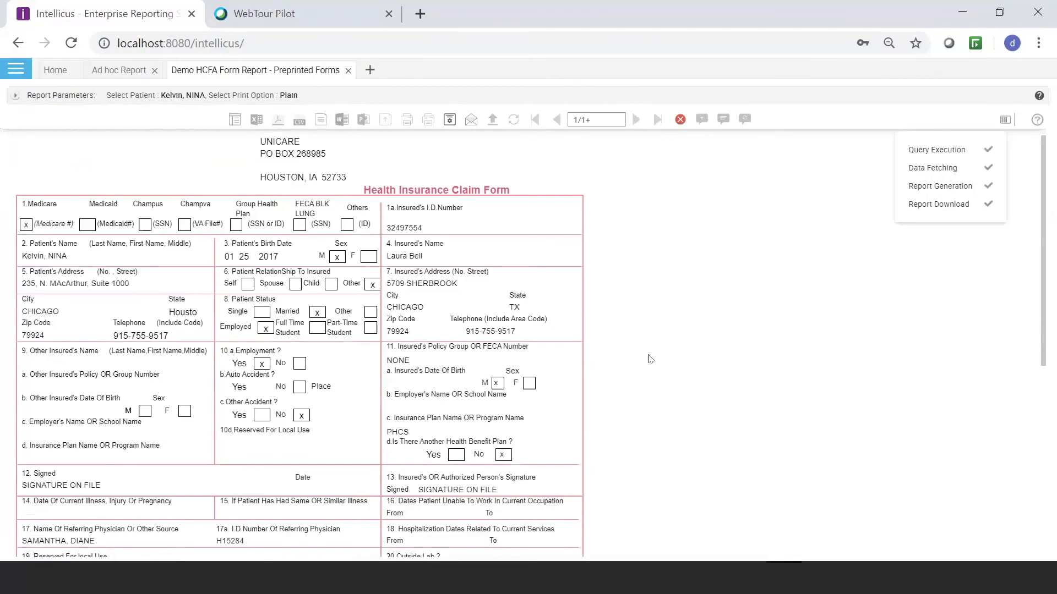
pyautogui.scroll(-3, 688, 421)
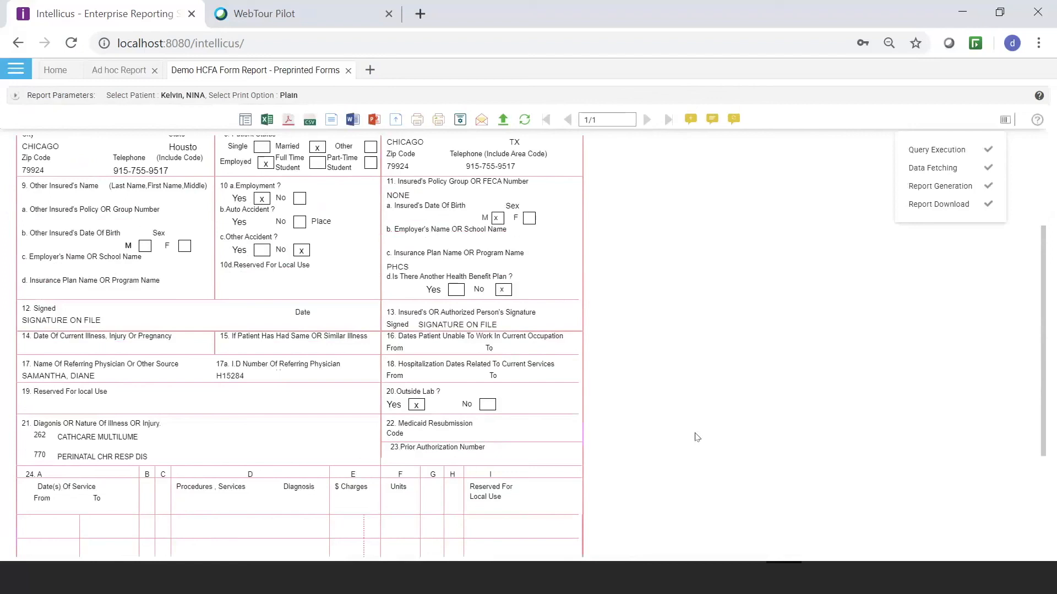
pyautogui.scroll(3, 683, 413)
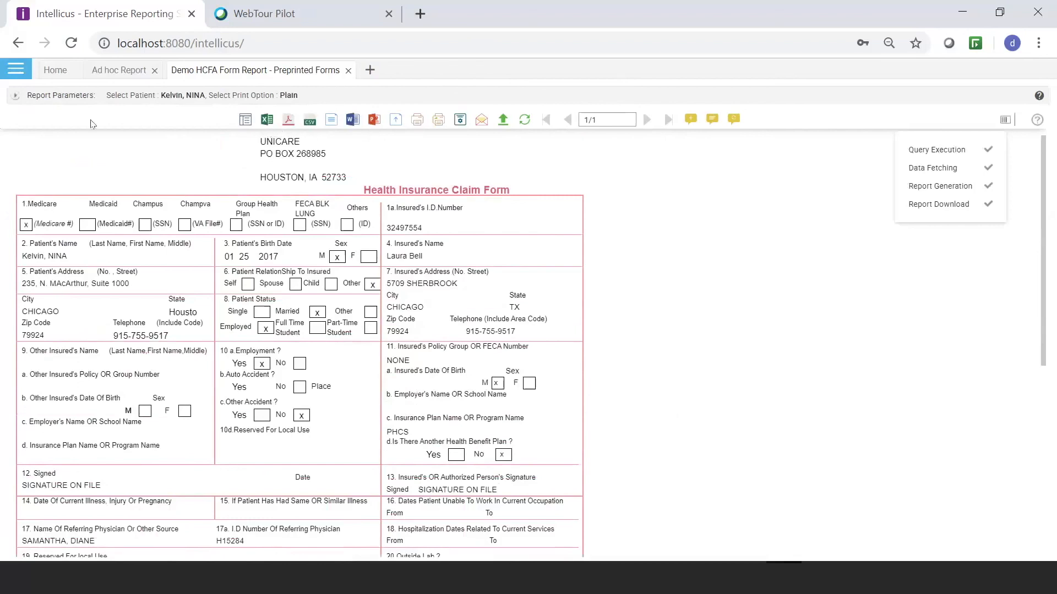
# Reopen the report parameters, choose the first listed patient, rerun the report and look through the claim form down to the service charges
pyautogui.click(188, 102)
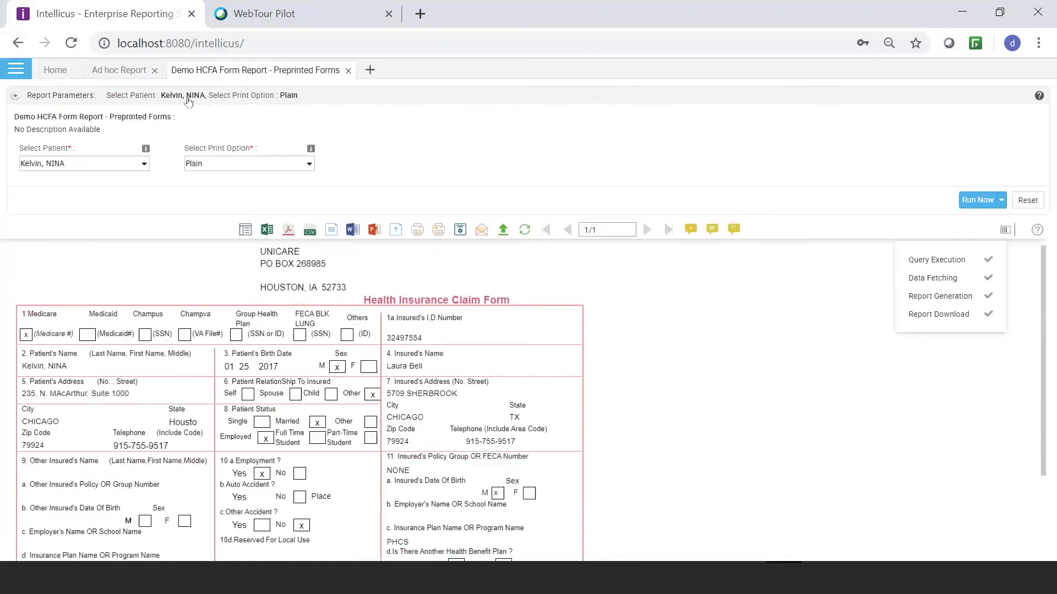
pyautogui.click(145, 165)
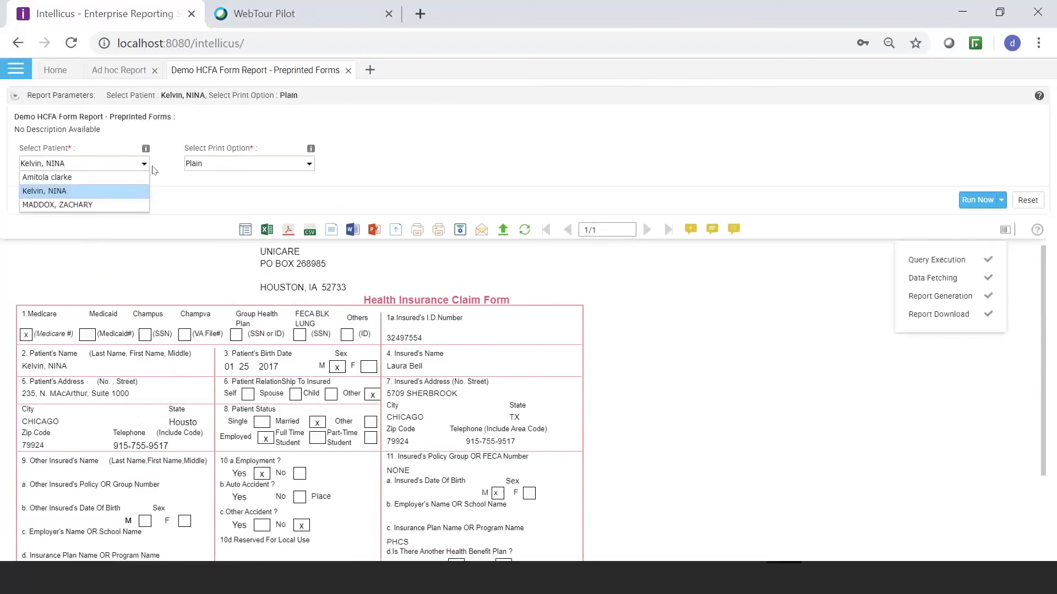
pyautogui.click(141, 178)
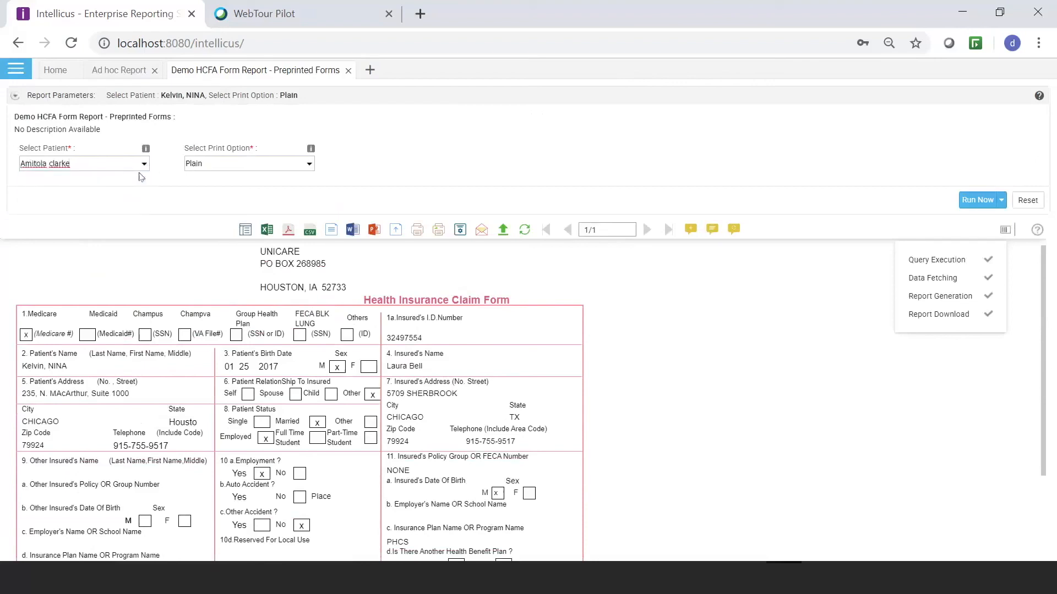
pyautogui.click(974, 201)
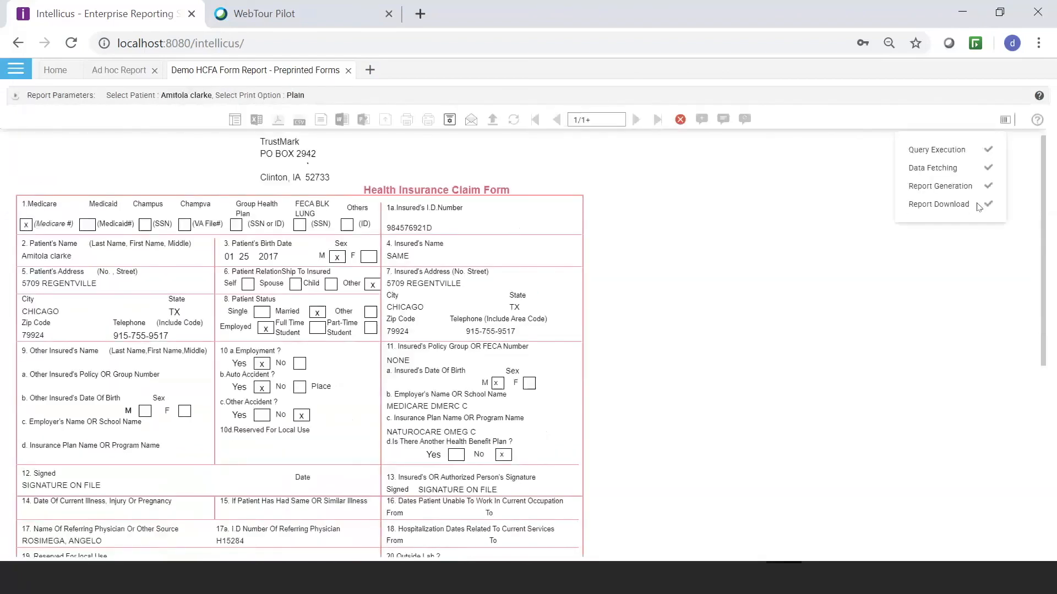
pyautogui.scroll(-1, 695, 483)
pyautogui.scroll(-3, 695, 483)
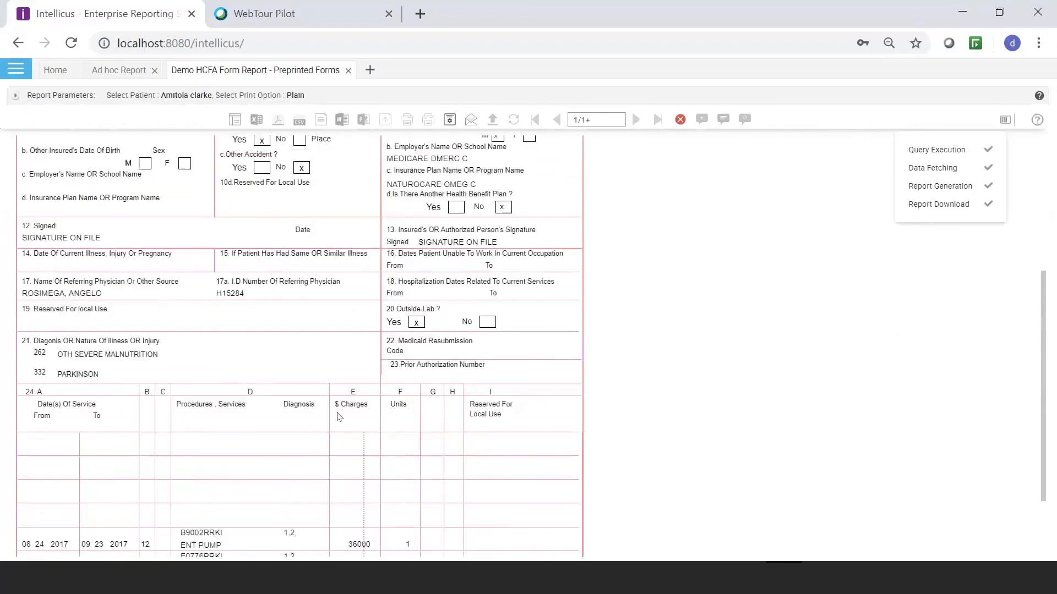